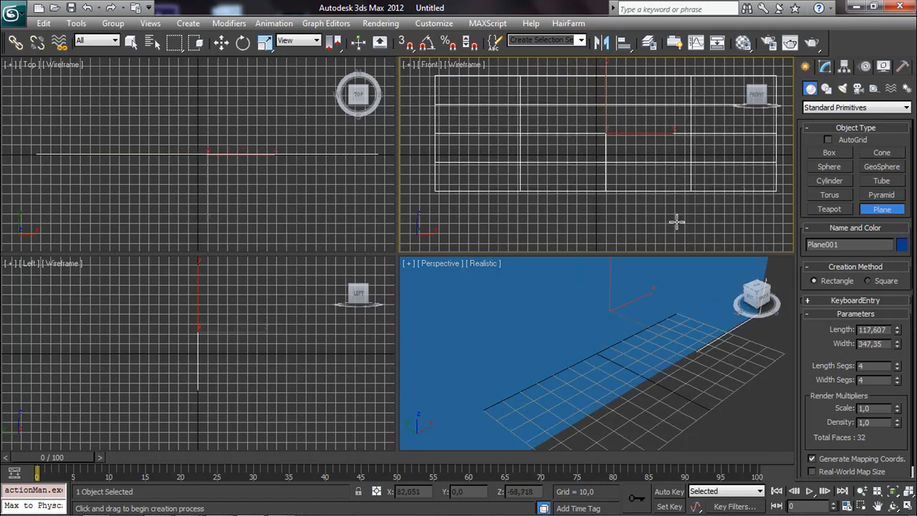
- Load a Gradient Ramp map into the diffuse channel of the first material, 01 - Default
{"action": "left_click", "coordinate": [744, 45]}
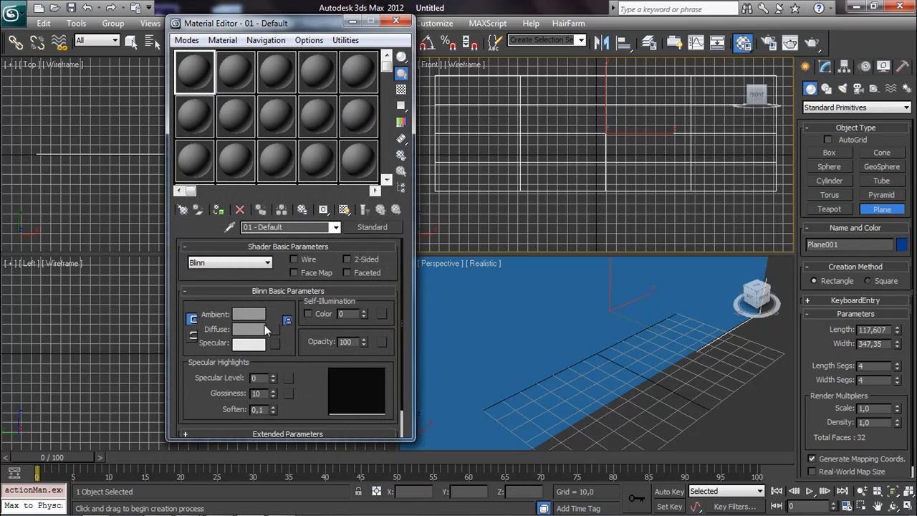
{"action": "left_click", "coordinate": [275, 331]}
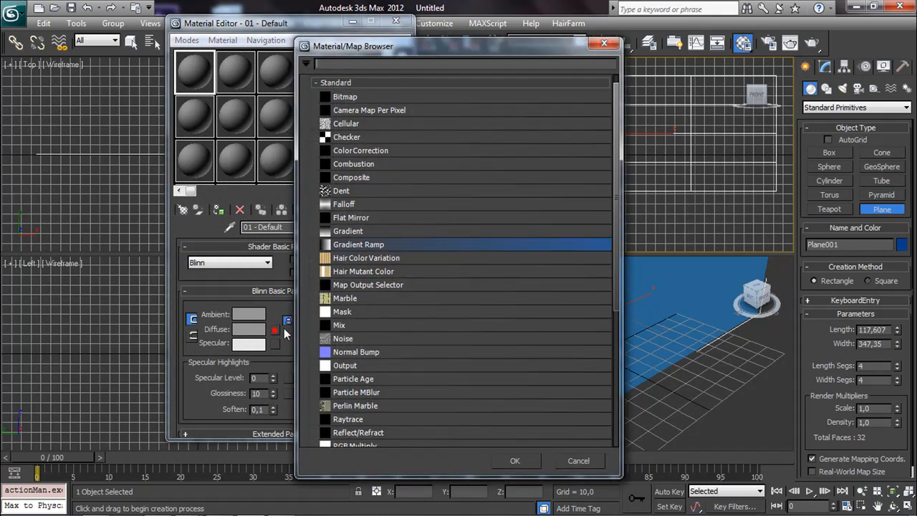
{"action": "double_click", "coordinate": [346, 245]}
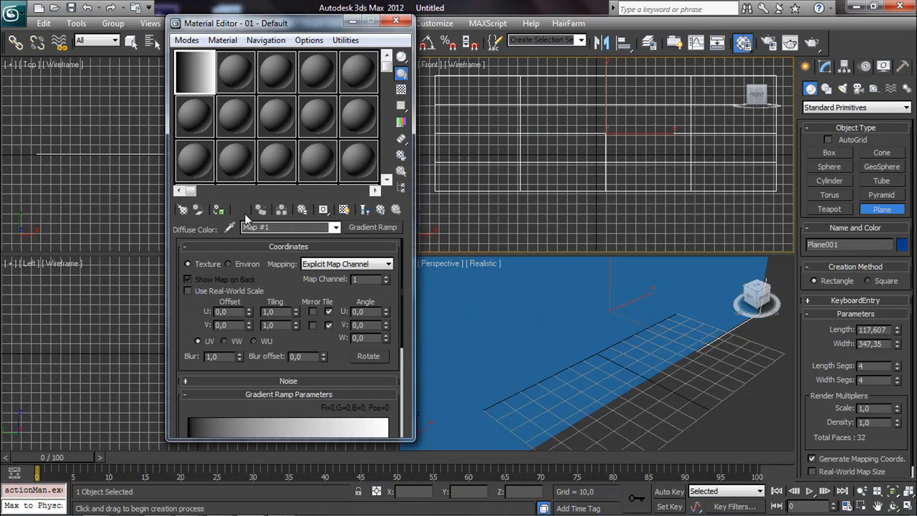
- Assign the gradient material to the vertical plane with its map shown in the viewport, and switch the map coordinates to VW
{"action": "left_click", "coordinate": [222, 209]}
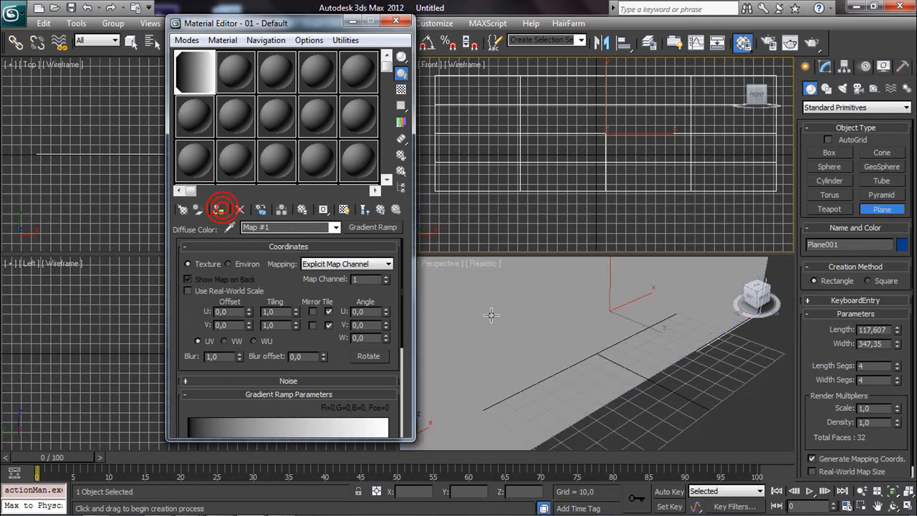
{"action": "left_click", "coordinate": [344, 209]}
{"action": "left_click", "coordinate": [566, 322]}
{"action": "middle_click_drag", "start_coordinate": [561, 326], "coordinate": [558, 305]}
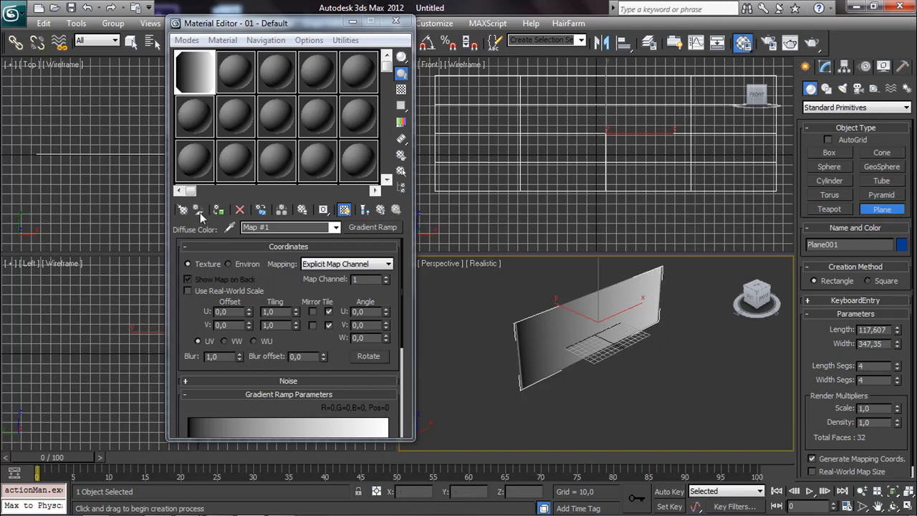
{"action": "left_click", "coordinate": [225, 342]}
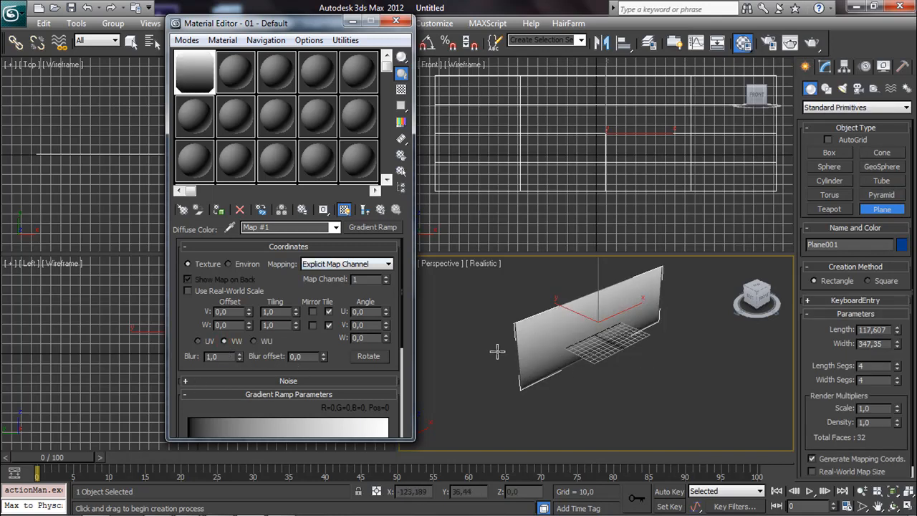
- Recolour the gradient ramp's start flag to white and its middle flag to light blue (RGB 127, 177, 251)
{"action": "left_click_drag", "start_coordinate": [186, 400], "coordinate": [198, 254]}
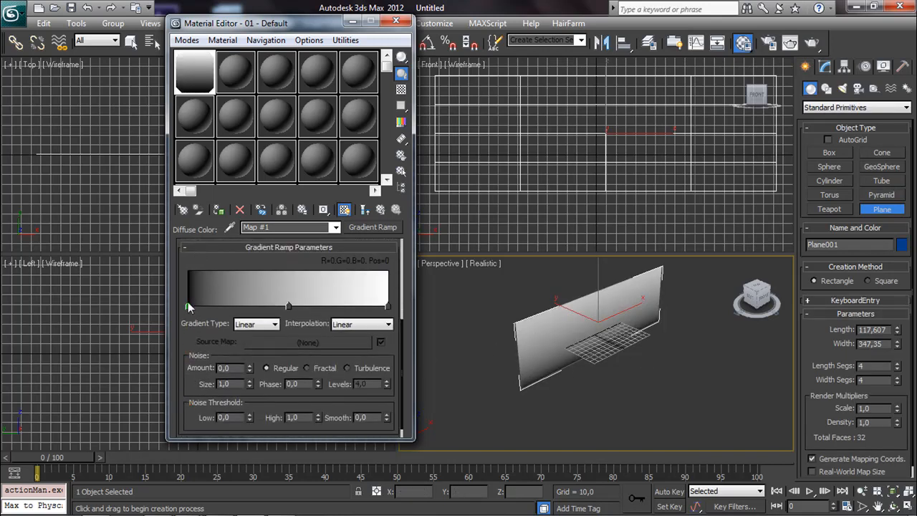
{"action": "double_click", "coordinate": [189, 308]}
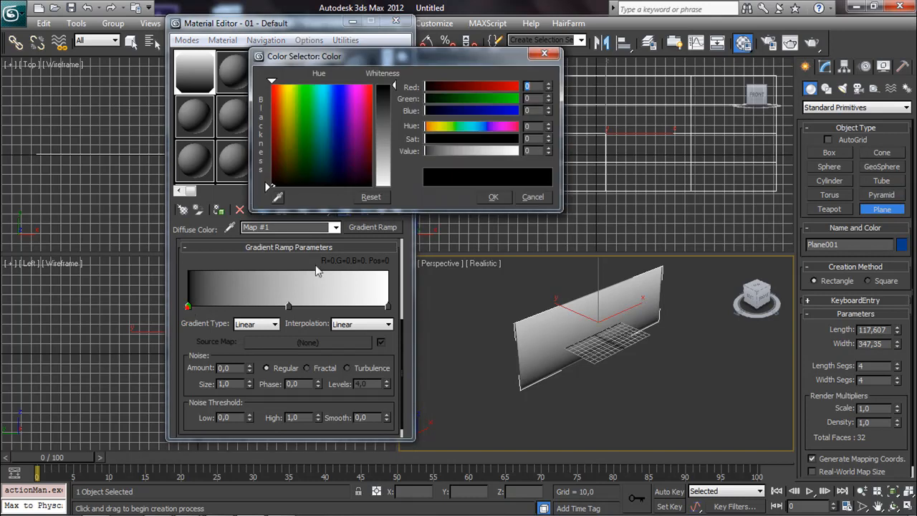
{"action": "left_click_drag", "start_coordinate": [397, 172], "coordinate": [397, 191]}
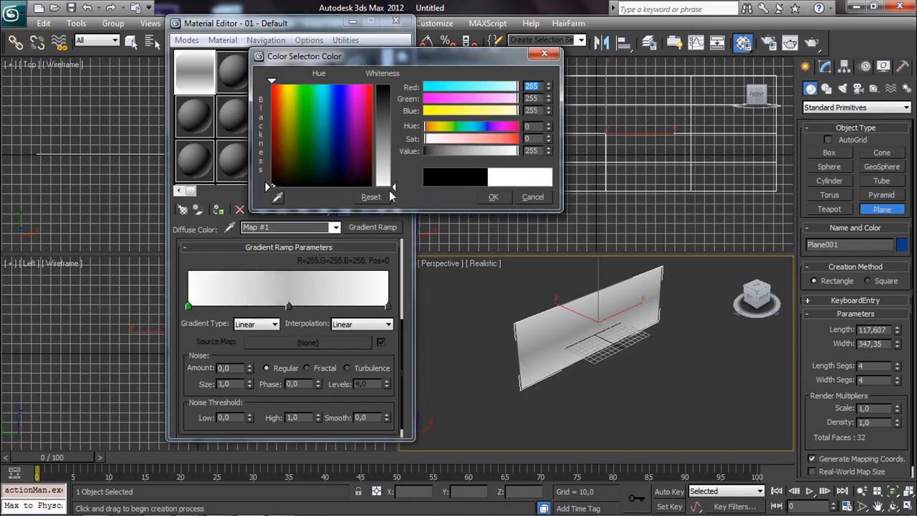
{"action": "left_click", "coordinate": [288, 307]}
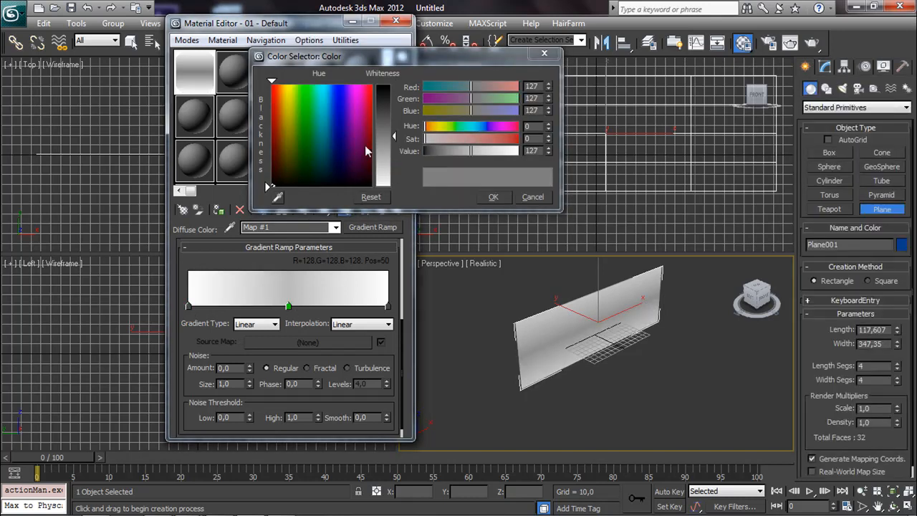
{"action": "left_click", "coordinate": [332, 88]}
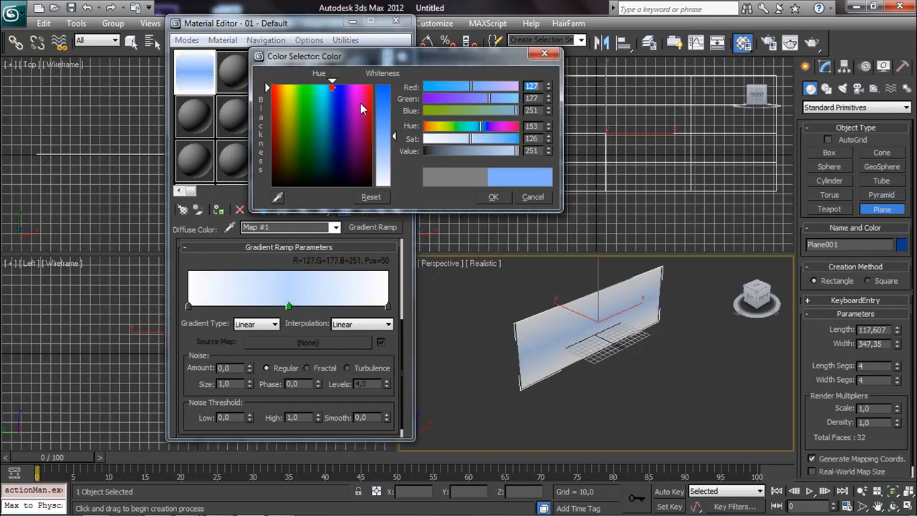
- Set the gradient ramp's end flag to blue (RGB 67, 54, 242) and accept the gradient colours
{"action": "left_click", "coordinate": [388, 308]}
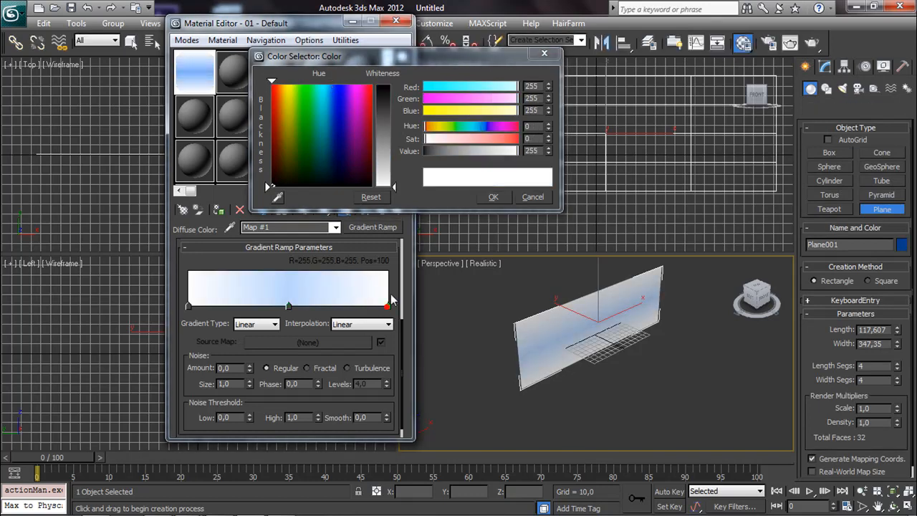
{"action": "left_click", "coordinate": [393, 91]}
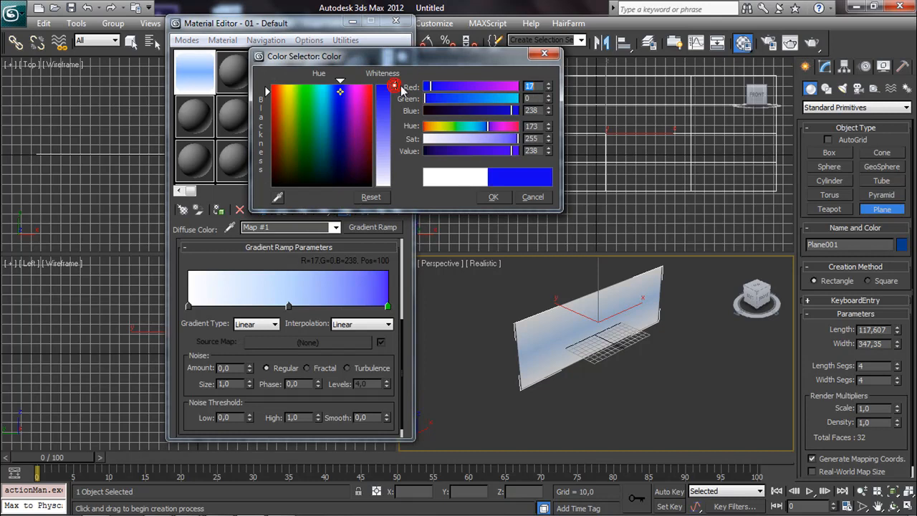
{"action": "left_click_drag", "start_coordinate": [397, 94], "coordinate": [393, 106]}
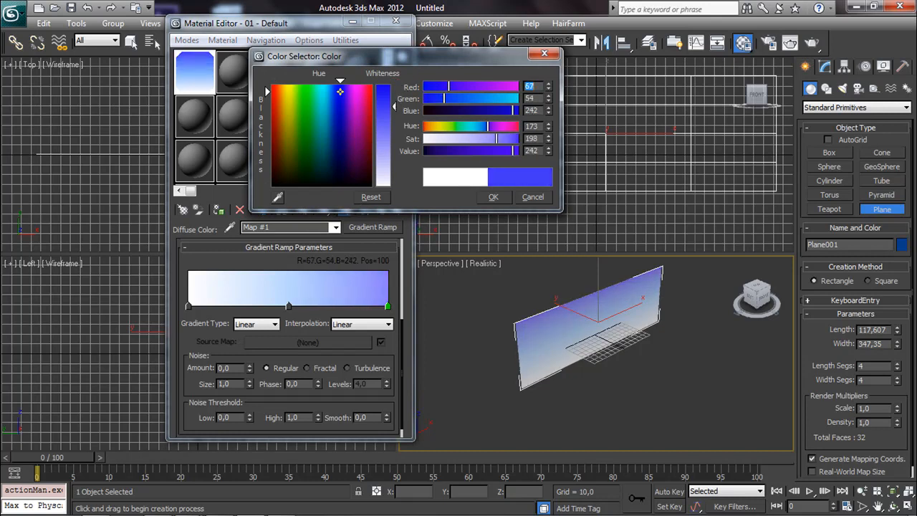
{"action": "left_click", "coordinate": [290, 307]}
{"action": "left_click", "coordinate": [494, 199]}
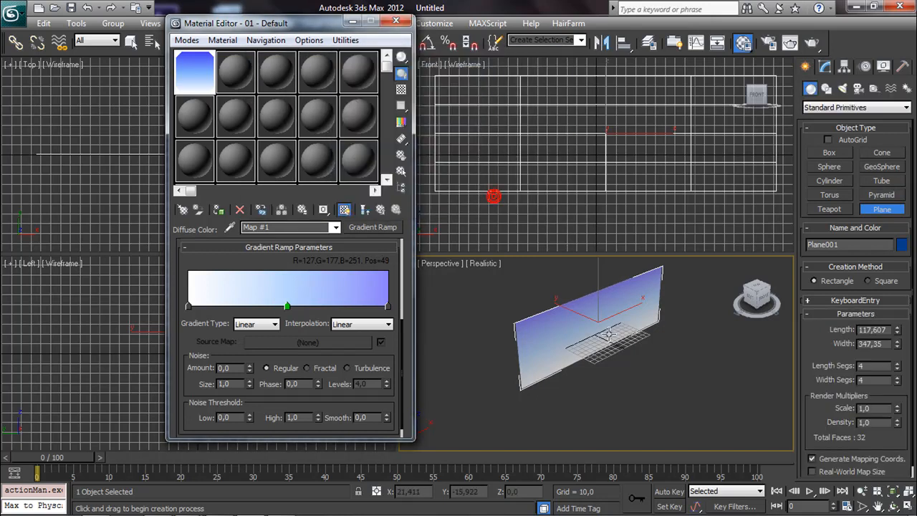
- Close the material editor and draw a ground plane about 331 long and 569 wide in the Top view
{"action": "scroll", "coordinate": [597, 346], "scroll_direction": "up", "scroll_amount": 5}
{"action": "middle_click_drag", "start_coordinate": [596, 349], "coordinate": [665, 418]}
{"action": "scroll", "coordinate": [629, 376], "scroll_direction": "down", "scroll_amount": 5}
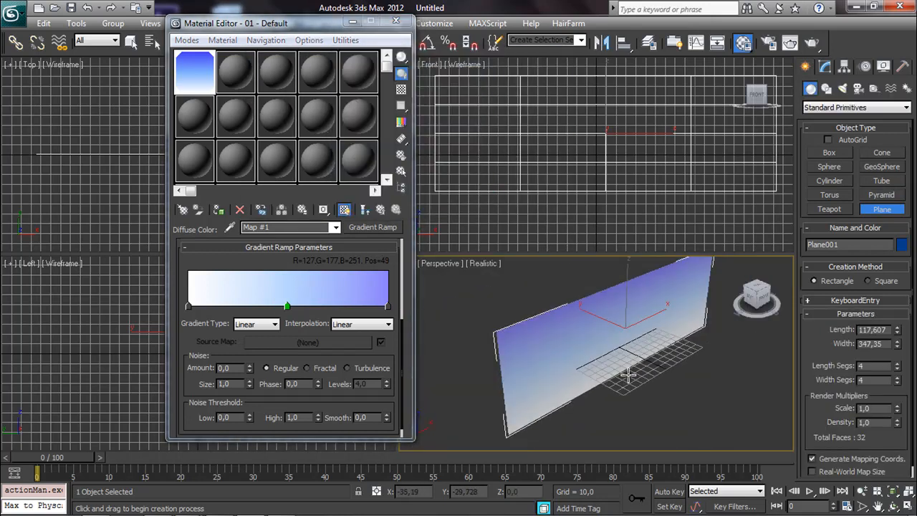
{"action": "middle_click_drag", "start_coordinate": [619, 371], "coordinate": [537, 344]}
{"action": "left_click", "coordinate": [403, 23]}
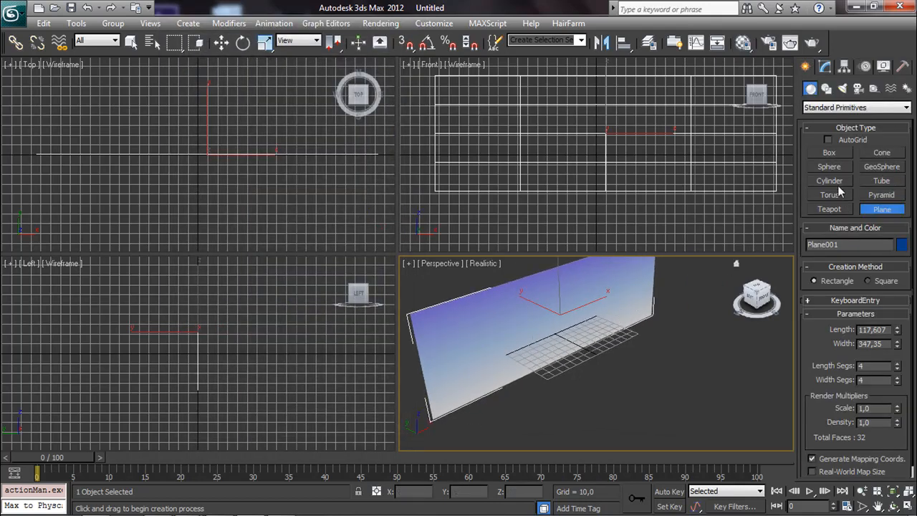
{"action": "scroll", "coordinate": [205, 139], "scroll_direction": "down", "scroll_amount": 5}
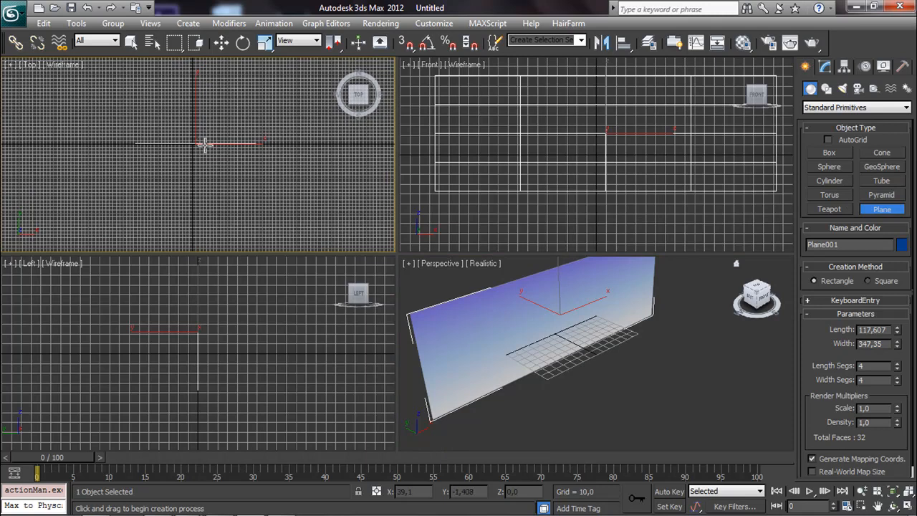
{"action": "left_click_drag", "start_coordinate": [127, 121], "coordinate": [323, 228]}
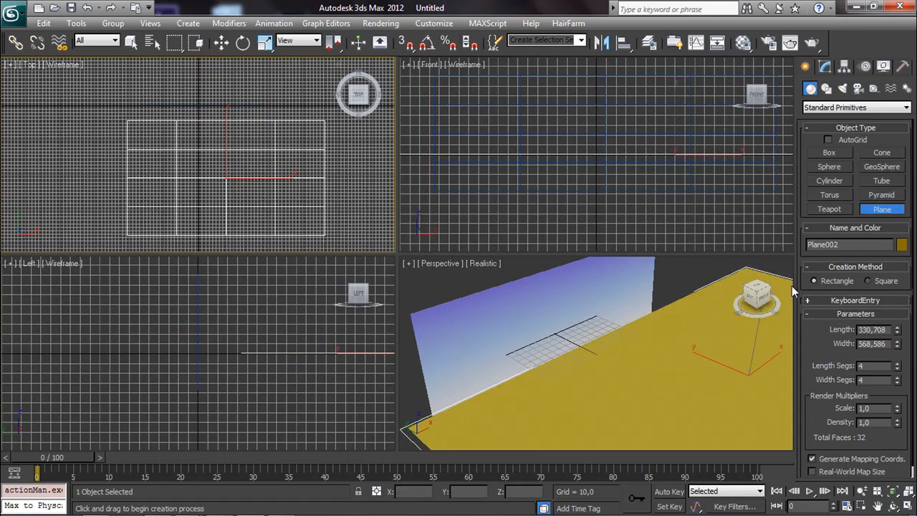
- Give the second material a green diffuse colour (RGB 0, 196, 23) and apply it to the ground plane
{"action": "left_click", "coordinate": [744, 42]}
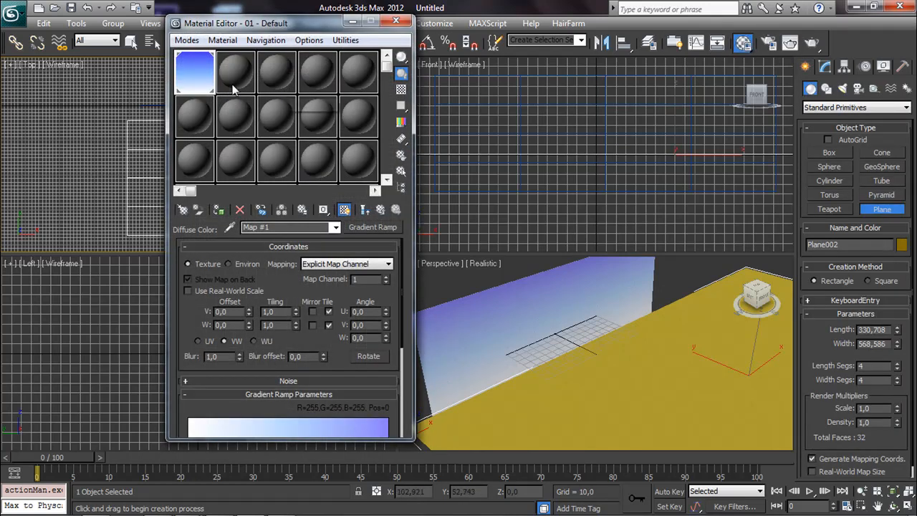
{"action": "left_click", "coordinate": [233, 75]}
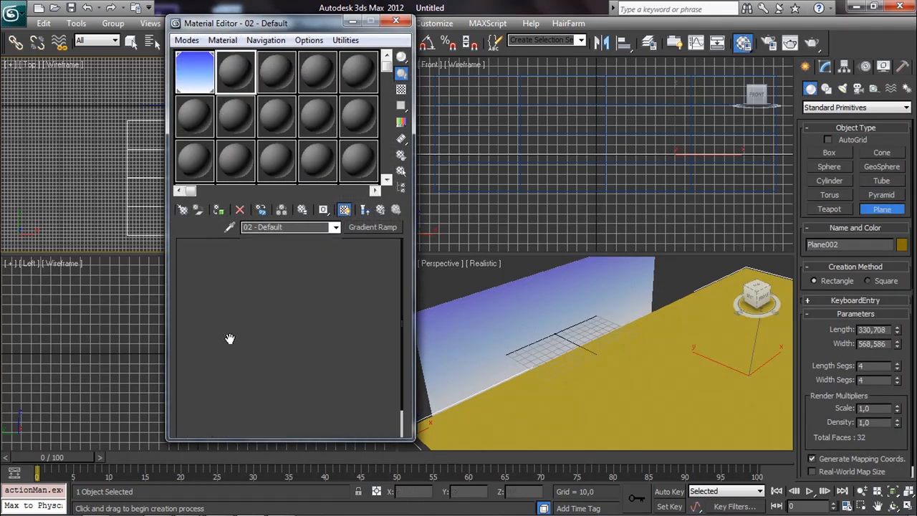
{"action": "left_click", "coordinate": [276, 332]}
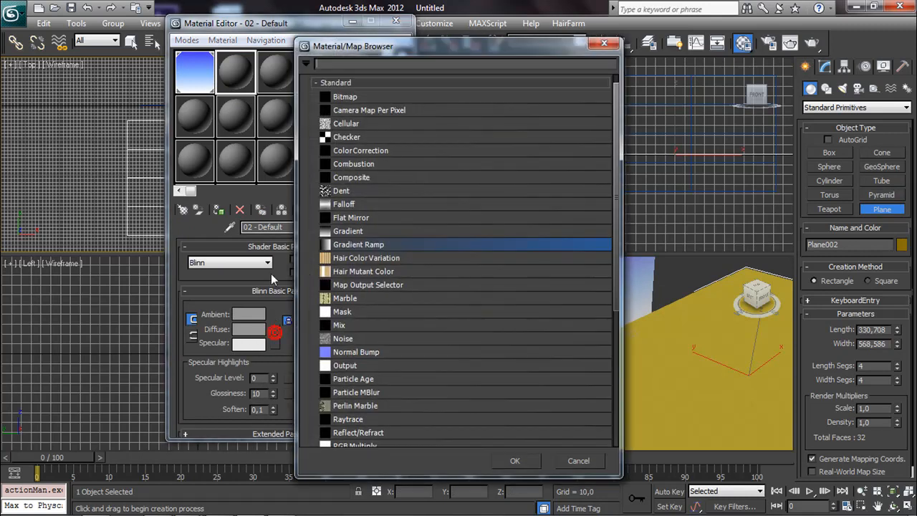
{"action": "left_click", "coordinate": [578, 460]}
{"action": "left_click", "coordinate": [251, 331]}
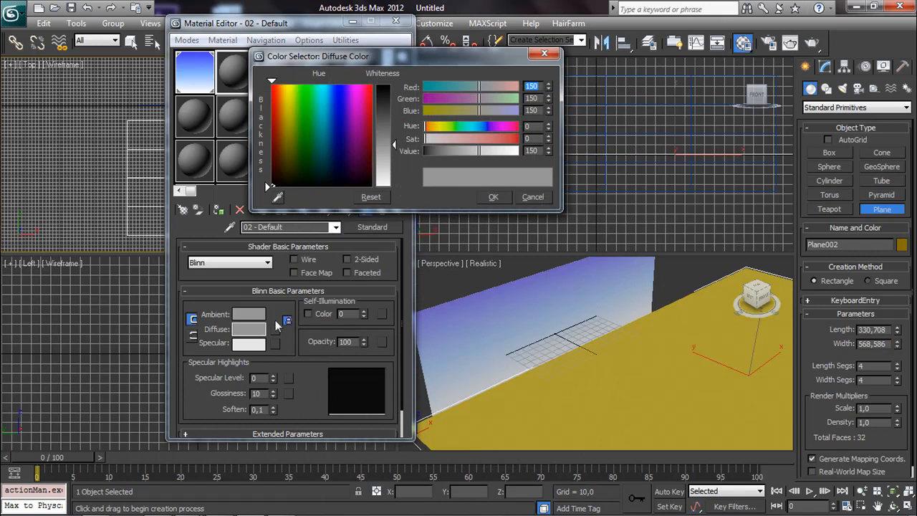
{"action": "left_click", "coordinate": [308, 88]}
{"action": "left_click", "coordinate": [387, 86]}
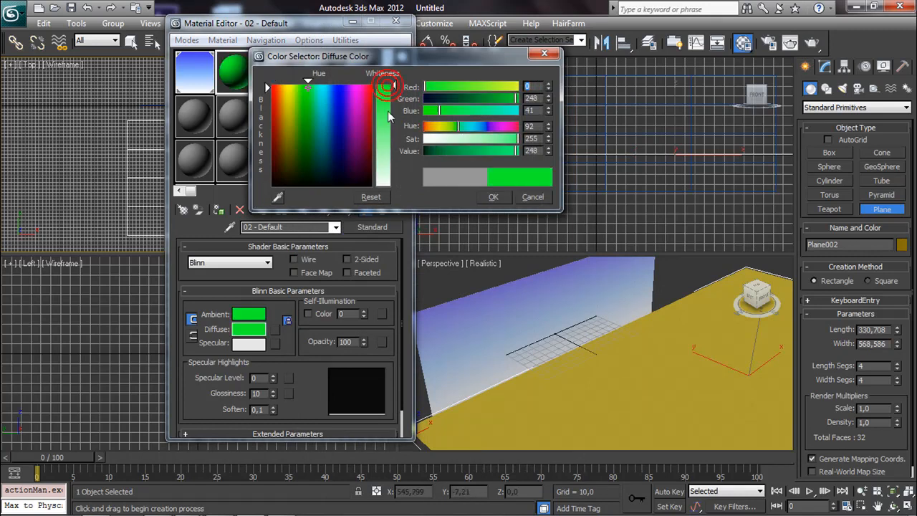
{"action": "left_click_drag", "start_coordinate": [308, 89], "coordinate": [307, 108]}
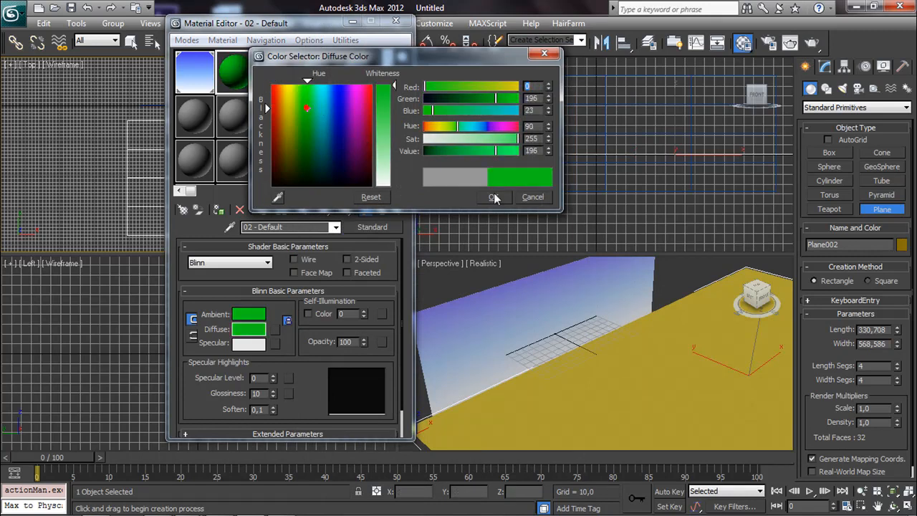
{"action": "left_click", "coordinate": [494, 197]}
{"action": "left_click_drag", "start_coordinate": [239, 76], "coordinate": [604, 342]}
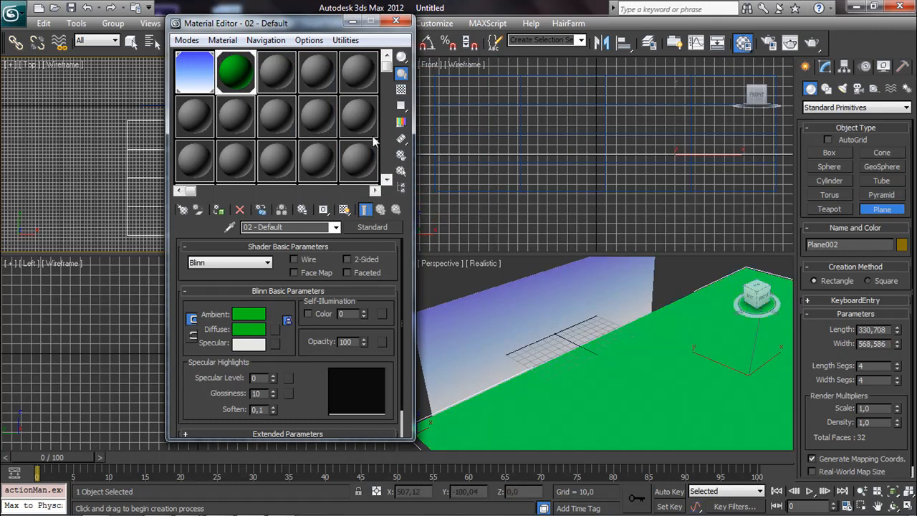
{"action": "left_click", "coordinate": [396, 21]}
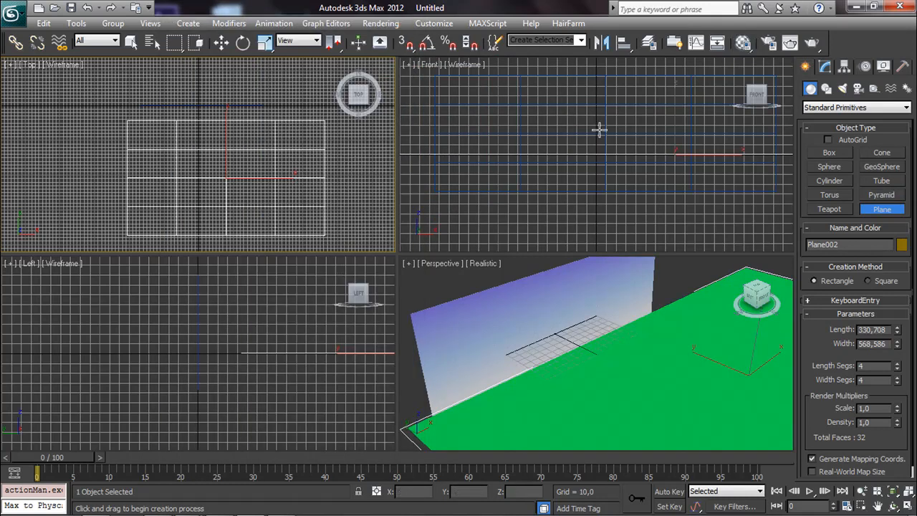
- Move the ground plane to the world origin by setting its absolute X and Y to 0
{"action": "right_click", "coordinate": [455, 106]}
{"action": "left_click", "coordinate": [221, 42]}
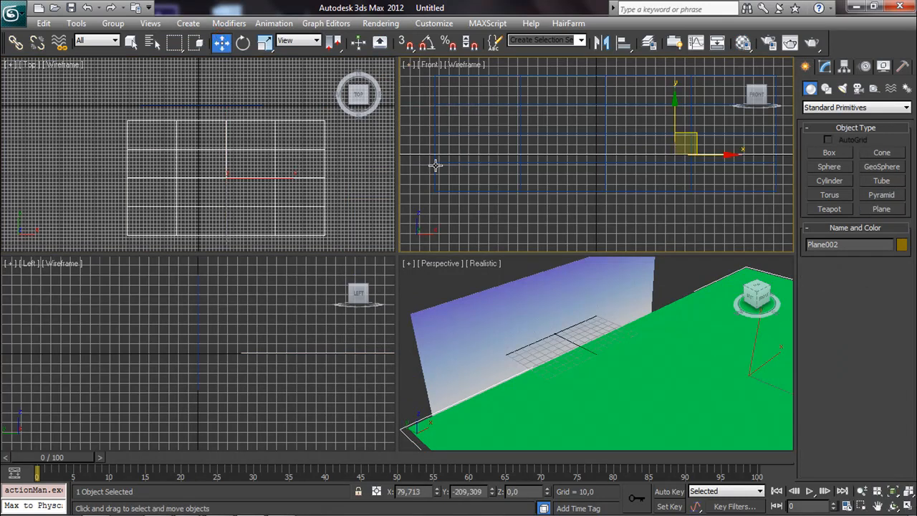
{"action": "right_click", "coordinate": [213, 40]}
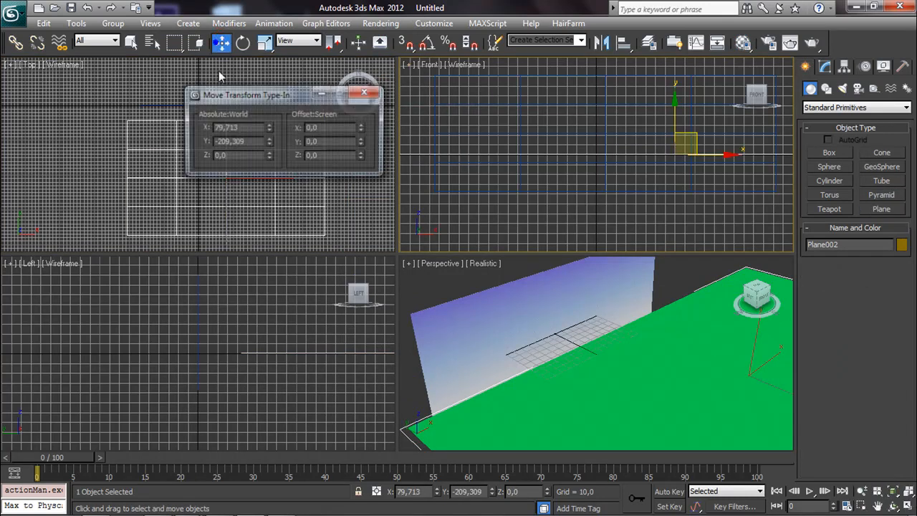
{"action": "right_click", "coordinate": [269, 142]}
{"action": "right_click", "coordinate": [270, 129]}
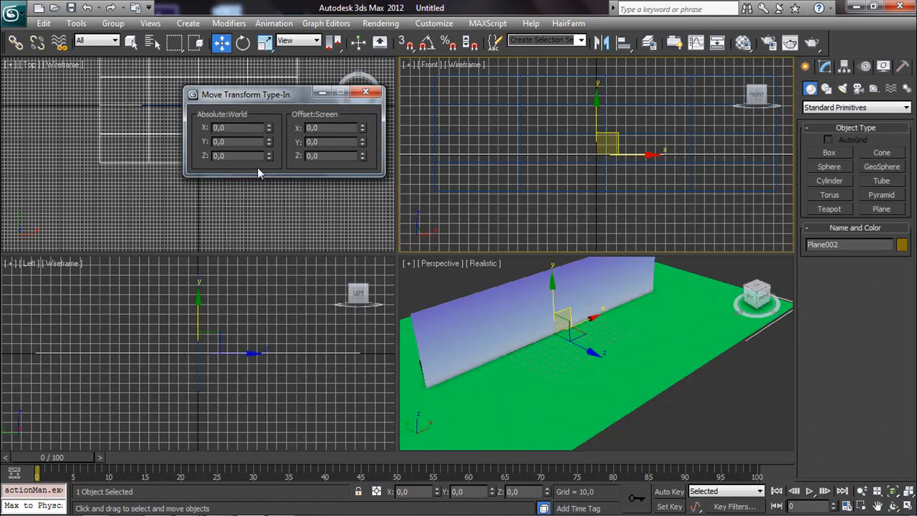
{"action": "left_click", "coordinate": [365, 91]}
{"action": "right_click", "coordinate": [221, 43]}
{"action": "left_click", "coordinate": [365, 92]}
- Move the sky plane to the ground's back edge, at about X 5.7 and Y 157, and hide the Top view's grid
{"action": "left_click", "coordinate": [440, 181]}
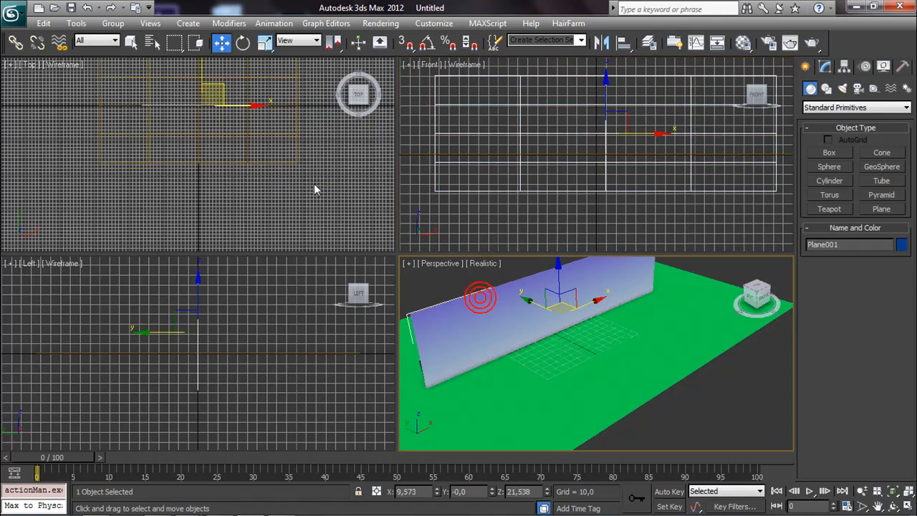
{"action": "left_click_drag", "start_coordinate": [225, 134], "coordinate": [225, 78]}
{"action": "key", "text": "g"}
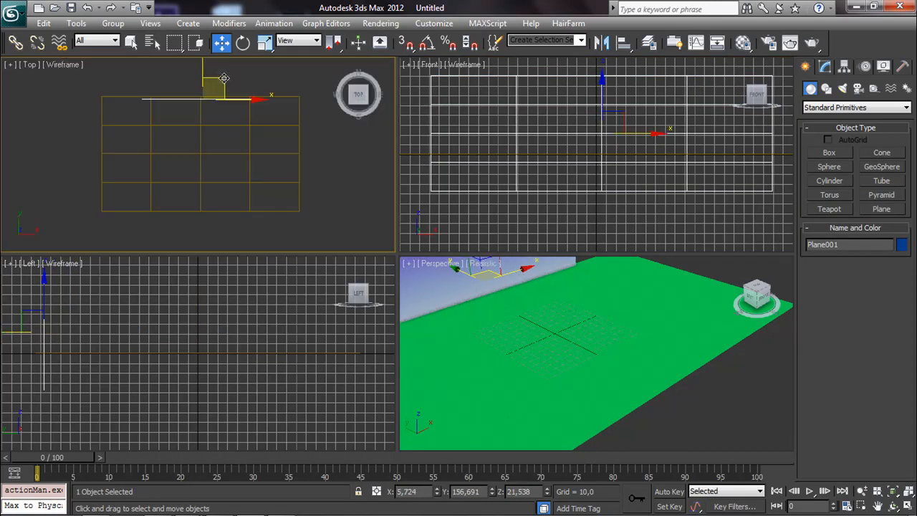
{"action": "middle_click_drag", "start_coordinate": [216, 78], "coordinate": [208, 107]}
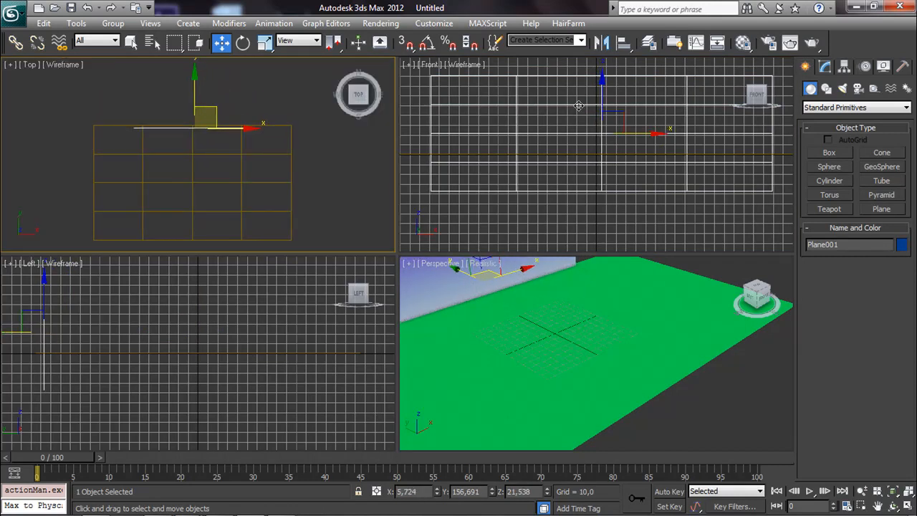
- Enlarge the sky plane to a length of about 318 and a width of about 677
{"action": "left_click", "coordinate": [826, 66]}
{"action": "scroll", "coordinate": [631, 316], "scroll_direction": "down", "scroll_amount": 4}
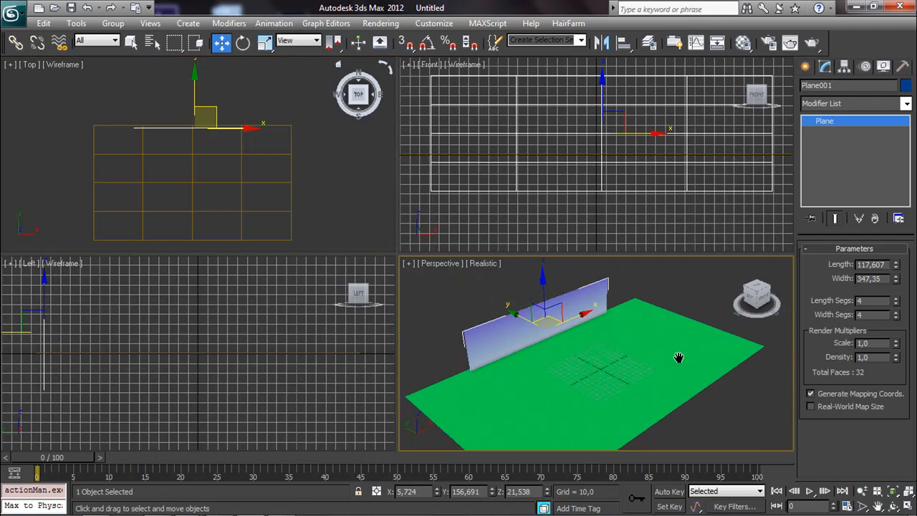
{"action": "left_click_drag", "start_coordinate": [896, 264], "coordinate": [882, 212]}
- Raise the sky plane to about Z 136 and set its length and width segments to 1
{"action": "scroll", "coordinate": [613, 159], "scroll_direction": "down", "scroll_amount": 3}
{"action": "middle_click_drag", "start_coordinate": [614, 159], "coordinate": [614, 161]}
{"action": "left_click_drag", "start_coordinate": [602, 117], "coordinate": [595, 59]}
{"action": "middle_click_drag", "start_coordinate": [587, 120], "coordinate": [582, 169]}
{"action": "right_click", "coordinate": [898, 301]}
{"action": "right_click", "coordinate": [896, 315]}
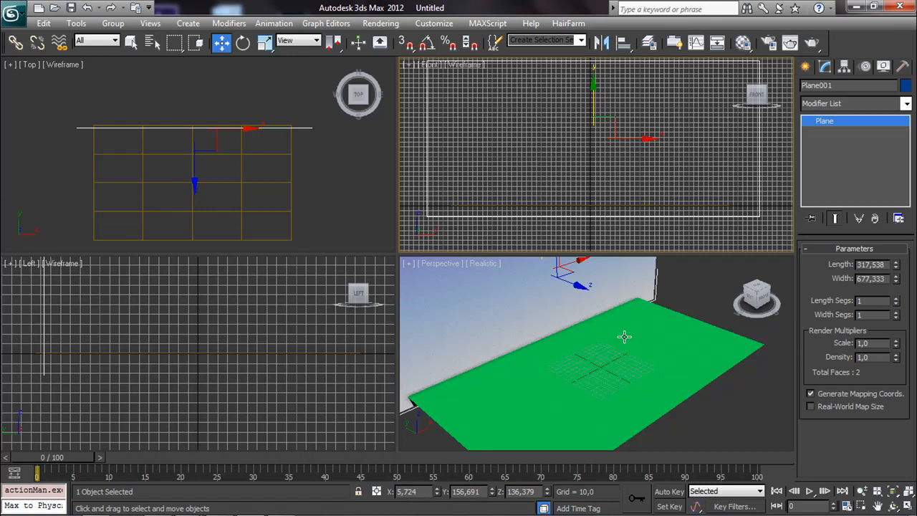
- Deselect the sky plane and hide the Front view's grid
{"action": "middle_click_drag", "start_coordinate": [512, 188], "coordinate": [506, 209]}
{"action": "middle_click_drag", "start_coordinate": [573, 331], "coordinate": [562, 372]}
{"action": "scroll", "coordinate": [592, 363], "scroll_direction": "down", "scroll_amount": 2}
{"action": "left_click", "coordinate": [698, 322]}
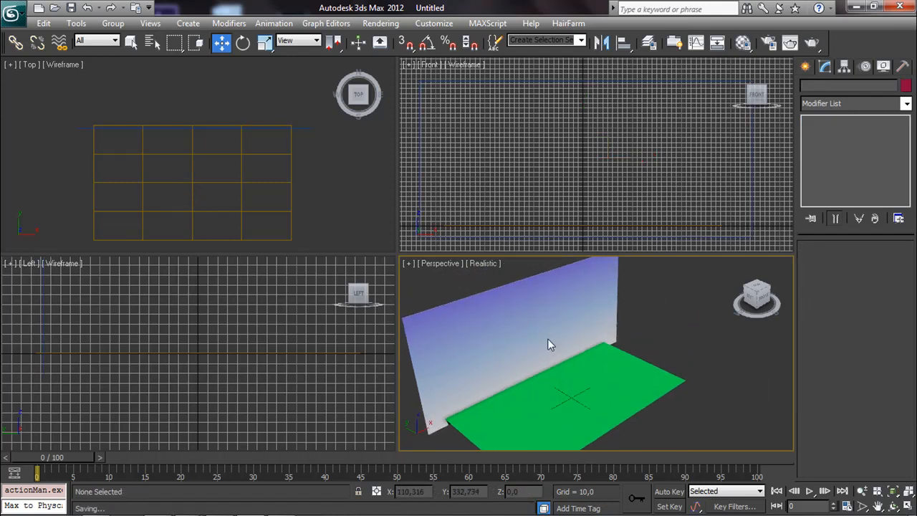
{"action": "middle_click_drag", "start_coordinate": [544, 143], "coordinate": [551, 182]}
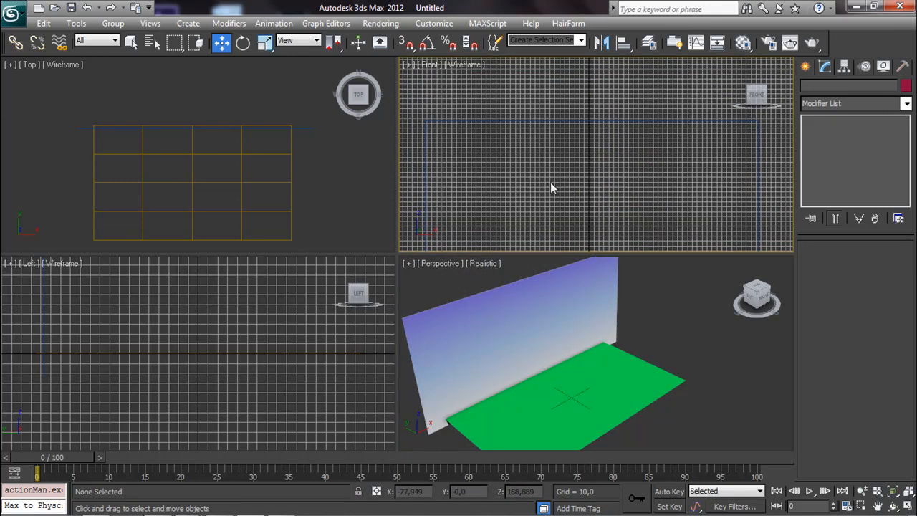
{"action": "key", "text": "g"}
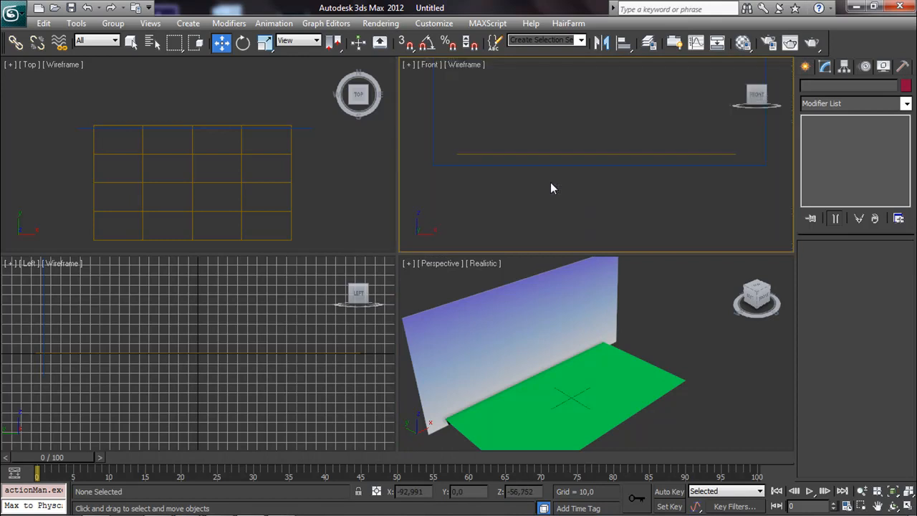
- Draw a closed cloud-shaped spline with the Line tool in the Front view, with a flat base and a bumpy top
{"action": "middle_click_drag", "start_coordinate": [550, 132], "coordinate": [538, 207]}
{"action": "scroll", "coordinate": [549, 164], "scroll_direction": "down", "scroll_amount": 3}
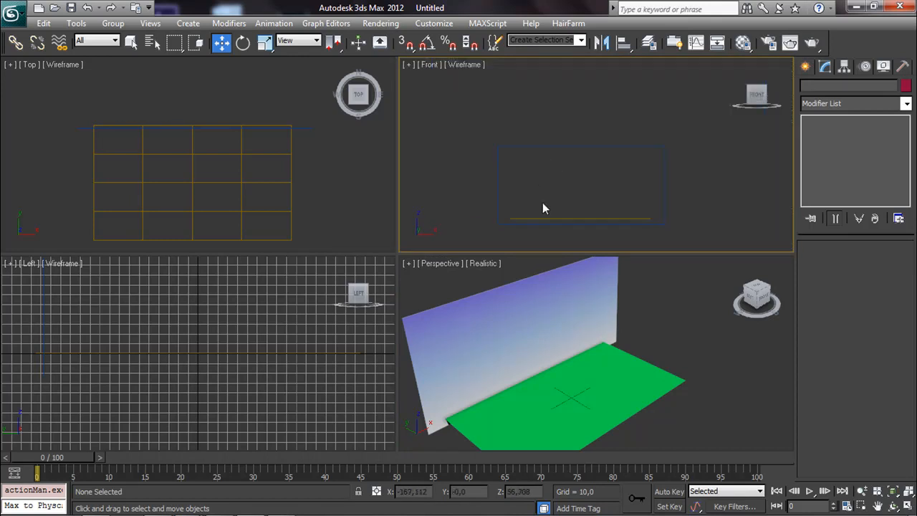
{"action": "scroll", "coordinate": [637, 176], "scroll_direction": "up", "scroll_amount": 3}
{"action": "middle_click_drag", "start_coordinate": [637, 177], "coordinate": [641, 93]}
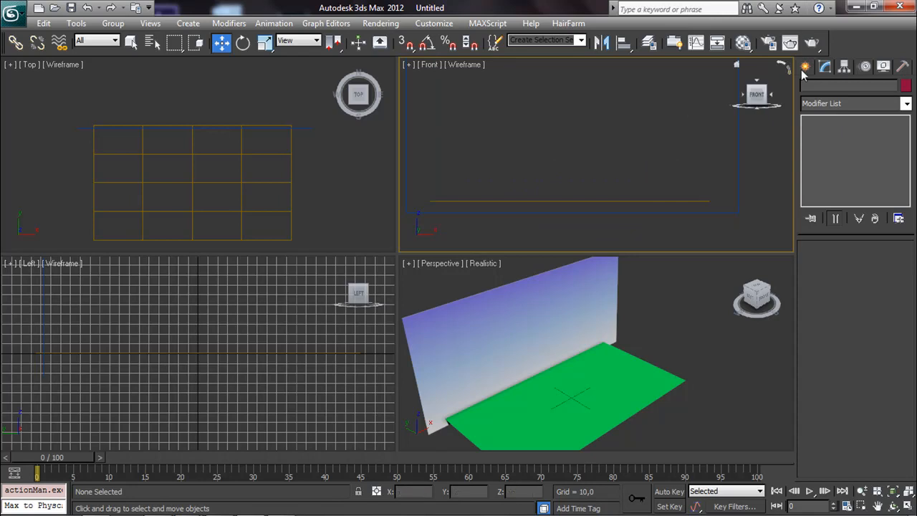
{"action": "left_click", "coordinate": [805, 67]}
{"action": "left_click", "coordinate": [828, 89]}
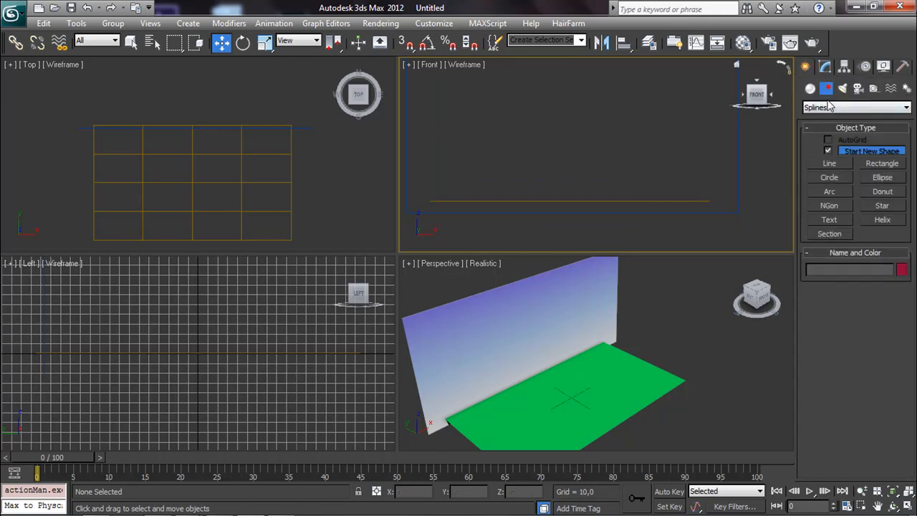
{"action": "left_click", "coordinate": [830, 163]}
{"action": "middle_click_drag", "start_coordinate": [471, 165], "coordinate": [506, 165]}
{"action": "left_click", "coordinate": [494, 168]}
{"action": "left_click", "coordinate": [583, 169]}
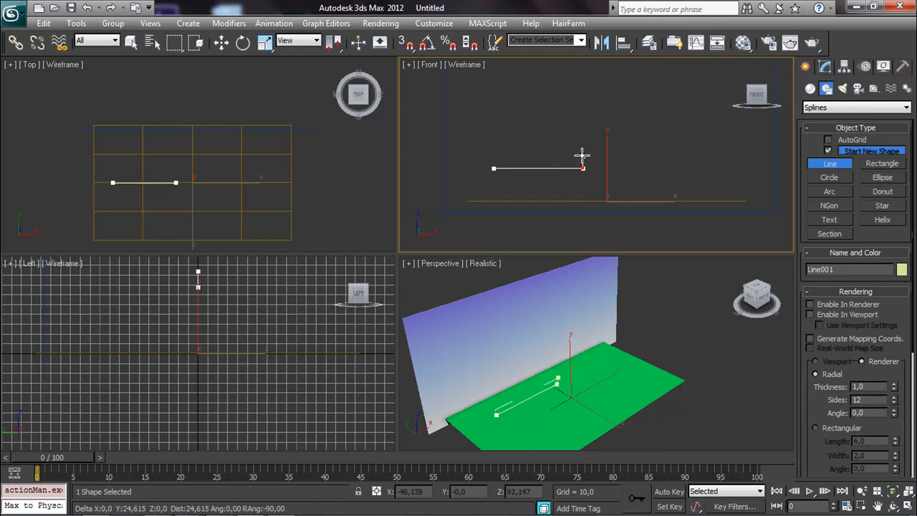
{"action": "left_click", "coordinate": [578, 153]}
{"action": "left_click", "coordinate": [562, 136]}
{"action": "left_click", "coordinate": [542, 141]}
{"action": "left_click", "coordinate": [518, 145]}
{"action": "left_click", "coordinate": [496, 152]}
{"action": "left_click_drag", "start_coordinate": [493, 169], "coordinate": [577, 174]}
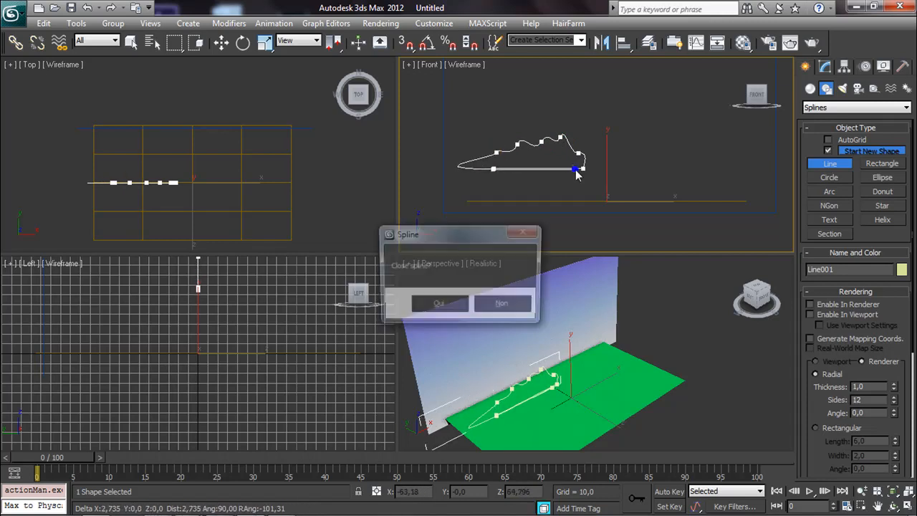
{"action": "left_click", "coordinate": [440, 304]}
- Select all vertices of the cloud outline and convert them to Bezier Corner
{"action": "middle_click_drag", "start_coordinate": [521, 152], "coordinate": [585, 148]}
{"action": "scroll", "coordinate": [585, 148], "scroll_direction": "up", "scroll_amount": 4}
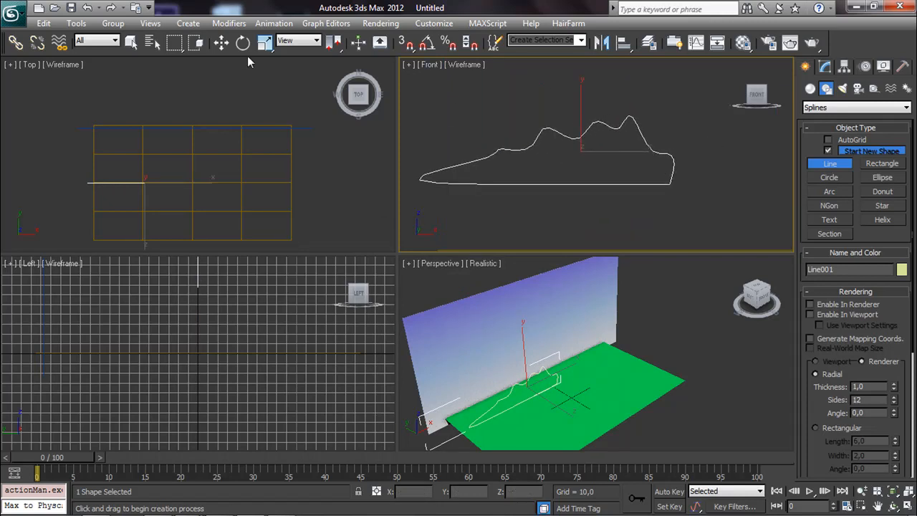
{"action": "left_click", "coordinate": [221, 43]}
{"action": "left_click", "coordinate": [825, 66]}
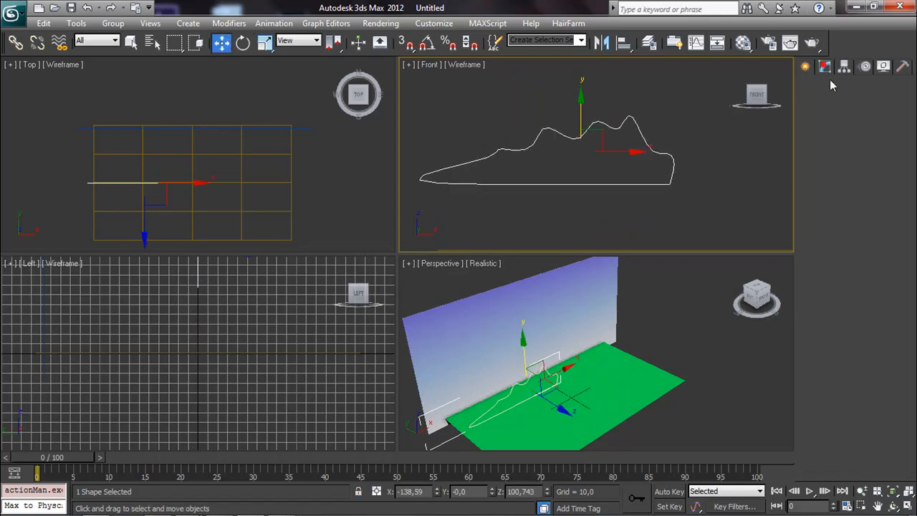
{"action": "left_click", "coordinate": [807, 121]}
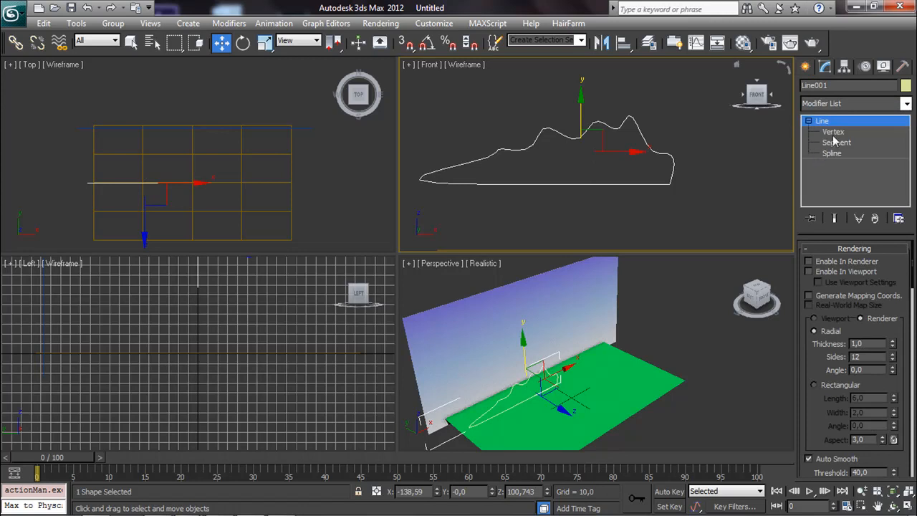
{"action": "left_click", "coordinate": [833, 132]}
{"action": "middle_click_drag", "start_coordinate": [674, 175], "coordinate": [637, 180]}
{"action": "scroll", "coordinate": [594, 184], "scroll_direction": "up", "scroll_amount": 2}
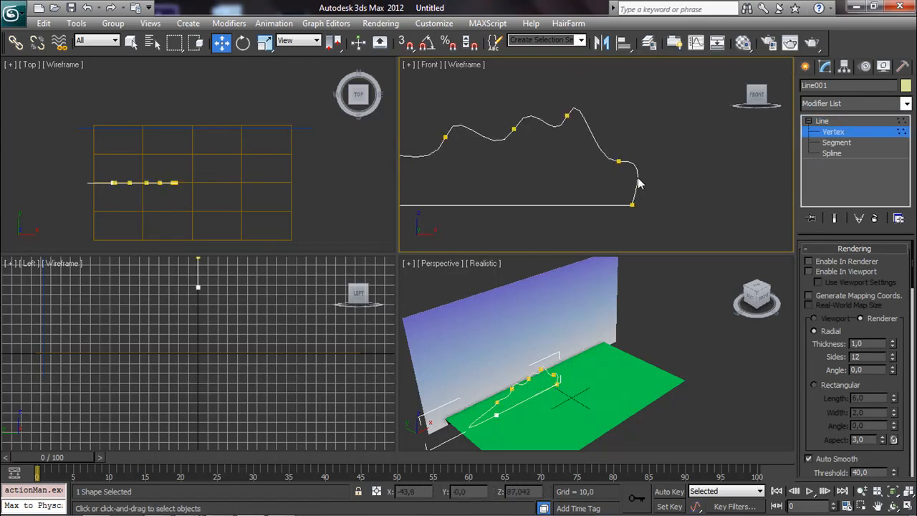
{"action": "scroll", "coordinate": [645, 152], "scroll_direction": "down", "scroll_amount": 4}
{"action": "left_click_drag", "start_coordinate": [580, 175], "coordinate": [672, 201]}
{"action": "scroll", "coordinate": [674, 186], "scroll_direction": "up", "scroll_amount": 3}
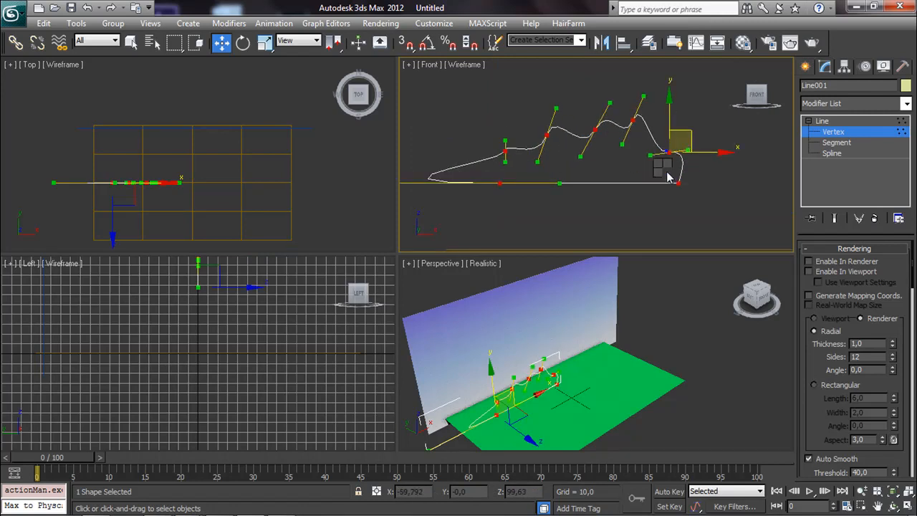
{"action": "right_click", "coordinate": [668, 177]}
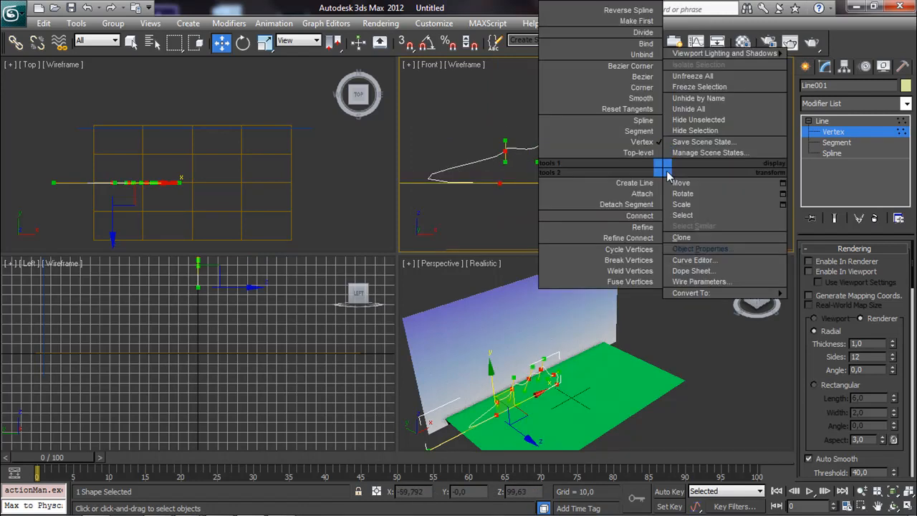
{"action": "left_click", "coordinate": [641, 65]}
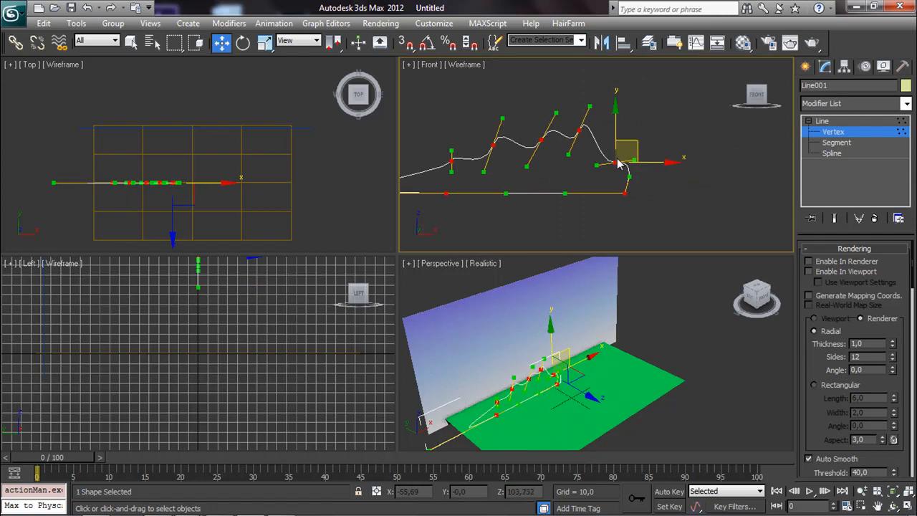
{"action": "right_click", "coordinate": [614, 169]}
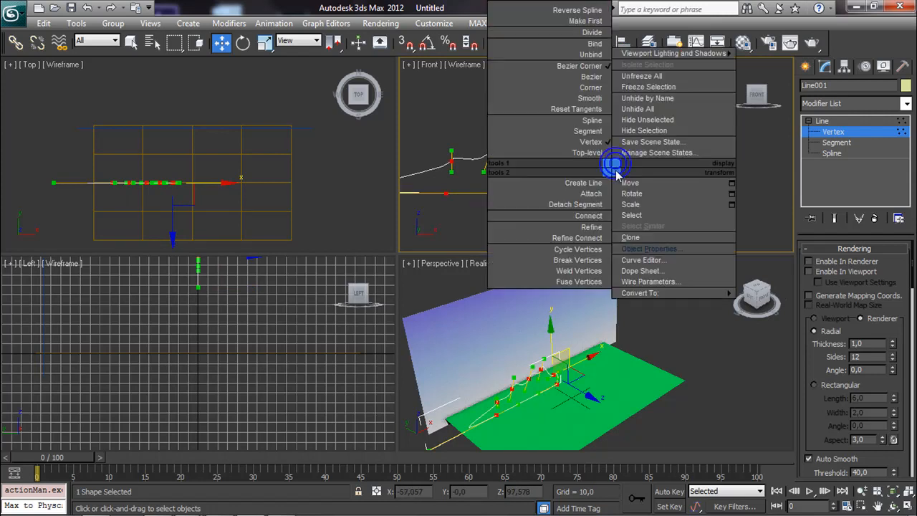
{"action": "left_click", "coordinate": [595, 77]}
- Reshape the tangent handles of the cloud's right-hand vertices to form full, rounded lobes with sharp notches between them
{"action": "scroll", "coordinate": [624, 164], "scroll_direction": "up", "scroll_amount": 5}
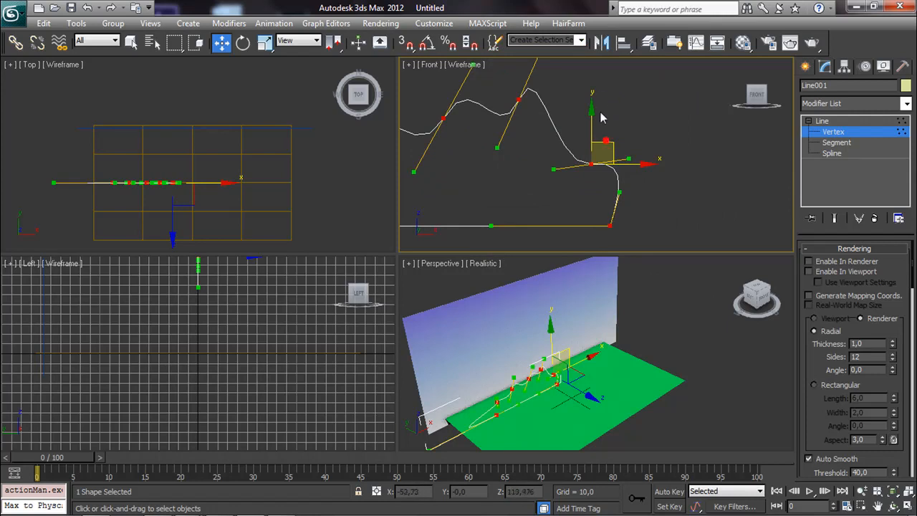
{"action": "left_click_drag", "start_coordinate": [624, 193], "coordinate": [651, 219]}
{"action": "left_click_drag", "start_coordinate": [632, 156], "coordinate": [628, 153]}
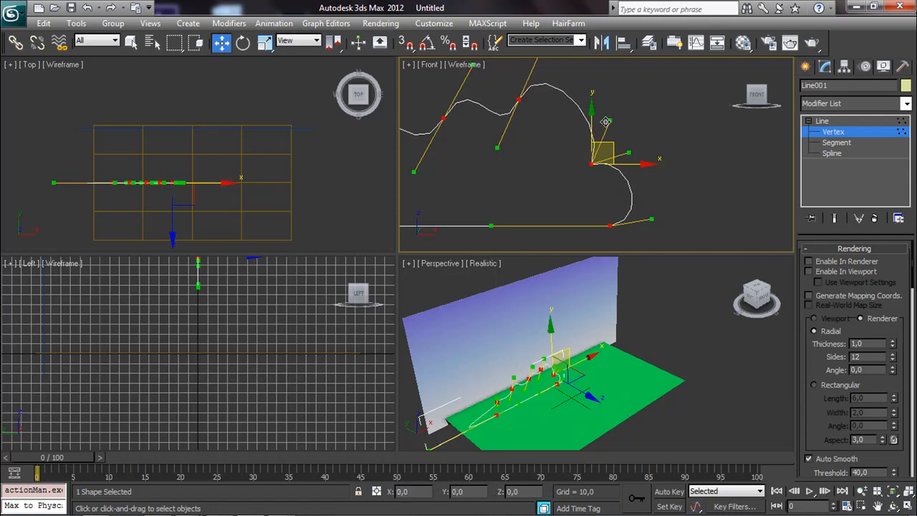
{"action": "middle_click_drag", "start_coordinate": [552, 99], "coordinate": [558, 174]}
{"action": "left_click_drag", "start_coordinate": [549, 126], "coordinate": [573, 143]}
{"action": "left_click_drag", "start_coordinate": [505, 224], "coordinate": [440, 152]}
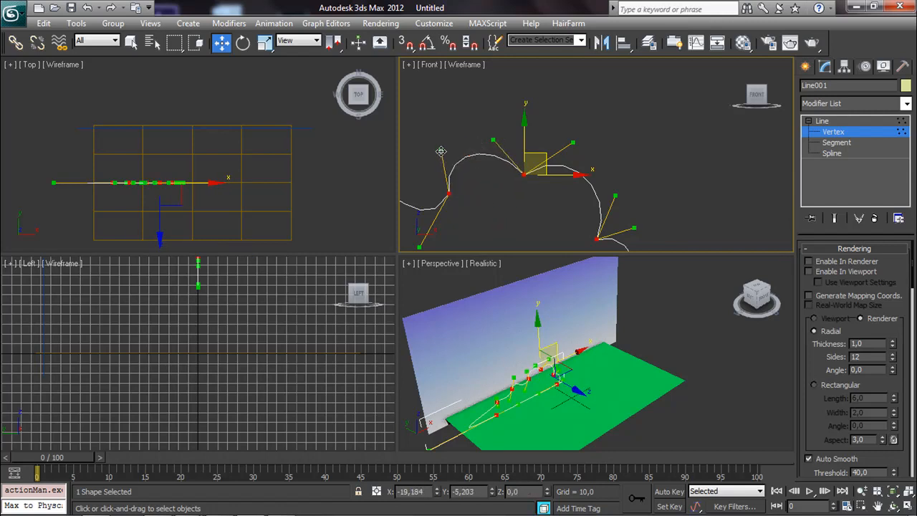
- Adjust the tangent handles of the cloud's middle-left vertices so the upper edge bulges into rounded lobes
{"action": "middle_click_drag", "start_coordinate": [510, 132], "coordinate": [599, 151]}
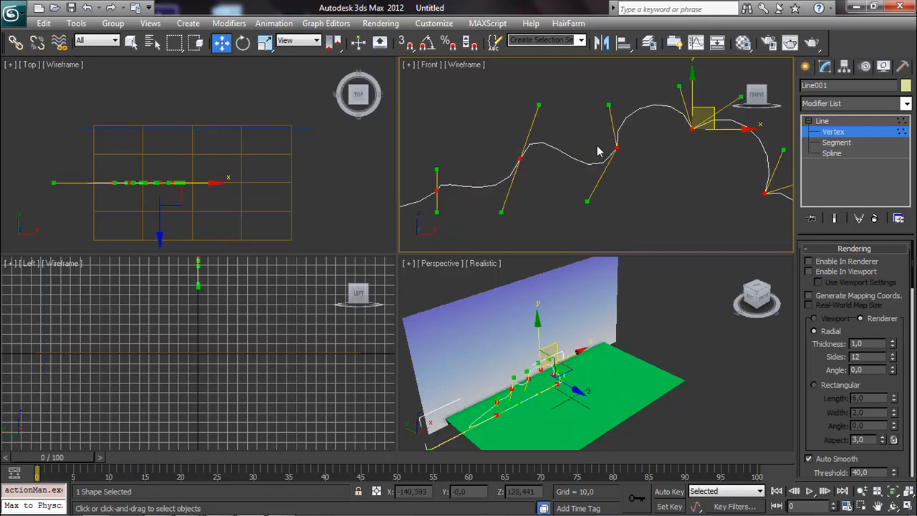
{"action": "left_click_drag", "start_coordinate": [587, 201], "coordinate": [592, 109]}
{"action": "left_click_drag", "start_coordinate": [516, 115], "coordinate": [529, 113]}
{"action": "left_click_drag", "start_coordinate": [500, 212], "coordinate": [488, 134]}
- Reshape the tangents at the cloud's left end into a long, tapering tail and deselect the vertices
{"action": "middle_click_drag", "start_coordinate": [442, 169], "coordinate": [636, 132]}
{"action": "left_click_drag", "start_coordinate": [633, 175], "coordinate": [529, 215]}
{"action": "scroll", "coordinate": [670, 197], "scroll_direction": "down", "scroll_amount": 3}
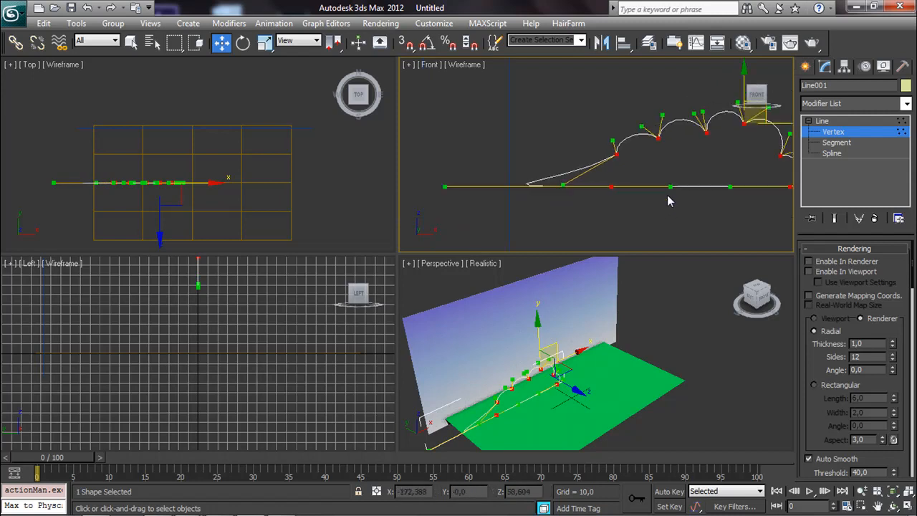
{"action": "left_click", "coordinate": [627, 157]}
{"action": "left_click_drag", "start_coordinate": [625, 154], "coordinate": [625, 166]}
{"action": "left_click", "coordinate": [696, 188]}
{"action": "middle_click_drag", "start_coordinate": [694, 185], "coordinate": [559, 198]}
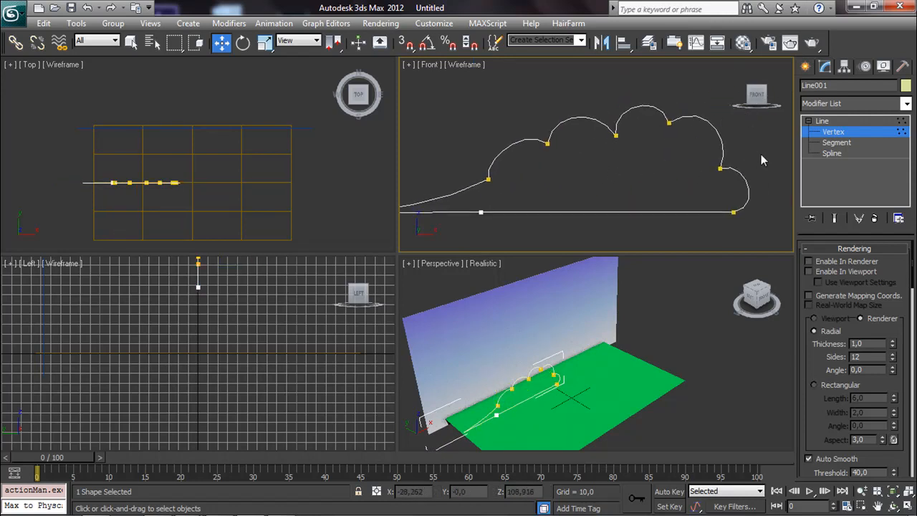
- Scale the entire cloud spline down uniformly at Spline level to about 111 wide and 31 high
{"action": "left_click", "coordinate": [806, 66]}
{"action": "left_click", "coordinate": [648, 143]}
{"action": "scroll", "coordinate": [633, 150], "scroll_direction": "down", "scroll_amount": 3}
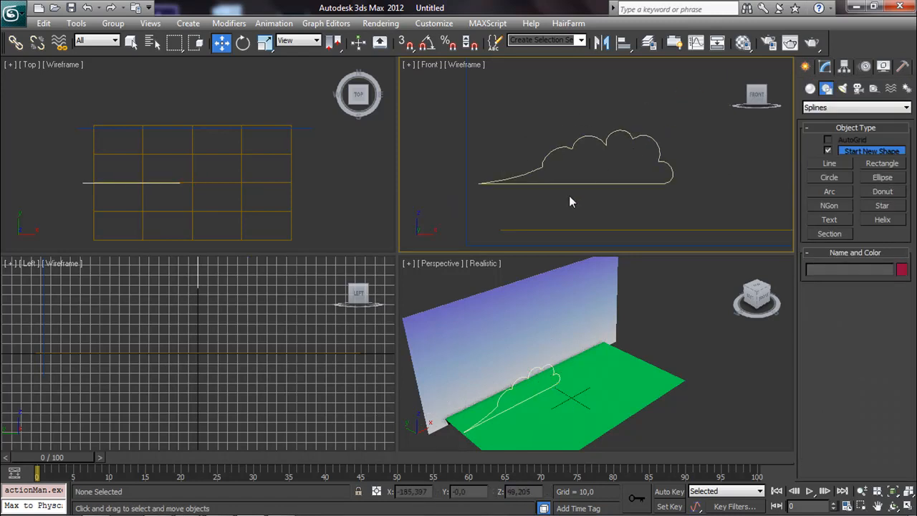
{"action": "left_click", "coordinate": [635, 186]}
{"action": "left_click", "coordinate": [825, 66]}
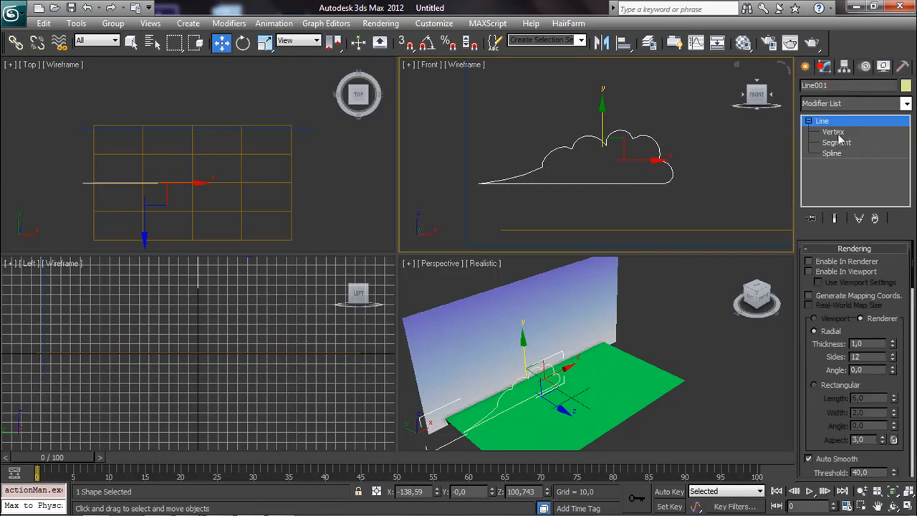
{"action": "left_click", "coordinate": [832, 153]}
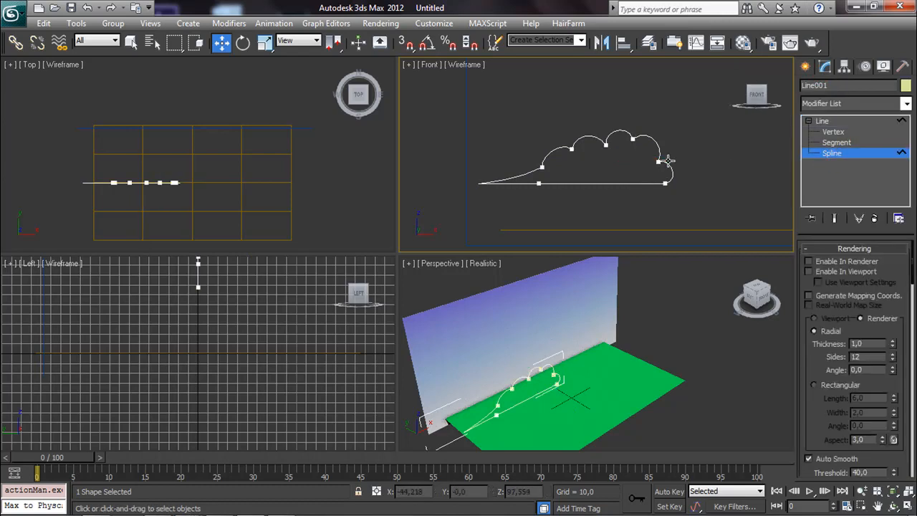
{"action": "left_click", "coordinate": [668, 162]}
{"action": "left_click", "coordinate": [264, 42]}
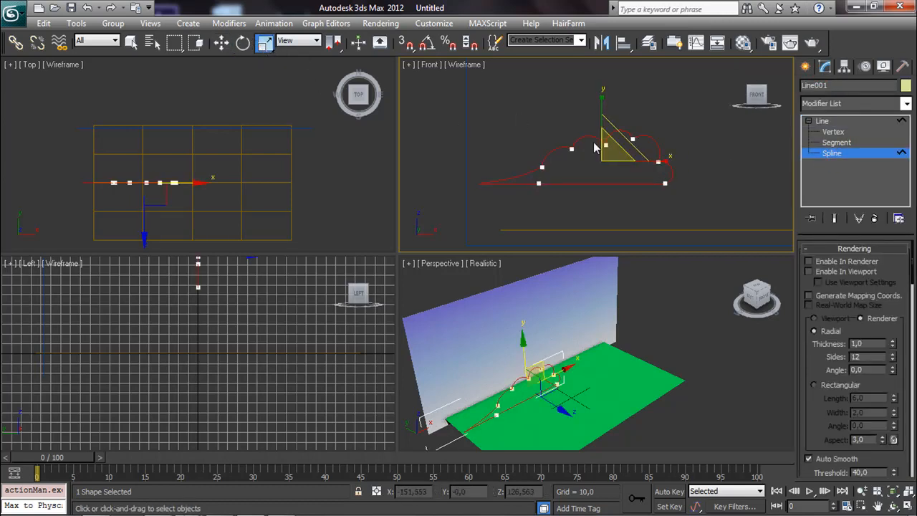
{"action": "left_click_drag", "start_coordinate": [613, 152], "coordinate": [518, 258]}
{"action": "left_click", "coordinate": [672, 138]}
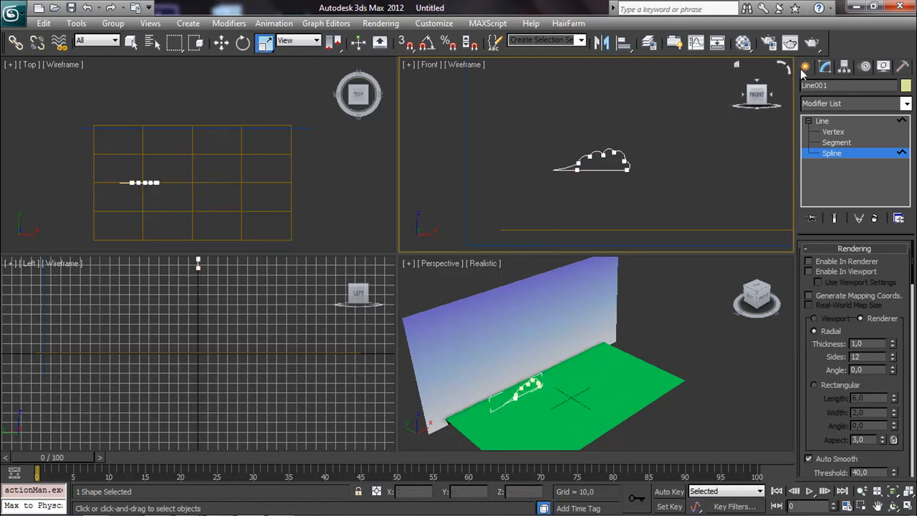
{"action": "left_click", "coordinate": [805, 67]}
{"action": "left_click", "coordinate": [663, 159]}
- Apply an Edit Poly modifier to the cloud outline to turn it into a filled surface
{"action": "scroll", "coordinate": [599, 174], "scroll_direction": "up", "scroll_amount": 2}
{"action": "left_click", "coordinate": [634, 167]}
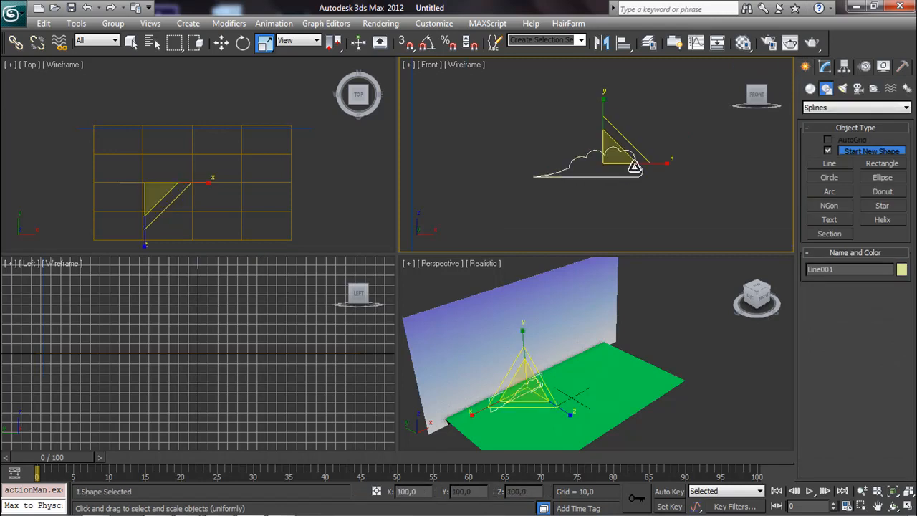
{"action": "left_click", "coordinate": [827, 67]}
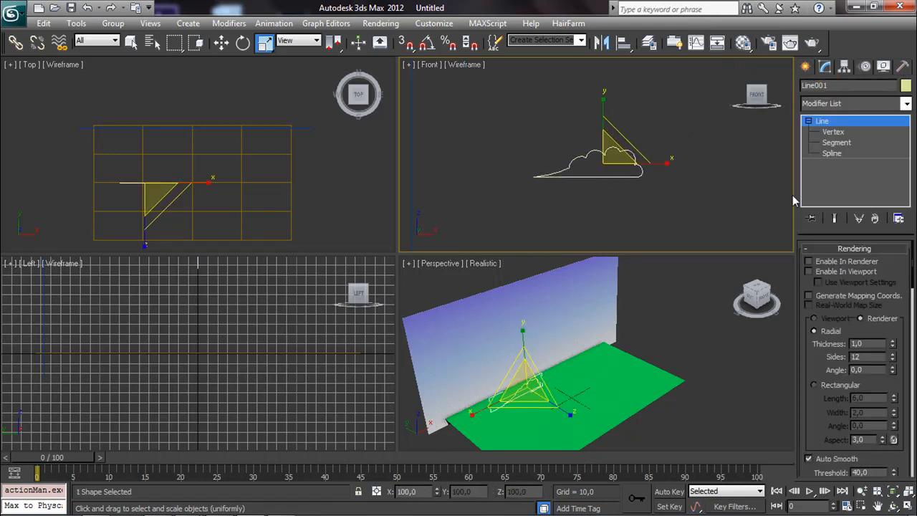
{"action": "left_click", "coordinate": [906, 103]}
{"action": "left_click_drag", "start_coordinate": [904, 142], "coordinate": [905, 223]}
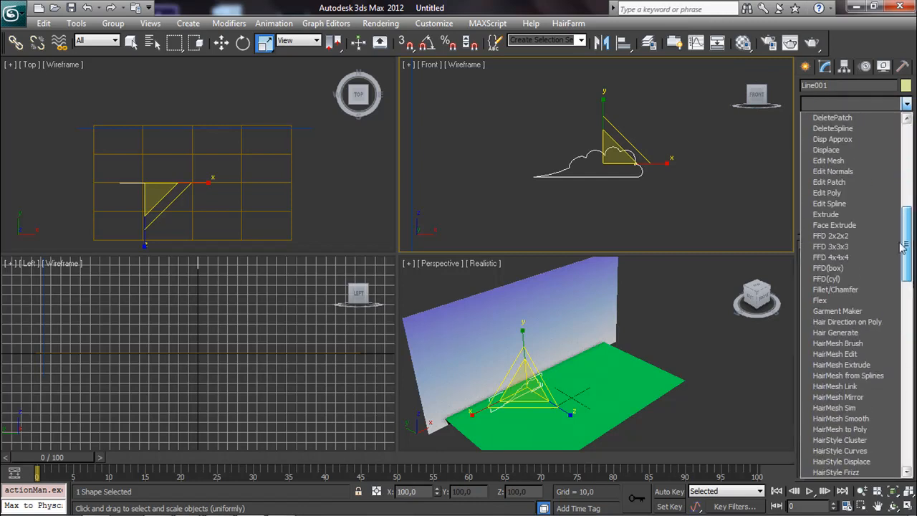
{"action": "left_click", "coordinate": [828, 193]}
- Turn off Cast Shadows in the cloud's object properties
{"action": "scroll", "coordinate": [524, 388], "scroll_direction": "up", "scroll_amount": 3}
{"action": "middle_click_drag", "start_coordinate": [524, 388], "coordinate": [609, 316]}
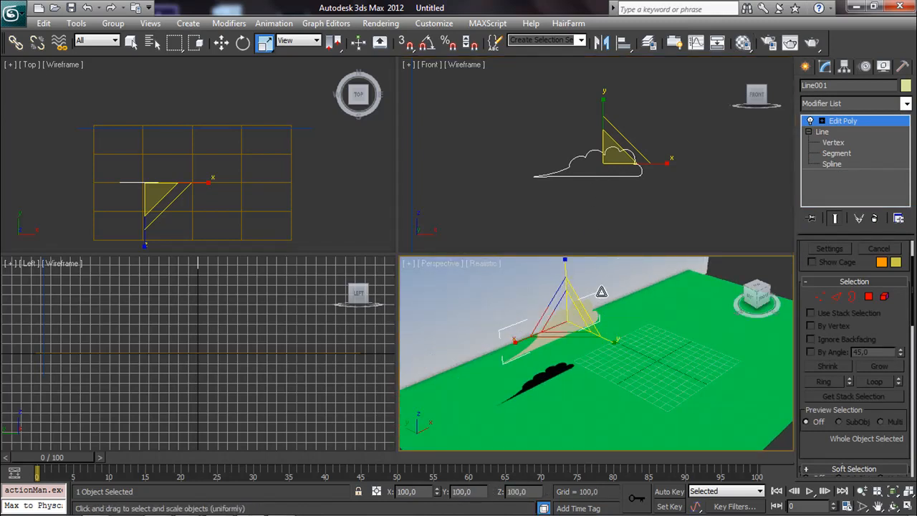
{"action": "scroll", "coordinate": [575, 320], "scroll_direction": "up", "scroll_amount": 3}
{"action": "scroll", "coordinate": [546, 326], "scroll_direction": "down", "scroll_amount": 3}
{"action": "middle_click_drag", "start_coordinate": [552, 327], "coordinate": [560, 328]}
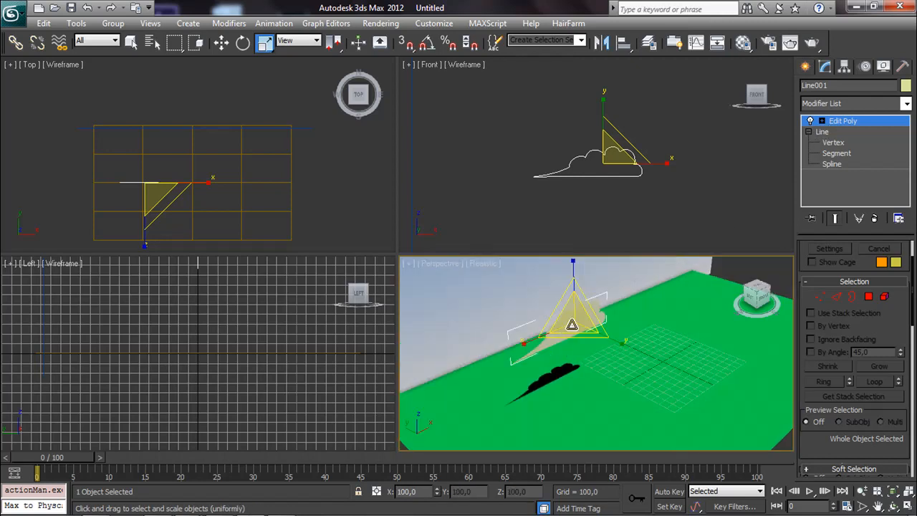
{"action": "right_click", "coordinate": [572, 324]}
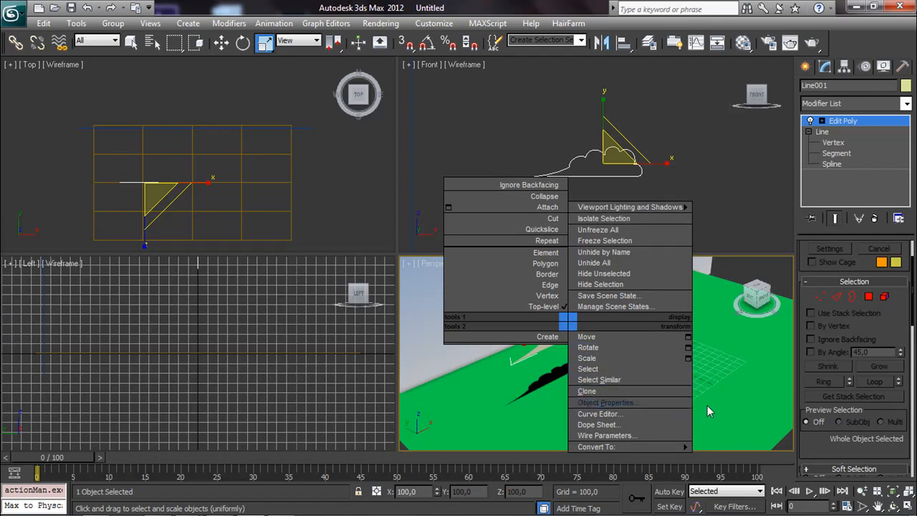
{"action": "left_click", "coordinate": [645, 403]}
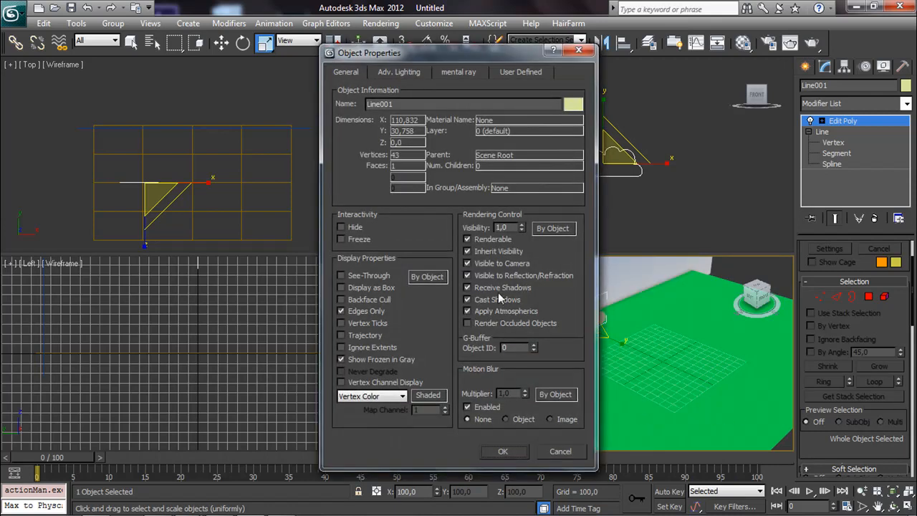
{"action": "left_click", "coordinate": [486, 299]}
{"action": "left_click", "coordinate": [501, 451]}
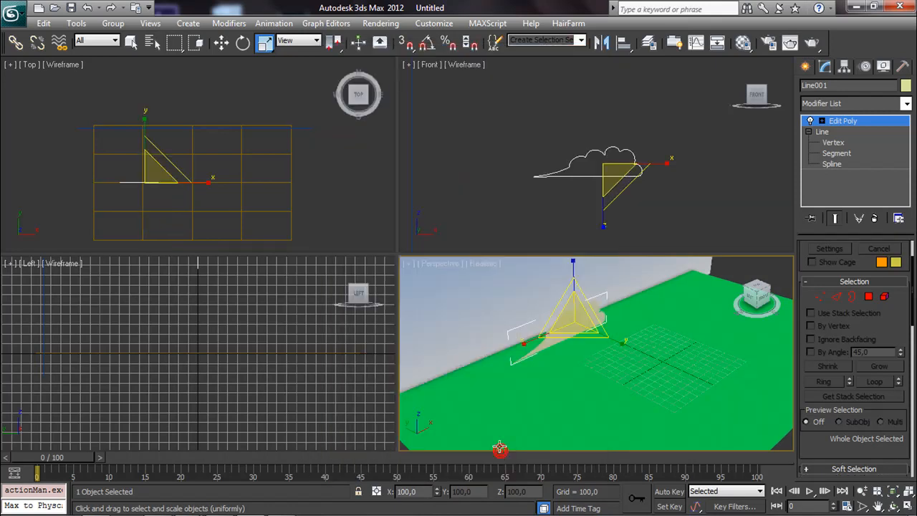
- Set the diffuse color of the unused third material slot to pure white
{"action": "key", "text": "m"}
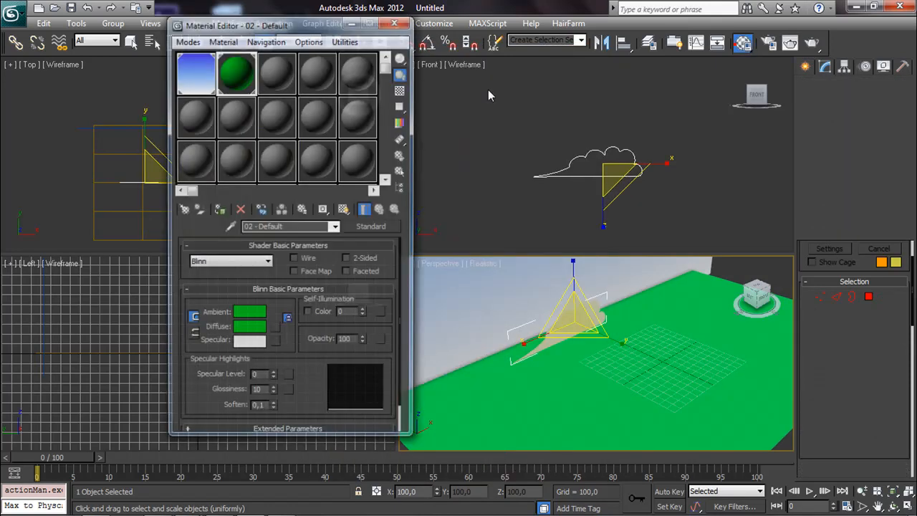
{"action": "left_click", "coordinate": [281, 74]}
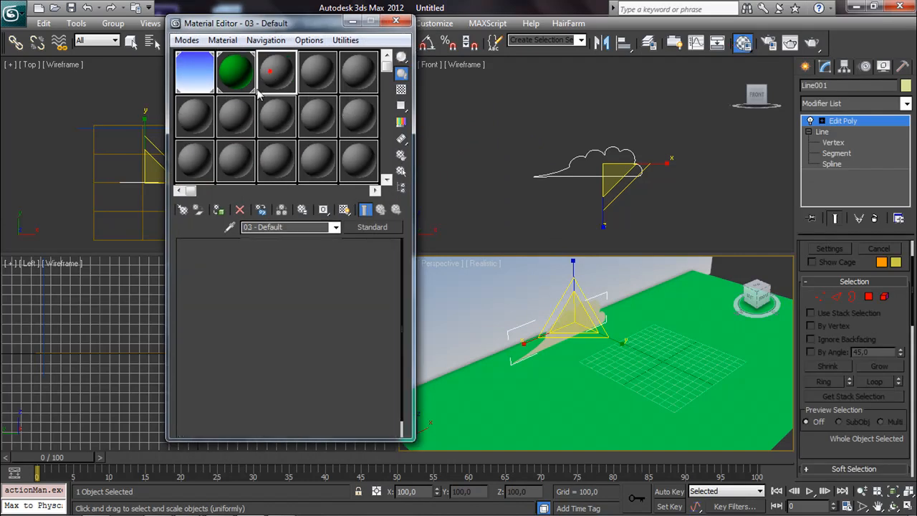
{"action": "left_click", "coordinate": [245, 330]}
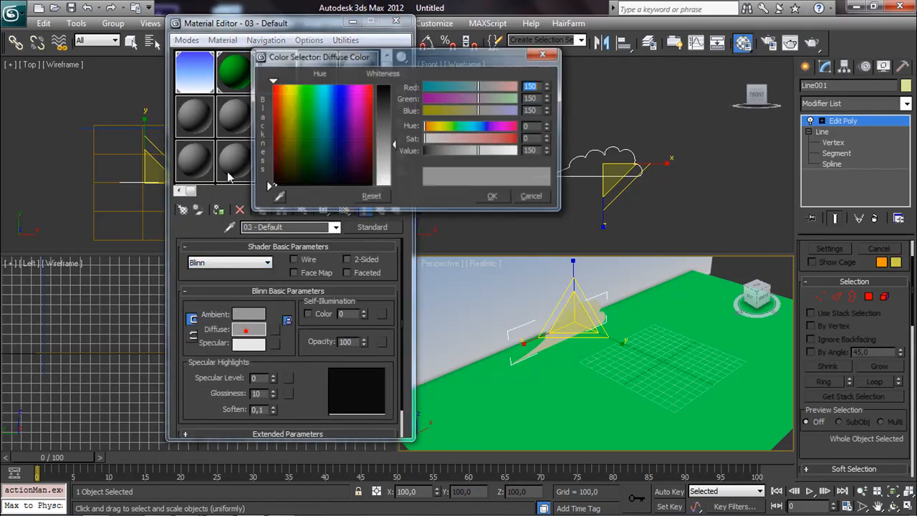
{"action": "left_click_drag", "start_coordinate": [393, 169], "coordinate": [425, 184]}
{"action": "left_click", "coordinate": [490, 196]}
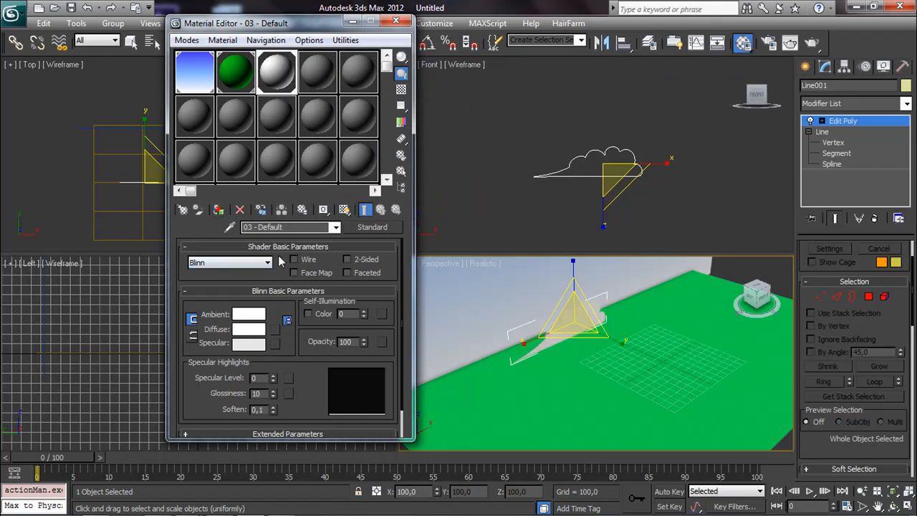
- Set the white material's self-illumination to 100 and assign it to the cloud
{"action": "left_click_drag", "start_coordinate": [364, 313], "coordinate": [375, 189]}
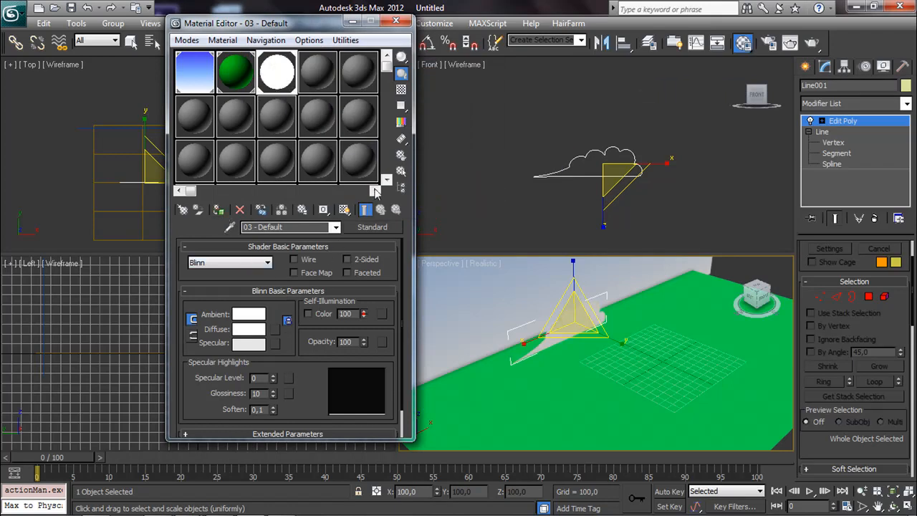
{"action": "key", "text": "r"}
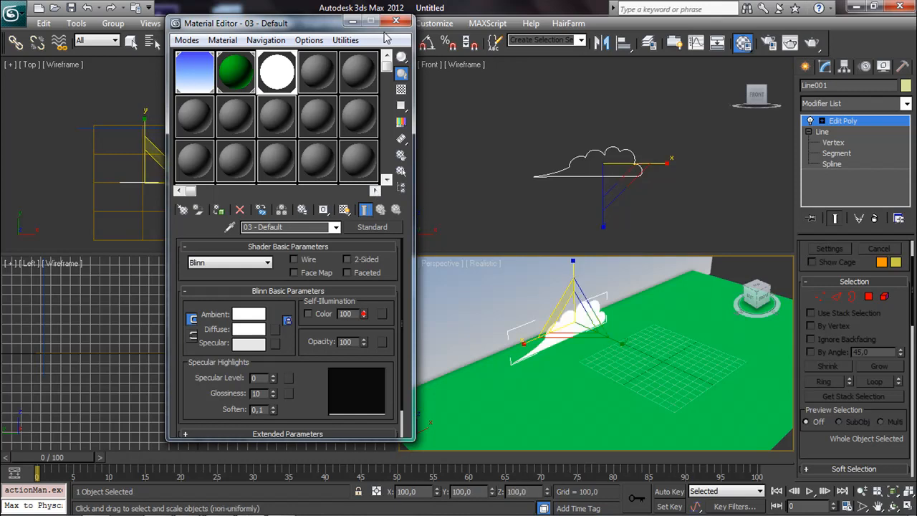
{"action": "left_click", "coordinate": [395, 20]}
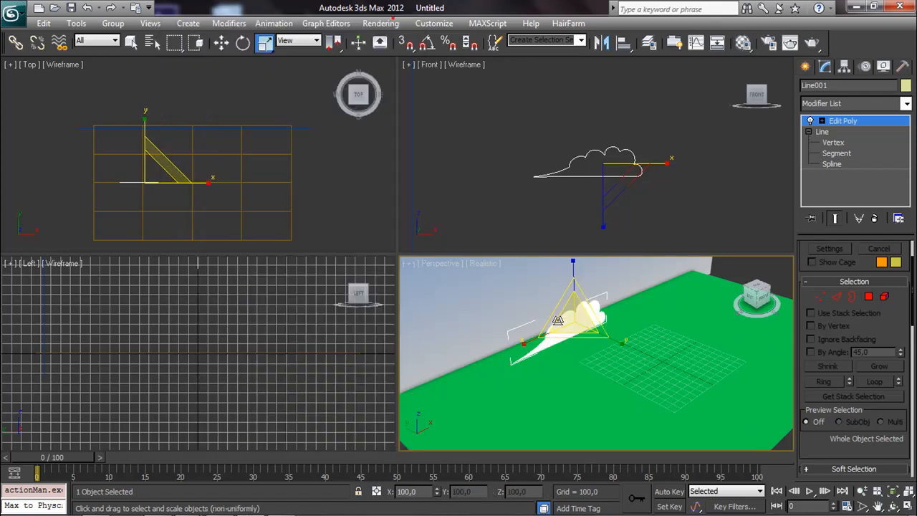
- Bring up the standard camera types for creation and hide the grid in the Left view
{"action": "right_click", "coordinate": [542, 195]}
{"action": "scroll", "coordinate": [541, 195], "scroll_direction": "down", "scroll_amount": 2}
{"action": "middle_click_drag", "start_coordinate": [542, 195], "coordinate": [537, 197]}
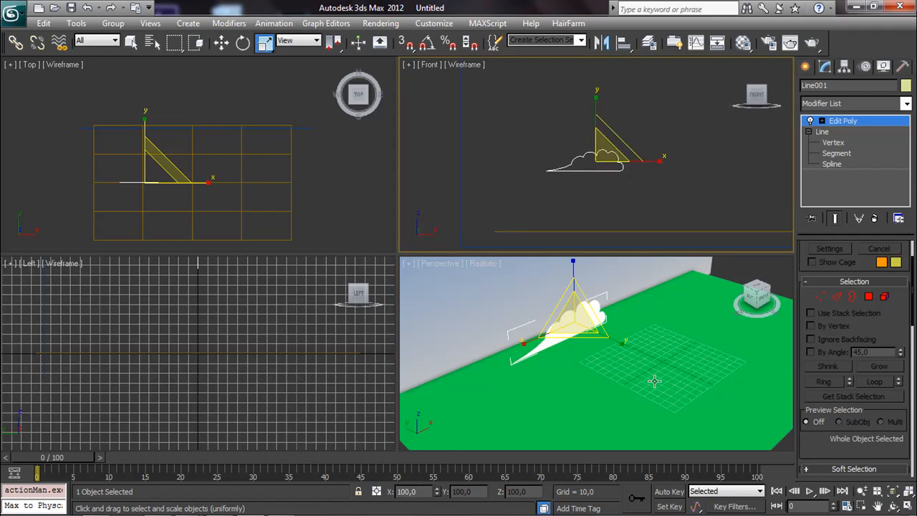
{"action": "middle_click_drag", "start_coordinate": [696, 394], "coordinate": [650, 382]}
{"action": "left_click", "coordinate": [806, 66]}
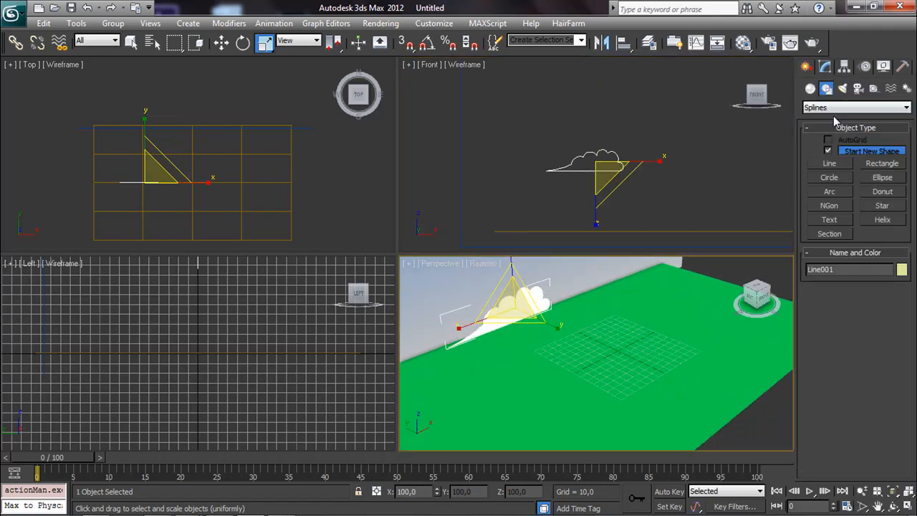
{"action": "left_click", "coordinate": [857, 89]}
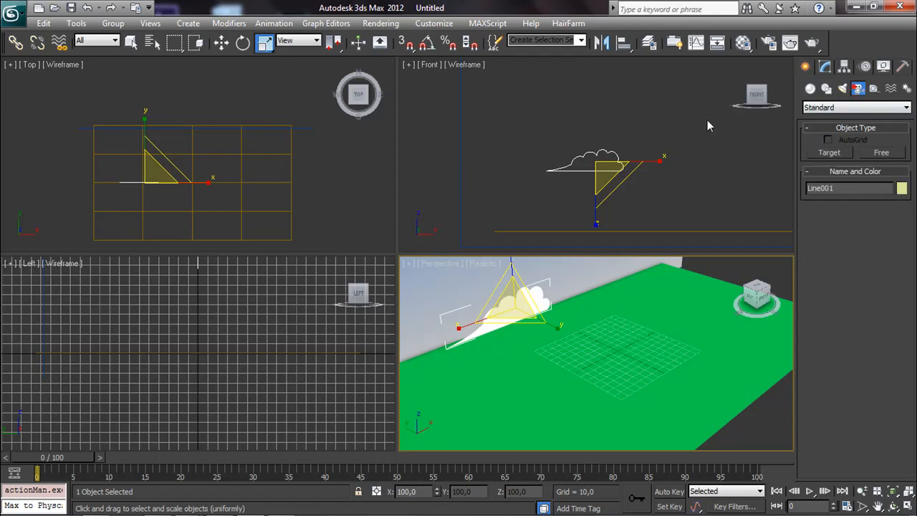
{"action": "middle_click_drag", "start_coordinate": [185, 186], "coordinate": [179, 151]}
{"action": "scroll", "coordinate": [179, 152], "scroll_direction": "down", "scroll_amount": 1}
{"action": "middle_click_drag", "start_coordinate": [483, 194], "coordinate": [475, 180]}
{"action": "scroll", "coordinate": [213, 344], "scroll_direction": "down", "scroll_amount": 3}
{"action": "scroll", "coordinate": [214, 347], "scroll_direction": "down", "scroll_amount": 2}
{"action": "key", "text": "g"}
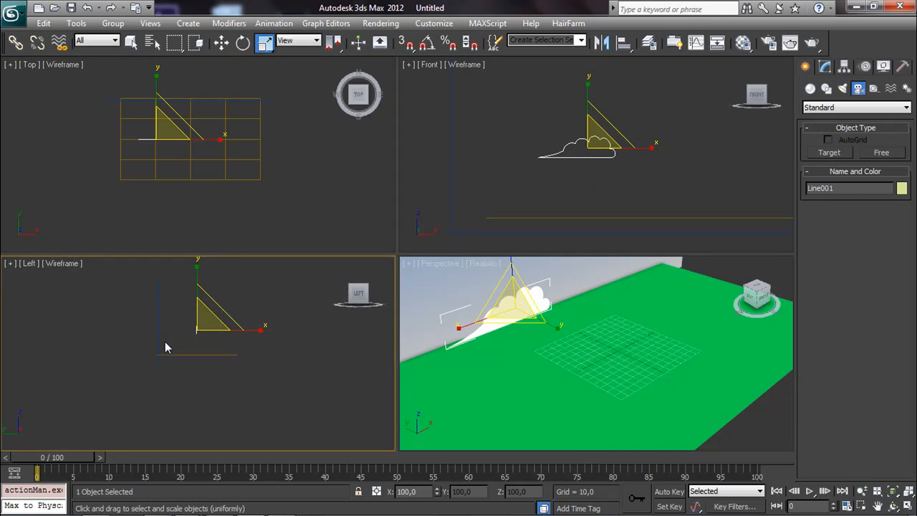
- Place a target camera in the Left view, in front of the ground plane and aimed horizontally at the sky backdrop
{"action": "middle_click_drag", "start_coordinate": [200, 362], "coordinate": [177, 369]}
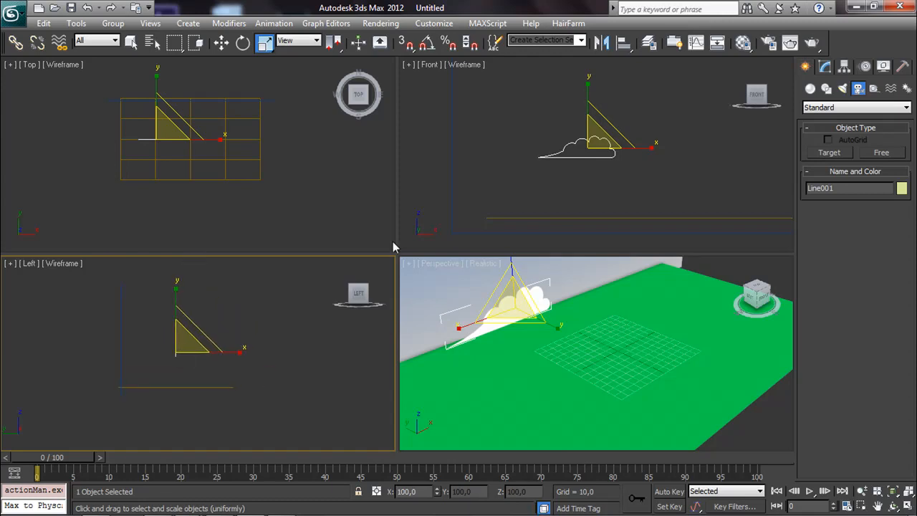
{"action": "left_click", "coordinate": [830, 154]}
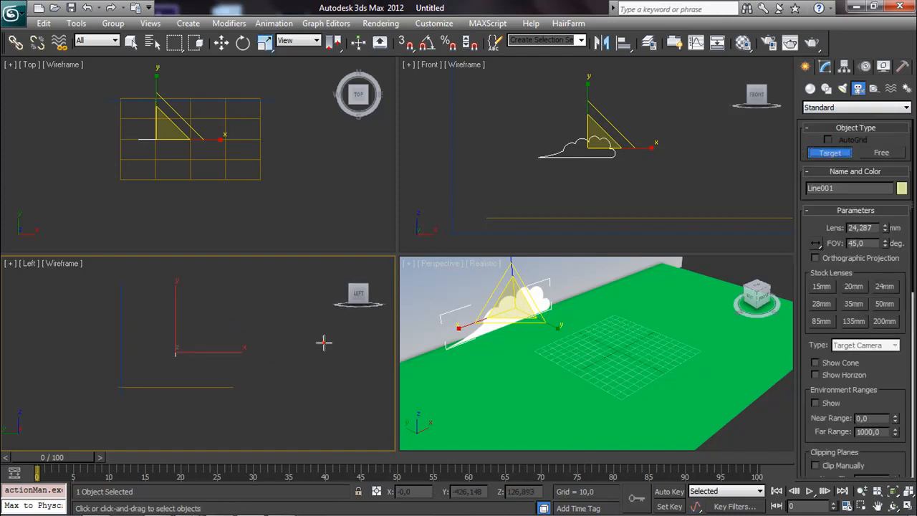
{"action": "left_click_drag", "start_coordinate": [324, 343], "coordinate": [132, 345]}
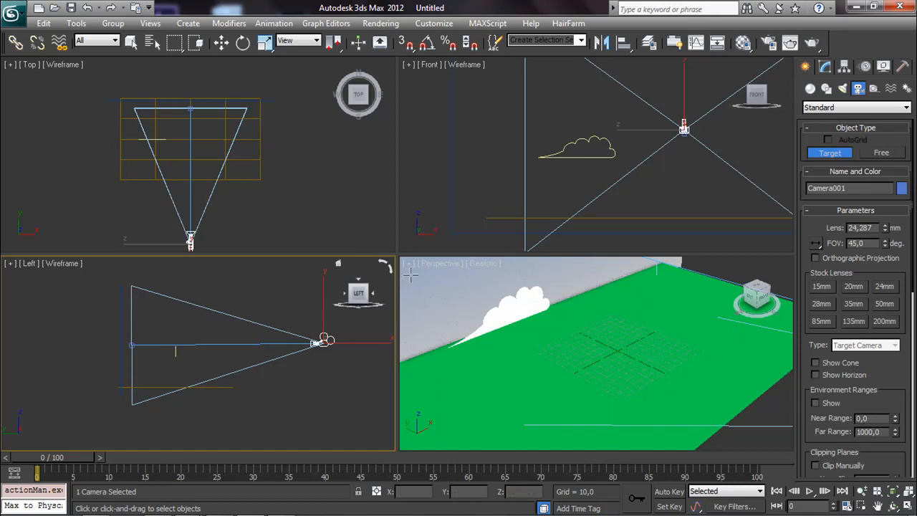
{"action": "left_click", "coordinate": [221, 42]}
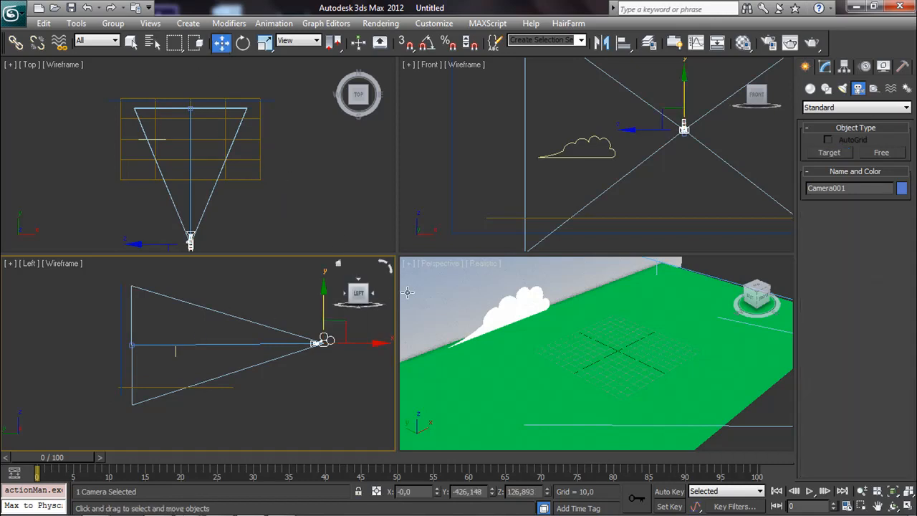
- Switch the Perspective view to look through Camera001
{"action": "right_click", "coordinate": [427, 278]}
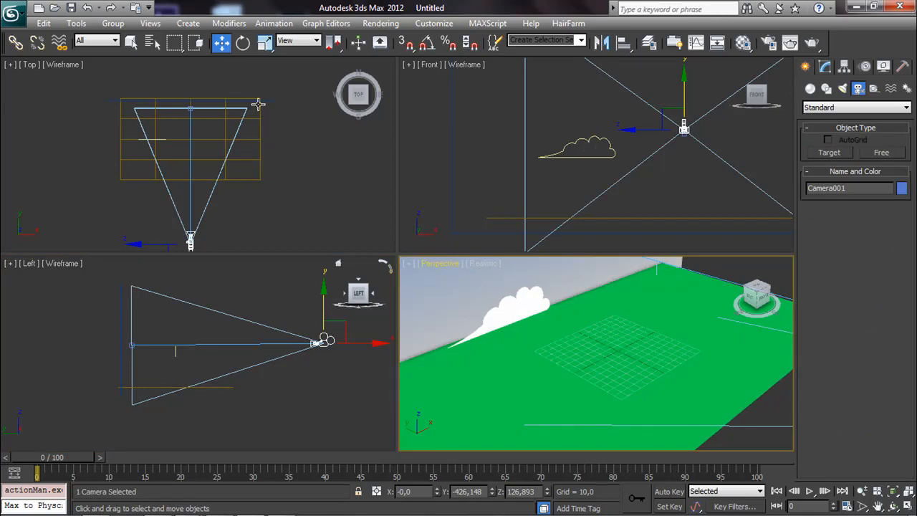
{"action": "left_click", "coordinate": [435, 263]}
{"action": "left_click", "coordinate": [475, 279]}
{"action": "left_click", "coordinate": [625, 280]}
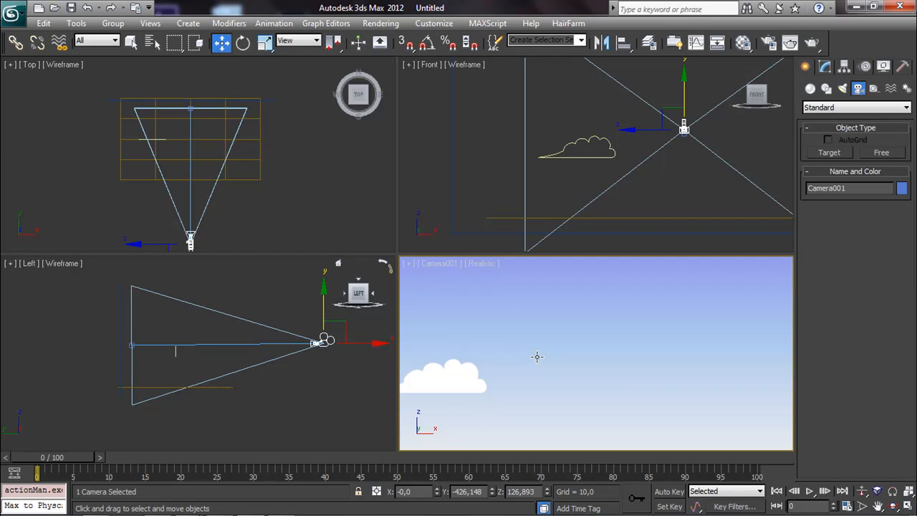
- Set the render output size to HDTV (video) at 1920x1080 and lock the rendered view to Camera001
{"action": "left_click", "coordinate": [767, 45]}
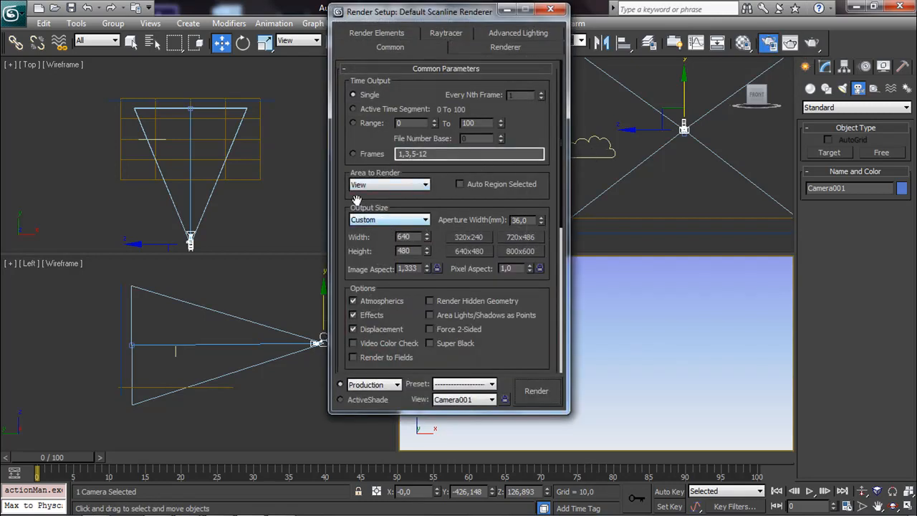
{"action": "left_click", "coordinate": [425, 221]}
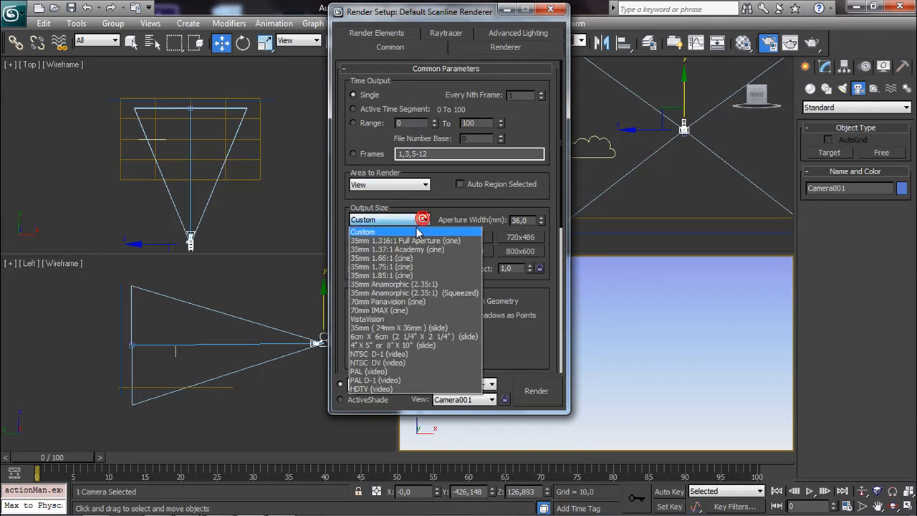
{"action": "left_click", "coordinate": [383, 389]}
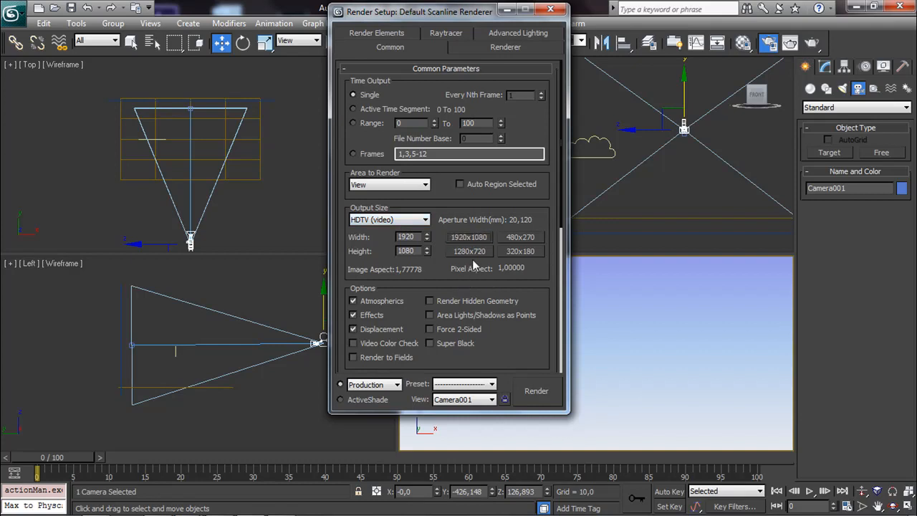
{"action": "left_click", "coordinate": [505, 400]}
- Render the camera view to check the framing, and close the rendered frame and the render settings
{"action": "left_click", "coordinate": [539, 402]}
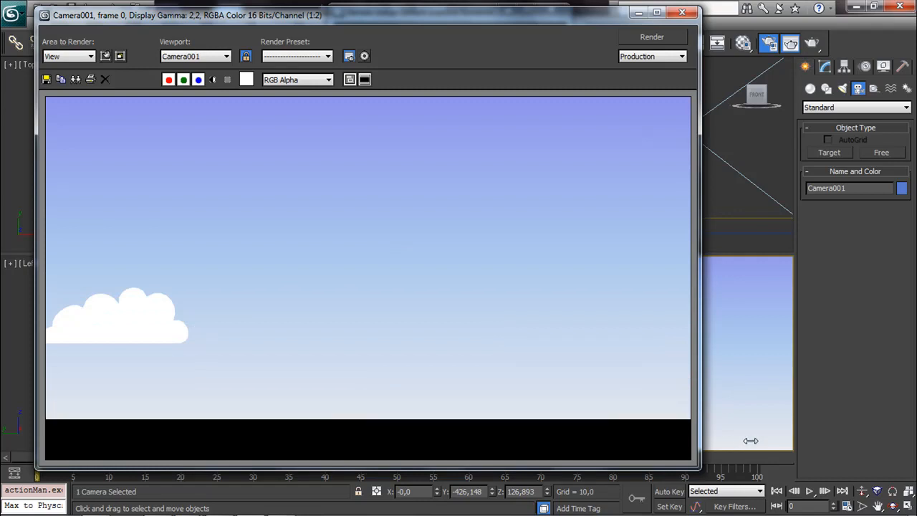
{"action": "left_click", "coordinate": [682, 12]}
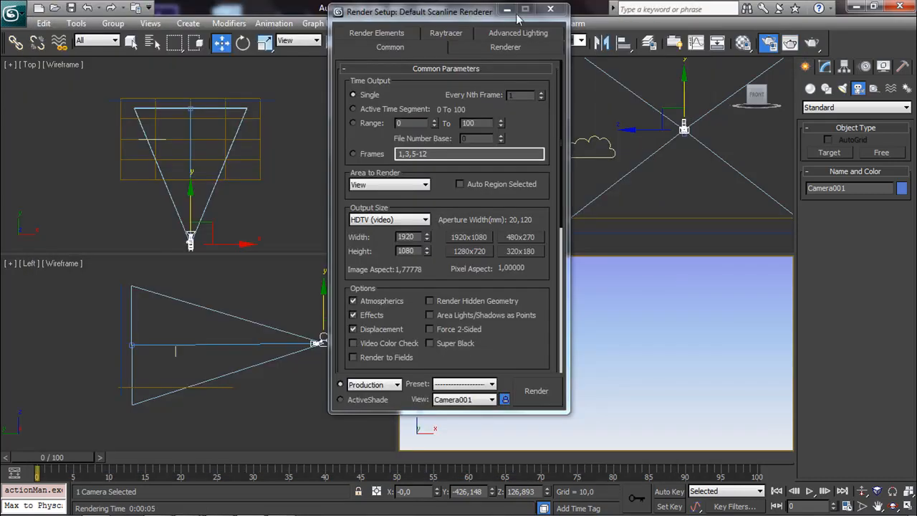
{"action": "left_click_drag", "start_coordinate": [471, 14], "coordinate": [381, 26]}
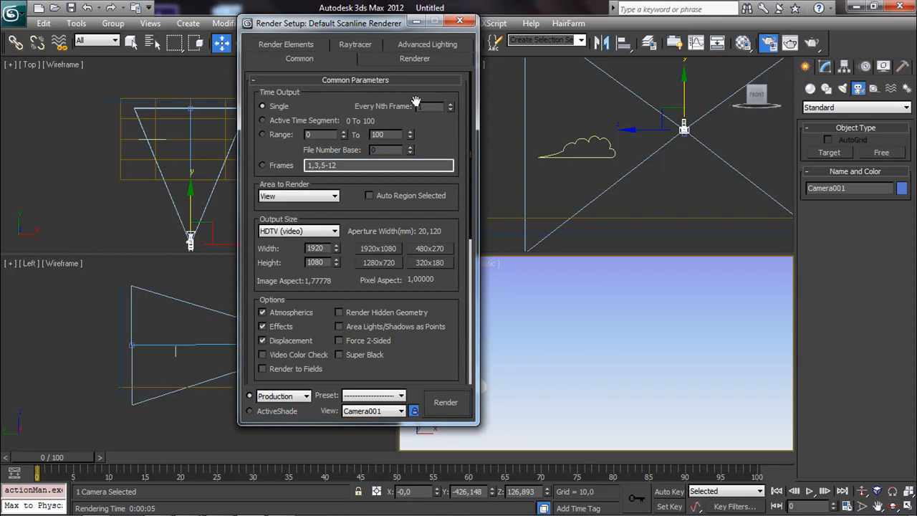
{"action": "left_click", "coordinate": [460, 21]}
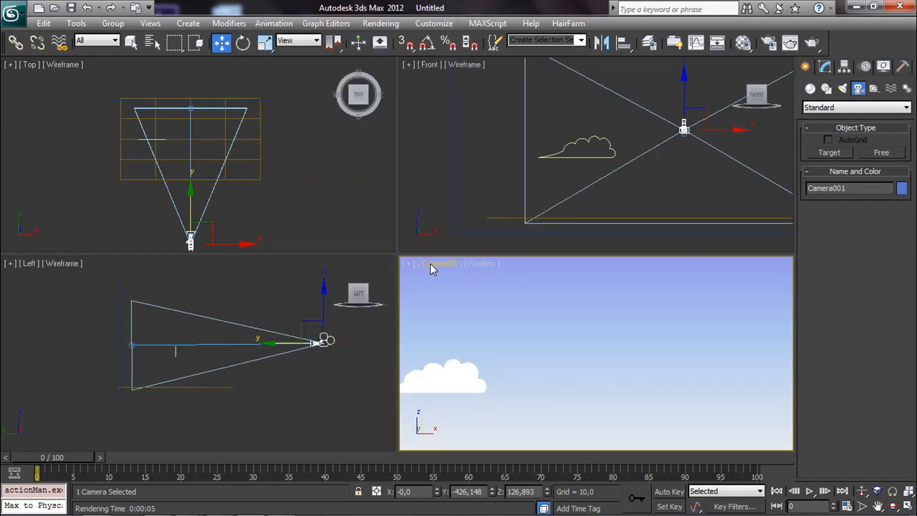
- Show safe frames in the Camera001 view
{"action": "left_click", "coordinate": [408, 265]}
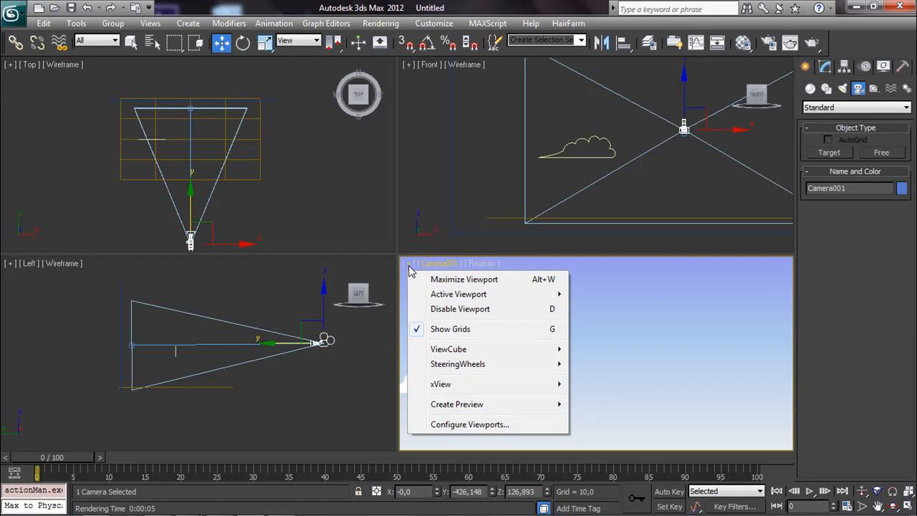
{"action": "left_click", "coordinate": [437, 265]}
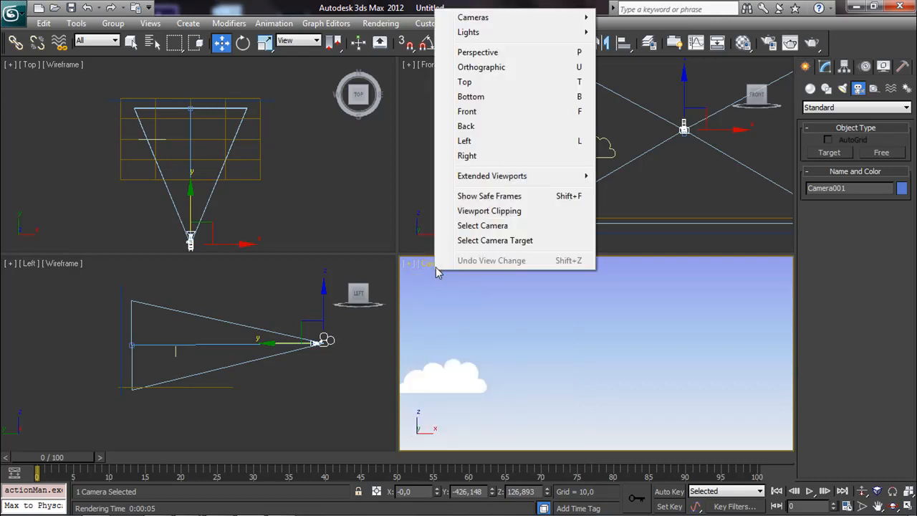
{"action": "left_click", "coordinate": [484, 196]}
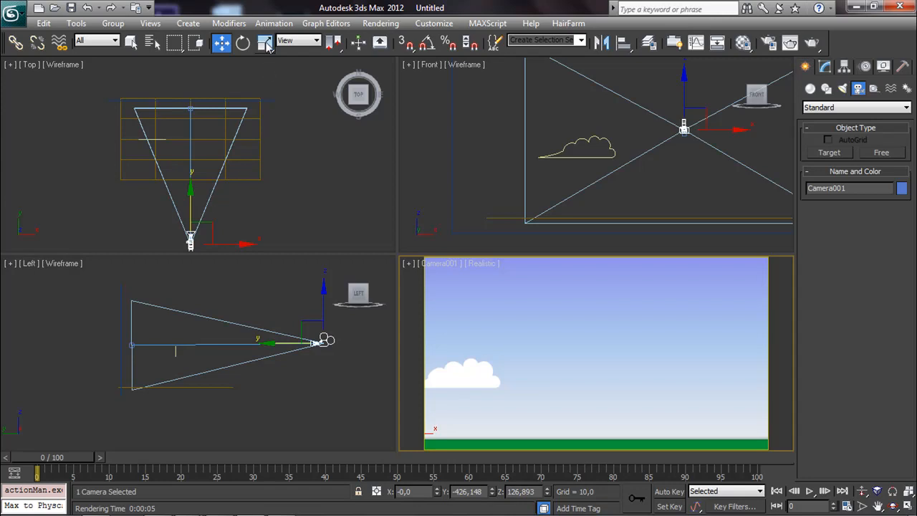
- Move the cloud up and back toward the sky backdrop, to about Y 147 and Z 215, and test-render the camera view
{"action": "left_click", "coordinate": [222, 43]}
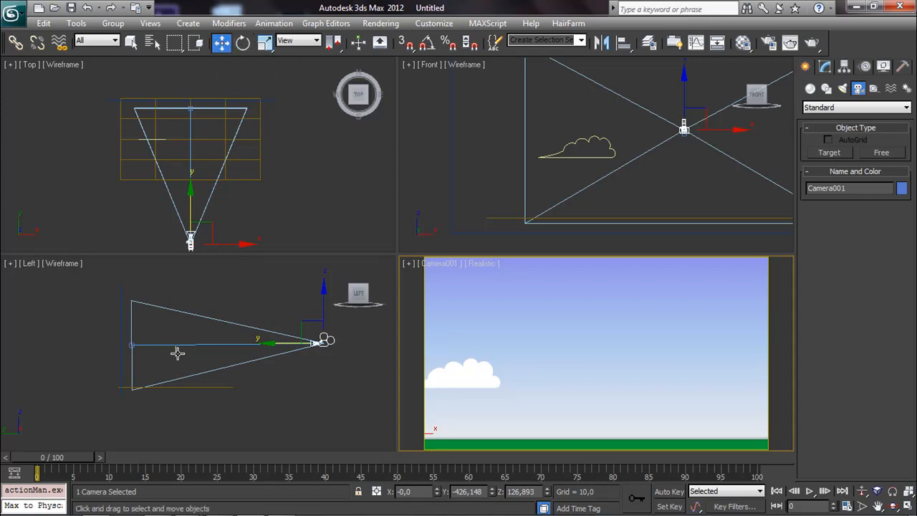
{"action": "left_click", "coordinate": [179, 351]}
{"action": "left_click_drag", "start_coordinate": [196, 331], "coordinate": [146, 292]}
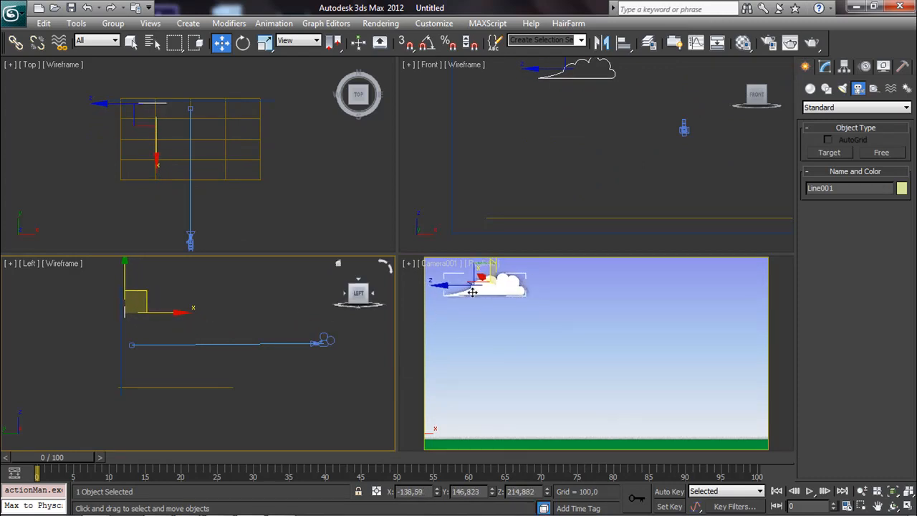
{"action": "left_click", "coordinate": [813, 43]}
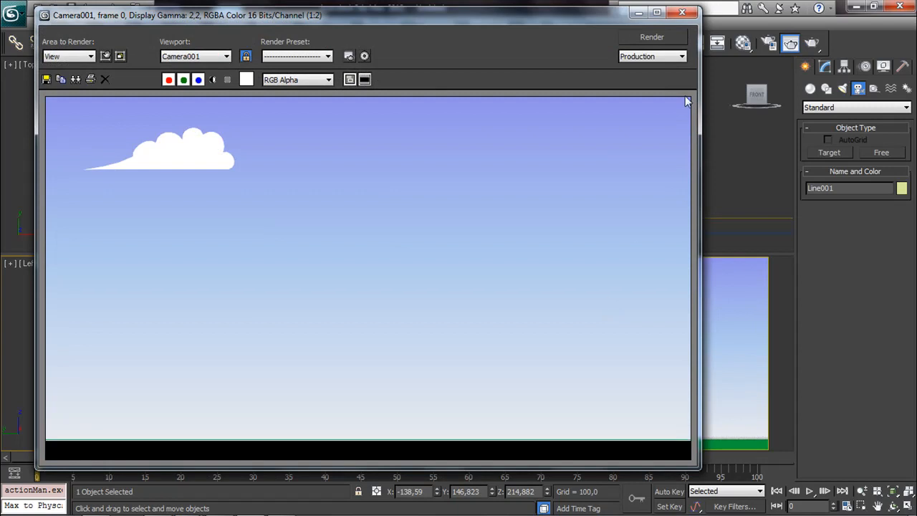
{"action": "left_click", "coordinate": [691, 16]}
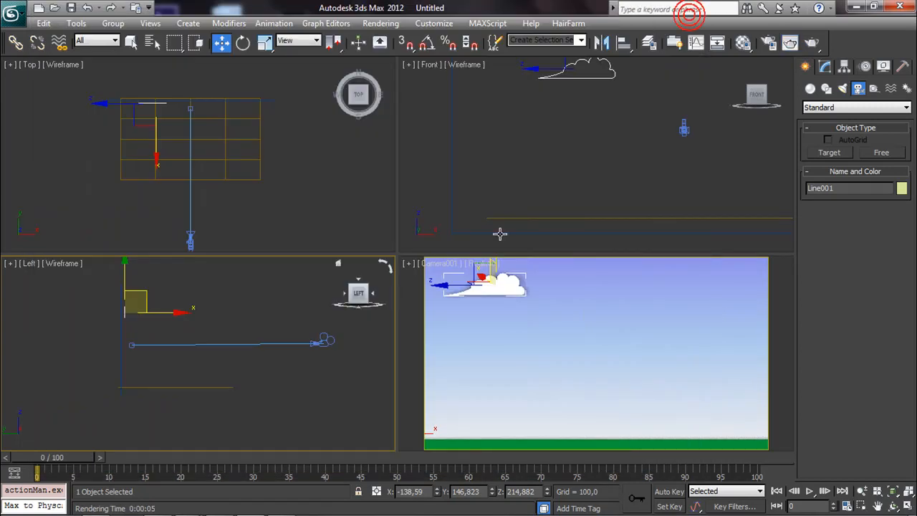
- Animate the cloud with Auto Key, moving it along X to about -50 at frame 100, and turn Auto Key off
{"action": "left_click", "coordinate": [488, 285]}
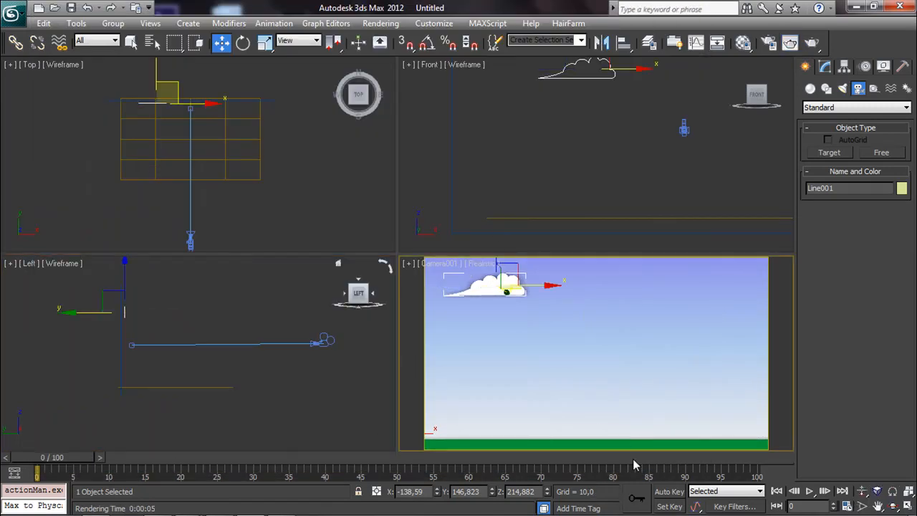
{"action": "left_click", "coordinate": [668, 491]}
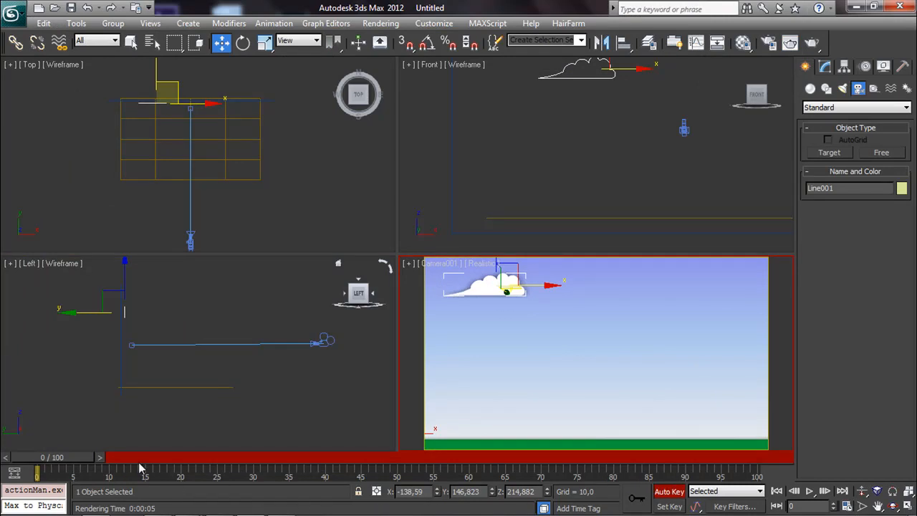
{"action": "left_click_drag", "start_coordinate": [72, 458], "coordinate": [770, 476]}
{"action": "key", "text": "w"}
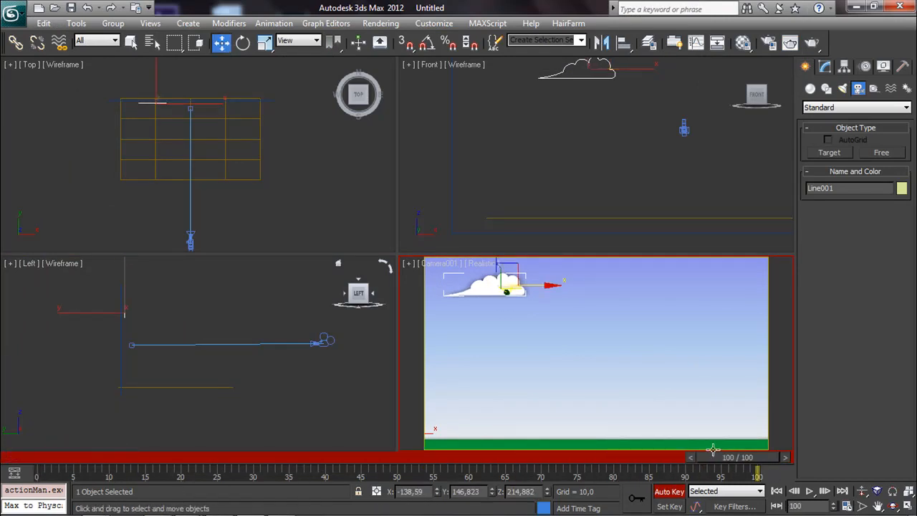
{"action": "left_click_drag", "start_coordinate": [540, 287], "coordinate": [604, 286]}
{"action": "mouse_move", "coordinate": [722, 462]}
{"action": "left_mouse_down"}
{"action": "mouse_move", "coordinate": [28, 459]}
{"action": "mouse_move", "coordinate": [739, 457]}
{"action": "left_mouse_up"}
{"action": "key", "text": "w"}
{"action": "left_click", "coordinate": [669, 492]}
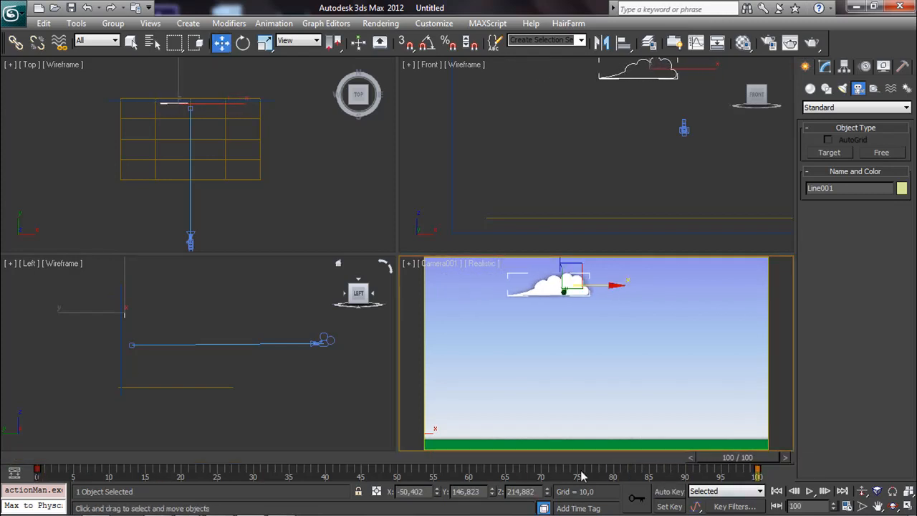
- Scrub and play the animation in the camera view to preview the cloud's drift
{"action": "left_click_drag", "start_coordinate": [701, 464], "coordinate": [395, 464]}
{"action": "key", "text": "w"}
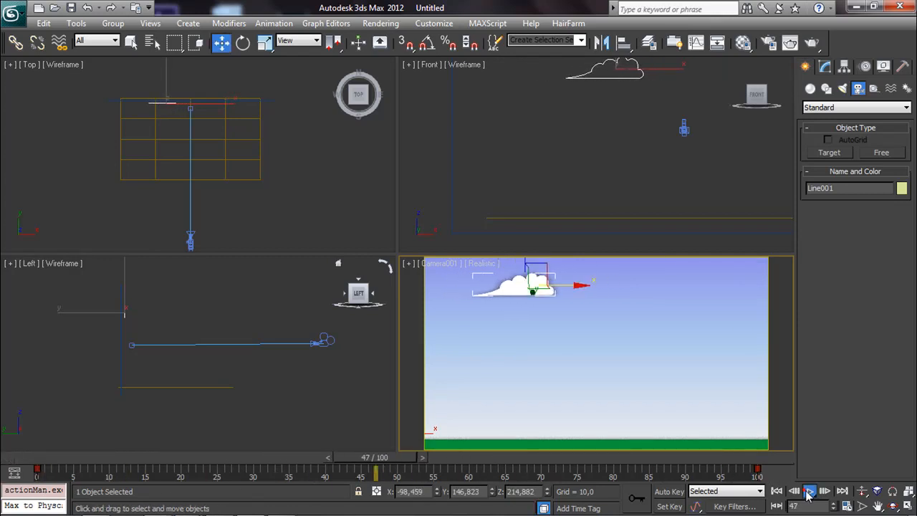
{"action": "left_click", "coordinate": [809, 492]}
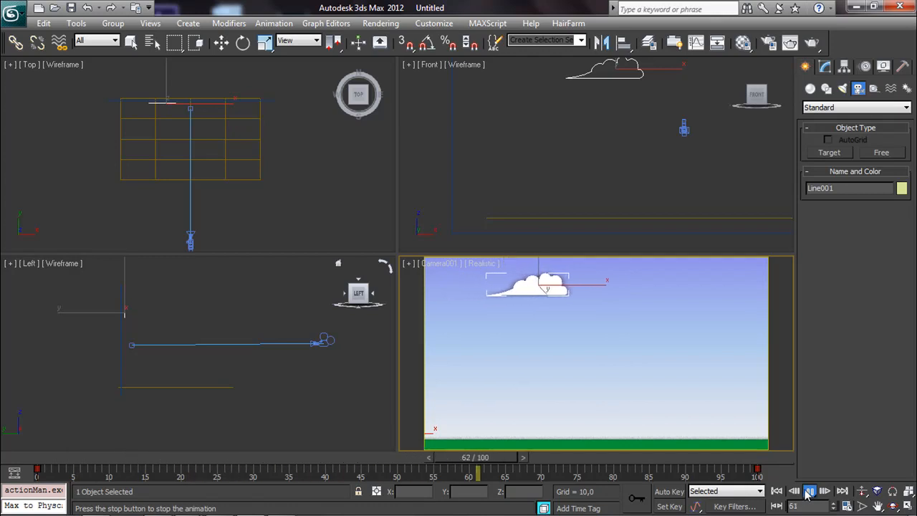
{"action": "left_click", "coordinate": [808, 492]}
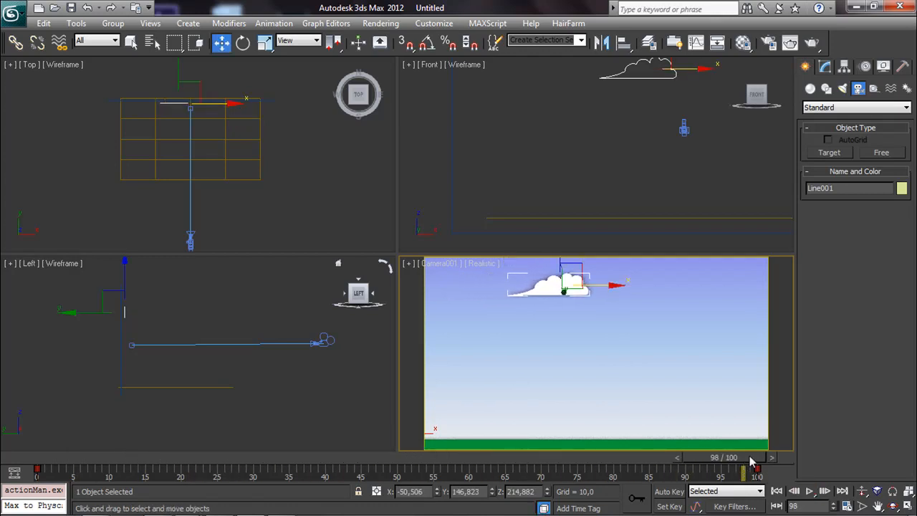
- Turn on Auto Key, pull the cloud's frame 100 position back to about X -88, and play the animation
{"action": "left_click_drag", "start_coordinate": [745, 467], "coordinate": [763, 466]}
{"action": "left_click", "coordinate": [670, 492]}
{"action": "left_click_drag", "start_coordinate": [603, 285], "coordinate": [576, 290]}
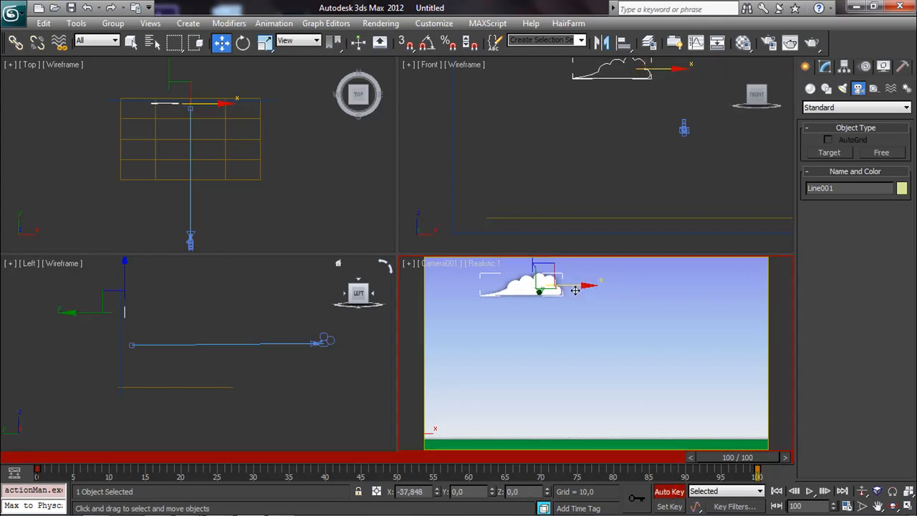
{"action": "left_click_drag", "start_coordinate": [749, 461], "coordinate": [39, 459]}
{"action": "left_click", "coordinate": [808, 491]}
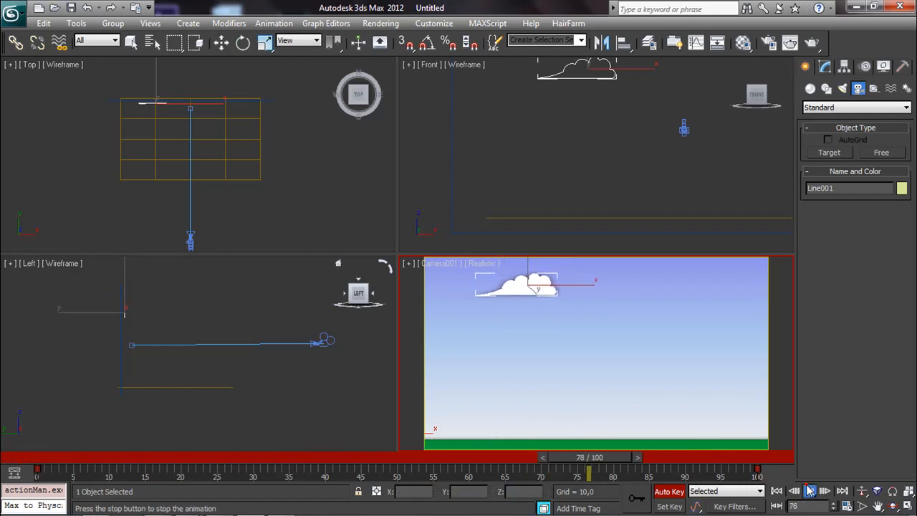
{"action": "left_click", "coordinate": [808, 491]}
- Pull the cloud at frame 100 further back to about X -97, replay the animation, and turn Auto Key off
{"action": "left_click_drag", "start_coordinate": [648, 462], "coordinate": [745, 458]}
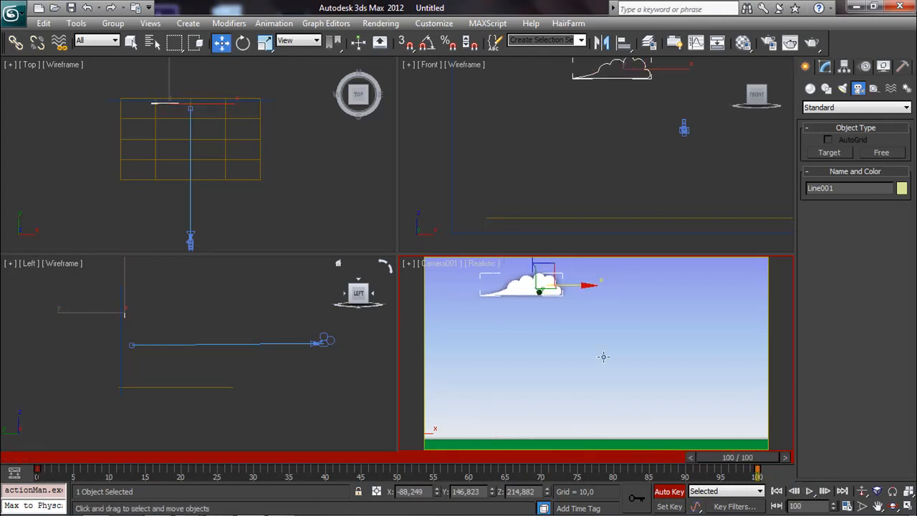
{"action": "left_click_drag", "start_coordinate": [569, 285], "coordinate": [562, 286]}
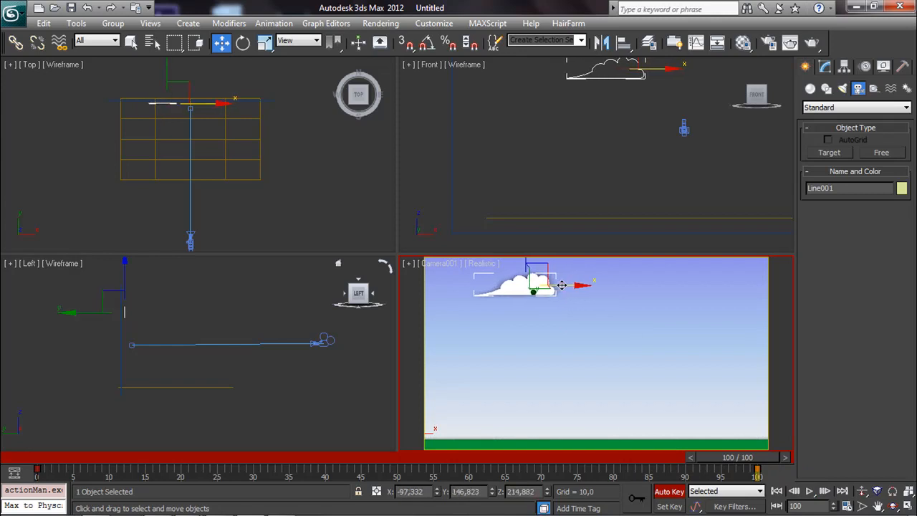
{"action": "left_click", "coordinate": [806, 491]}
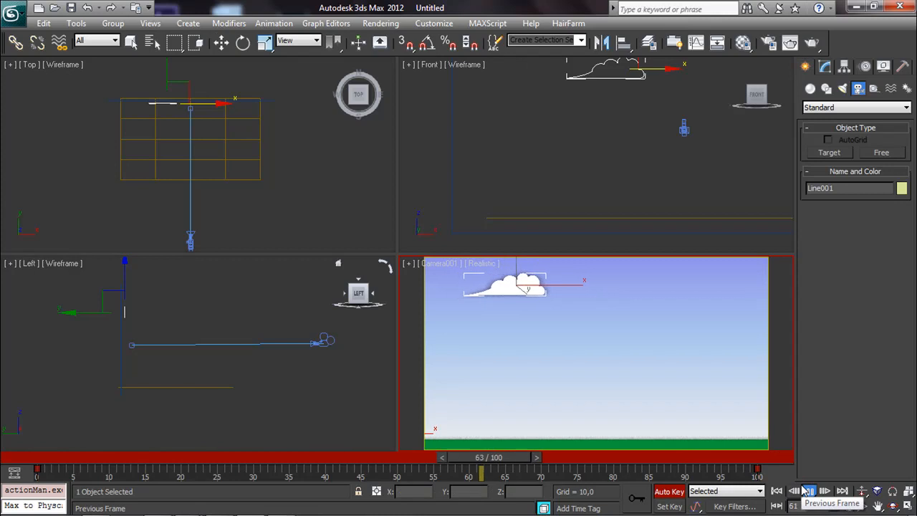
{"action": "left_click", "coordinate": [807, 491]}
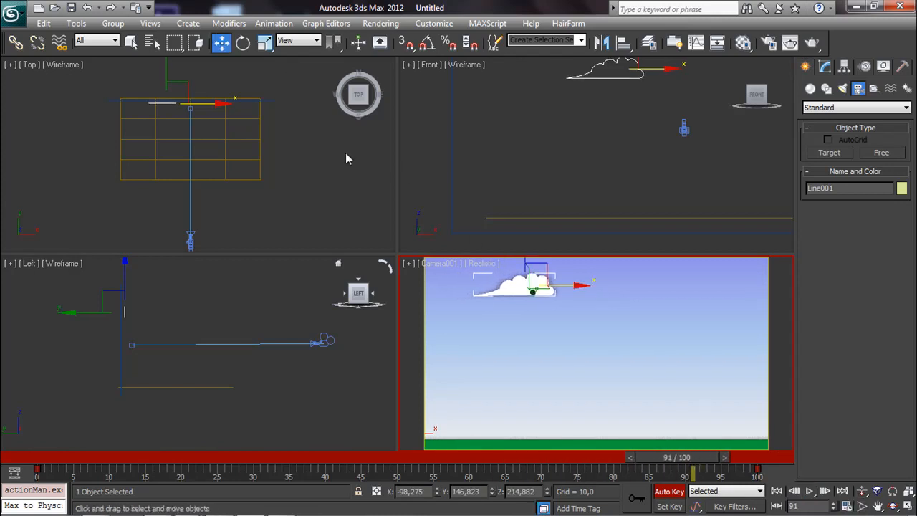
{"action": "left_click", "coordinate": [669, 491]}
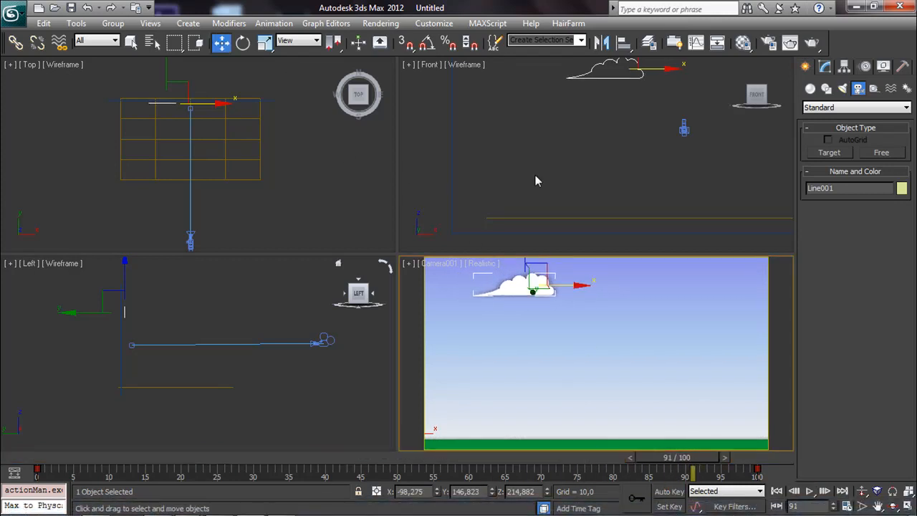
- Clone the cloud in the Front view as three separate copies spread at different heights across the sky
{"action": "left_click", "coordinate": [534, 151]}
{"action": "left_click", "coordinate": [616, 79]}
{"action": "middle_click_drag", "start_coordinate": [616, 79], "coordinate": [580, 136]}
{"action": "scroll", "coordinate": [582, 133], "scroll_direction": "down", "scroll_amount": 2}
{"action": "mouse_move", "coordinate": [587, 105]}
{"action": "left_mouse_down", "text": "shift"}
{"action": "mouse_move", "coordinate": [587, 121]}
{"action": "mouse_move", "coordinate": [729, 143]}
{"action": "mouse_move", "coordinate": [573, 149]}
{"action": "mouse_move", "coordinate": [527, 155]}
{"action": "mouse_move", "coordinate": [534, 159]}
{"action": "mouse_move", "coordinate": [512, 168]}
{"action": "mouse_move", "coordinate": [706, 157]}
{"action": "mouse_move", "coordinate": [716, 195]}
{"action": "mouse_move", "coordinate": [633, 177]}
{"action": "left_mouse_up", "text": "shift"}
{"action": "left_click", "coordinate": [461, 321]}
{"action": "left_click", "coordinate": [460, 320]}
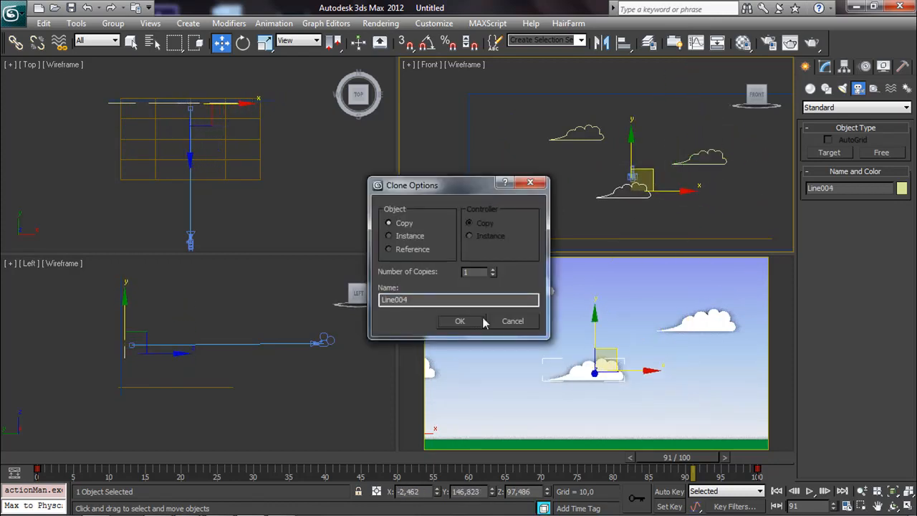
{"action": "left_click", "coordinate": [461, 321]}
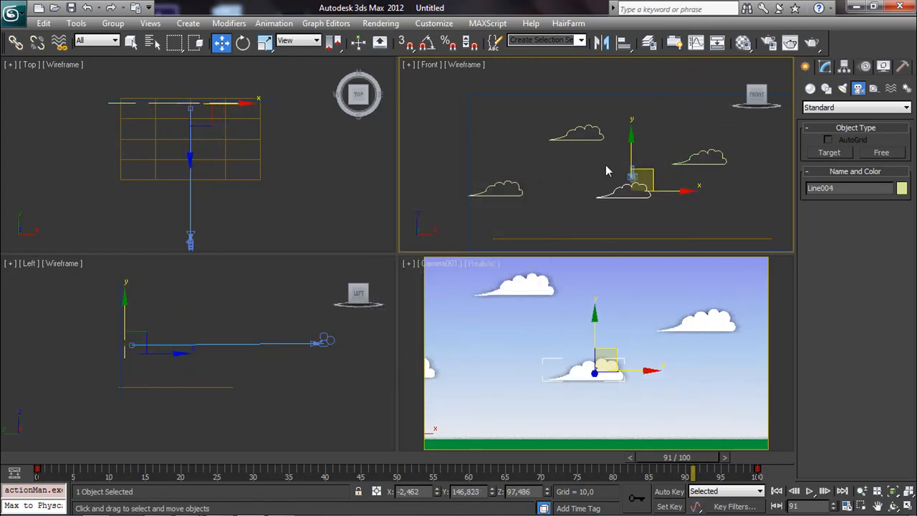
- Enter vertex level of the lower middle cloud's base Line and move its leftmost bump vertex outward to about X -49, Z 92
{"action": "scroll", "coordinate": [606, 166], "scroll_direction": "up", "scroll_amount": 1}
{"action": "middle_click_drag", "start_coordinate": [606, 166], "coordinate": [549, 141]}
{"action": "scroll", "coordinate": [626, 155], "scroll_direction": "up", "scroll_amount": 2}
{"action": "middle_click_drag", "start_coordinate": [626, 156], "coordinate": [600, 141]}
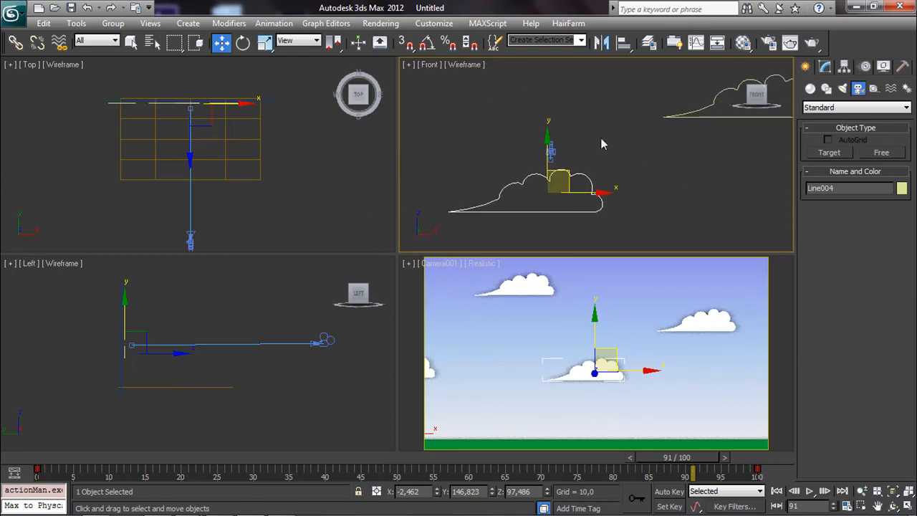
{"action": "left_click", "coordinate": [828, 66]}
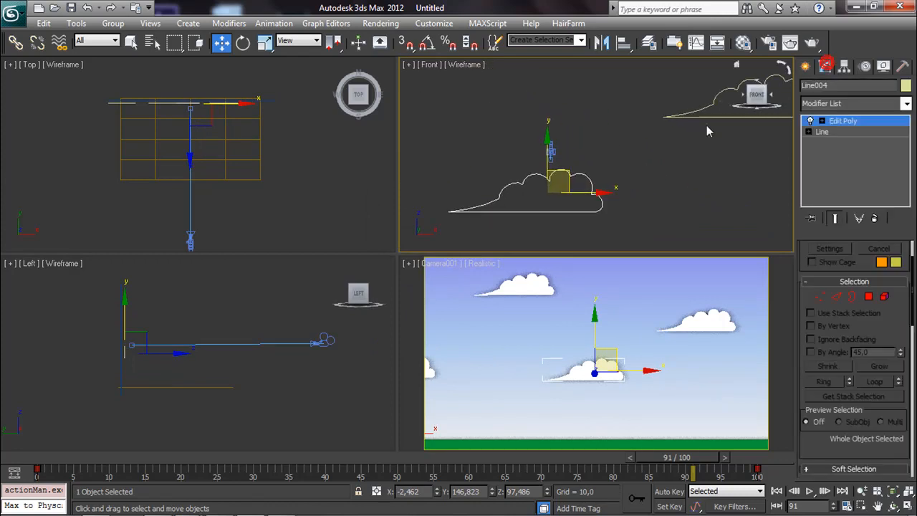
{"action": "left_click", "coordinate": [822, 296]}
{"action": "scroll", "coordinate": [566, 207], "scroll_direction": "up", "scroll_amount": 4}
{"action": "middle_click_drag", "start_coordinate": [567, 159], "coordinate": [568, 158]}
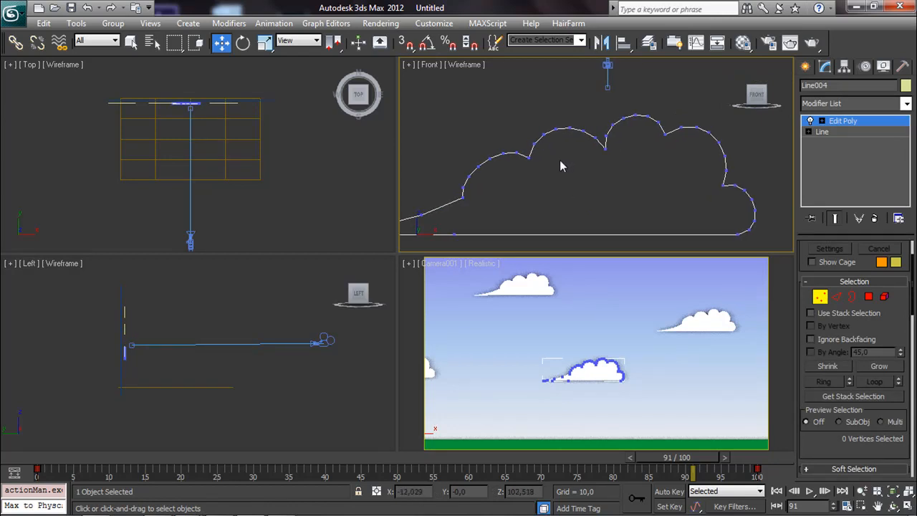
{"action": "scroll", "coordinate": [579, 159], "scroll_direction": "down", "scroll_amount": 2}
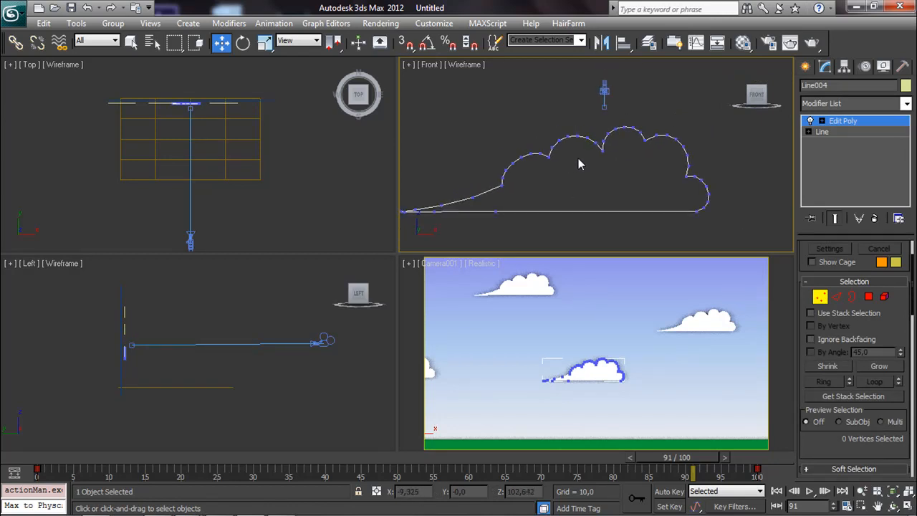
{"action": "left_click", "coordinate": [821, 132]}
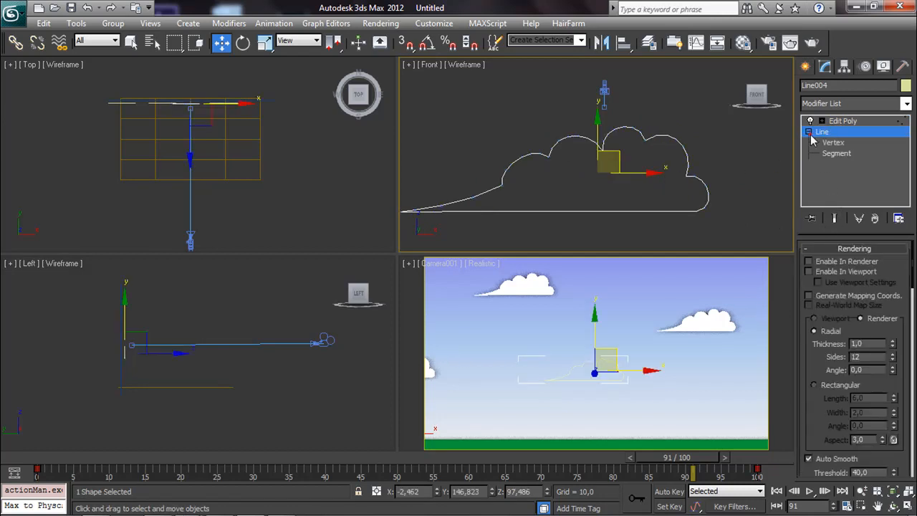
{"action": "left_click", "coordinate": [834, 143]}
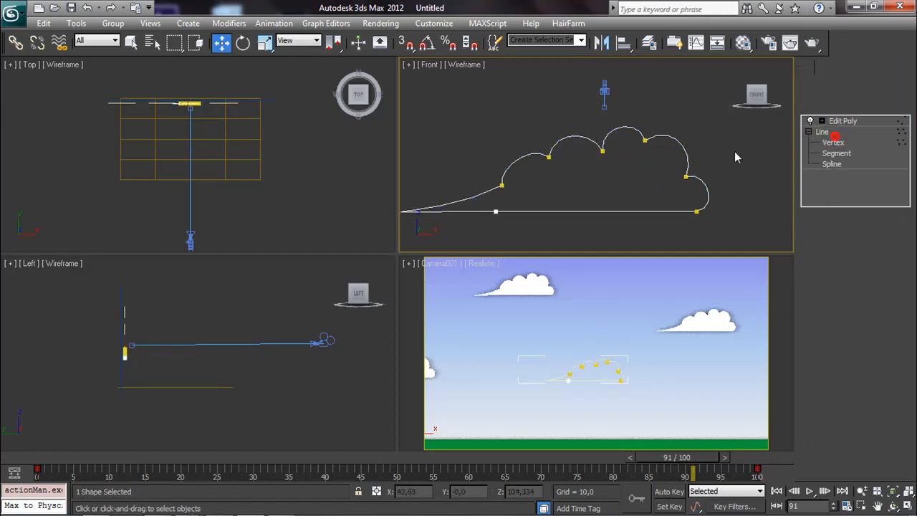
{"action": "left_click", "coordinate": [501, 186]}
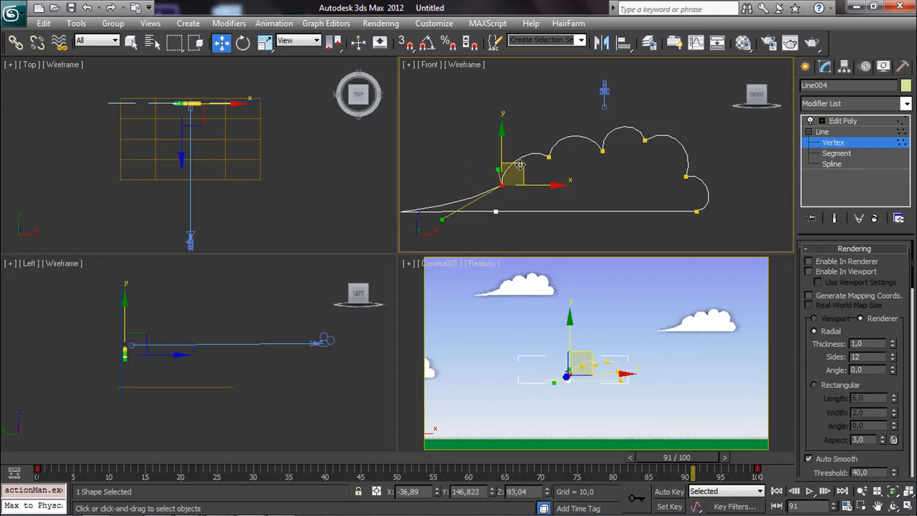
{"action": "left_click_drag", "start_coordinate": [519, 165], "coordinate": [484, 168]}
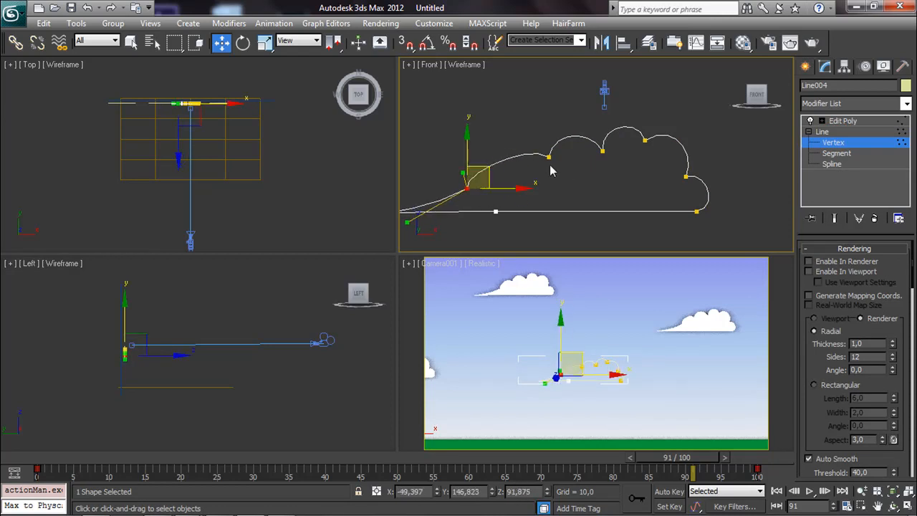
- Reposition the other four notch vertices to give this cloud different bumps, show the end result, and return to its Edit Poly level
{"action": "left_click", "coordinate": [557, 154]}
{"action": "left_click_drag", "start_coordinate": [565, 136], "coordinate": [520, 147]}
{"action": "left_click_drag", "start_coordinate": [592, 169], "coordinate": [543, 104]}
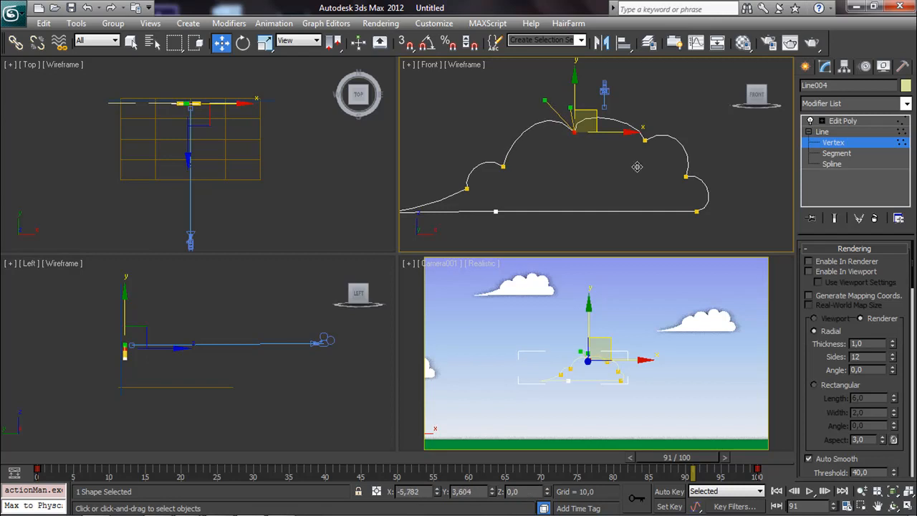
{"action": "left_click", "coordinate": [688, 175]}
{"action": "left_click_drag", "start_coordinate": [706, 154], "coordinate": [640, 114]}
{"action": "left_click", "coordinate": [655, 130]}
{"action": "left_click", "coordinate": [838, 218]}
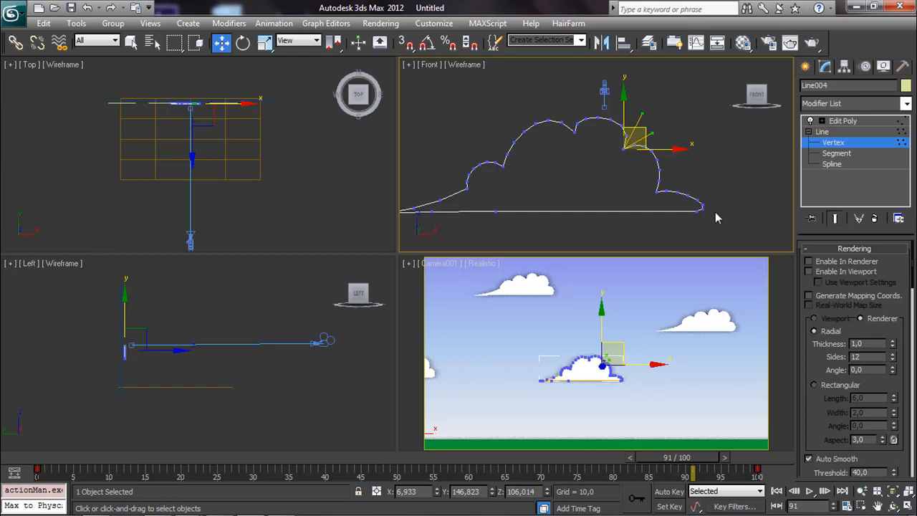
{"action": "left_click", "coordinate": [720, 143]}
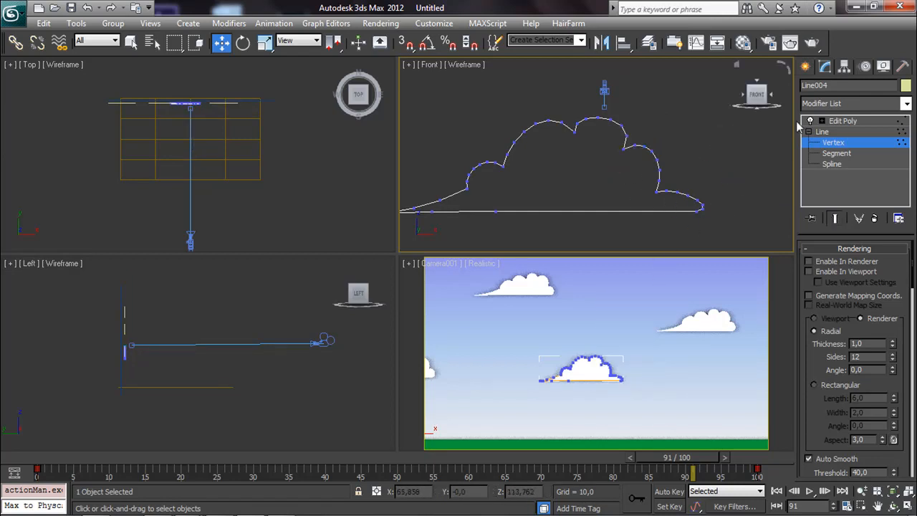
{"action": "left_click", "coordinate": [840, 132]}
{"action": "left_click", "coordinate": [843, 121]}
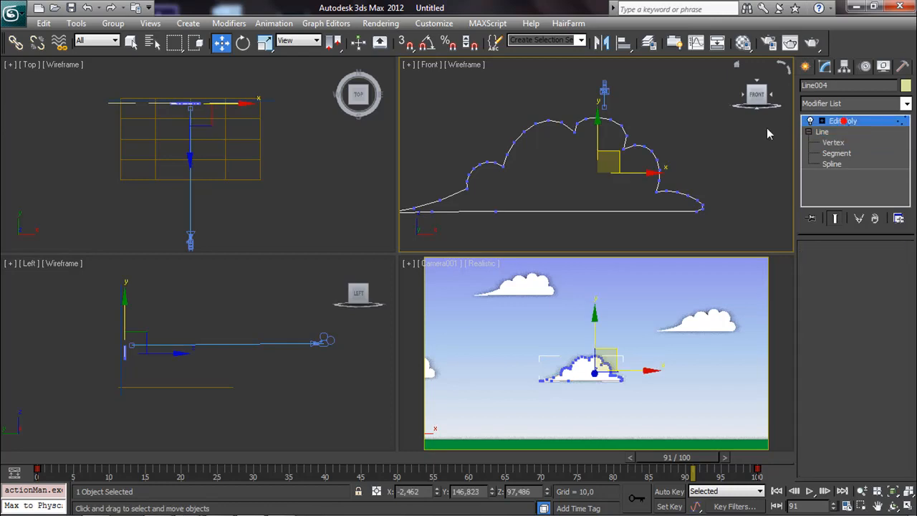
- Leave the lower middle cloud's vertex editing and select the upper right cloud for modification
{"action": "key", "text": "1"}
{"action": "left_click", "coordinate": [726, 132]}
{"action": "scroll", "coordinate": [694, 152], "scroll_direction": "down", "scroll_amount": 2}
{"action": "middle_click_drag", "start_coordinate": [694, 152], "coordinate": [551, 201]}
{"action": "scroll", "coordinate": [675, 154], "scroll_direction": "down", "scroll_amount": 3}
{"action": "left_click", "coordinate": [615, 153]}
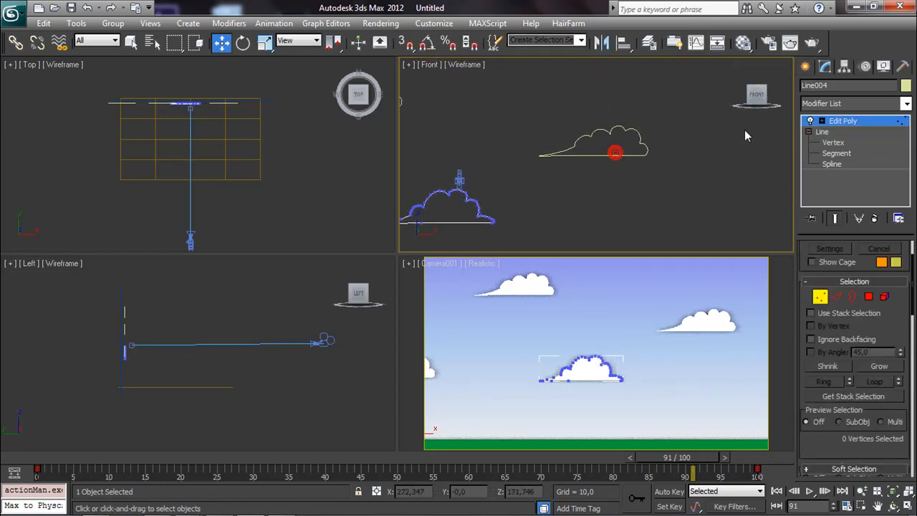
{"action": "left_click", "coordinate": [806, 66]}
{"action": "left_click", "coordinate": [667, 143]}
{"action": "left_click", "coordinate": [636, 133]}
{"action": "scroll", "coordinate": [595, 147], "scroll_direction": "up", "scroll_amount": 4}
{"action": "left_click", "coordinate": [825, 66]}
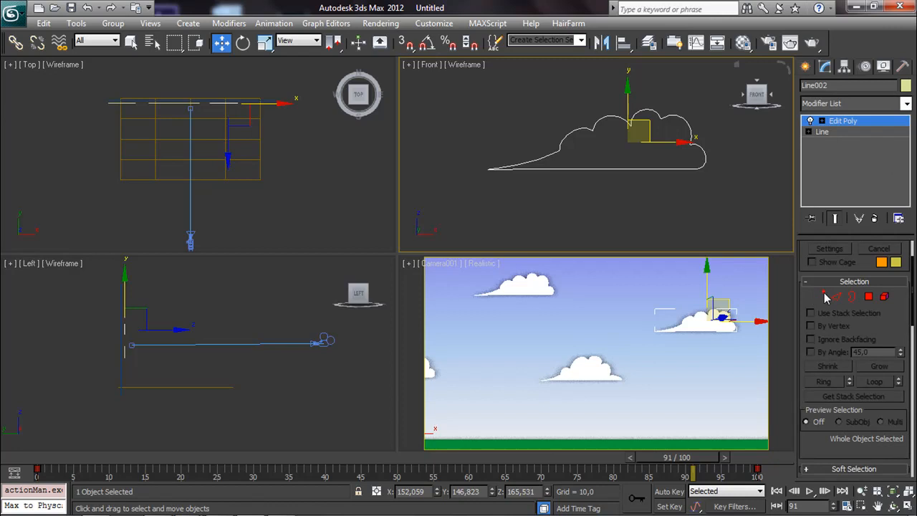
- Move the tail and first bump vertices of the upper right cloud's base Line outward to lengthen its tail, and show the end result
{"action": "left_click", "coordinate": [820, 297]}
{"action": "left_click_drag", "start_coordinate": [504, 190], "coordinate": [477, 161]}
{"action": "left_click", "coordinate": [809, 131]}
{"action": "left_click", "coordinate": [833, 142]}
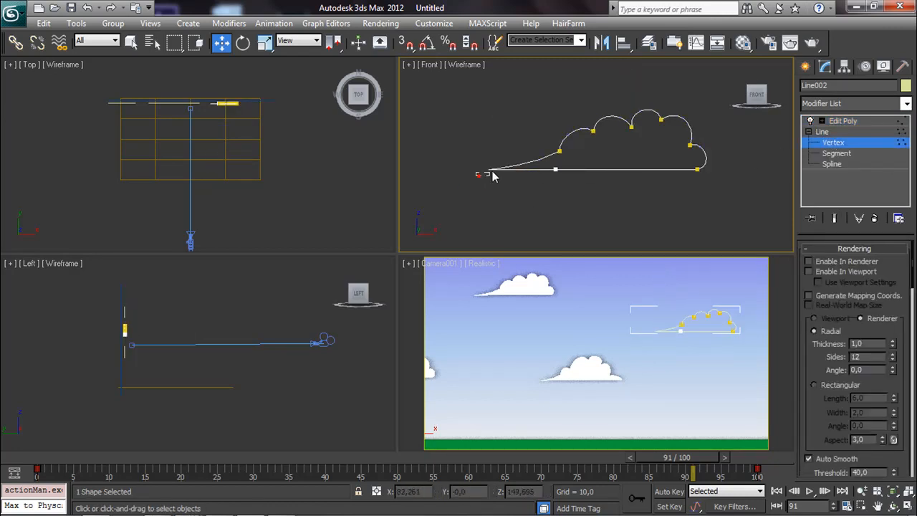
{"action": "left_click_drag", "start_coordinate": [568, 161], "coordinate": [569, 162]}
{"action": "middle_click_drag", "start_coordinate": [521, 178], "coordinate": [693, 183]}
{"action": "mouse_move", "coordinate": [751, 150]}
{"action": "left_mouse_down"}
{"action": "mouse_move", "coordinate": [717, 176]}
{"action": "mouse_move", "coordinate": [749, 156]}
{"action": "left_mouse_up"}
{"action": "left_click", "coordinate": [713, 201]}
{"action": "left_click", "coordinate": [682, 157]}
{"action": "left_click_drag", "start_coordinate": [702, 179], "coordinate": [508, 186]}
{"action": "left_click", "coordinate": [602, 140]}
{"action": "middle_click_drag", "start_coordinate": [663, 137], "coordinate": [622, 142]}
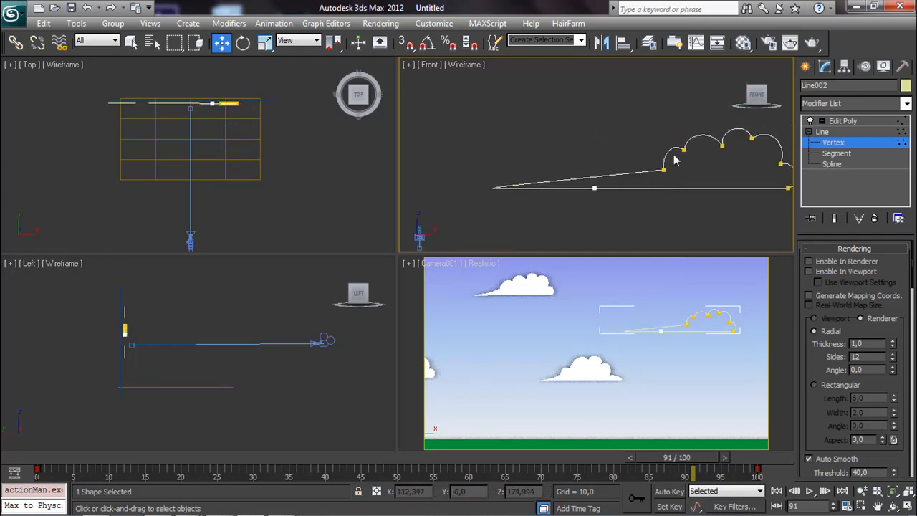
{"action": "left_click", "coordinate": [834, 217]}
- Move the vertex on the cloud's bottom edge back toward the bumps, to about X 120, Z 152
{"action": "middle_click_drag", "start_coordinate": [727, 168], "coordinate": [673, 166]}
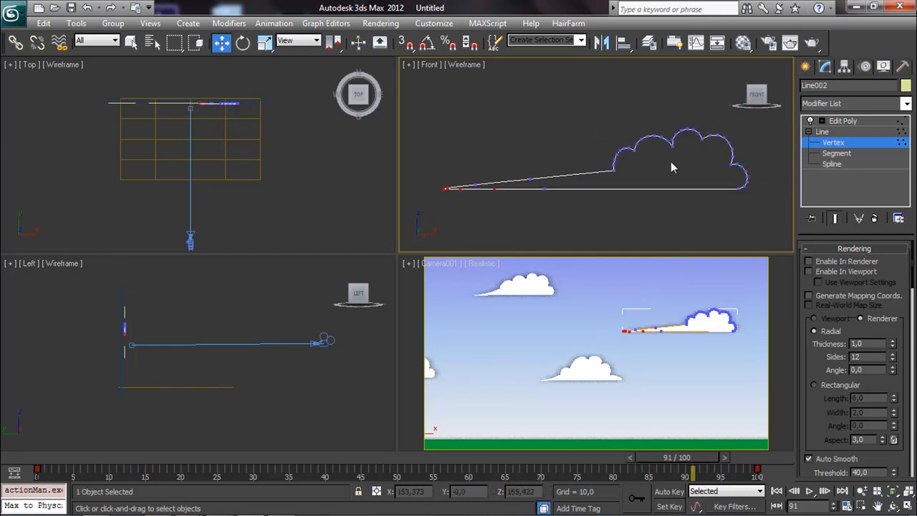
{"action": "left_click_drag", "start_coordinate": [475, 149], "coordinate": [695, 191]}
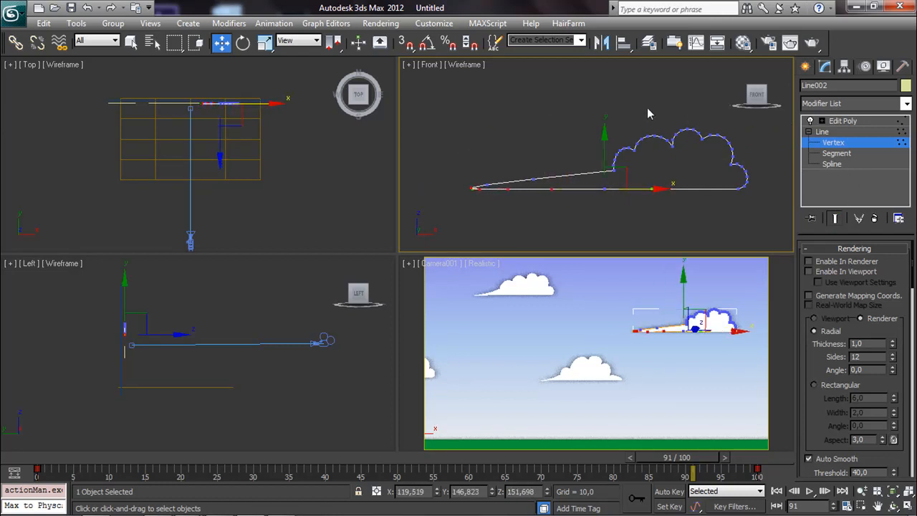
{"action": "left_click", "coordinate": [568, 104]}
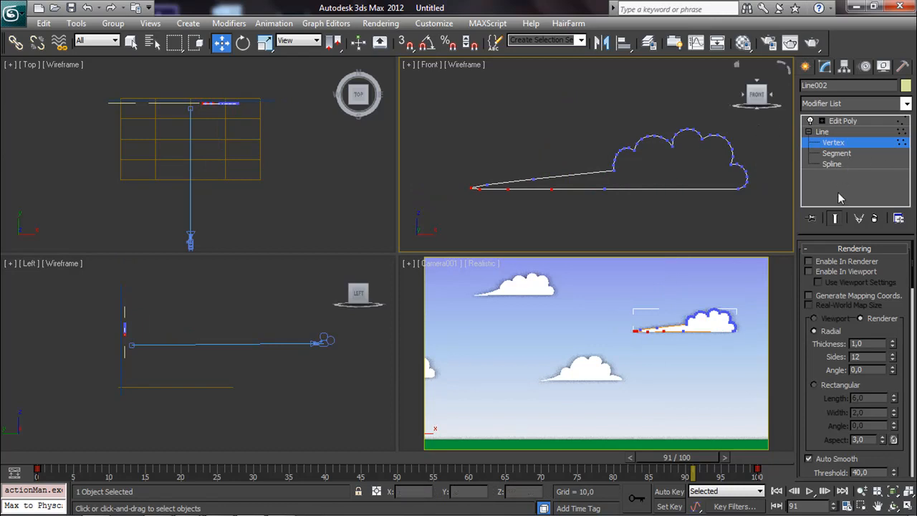
- Hide the end result and scale down the four upper bump vertices' handles vertically to flatten the bumps
{"action": "left_click", "coordinate": [836, 218]}
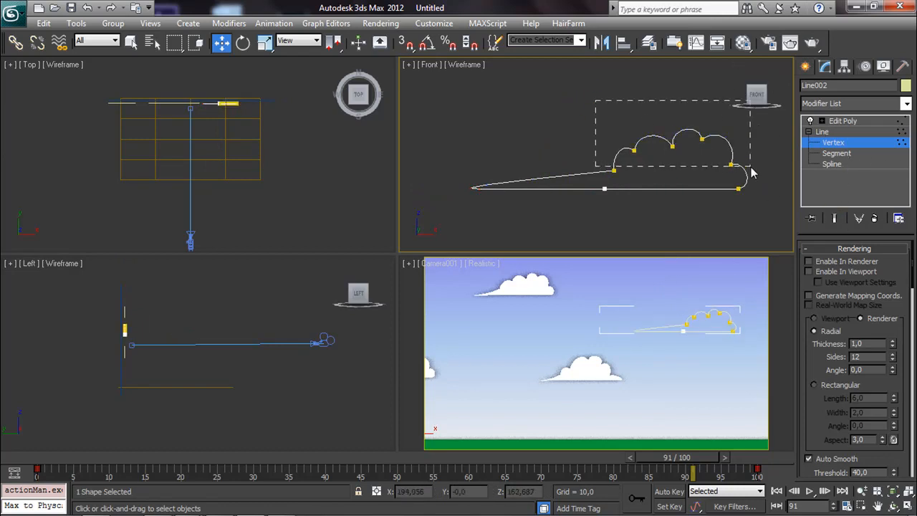
{"action": "left_click_drag", "start_coordinate": [751, 172], "coordinate": [751, 170]}
{"action": "left_click", "coordinate": [264, 42]}
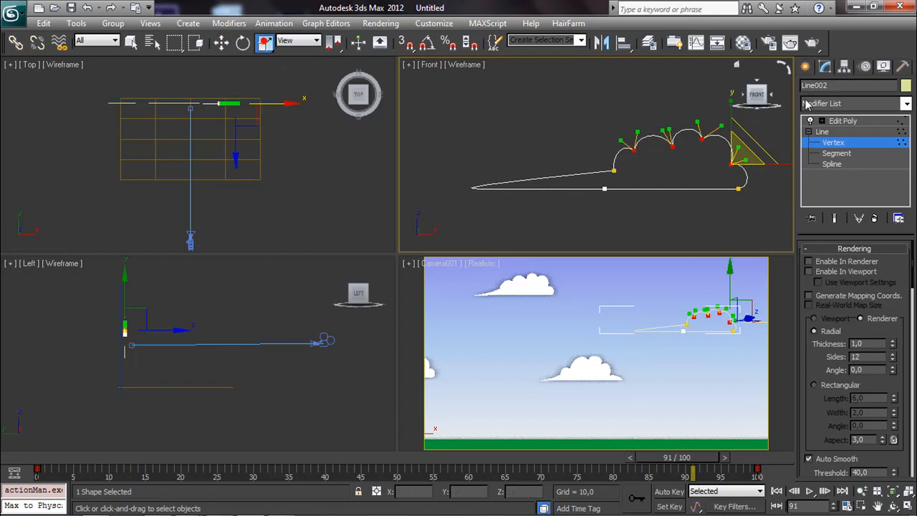
{"action": "left_click_drag", "start_coordinate": [730, 108], "coordinate": [724, 135]}
- Scale down the handles of all the upper right cloud's Line vertices horizontally to shorten its tail
{"action": "left_click", "coordinate": [221, 42]}
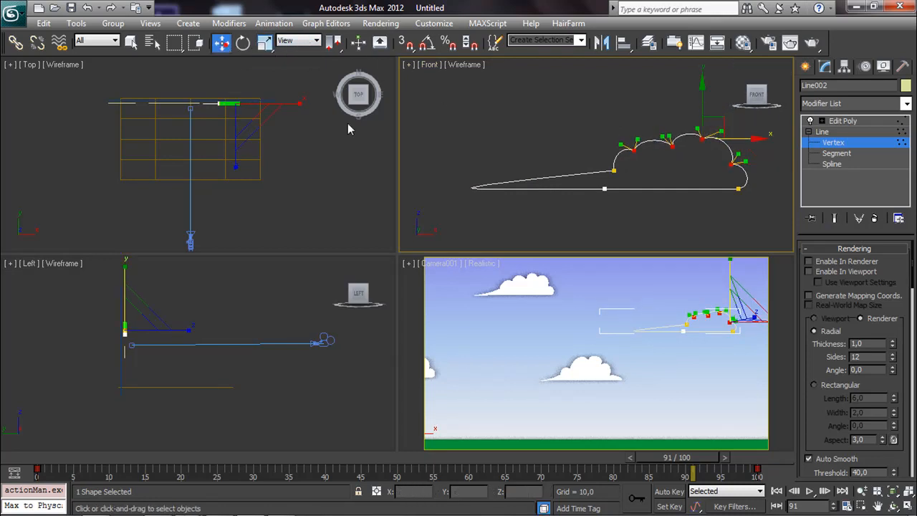
{"action": "left_click", "coordinate": [542, 202]}
{"action": "left_click", "coordinate": [264, 42]}
{"action": "middle_click_drag", "start_coordinate": [692, 127], "coordinate": [561, 133]}
{"action": "left_click", "coordinate": [571, 144]}
{"action": "left_click_drag", "start_coordinate": [634, 143], "coordinate": [554, 141]}
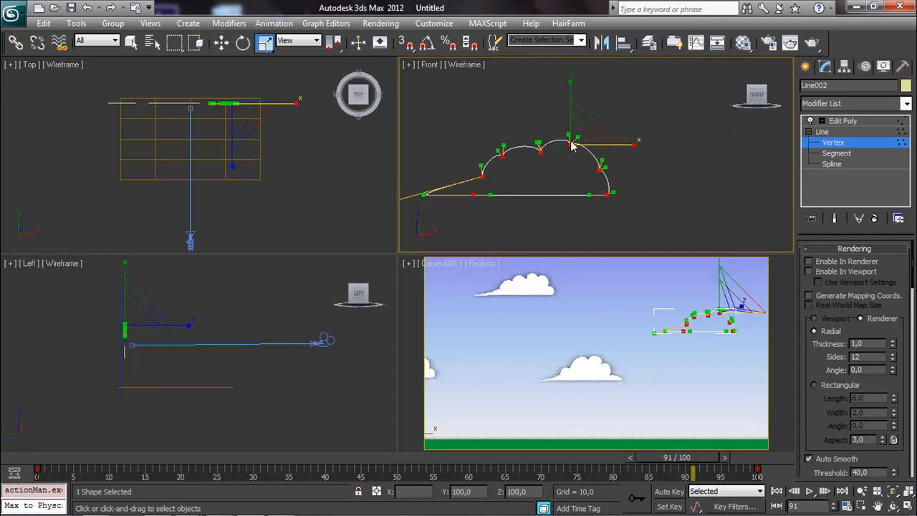
{"action": "left_click", "coordinate": [702, 134]}
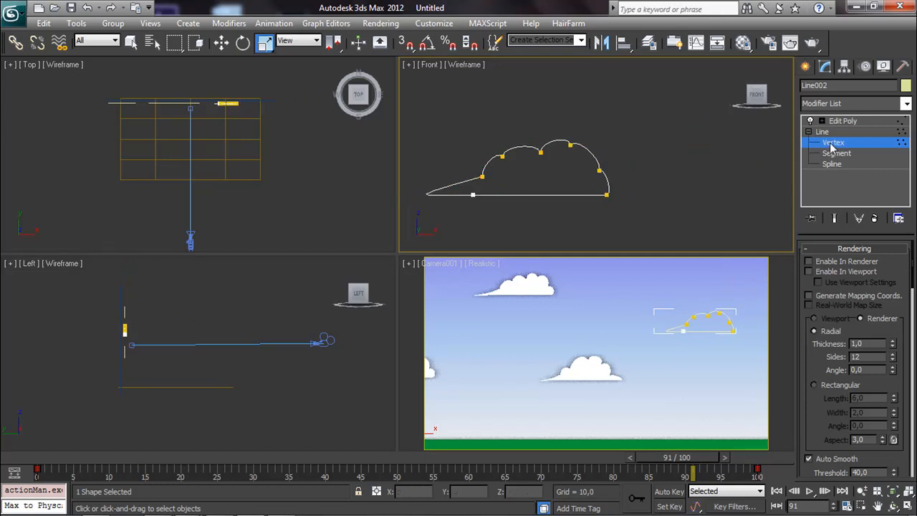
- Return the upper right cloud to its Edit Poly result and deselect it
{"action": "left_click", "coordinate": [843, 121]}
{"action": "left_click", "coordinate": [706, 143]}
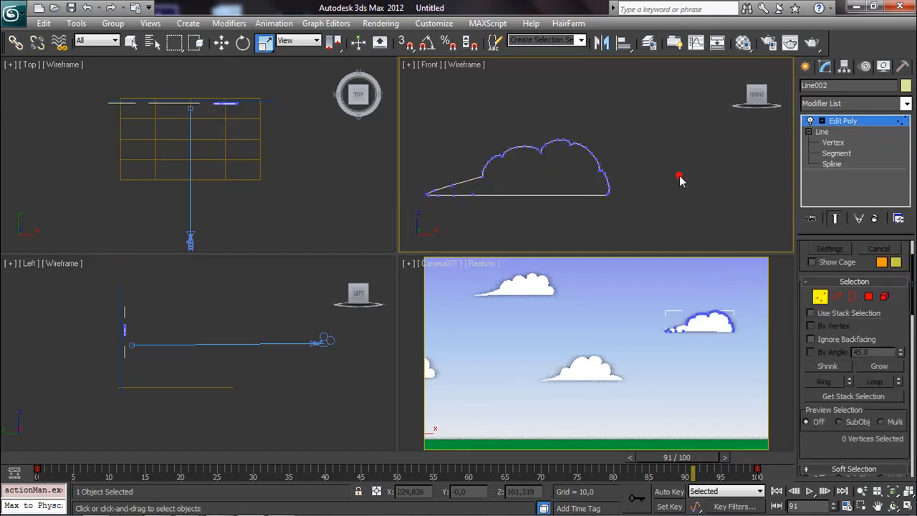
{"action": "left_click", "coordinate": [693, 129]}
{"action": "left_click", "coordinate": [806, 66]}
{"action": "left_click", "coordinate": [697, 122]}
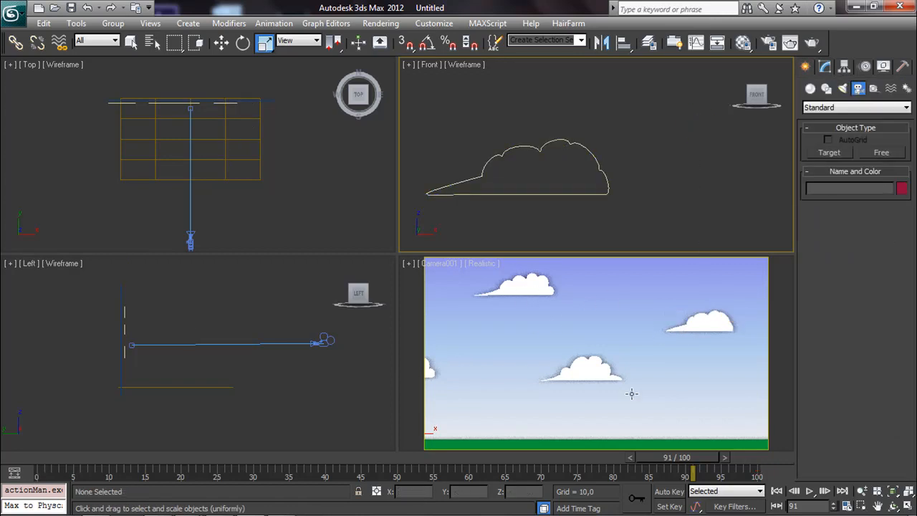
- Animate the upper right cloud with Auto Key, moving it back along X to about 131.5 at frame 100
{"action": "left_click_drag", "start_coordinate": [665, 461], "coordinate": [760, 463]}
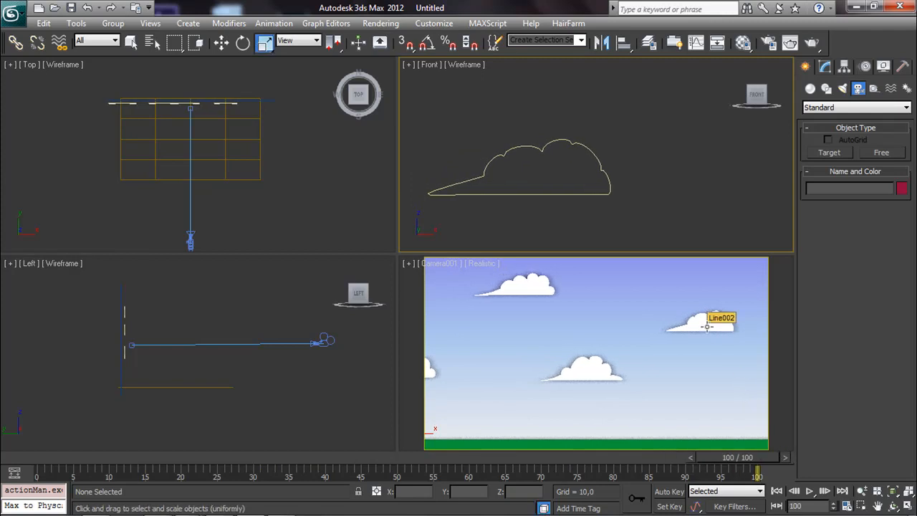
{"action": "left_click", "coordinate": [221, 42]}
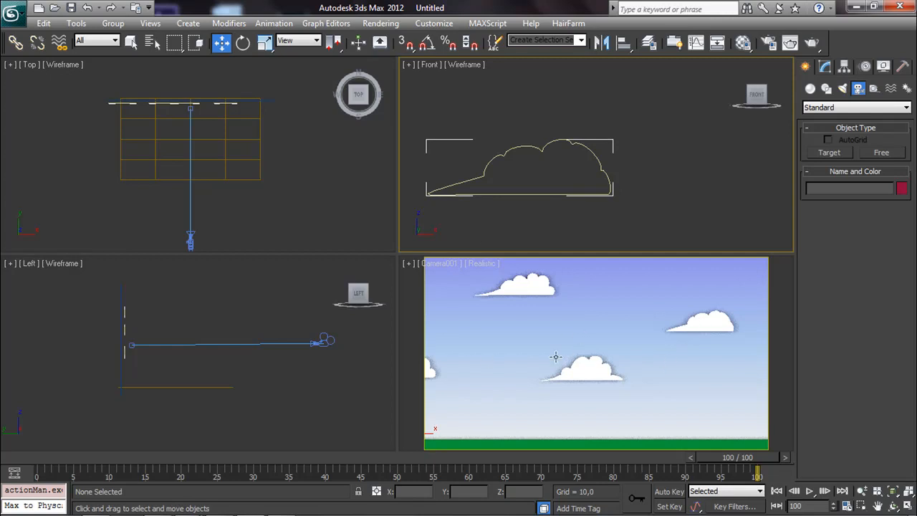
{"action": "left_click", "coordinate": [713, 326]}
{"action": "left_click", "coordinate": [668, 492]}
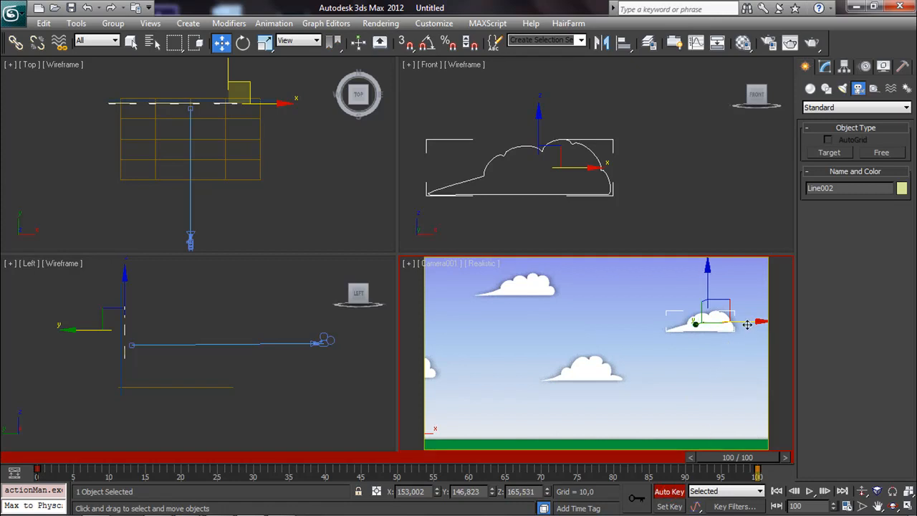
{"action": "left_click_drag", "start_coordinate": [747, 325], "coordinate": [733, 323]}
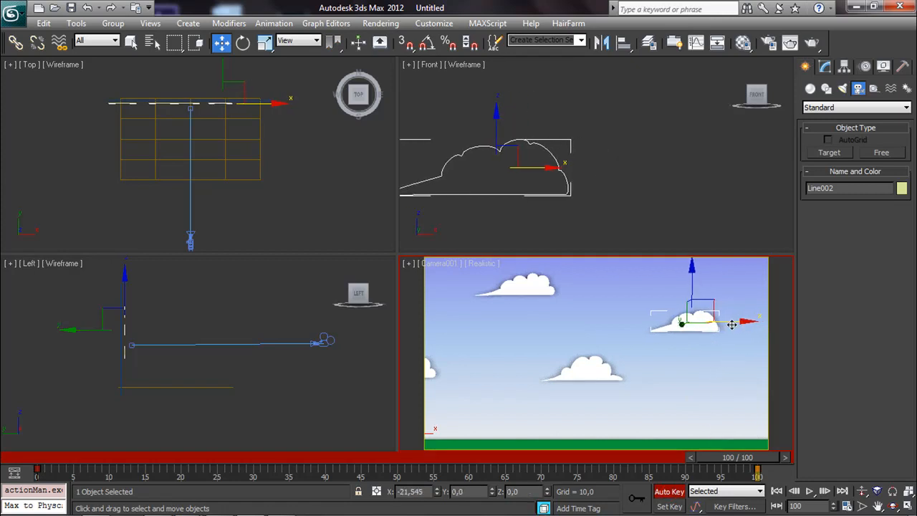
- At frame 100, move the lower middle cloud to about X 37.5 and the left-edge cloud to about X -235
{"action": "left_click", "coordinate": [586, 380]}
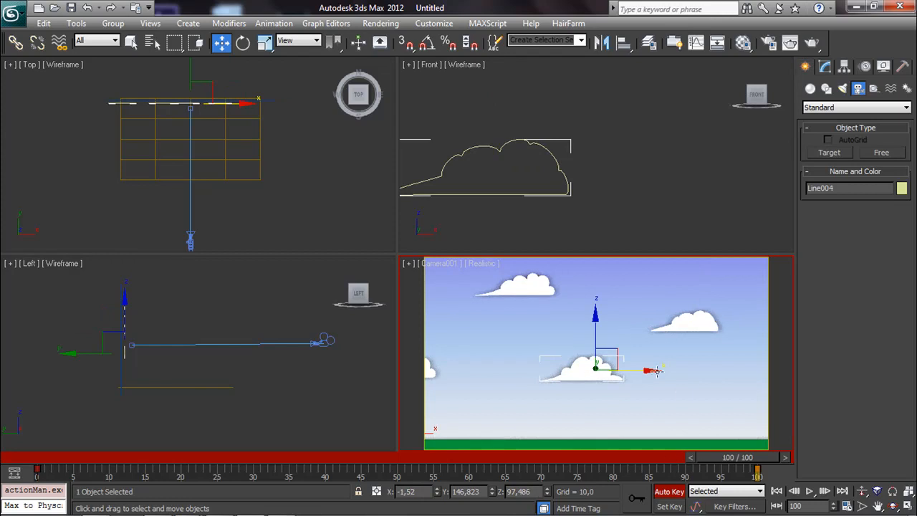
{"action": "left_click_drag", "start_coordinate": [646, 370], "coordinate": [672, 370]}
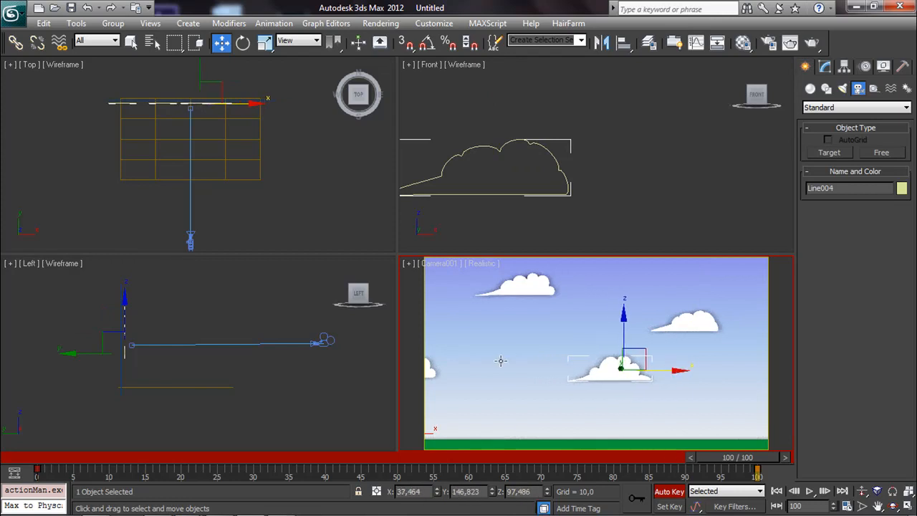
{"action": "left_click", "coordinate": [461, 370]}
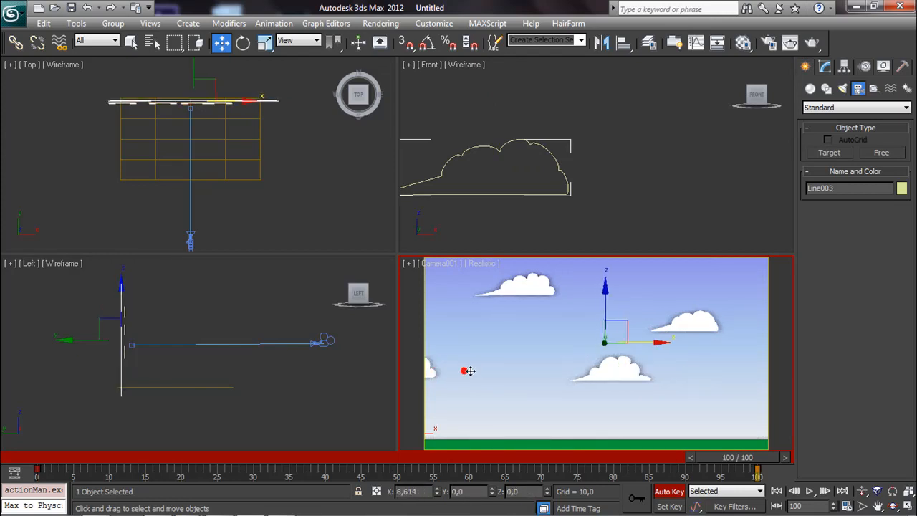
{"action": "mouse_move", "coordinate": [470, 370]}
{"action": "left_mouse_down"}
{"action": "mouse_move", "coordinate": [433, 374]}
{"action": "mouse_move", "coordinate": [472, 370]}
{"action": "left_mouse_up"}
{"action": "left_click", "coordinate": [431, 375]}
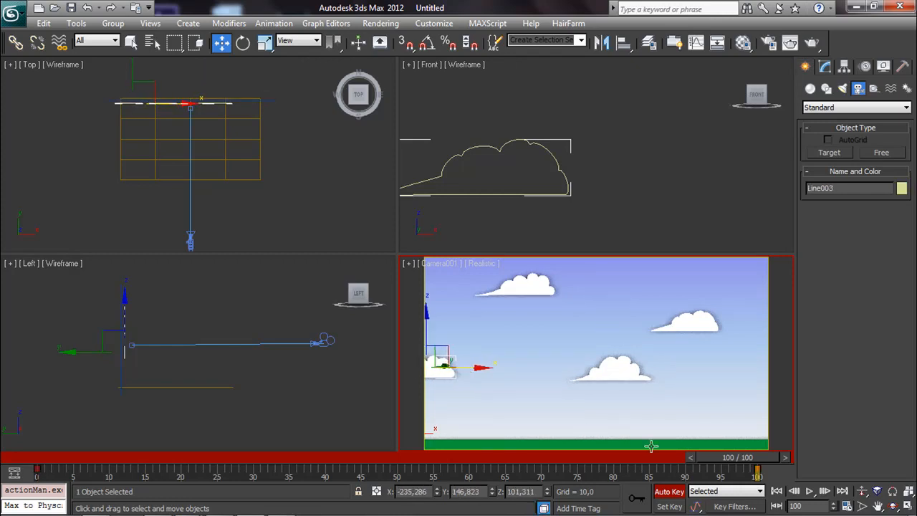
- Keep the timeline at frame 100, clear the selection, and turn off Auto Key recording
{"action": "left_click_drag", "start_coordinate": [713, 458], "coordinate": [759, 457]}
{"action": "key", "text": "w"}
{"action": "left_click", "coordinate": [712, 217]}
{"action": "left_click", "coordinate": [677, 491]}
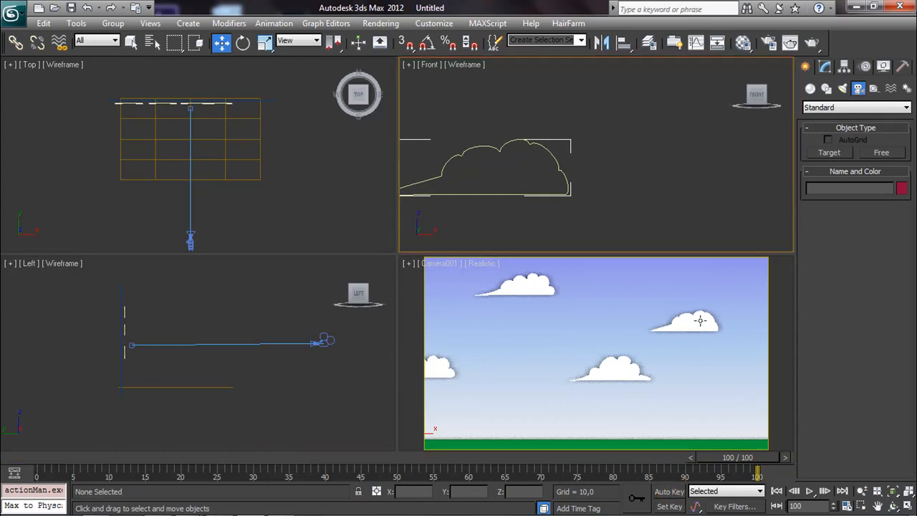
- Scale the upper right cloud up uniformly to about 116 percent
{"action": "left_click", "coordinate": [697, 321]}
{"action": "left_click", "coordinate": [266, 45]}
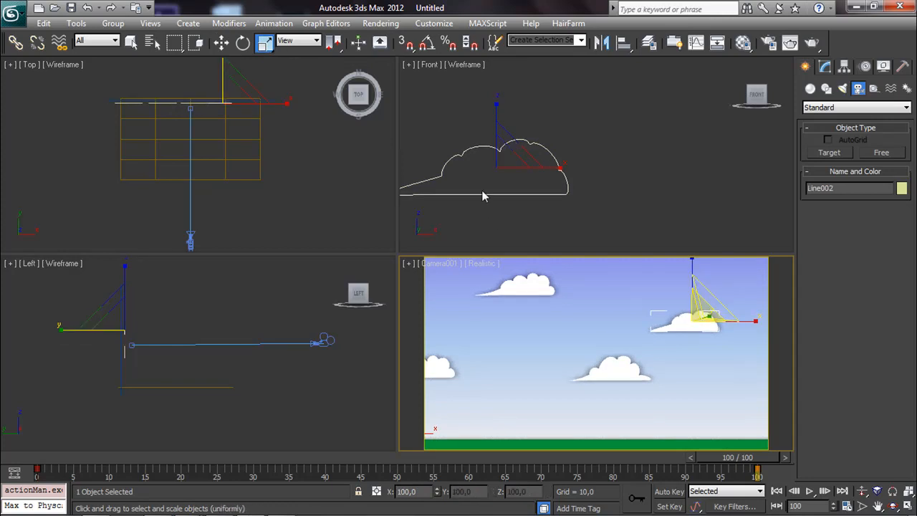
{"action": "left_click", "coordinate": [516, 165]}
{"action": "left_click_drag", "start_coordinate": [507, 167], "coordinate": [550, 162]}
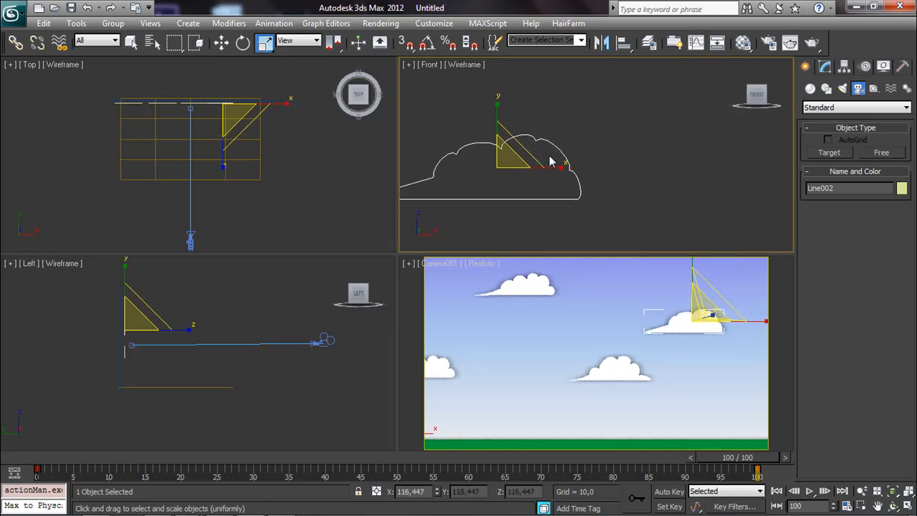
- Scale the upper left cloud down and the lower middle cloud up slightly to vary their sizes
{"action": "left_click", "coordinate": [542, 286]}
{"action": "left_click_drag", "start_coordinate": [530, 269], "coordinate": [502, 300]}
{"action": "left_click", "coordinate": [624, 369]}
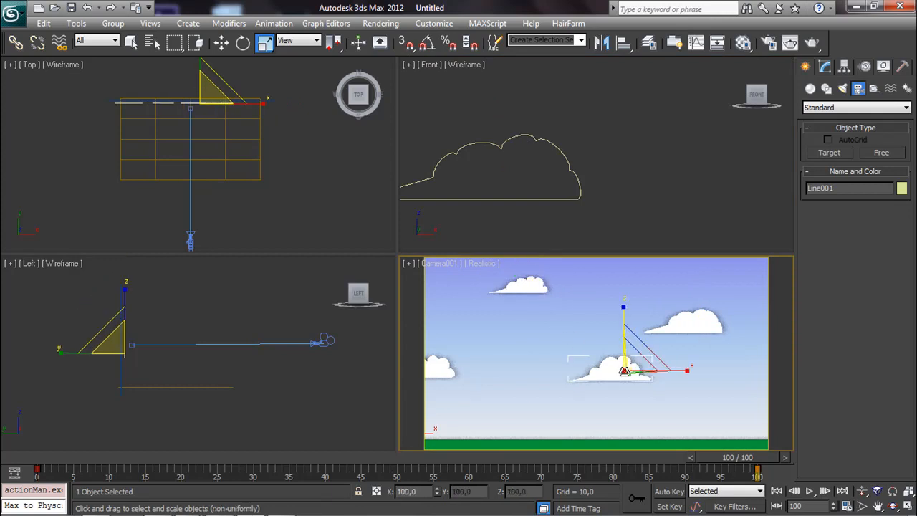
{"action": "left_click_drag", "start_coordinate": [638, 364], "coordinate": [653, 352]}
- Deselect the clouds and render the camera view at frame 100 to check their shapes
{"action": "right_click", "coordinate": [617, 140]}
{"action": "left_click", "coordinate": [618, 132]}
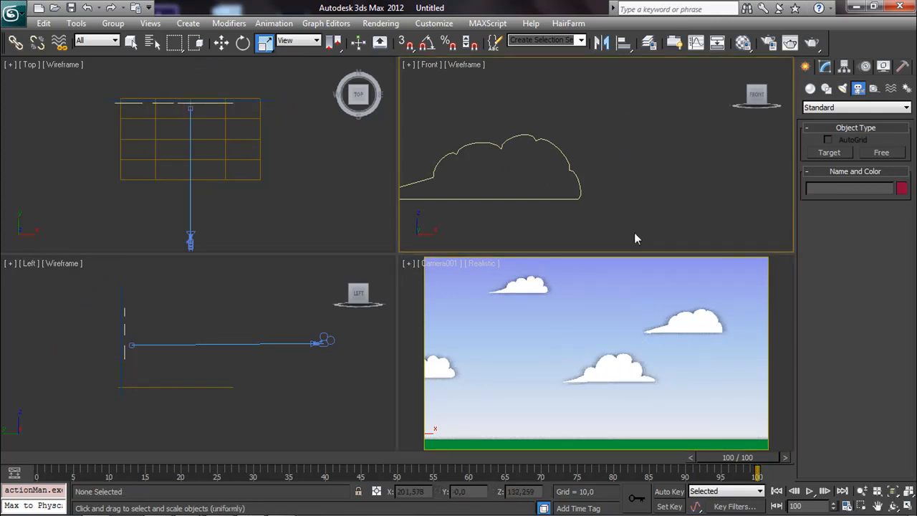
{"action": "left_click", "coordinate": [811, 43]}
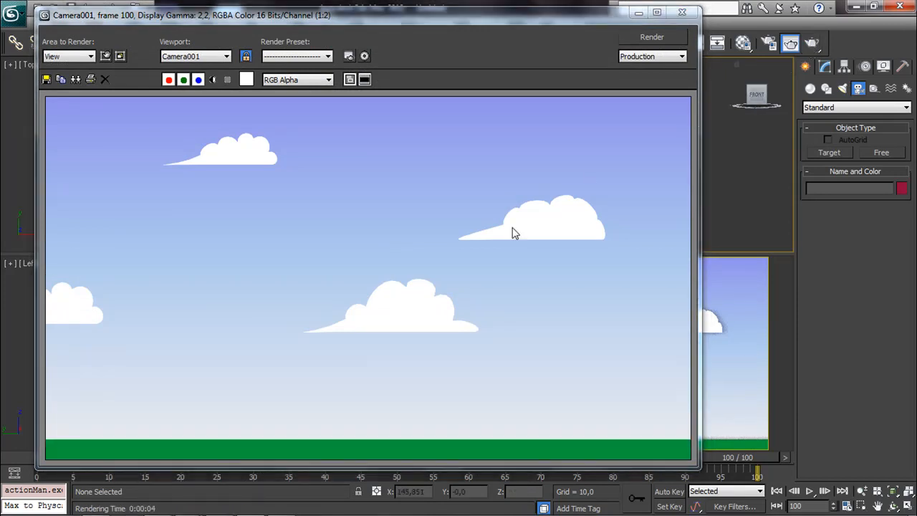
{"action": "left_click", "coordinate": [682, 12]}
- Select the upper right cloud and open the vertices of its base Line for editing
{"action": "scroll", "coordinate": [579, 192], "scroll_direction": "down", "scroll_amount": 1}
{"action": "middle_click_drag", "start_coordinate": [635, 222], "coordinate": [585, 202]}
{"action": "scroll", "coordinate": [535, 174], "scroll_direction": "up", "scroll_amount": 3}
{"action": "left_click", "coordinate": [577, 204]}
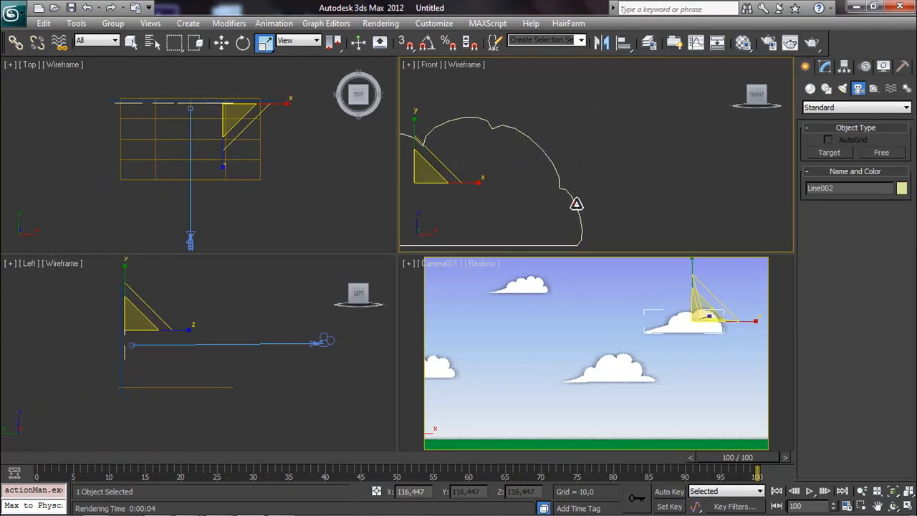
{"action": "left_click", "coordinate": [825, 66]}
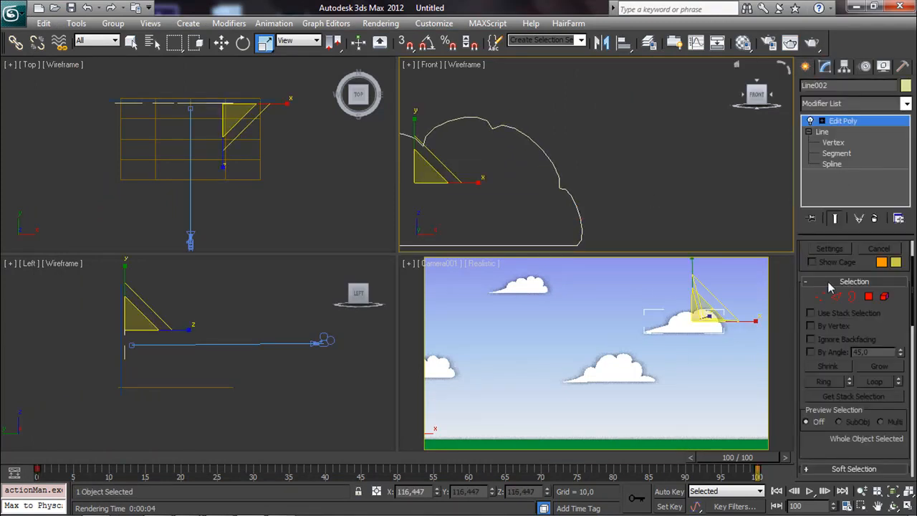
{"action": "left_click", "coordinate": [833, 142]}
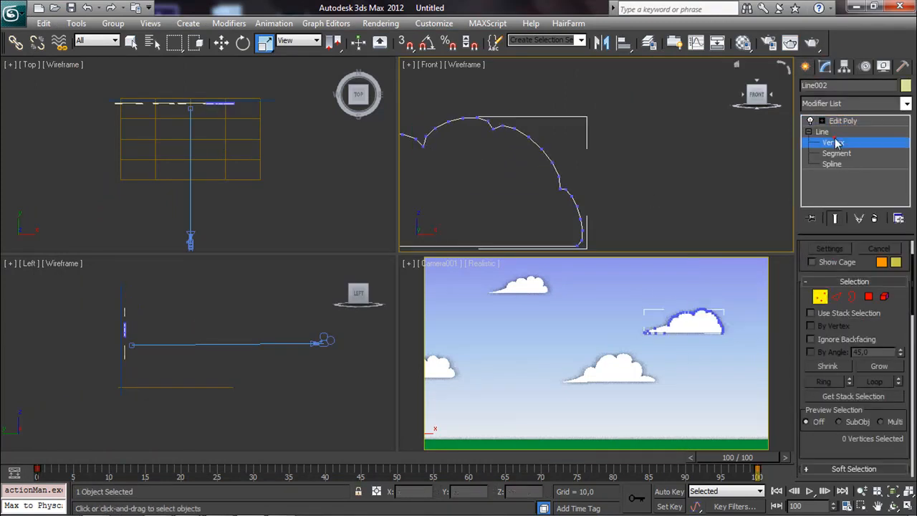
- Pull the outer handle of the vertex above the cloud's lower right corner outward to round the last bump
{"action": "left_click", "coordinate": [560, 189]}
{"action": "left_click", "coordinate": [243, 43]}
{"action": "scroll", "coordinate": [637, 191], "scroll_direction": "up", "scroll_amount": 4}
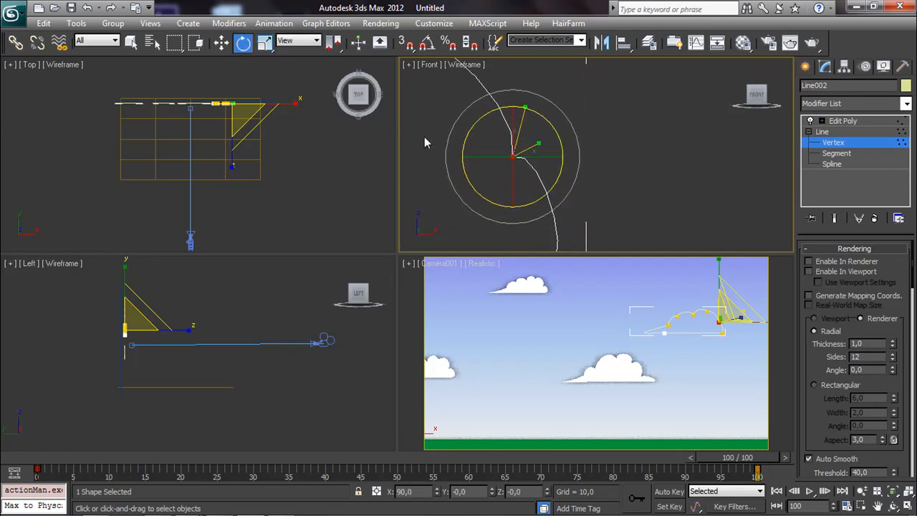
{"action": "left_click", "coordinate": [221, 43]}
{"action": "left_click_drag", "start_coordinate": [540, 142], "coordinate": [594, 119]}
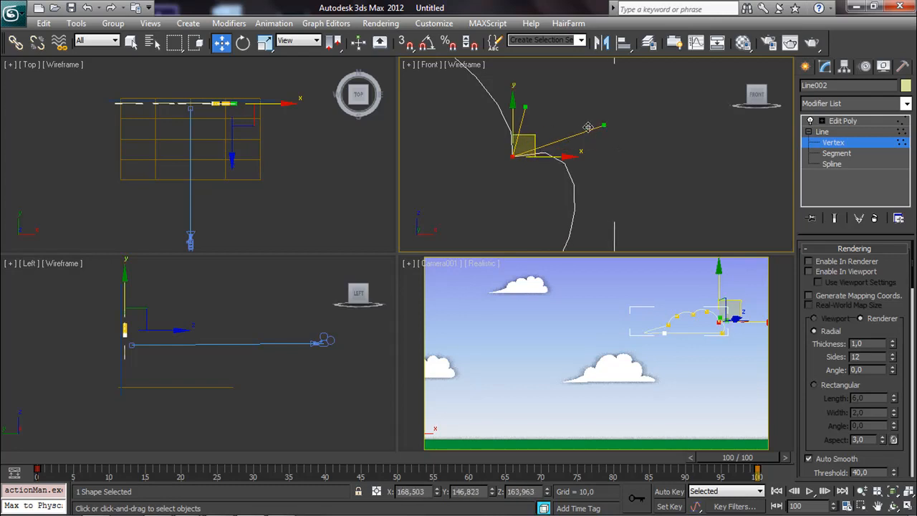
{"action": "scroll", "coordinate": [597, 142], "scroll_direction": "down", "scroll_amount": 5}
- Lengthen the right-hand handle of the next bump vertex, at about X 151, up and outward
{"action": "left_click_drag", "start_coordinate": [579, 152], "coordinate": [600, 139]}
{"action": "left_click_drag", "start_coordinate": [501, 142], "coordinate": [534, 100]}
{"action": "scroll", "coordinate": [521, 101], "scroll_direction": "up", "scroll_amount": 3}
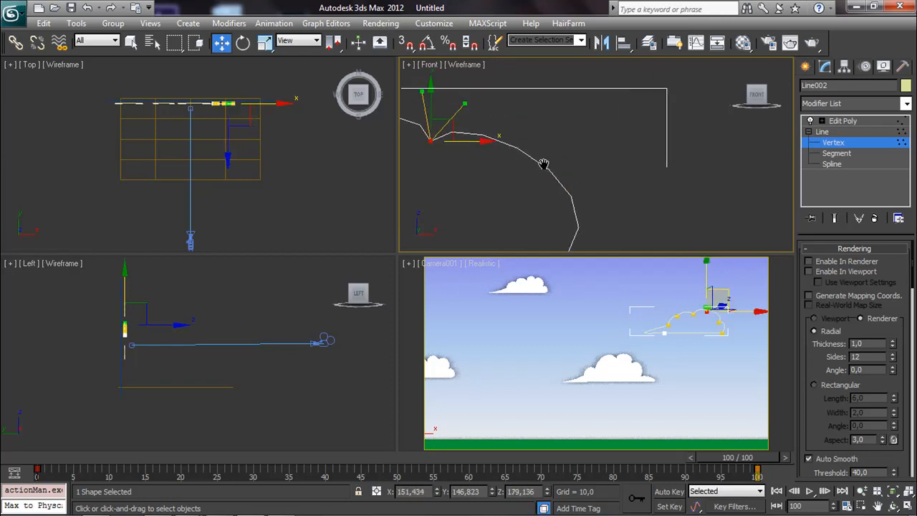
{"action": "scroll", "coordinate": [524, 186], "scroll_direction": "down", "scroll_amount": 4}
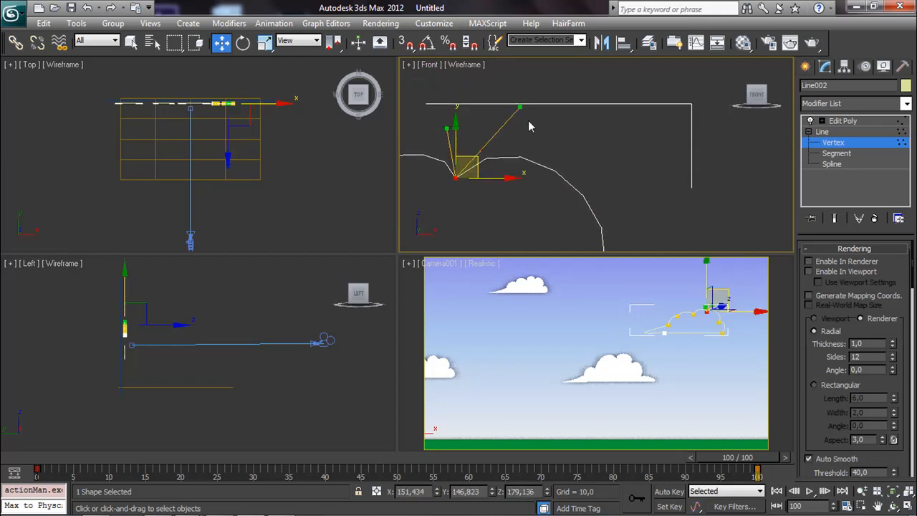
- Lengthen both handles of the bump vertex at about X 134 and the left-hand handle of its right neighbour
{"action": "left_click", "coordinate": [516, 183]}
{"action": "scroll", "coordinate": [527, 154], "scroll_direction": "up", "scroll_amount": 2}
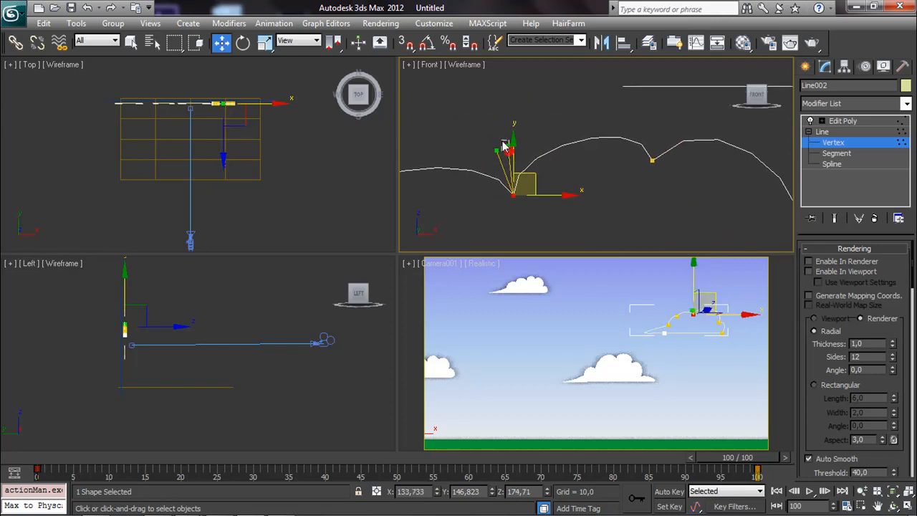
{"action": "left_click", "coordinate": [504, 144]}
{"action": "left_click_drag", "start_coordinate": [506, 147], "coordinate": [470, 115]}
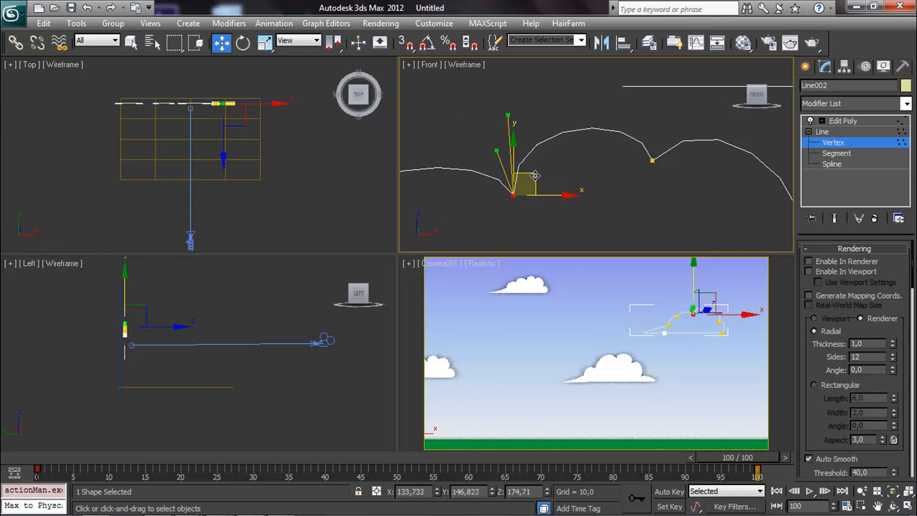
{"action": "left_click_drag", "start_coordinate": [496, 147], "coordinate": [456, 112]}
{"action": "left_click_drag", "start_coordinate": [641, 171], "coordinate": [671, 148]}
{"action": "left_click_drag", "start_coordinate": [644, 112], "coordinate": [636, 91]}
- Pull the upper handle of the vertex joining the tail to the first bump outward over the tail
{"action": "scroll", "coordinate": [620, 129], "scroll_direction": "down", "scroll_amount": 4}
{"action": "middle_click_drag", "start_coordinate": [619, 131], "coordinate": [648, 127]}
{"action": "scroll", "coordinate": [610, 146], "scroll_direction": "up", "scroll_amount": 3}
{"action": "left_click_drag", "start_coordinate": [546, 134], "coordinate": [555, 114]}
{"action": "mouse_move", "coordinate": [527, 188]}
{"action": "left_mouse_down"}
{"action": "mouse_move", "coordinate": [577, 241]}
{"action": "mouse_move", "coordinate": [544, 181]}
{"action": "mouse_move", "coordinate": [544, 190]}
{"action": "left_mouse_up"}
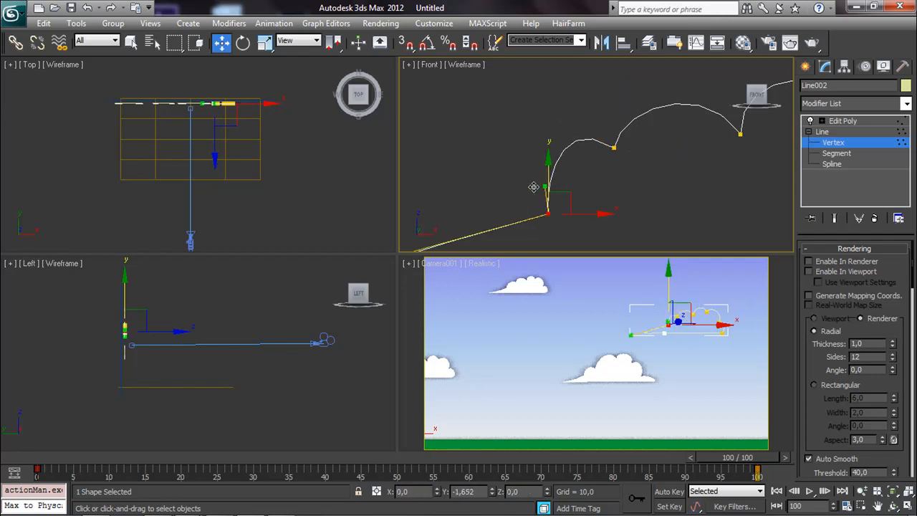
{"action": "left_click", "coordinate": [544, 187]}
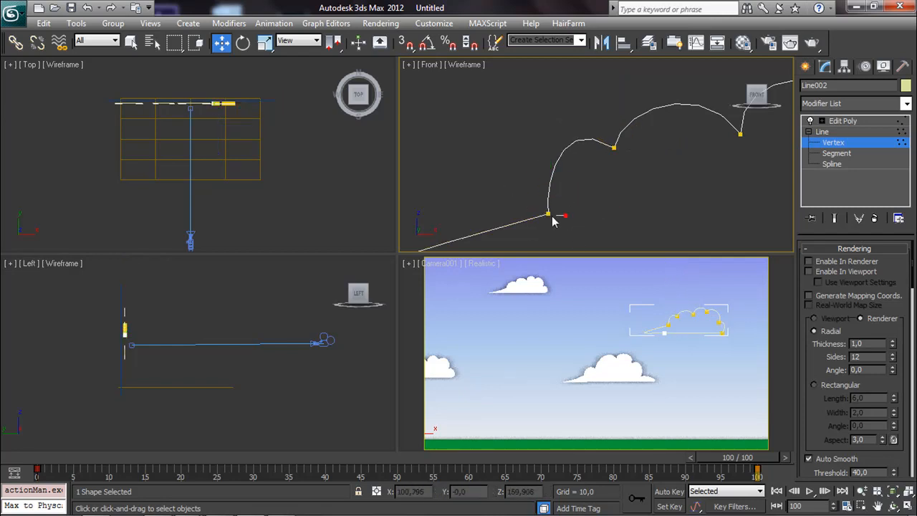
{"action": "key", "text": "ctrl+z"}
{"action": "left_click_drag", "start_coordinate": [544, 187], "coordinate": [510, 188]}
- Move the left-hand handle of the vertex between the first two bumps upward, closer above the vertex
{"action": "left_click", "coordinate": [614, 147]}
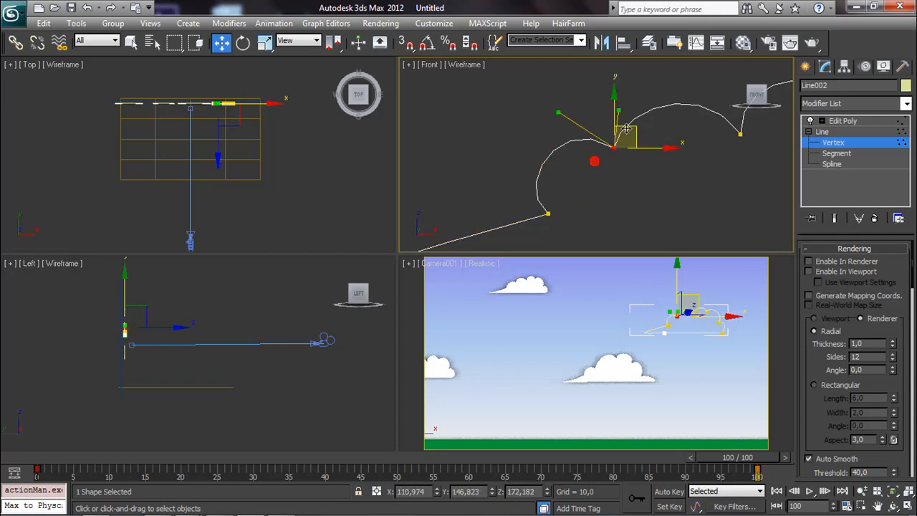
{"action": "left_click_drag", "start_coordinate": [561, 112], "coordinate": [607, 90]}
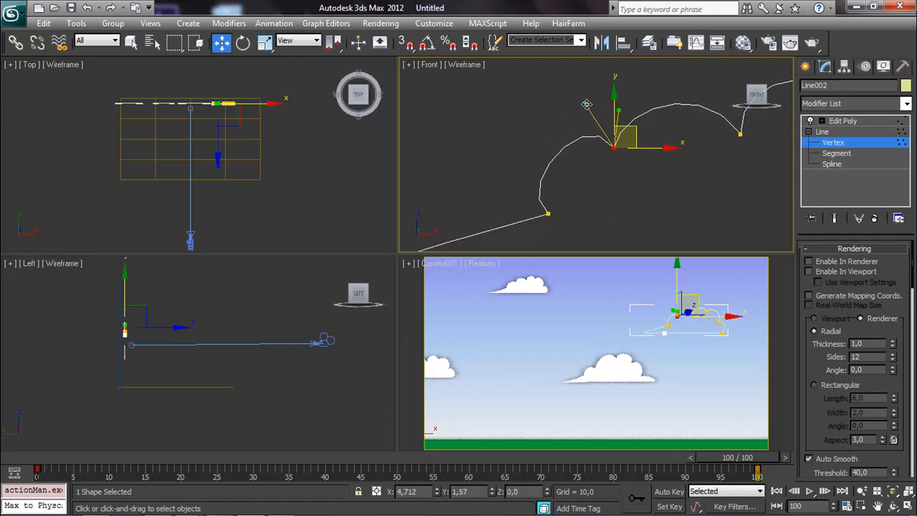
{"action": "key", "text": "z"}
- Pull the upper handle of the vertex before the last bump outward to round the bump above it
{"action": "middle_click_drag", "start_coordinate": [638, 152], "coordinate": [586, 109]}
{"action": "left_click", "coordinate": [593, 198]}
{"action": "scroll", "coordinate": [676, 174], "scroll_direction": "up", "scroll_amount": 3}
{"action": "middle_click_drag", "start_coordinate": [678, 126], "coordinate": [484, 184]}
{"action": "mouse_move", "coordinate": [557, 136]}
{"action": "left_mouse_down"}
{"action": "mouse_move", "coordinate": [580, 132]}
{"action": "mouse_move", "coordinate": [567, 123]}
{"action": "left_mouse_up"}
{"action": "left_click", "coordinate": [620, 119]}
{"action": "scroll", "coordinate": [716, 129], "scroll_direction": "down", "scroll_amount": 2}
- Deselect the Line vertices and return the cloud to its Edit Poly result
{"action": "left_click", "coordinate": [716, 129]}
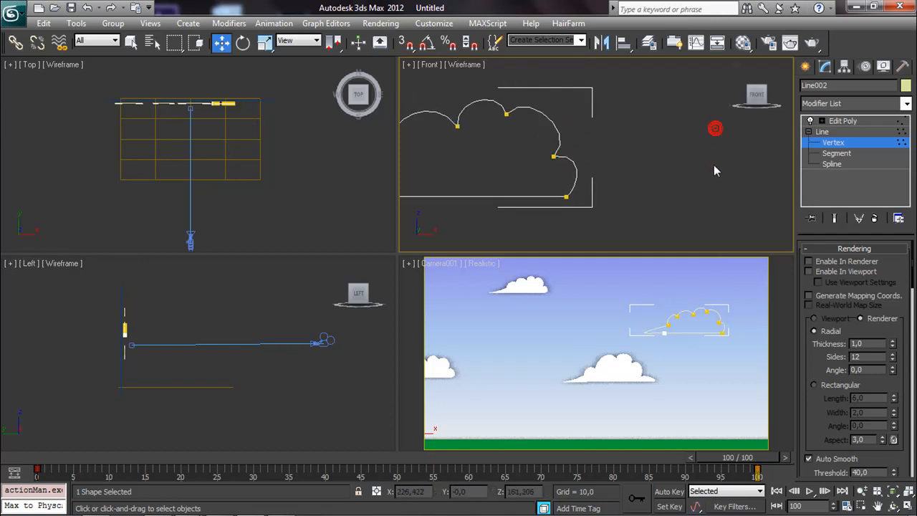
{"action": "left_click", "coordinate": [831, 121]}
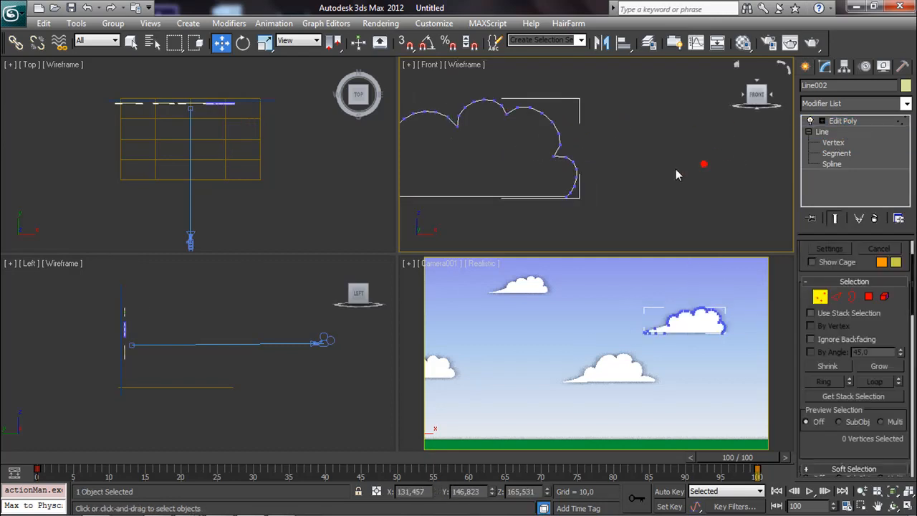
{"action": "scroll", "coordinate": [663, 170], "scroll_direction": "down", "scroll_amount": 2}
{"action": "left_click", "coordinate": [708, 201]}
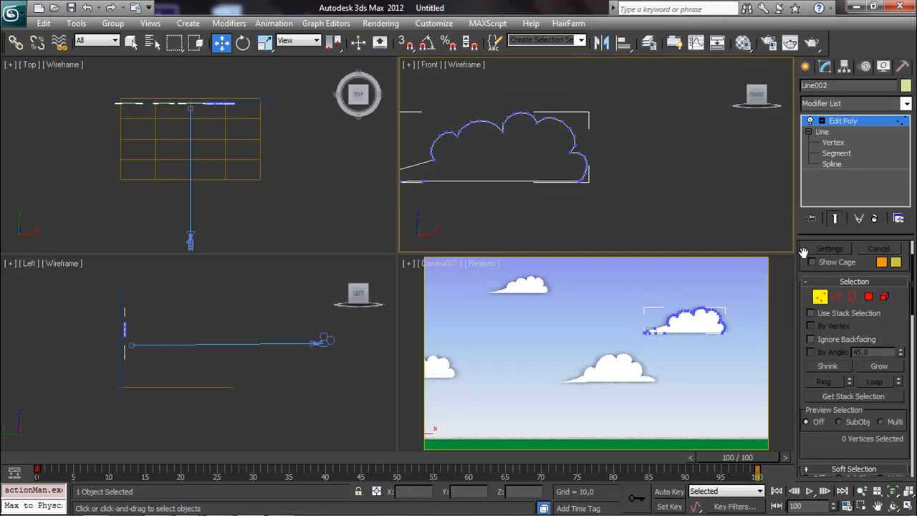
- Leave vertex editing on the right-hand cloud and deselect it
{"action": "left_click", "coordinate": [836, 121]}
{"action": "left_click", "coordinate": [708, 144]}
{"action": "middle_click_drag", "start_coordinate": [636, 213], "coordinate": [692, 196]}
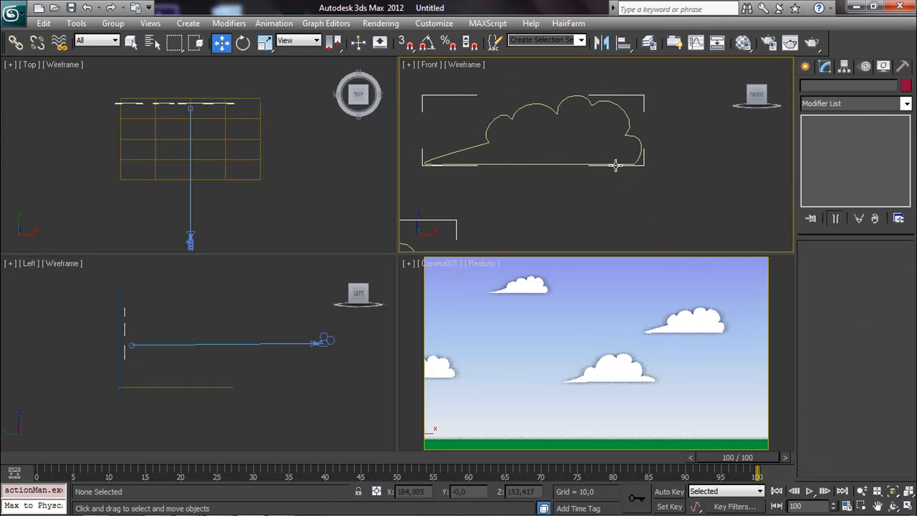
- In the Left view, move the centre and right-hand clouds slightly toward the camera and the left-edge cloud slightly back
{"action": "middle_click_drag", "start_coordinate": [167, 355], "coordinate": [189, 372]}
{"action": "scroll", "coordinate": [293, 329], "scroll_direction": "up", "scroll_amount": 3}
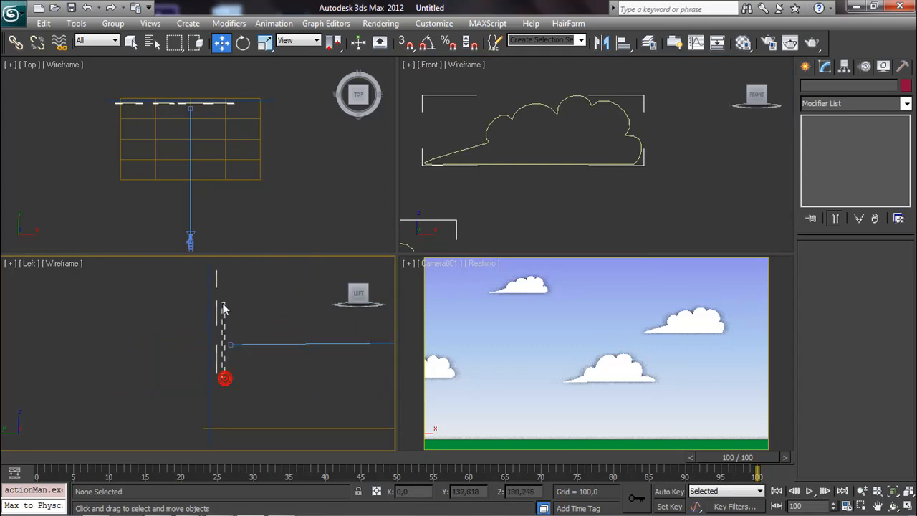
{"action": "left_click", "coordinate": [218, 365]}
{"action": "left_click_drag", "start_coordinate": [248, 363], "coordinate": [255, 364]}
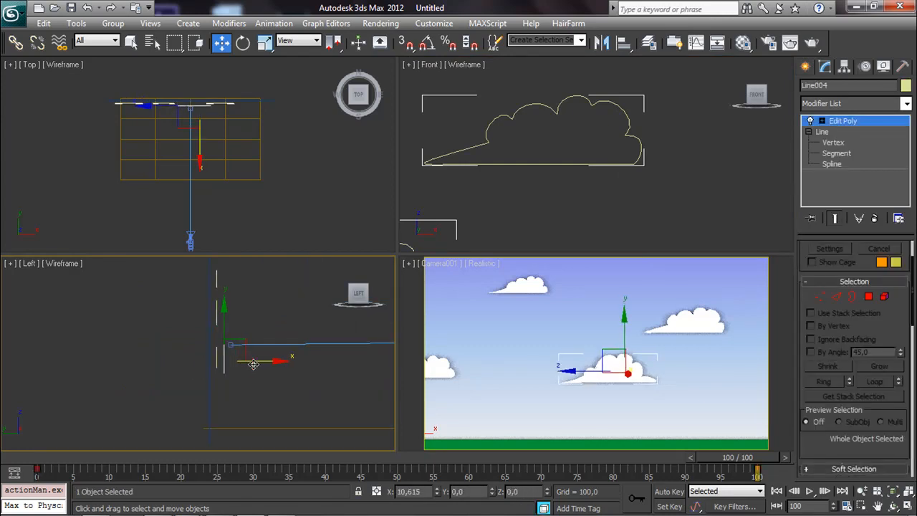
{"action": "left_click", "coordinate": [217, 312]}
{"action": "left_click_drag", "start_coordinate": [253, 313], "coordinate": [260, 314]}
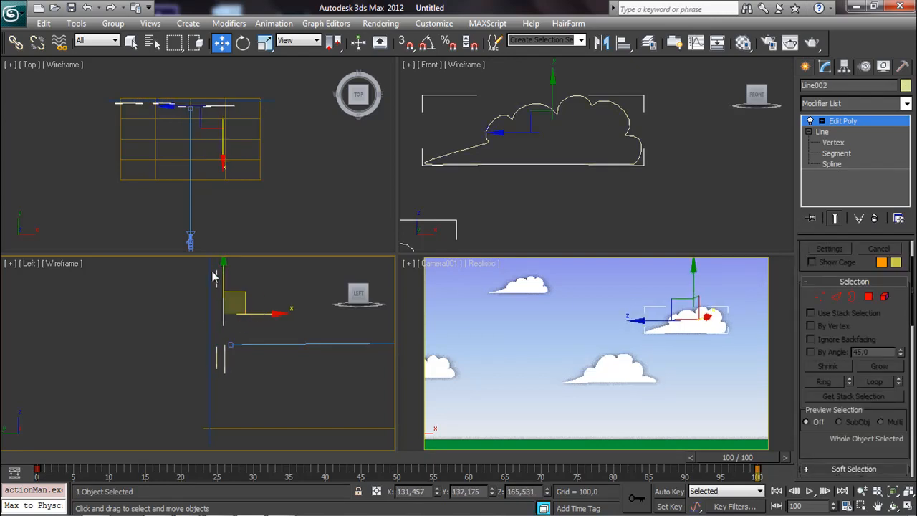
{"action": "left_click", "coordinate": [217, 352]}
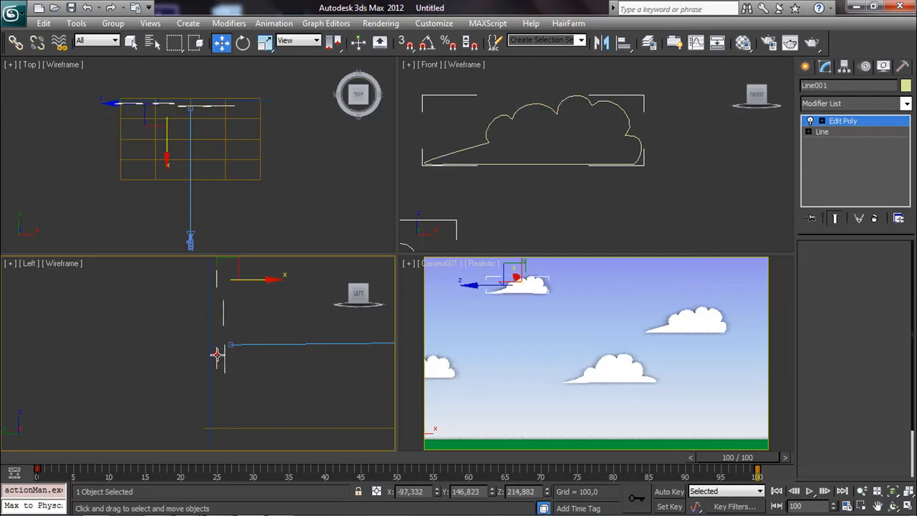
{"action": "middle_click_drag", "start_coordinate": [244, 352], "coordinate": [282, 353]}
- Select all four clouds and create a new layer named CLOUDS that contains them
{"action": "left_click_drag", "start_coordinate": [249, 274], "coordinate": [263, 395]}
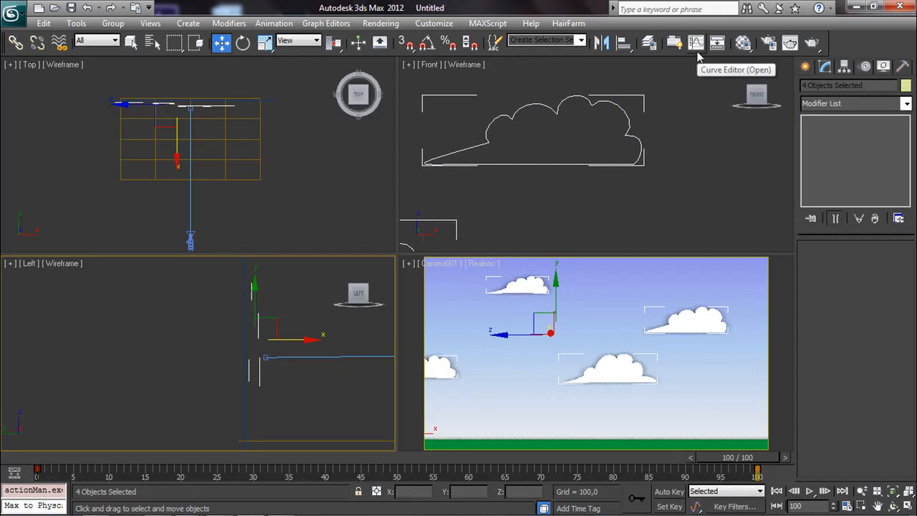
{"action": "left_click", "coordinate": [650, 44]}
{"action": "left_click_drag", "start_coordinate": [300, 156], "coordinate": [637, 155]}
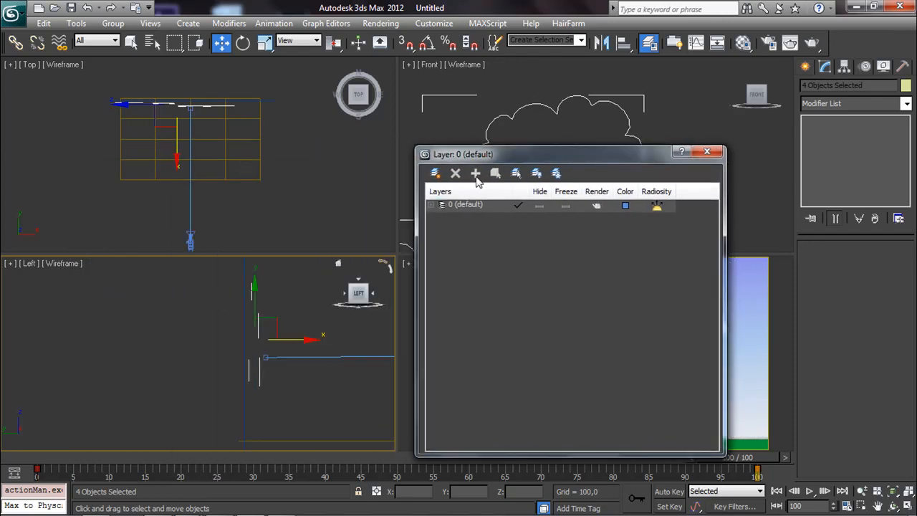
{"action": "left_click", "coordinate": [435, 173]}
{"action": "left_click", "coordinate": [462, 220]}
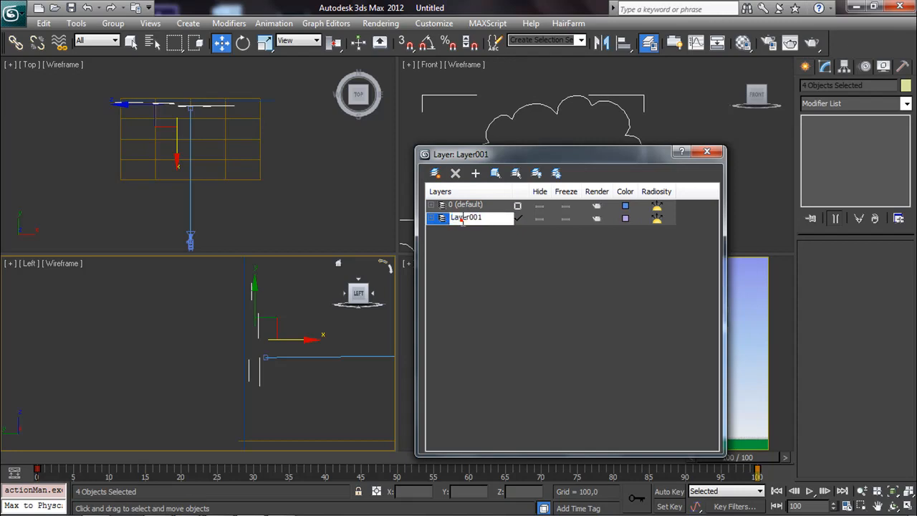
{"action": "double_click", "coordinate": [462, 221]}
{"action": "type", "text": "CLOUDS"}
{"action": "left_click", "coordinate": [482, 244]}
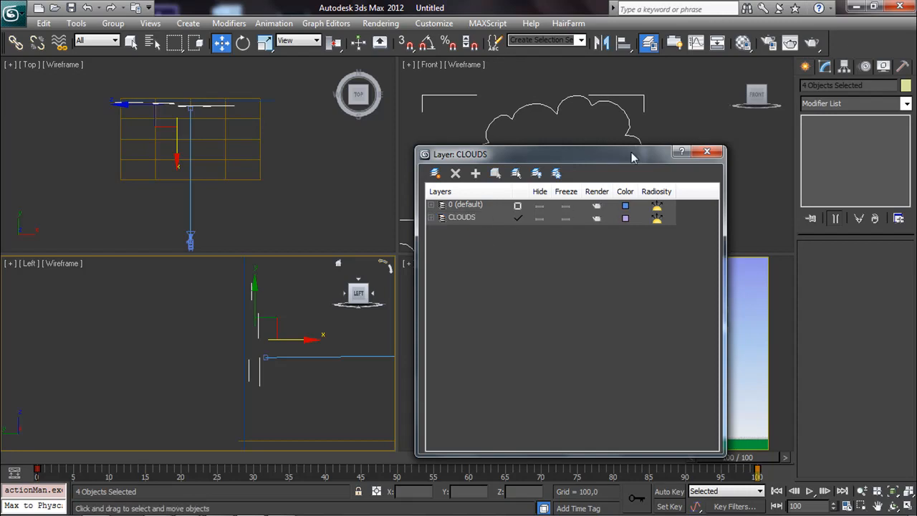
- Try toggling the hide, freeze and render settings of the CLOUDS layer, and reselect its clouds
{"action": "left_click_drag", "start_coordinate": [633, 147], "coordinate": [362, 104]}
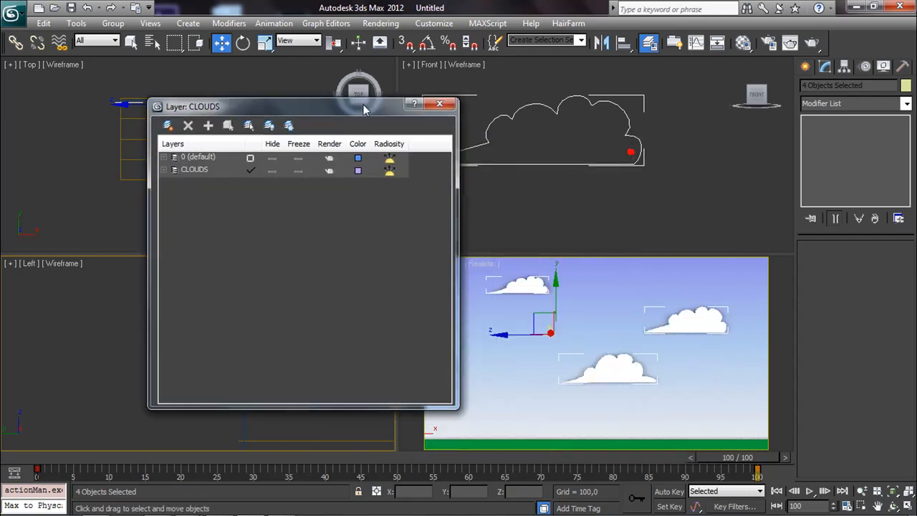
{"action": "left_click", "coordinate": [273, 170]}
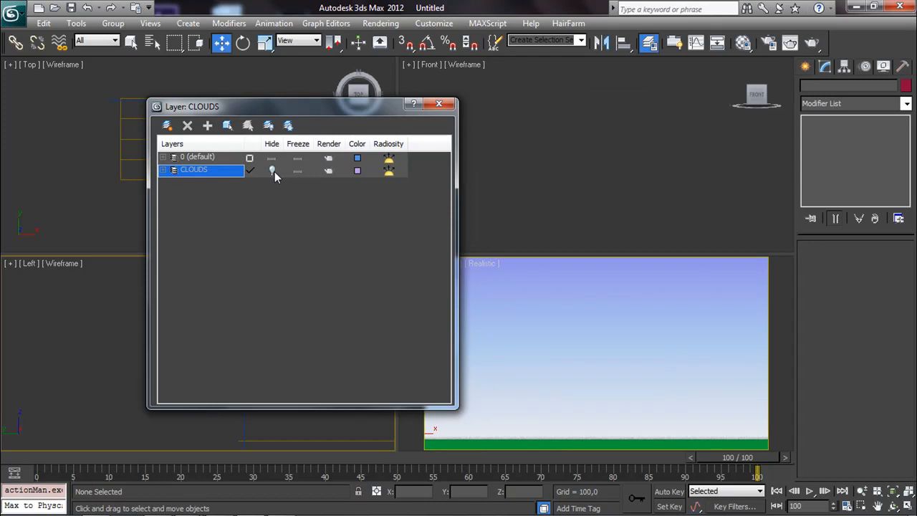
{"action": "left_click", "coordinate": [273, 171]}
{"action": "left_click", "coordinate": [298, 171]}
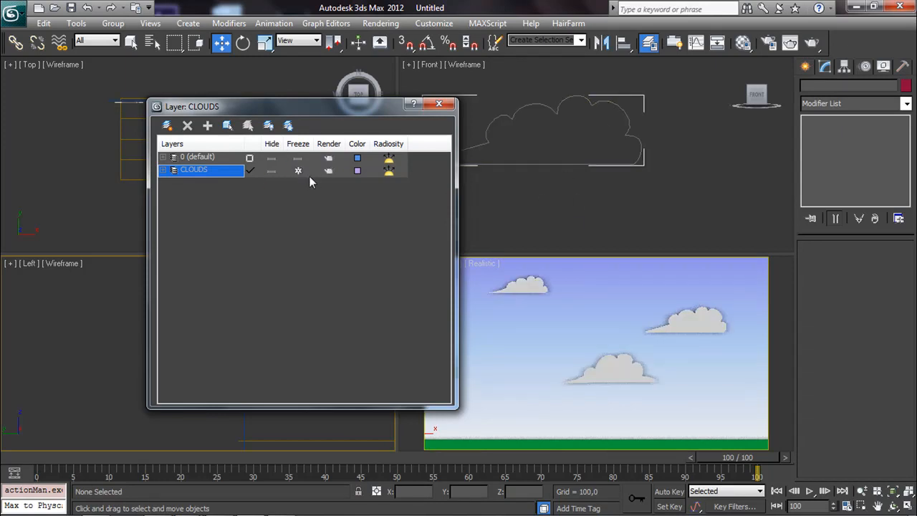
{"action": "left_click", "coordinate": [300, 171]}
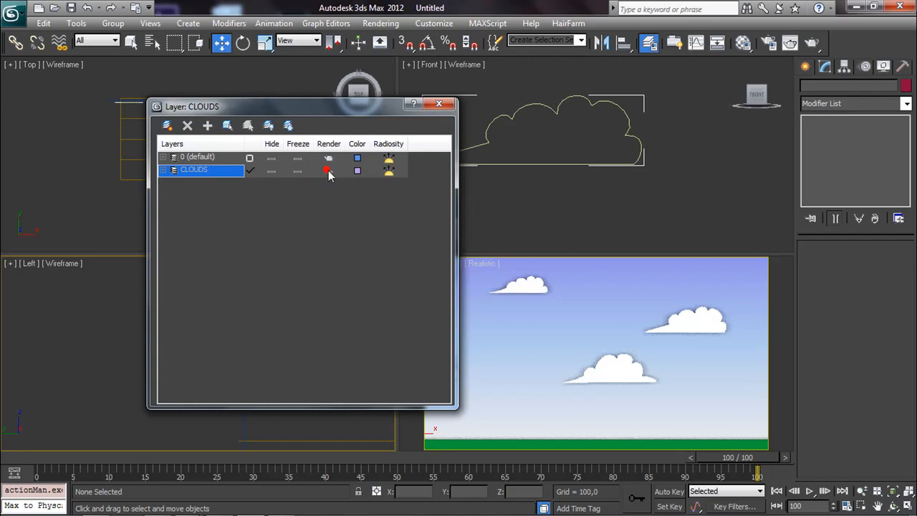
{"action": "left_click", "coordinate": [330, 172]}
{"action": "left_click", "coordinate": [228, 126]}
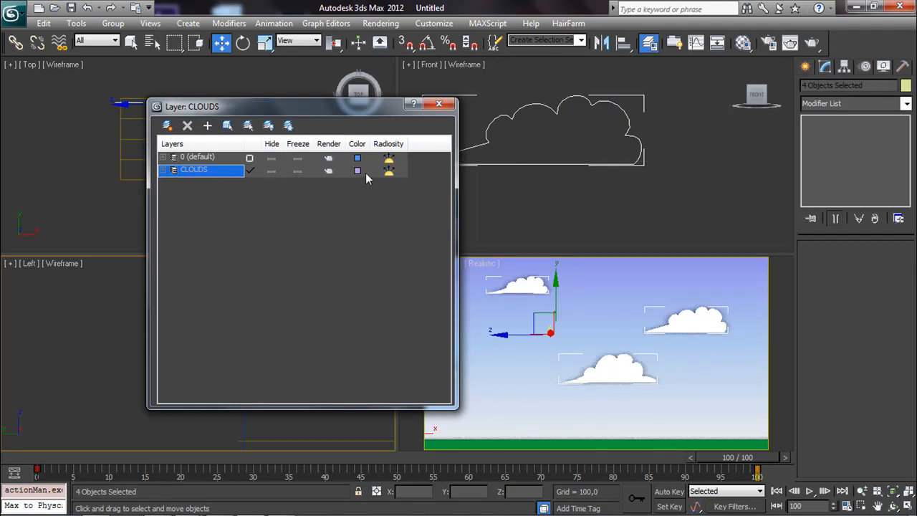
- Highlight Plane001 and Plane002 in the default layer, and create a new layer named BG
{"action": "left_click", "coordinate": [164, 157]}
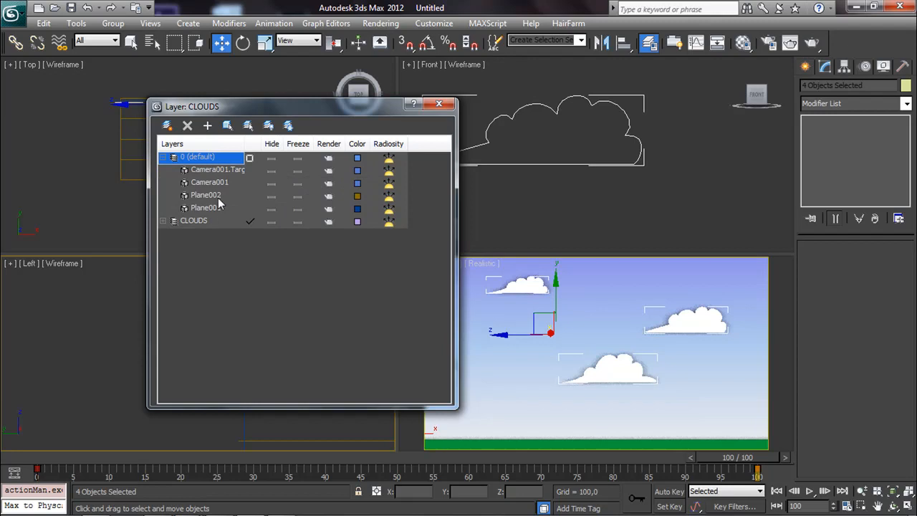
{"action": "left_click", "coordinate": [207, 195]}
{"action": "left_click", "coordinate": [212, 208]}
{"action": "left_click", "coordinate": [208, 195], "text": "ctrl"}
{"action": "left_click", "coordinate": [167, 126]}
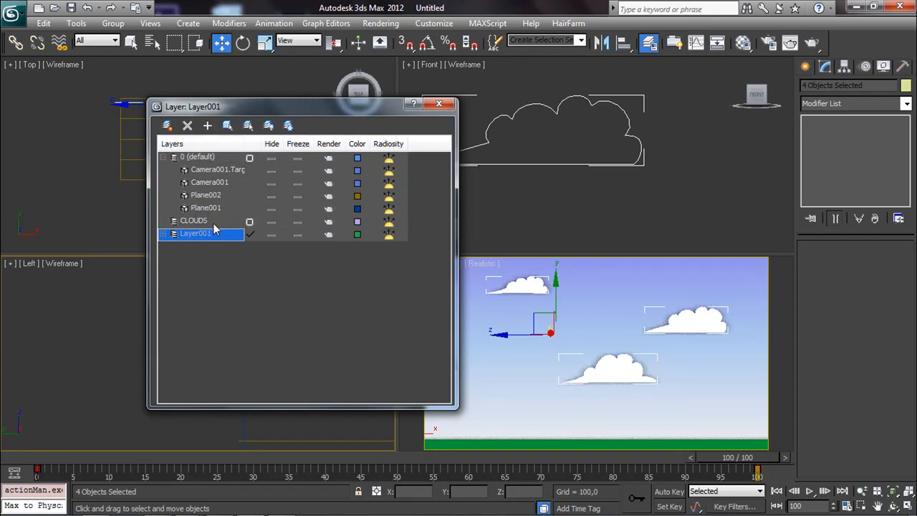
{"action": "left_click", "coordinate": [212, 232]}
{"action": "left_click", "coordinate": [209, 232]}
{"action": "left_click_drag", "start_coordinate": [230, 234], "coordinate": [179, 233]}
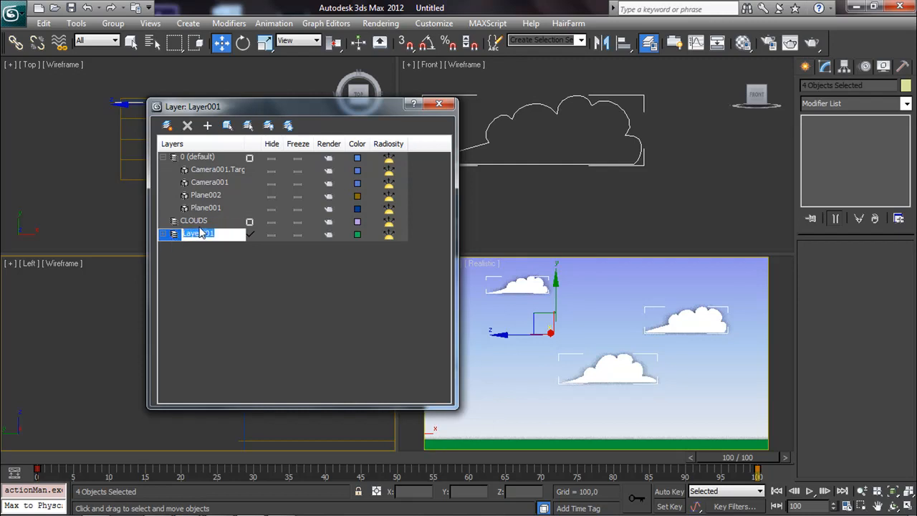
{"action": "type", "text": "BG"}
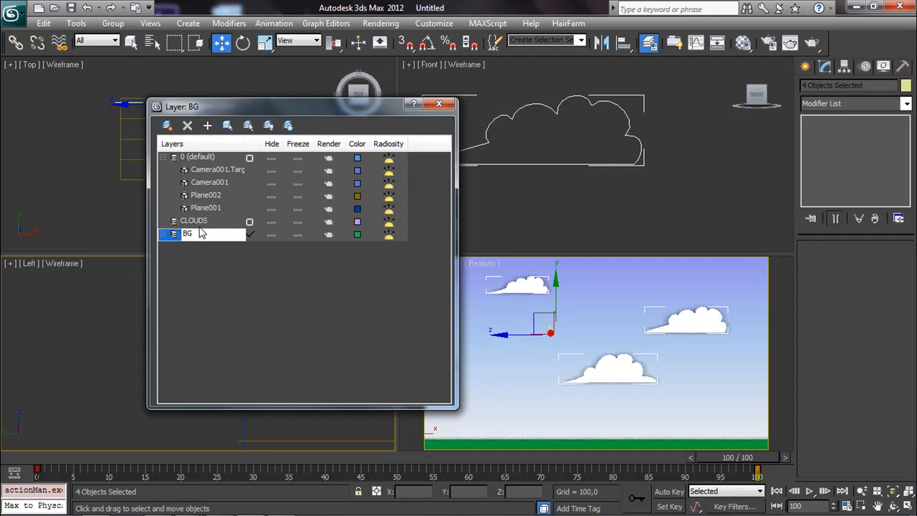
{"action": "left_click", "coordinate": [218, 330]}
- Test freezing and unfreezing the BG layer, and expand it to check which objects it holds
{"action": "left_click", "coordinate": [268, 235]}
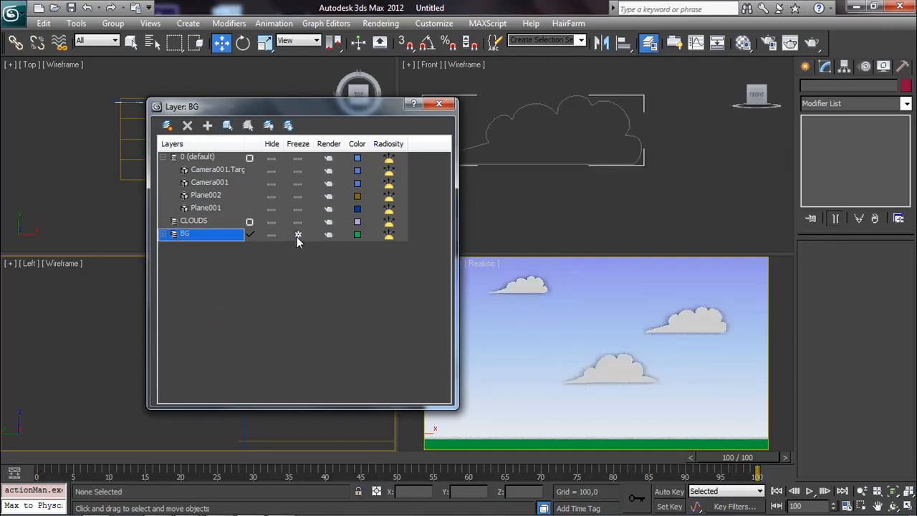
{"action": "left_click", "coordinate": [296, 236]}
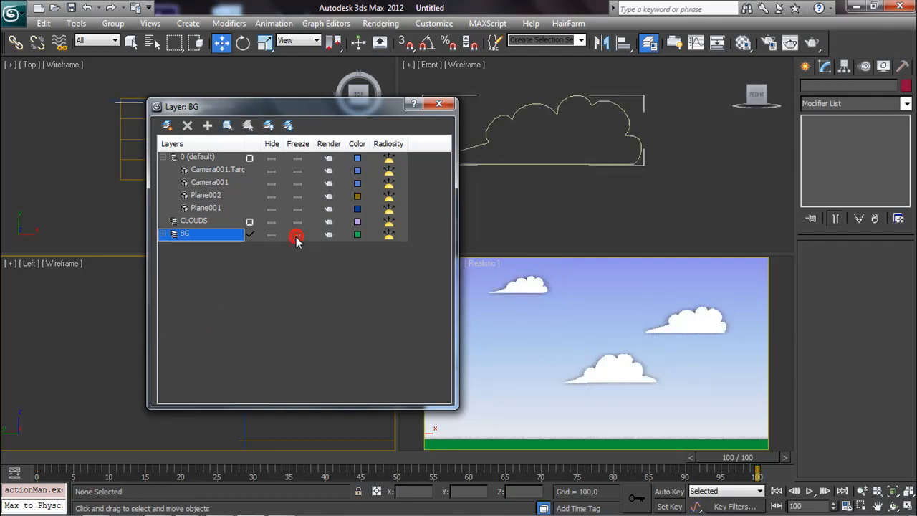
{"action": "left_click", "coordinate": [162, 234]}
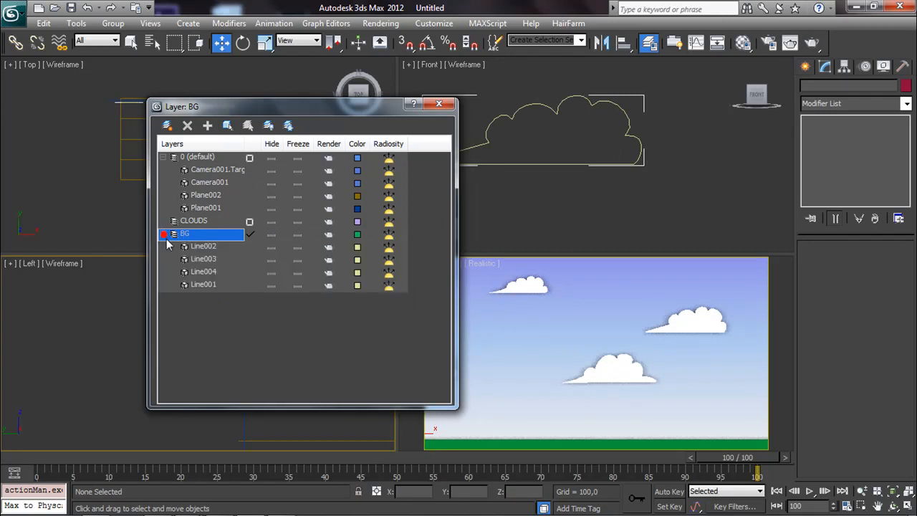
- Transfer Line001, Line002, Line003 and Line004 from the BG layer into the CLOUDS layer
{"action": "left_click", "coordinate": [197, 297]}
{"action": "left_click", "coordinate": [210, 248]}
{"action": "left_click", "coordinate": [209, 260], "text": "ctrl"}
{"action": "left_click", "coordinate": [210, 272], "text": "ctrl"}
{"action": "left_click", "coordinate": [209, 285], "text": "ctrl"}
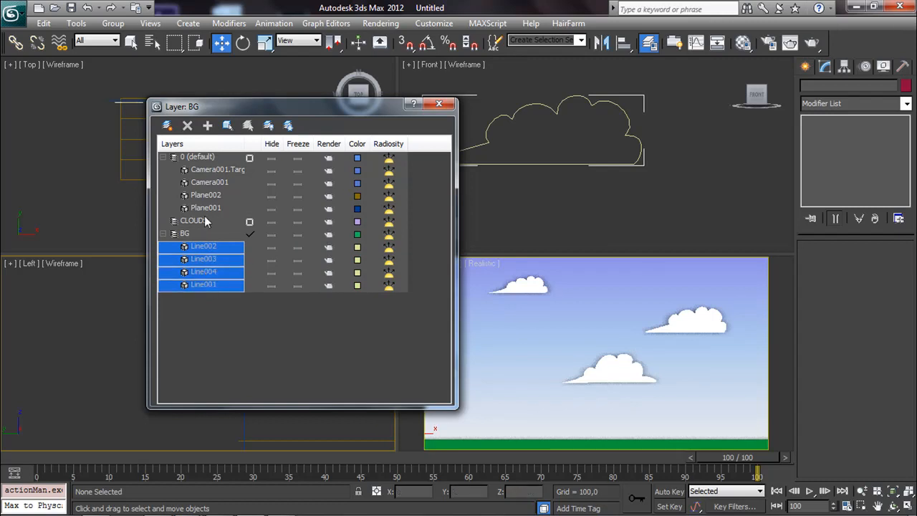
{"action": "left_click", "coordinate": [206, 247]}
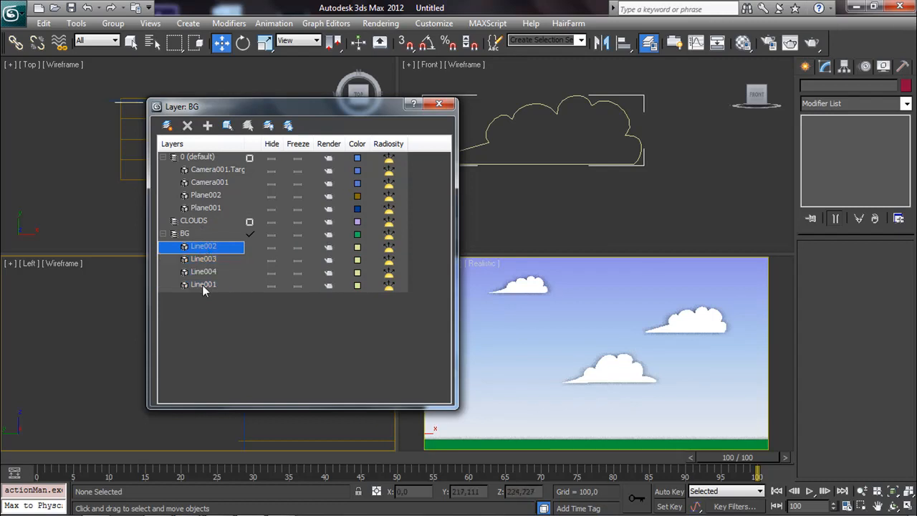
{"action": "left_click", "coordinate": [203, 286], "text": "shift"}
{"action": "left_click", "coordinate": [200, 223]}
{"action": "left_click", "coordinate": [205, 247]}
{"action": "left_click", "coordinate": [203, 284], "text": "shift"}
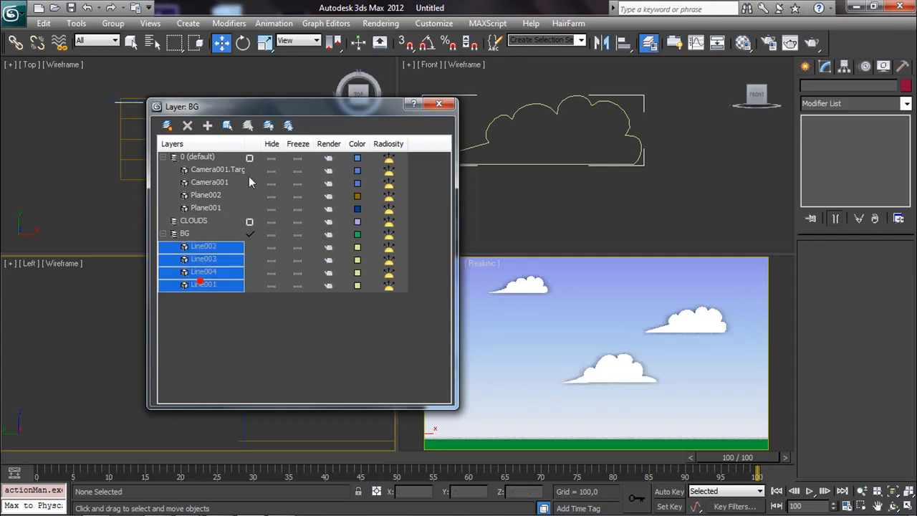
{"action": "left_click", "coordinate": [228, 125]}
{"action": "left_click", "coordinate": [203, 222]}
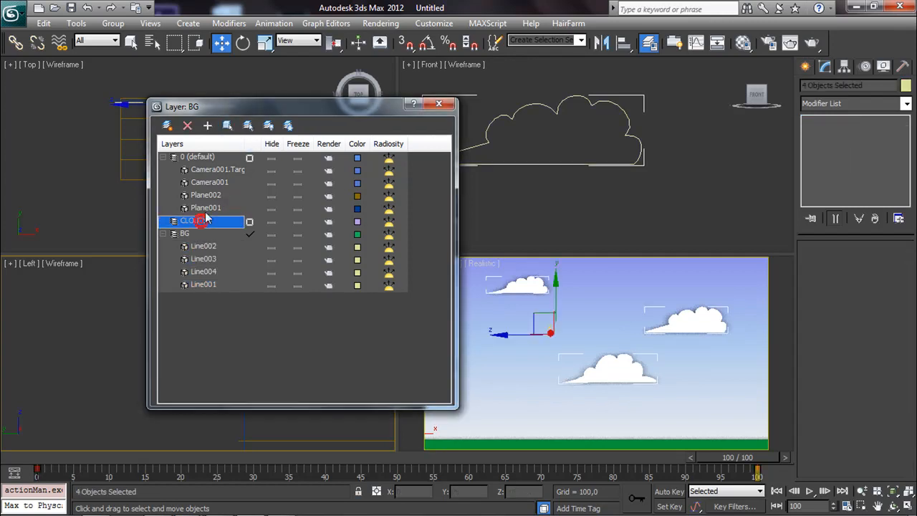
{"action": "left_click", "coordinate": [207, 125]}
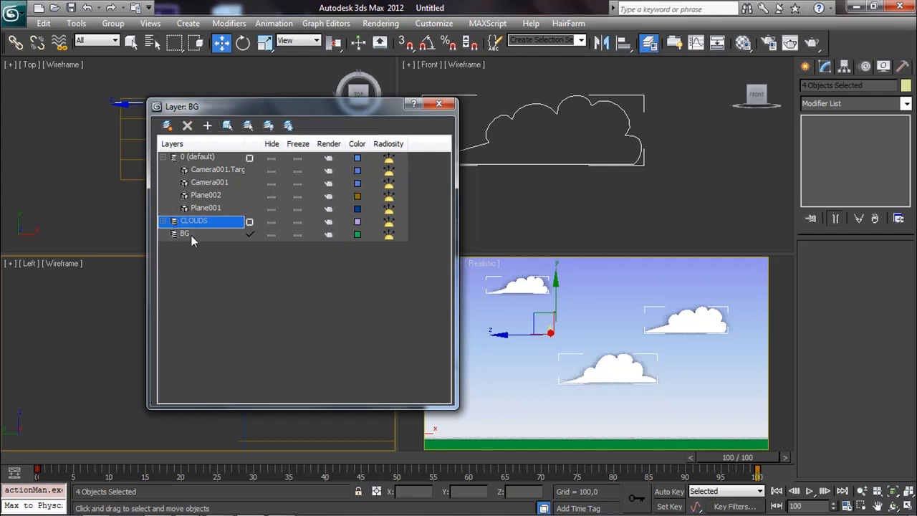
- Transfer Plane001 and Plane002 from the default layer into the BG layer
{"action": "left_click", "coordinate": [209, 195]}
{"action": "left_click", "coordinate": [211, 209], "text": "shift"}
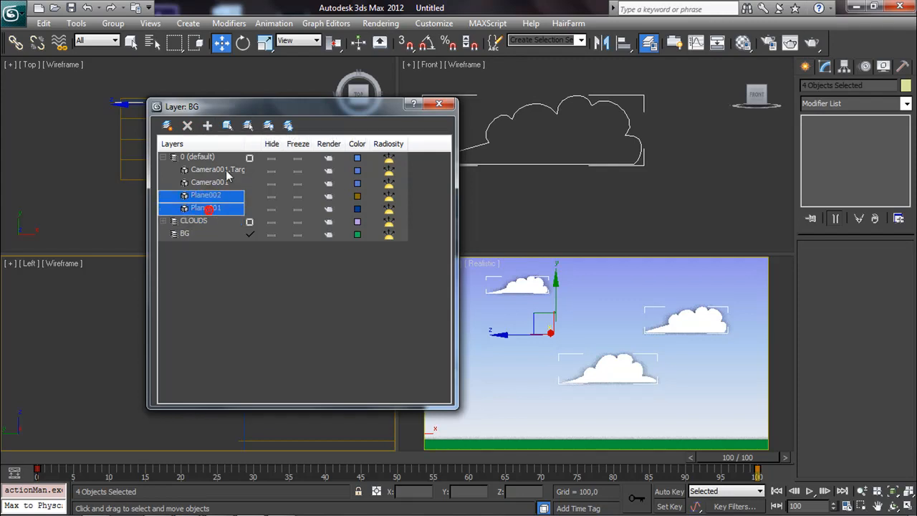
{"action": "left_click", "coordinate": [230, 126]}
{"action": "left_click", "coordinate": [185, 233]}
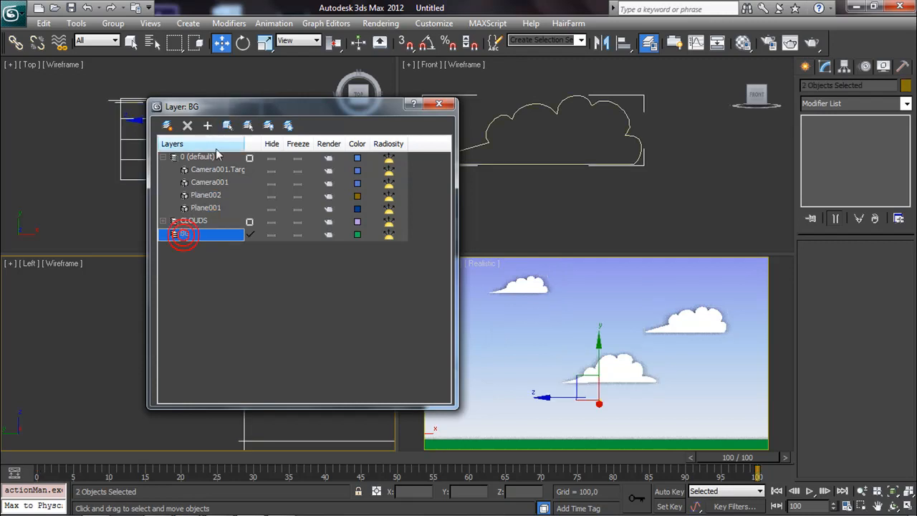
{"action": "left_click", "coordinate": [209, 126]}
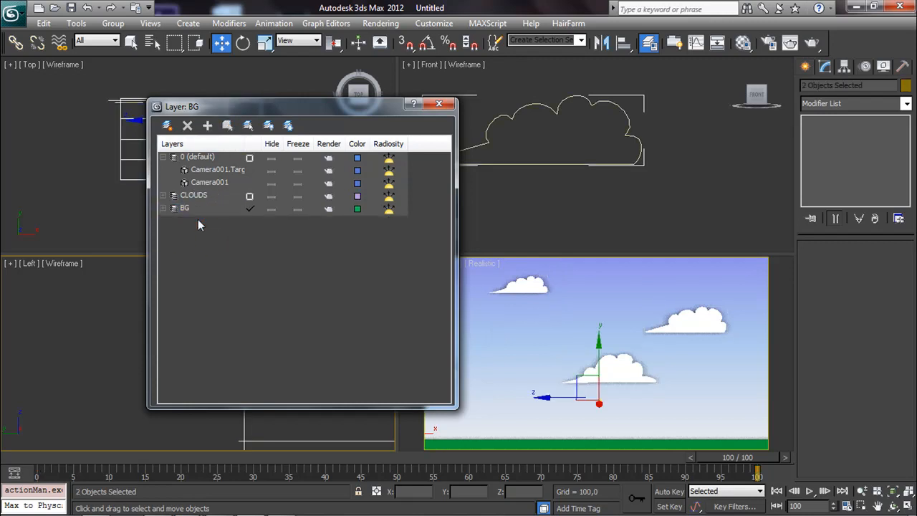
- Hide and unhide the BG and CLOUDS layers in turn to check which objects each one controls
{"action": "left_click", "coordinate": [277, 210]}
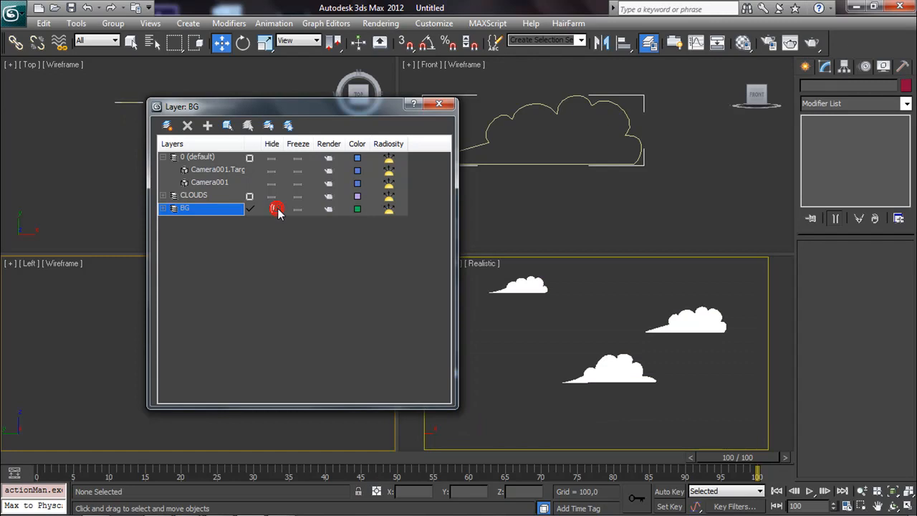
{"action": "left_click", "coordinate": [275, 209]}
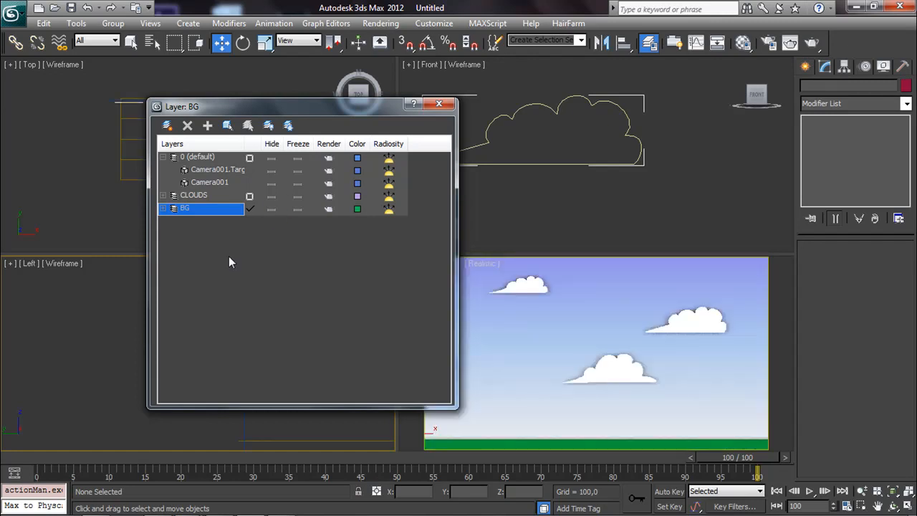
{"action": "left_click", "coordinate": [272, 196]}
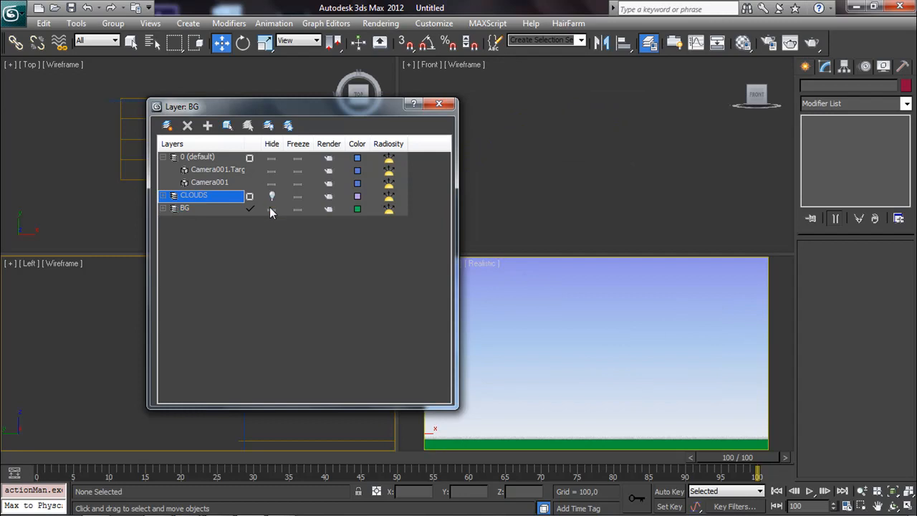
{"action": "left_click", "coordinate": [272, 210]}
{"action": "left_click", "coordinate": [271, 196]}
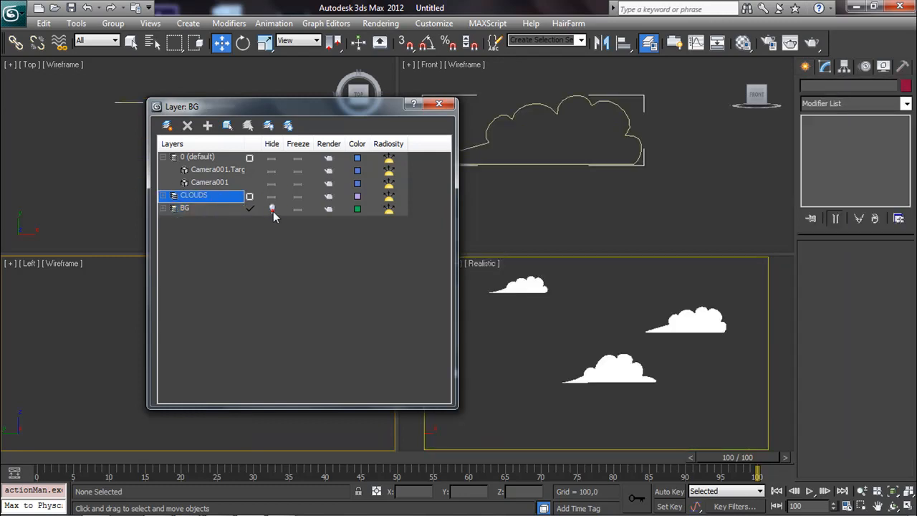
{"action": "left_click", "coordinate": [271, 209]}
- Freeze both the BG and CLOUDS layers and close the layer manager
{"action": "left_click", "coordinate": [297, 209]}
{"action": "left_click", "coordinate": [297, 196]}
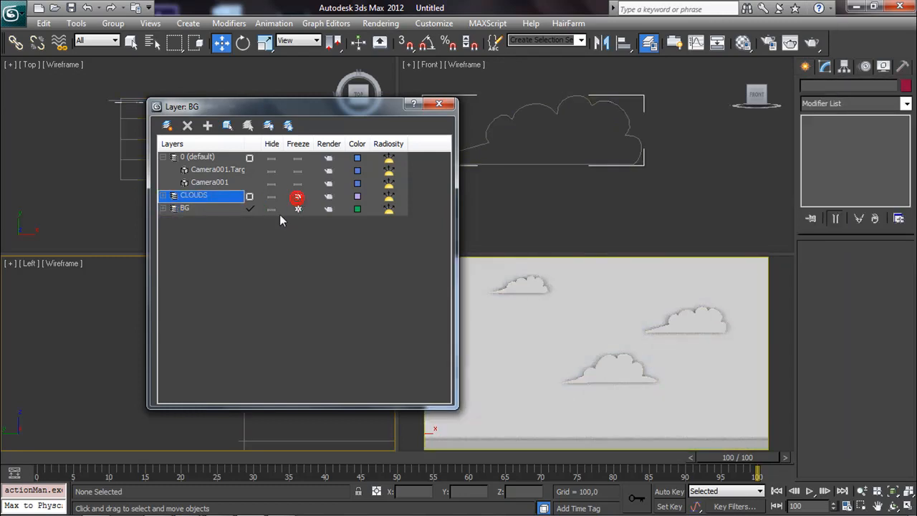
{"action": "left_click", "coordinate": [439, 104]}
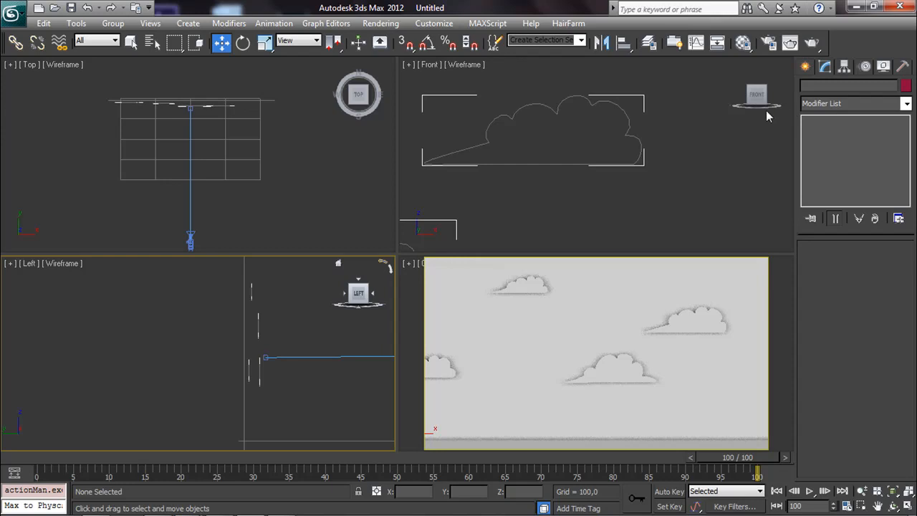
- Draw a circle spline with a radius of about 23 in the Top view, in front of the clouds
{"action": "left_click", "coordinate": [805, 67]}
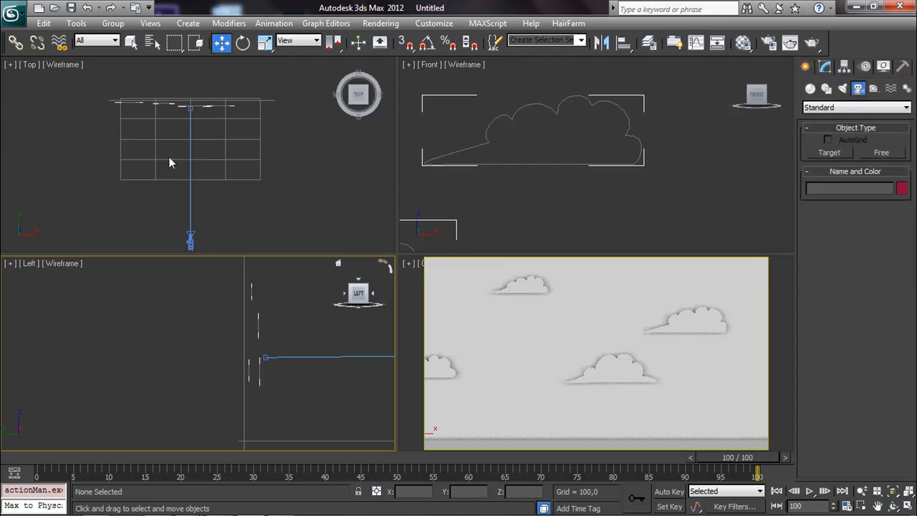
{"action": "scroll", "coordinate": [184, 175], "scroll_direction": "up", "scroll_amount": 6}
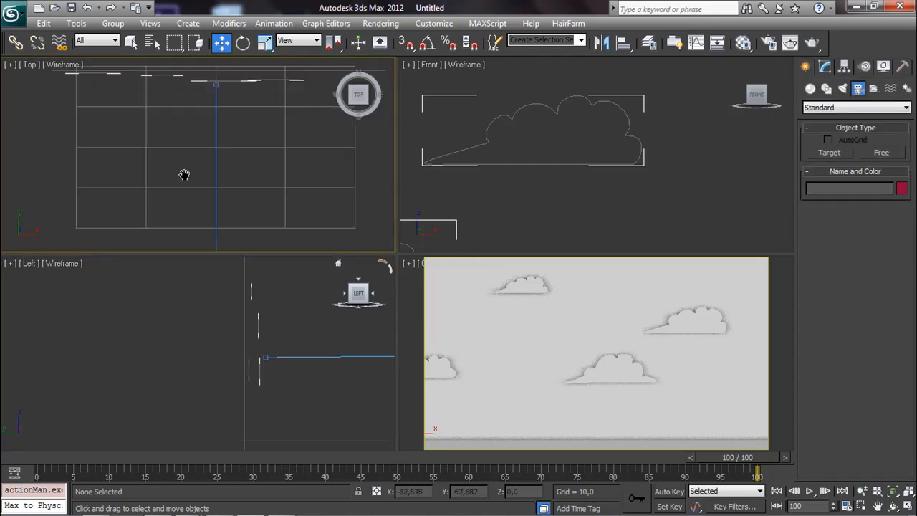
{"action": "left_click", "coordinate": [827, 89]}
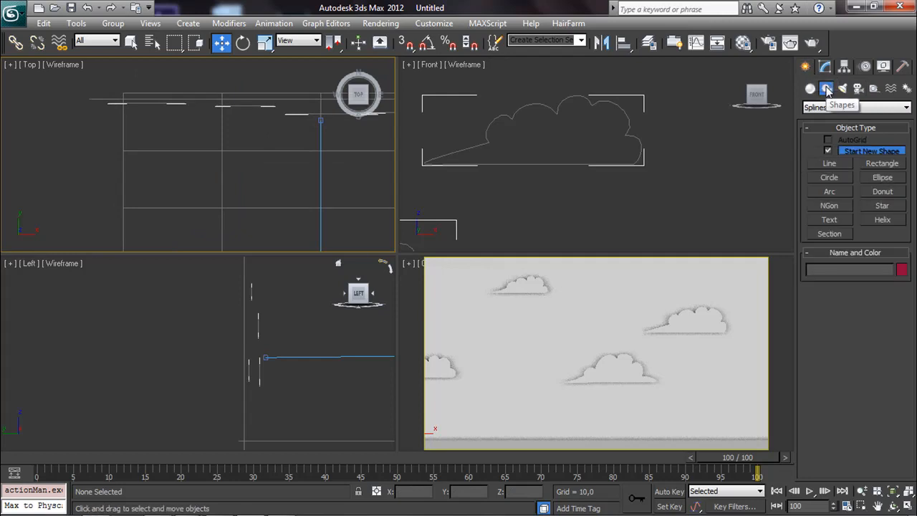
{"action": "left_click", "coordinate": [829, 177]}
{"action": "left_click_drag", "start_coordinate": [241, 171], "coordinate": [248, 180]}
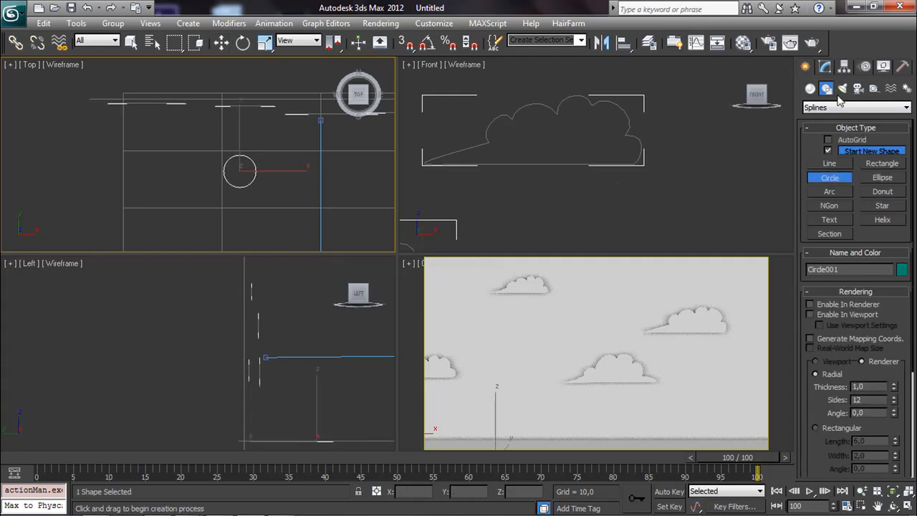
- Convert the new circle to an editable spline
{"action": "left_click", "coordinate": [826, 66]}
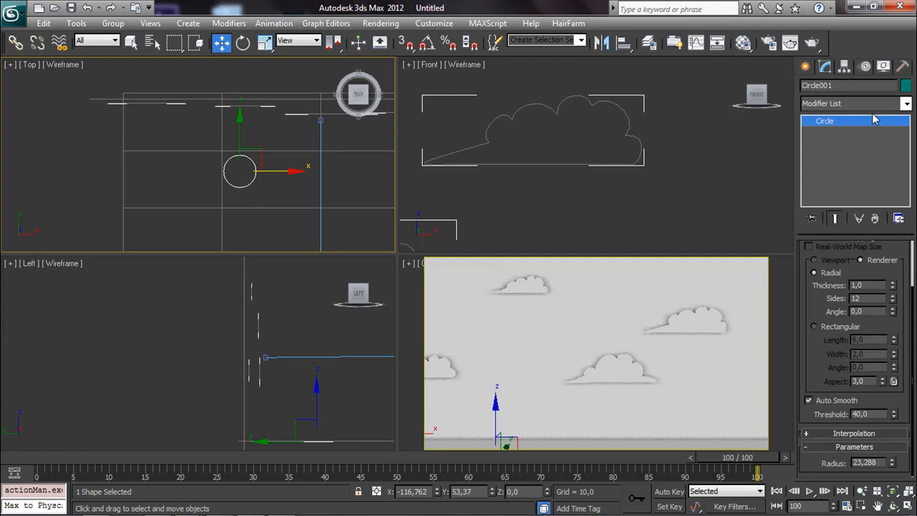
{"action": "left_click", "coordinate": [907, 103]}
{"action": "left_click", "coordinate": [907, 103]}
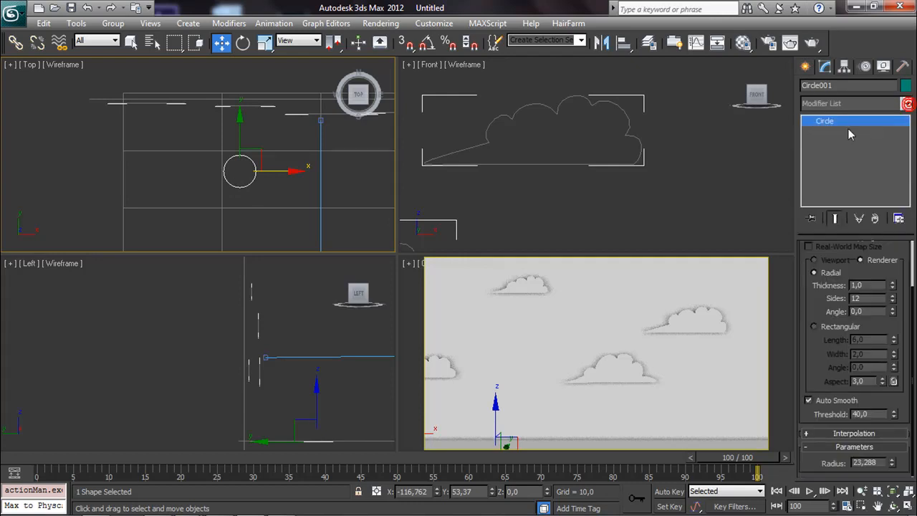
{"action": "right_click", "coordinate": [855, 134]}
{"action": "left_click", "coordinate": [844, 208]}
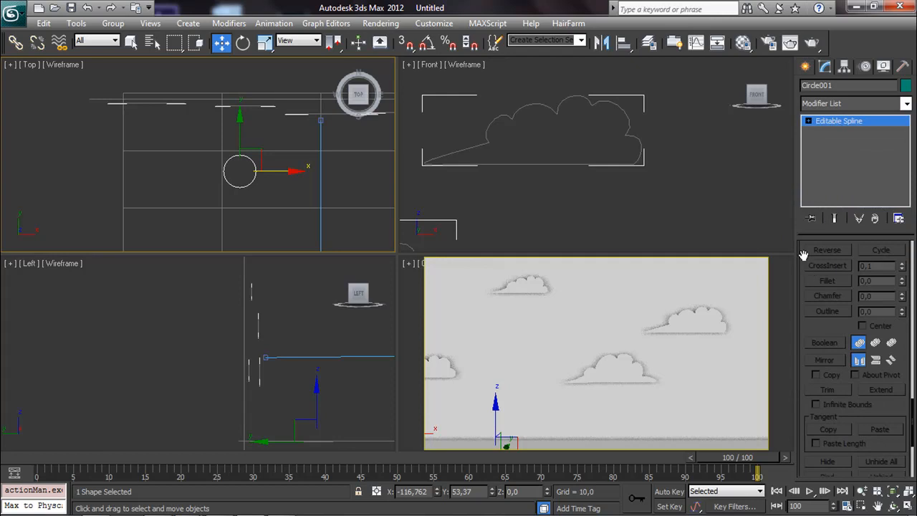
- Refine the circle with twelve extra vertices, adding three between each pair of original vertices
{"action": "scroll", "coordinate": [804, 255], "scroll_direction": "up", "scroll_amount": 5}
{"action": "left_click", "coordinate": [809, 120]}
{"action": "left_click", "coordinate": [836, 142]}
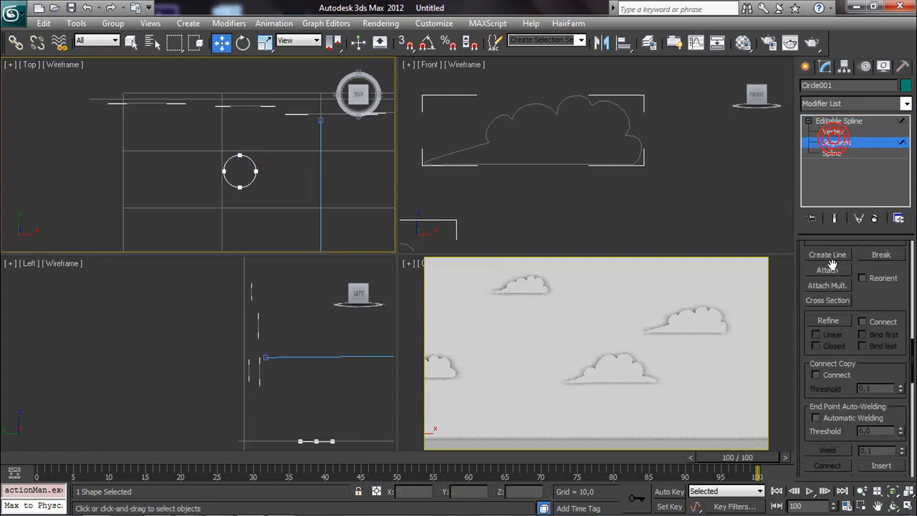
{"action": "left_click_drag", "start_coordinate": [865, 310], "coordinate": [866, 348]}
{"action": "left_click", "coordinate": [836, 360]}
{"action": "scroll", "coordinate": [285, 194], "scroll_direction": "up", "scroll_amount": 3}
{"action": "middle_click_drag", "start_coordinate": [275, 186], "coordinate": [238, 169]}
{"action": "left_click", "coordinate": [227, 192]}
{"action": "left_click", "coordinate": [237, 208]}
{"action": "left_click", "coordinate": [253, 218]}
{"action": "left_click", "coordinate": [294, 217]}
{"action": "left_click", "coordinate": [309, 203]}
{"action": "left_click", "coordinate": [316, 190]}
{"action": "left_click", "coordinate": [313, 156]}
{"action": "left_click", "coordinate": [301, 142]}
{"action": "left_click", "coordinate": [290, 134]}
{"action": "left_click", "coordinate": [257, 133]}
{"action": "left_click", "coordinate": [240, 143]}
{"action": "left_click", "coordinate": [228, 164]}
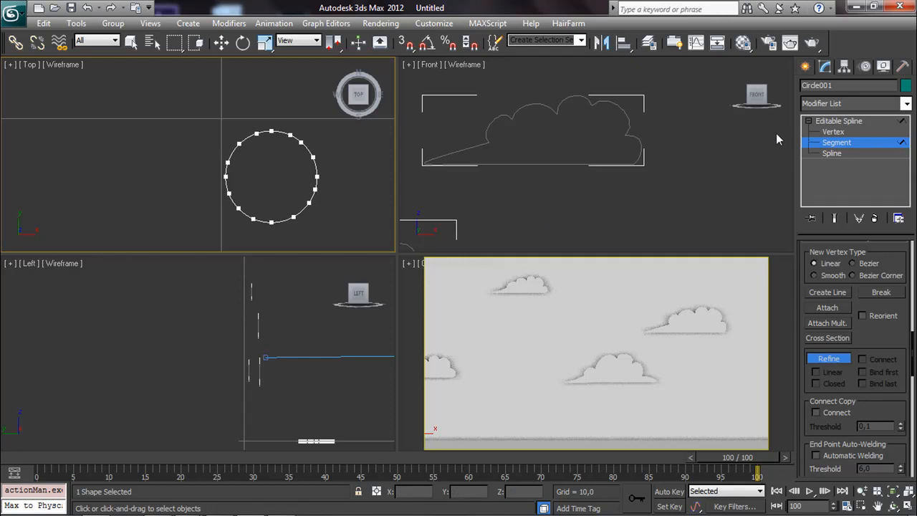
- Move vertices on the circle's lower-left, upper-left and upper-right sides outward to form irregular wavy points
{"action": "left_click", "coordinate": [838, 121]}
{"action": "key", "text": "w"}
{"action": "key", "text": "1"}
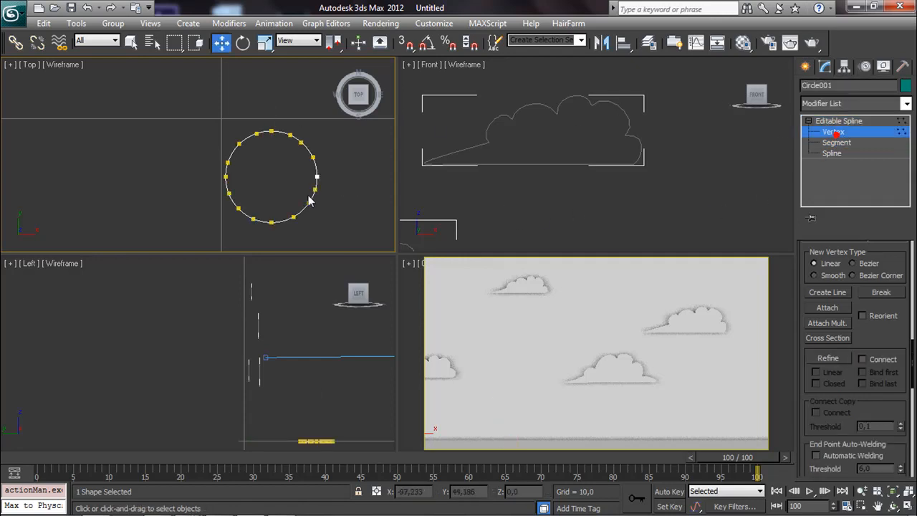
{"action": "scroll", "coordinate": [354, 181], "scroll_direction": "up", "scroll_amount": 3}
{"action": "middle_click_drag", "start_coordinate": [297, 180], "coordinate": [205, 113]}
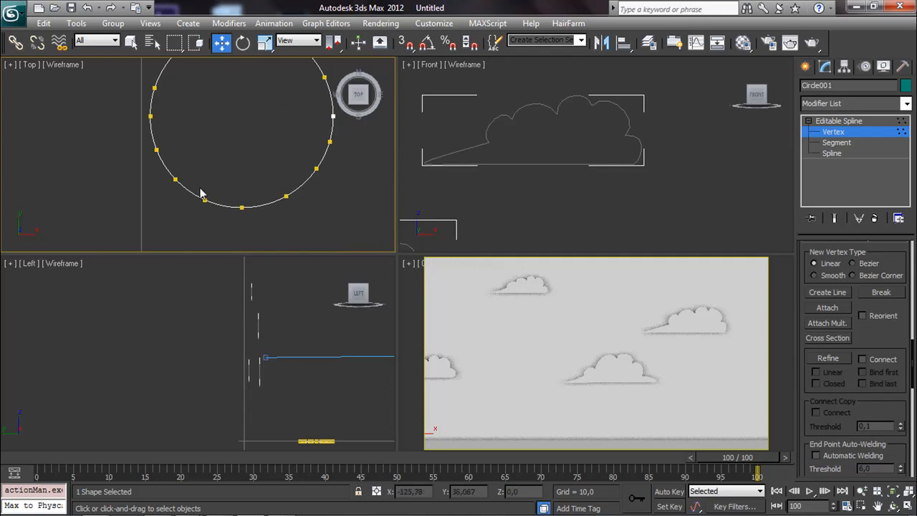
{"action": "left_click_drag", "start_coordinate": [227, 188], "coordinate": [148, 153]}
{"action": "middle_click_drag", "start_coordinate": [285, 124], "coordinate": [210, 154]}
{"action": "left_click_drag", "start_coordinate": [224, 133], "coordinate": [317, 76]}
{"action": "middle_click_drag", "start_coordinate": [224, 174], "coordinate": [258, 222]}
{"action": "left_click_drag", "start_coordinate": [177, 153], "coordinate": [106, 85]}
{"action": "left_click", "coordinate": [242, 117]}
{"action": "left_click_drag", "start_coordinate": [259, 96], "coordinate": [266, 85]}
- Reshape the outline's lower-right vertices into another outward point, completing the irregular star-like splat shape
{"action": "scroll", "coordinate": [178, 129], "scroll_direction": "down", "scroll_amount": 3}
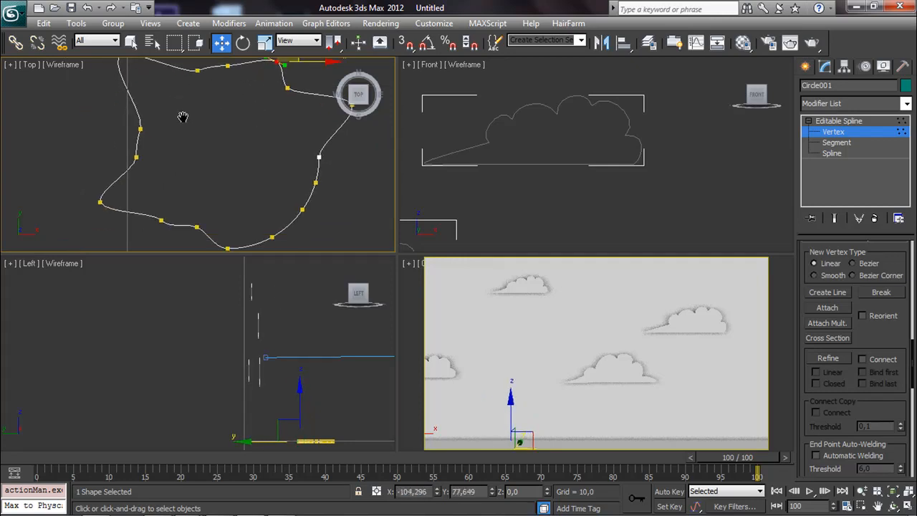
{"action": "left_click", "coordinate": [251, 213]}
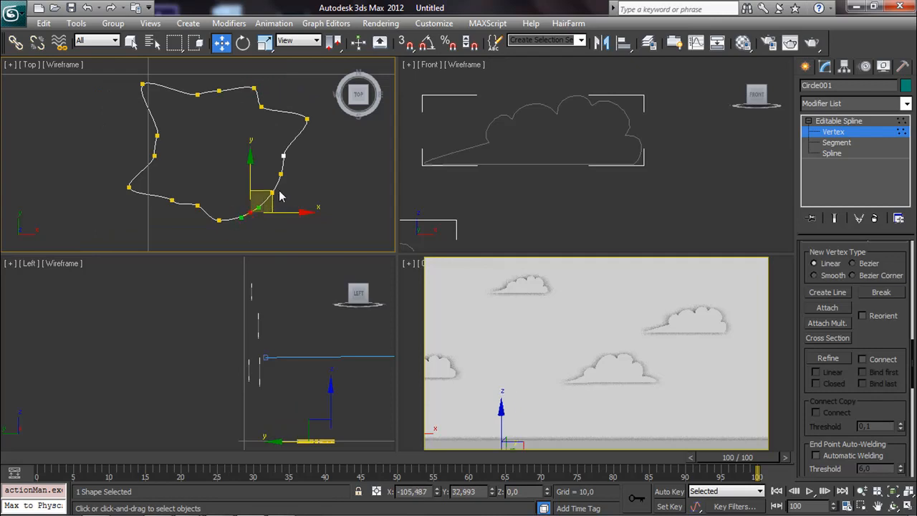
{"action": "mouse_move", "coordinate": [291, 205]}
{"action": "left_mouse_down"}
{"action": "mouse_move", "coordinate": [307, 185]}
{"action": "mouse_move", "coordinate": [307, 203]}
{"action": "left_mouse_up"}
{"action": "left_click_drag", "start_coordinate": [210, 229], "coordinate": [233, 206]}
{"action": "scroll", "coordinate": [285, 189], "scroll_direction": "down", "scroll_amount": 3}
{"action": "left_click", "coordinate": [287, 187]}
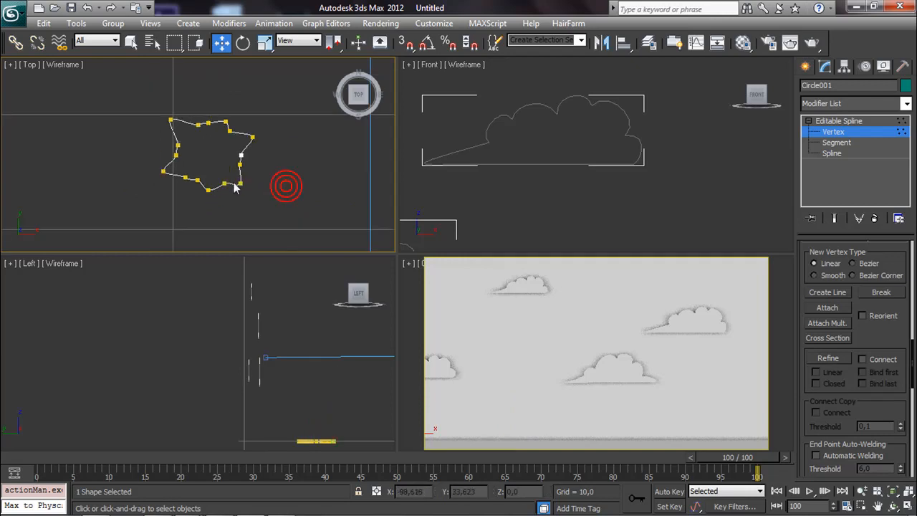
{"action": "middle_click_drag", "start_coordinate": [252, 183], "coordinate": [239, 216]}
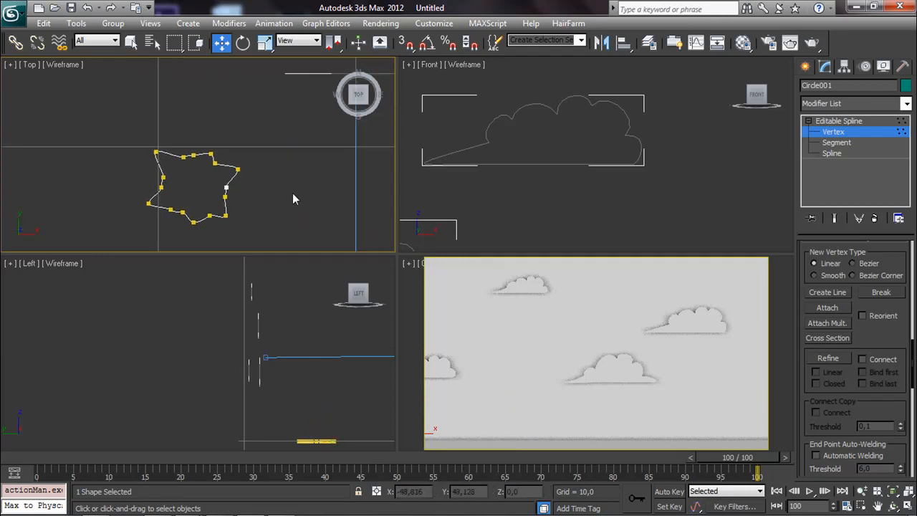
- Leave vertex editing and add an Edit Poly modifier to the splat-shaped spline
{"action": "left_click", "coordinate": [835, 122]}
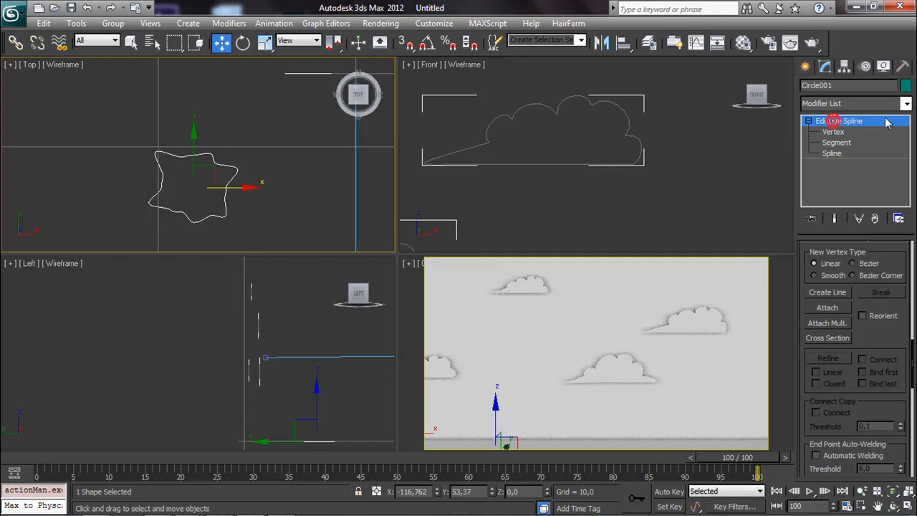
{"action": "left_click", "coordinate": [906, 103]}
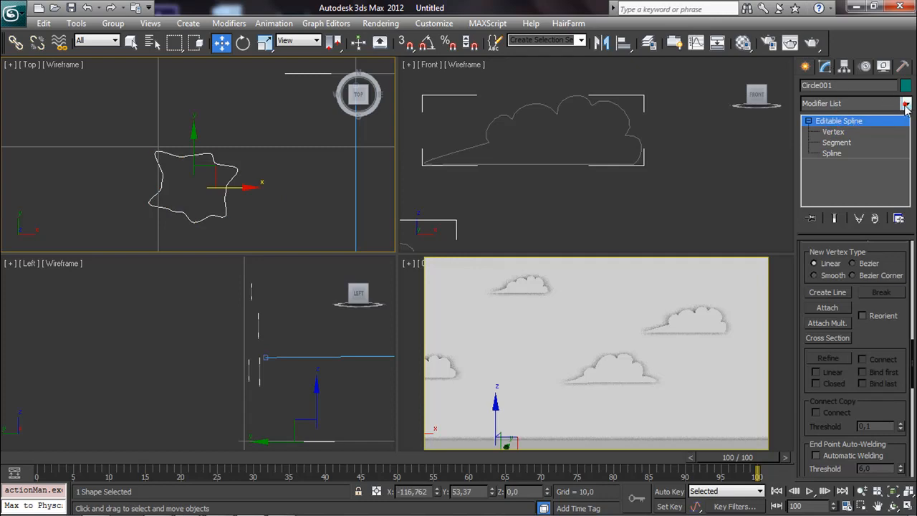
{"action": "left_click_drag", "start_coordinate": [906, 144], "coordinate": [910, 222]}
{"action": "left_click", "coordinate": [870, 162]}
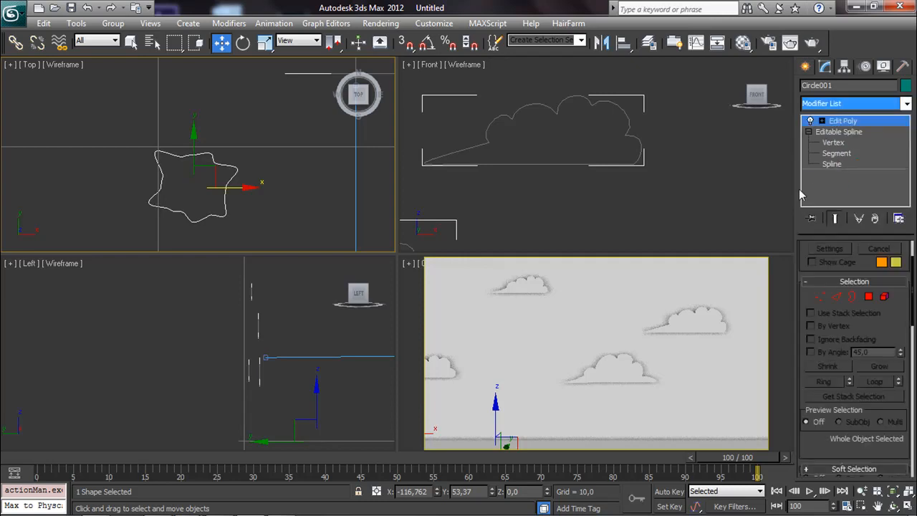
- Change the Left view to a shaded Perspective view, framed on the splat shape and seen from above
{"action": "right_click", "coordinate": [563, 338]}
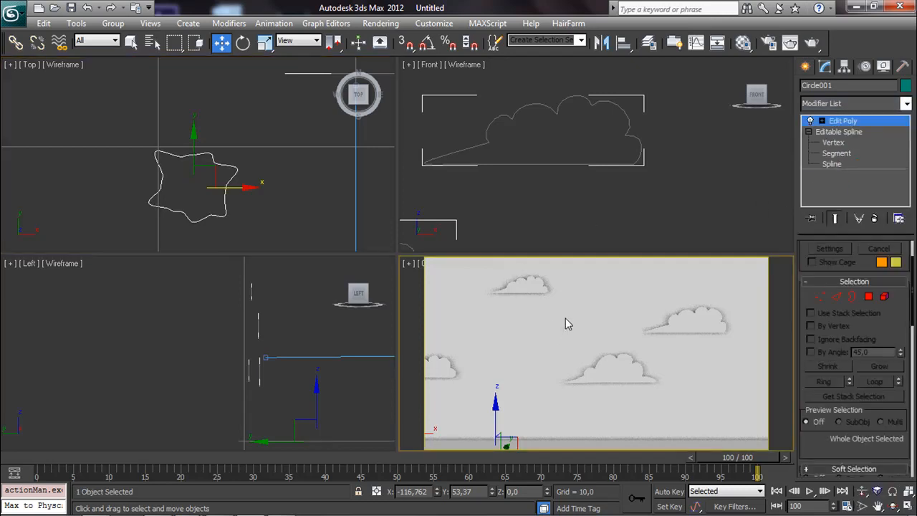
{"action": "right_click", "coordinate": [244, 346]}
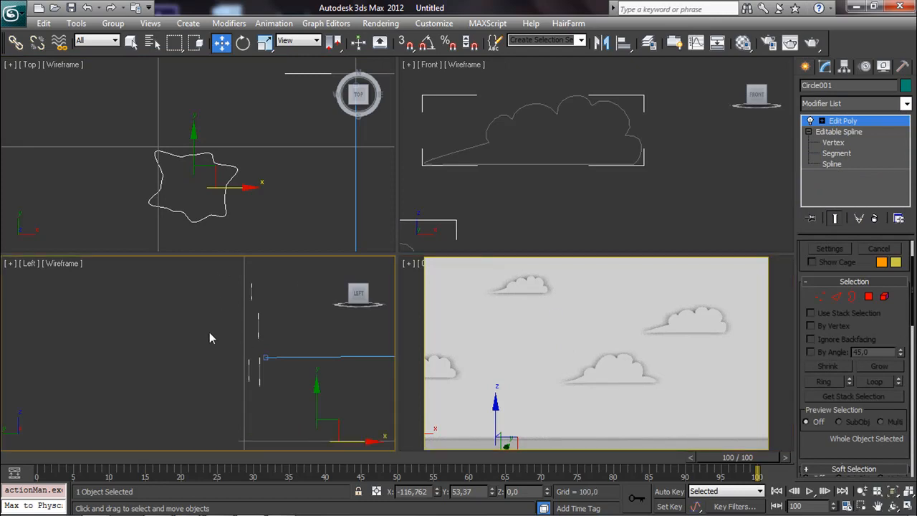
{"action": "key", "text": "p"}
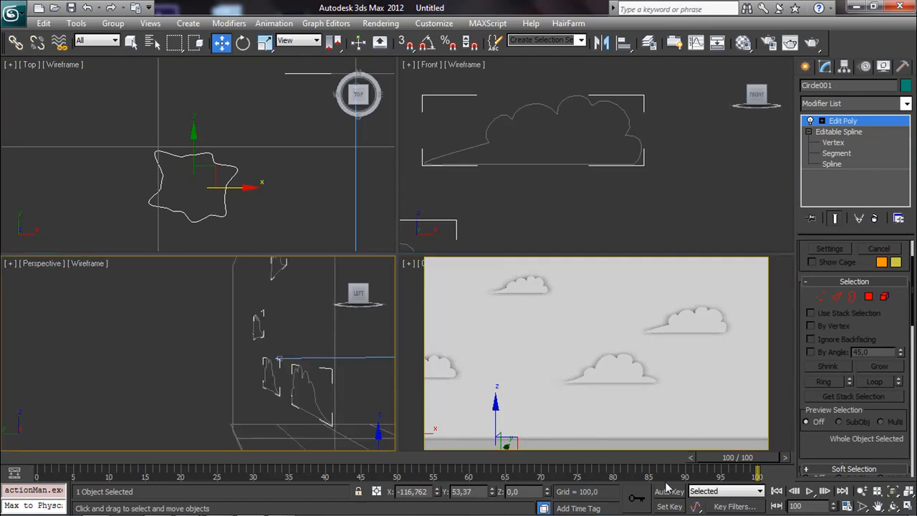
{"action": "left_click", "coordinate": [893, 491]}
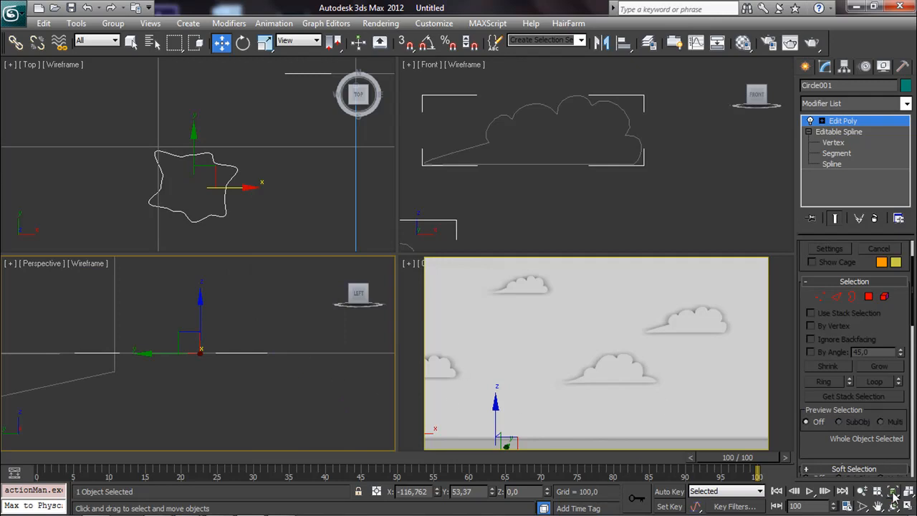
{"action": "middle_click_drag", "start_coordinate": [254, 328], "coordinate": [226, 361], "text": "alt"}
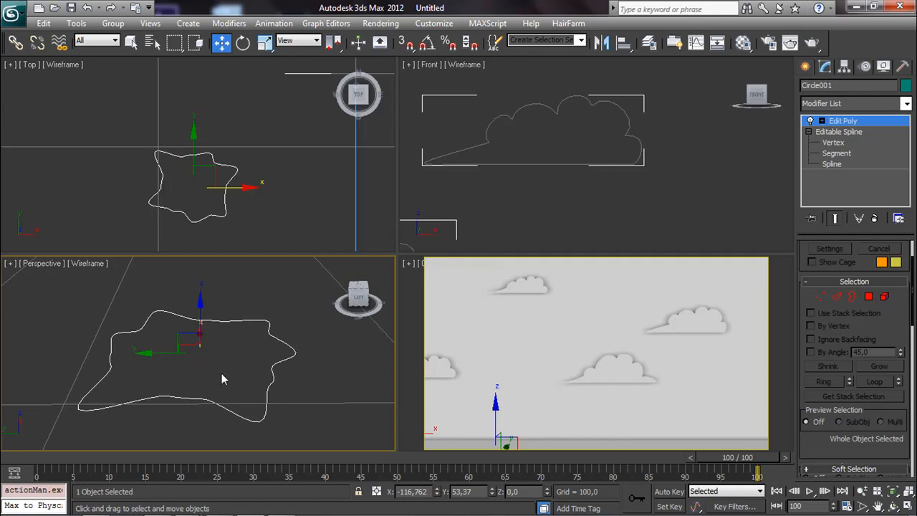
{"action": "left_click", "coordinate": [88, 266]}
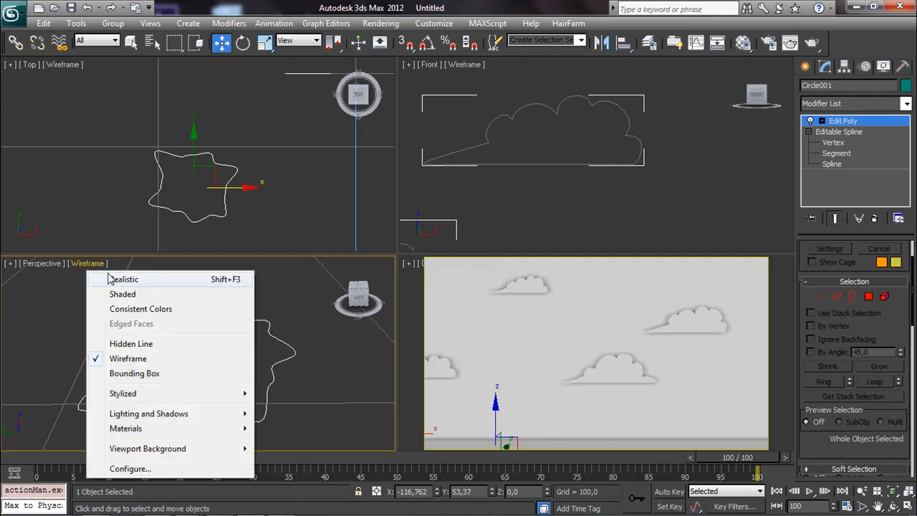
{"action": "left_click", "coordinate": [119, 294]}
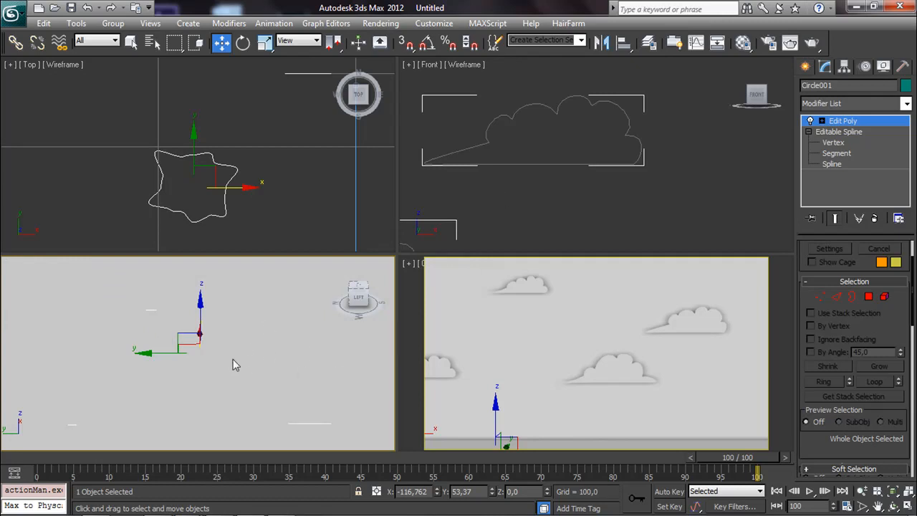
- Hide the CLOUDS layer in the layer manager and close the manager
{"action": "left_click", "coordinate": [648, 42]}
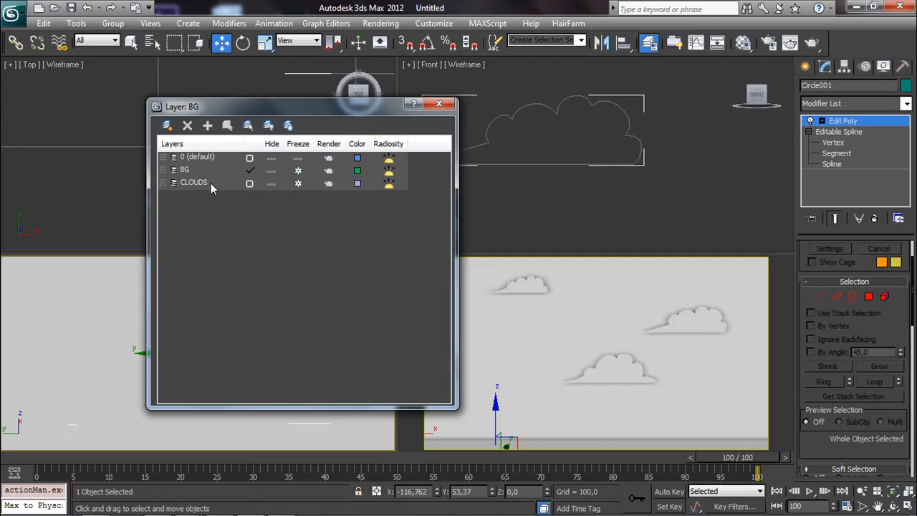
{"action": "left_click", "coordinate": [273, 184]}
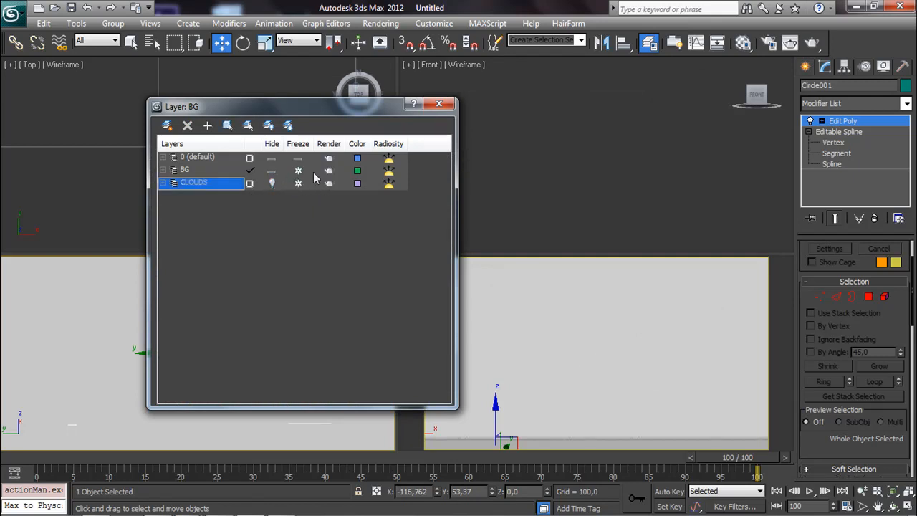
{"action": "left_click", "coordinate": [297, 183]}
{"action": "left_click", "coordinate": [440, 106]}
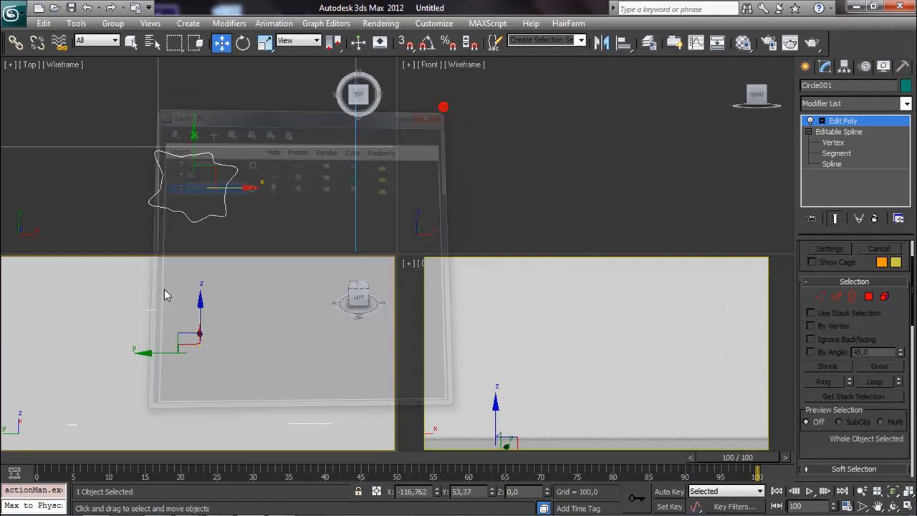
- Isolate the selected splat shape and centre it in the Perspective view
{"action": "middle_click_drag", "start_coordinate": [180, 330], "coordinate": [226, 324]}
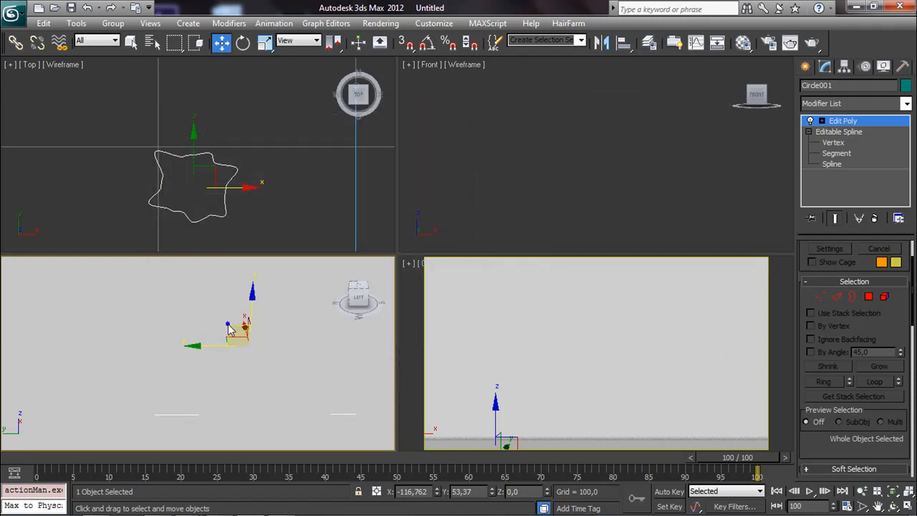
{"action": "right_click", "coordinate": [226, 324]}
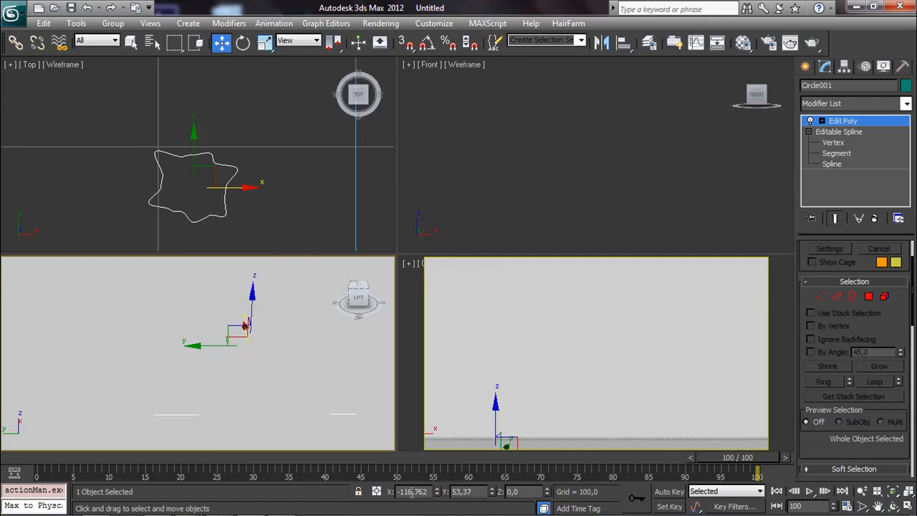
{"action": "right_click", "coordinate": [162, 360]}
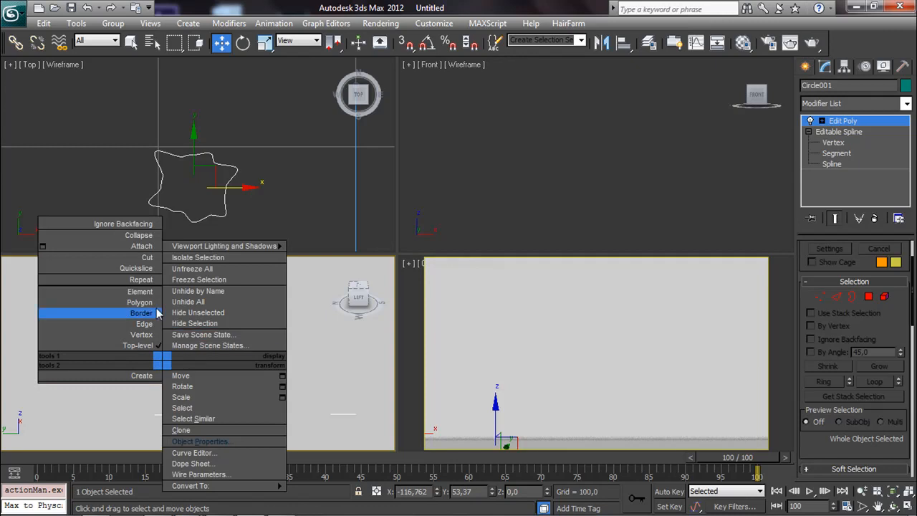
{"action": "left_click", "coordinate": [179, 258]}
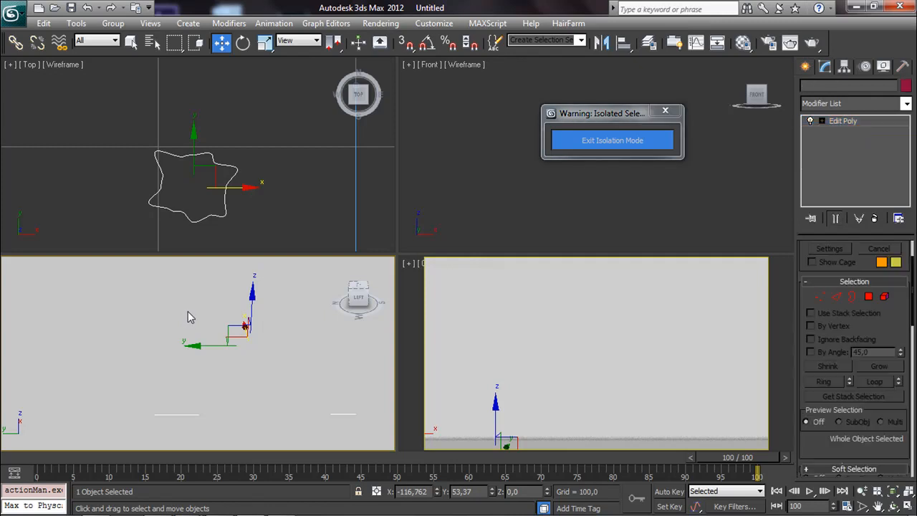
{"action": "scroll", "coordinate": [192, 332], "scroll_direction": "down", "scroll_amount": 3}
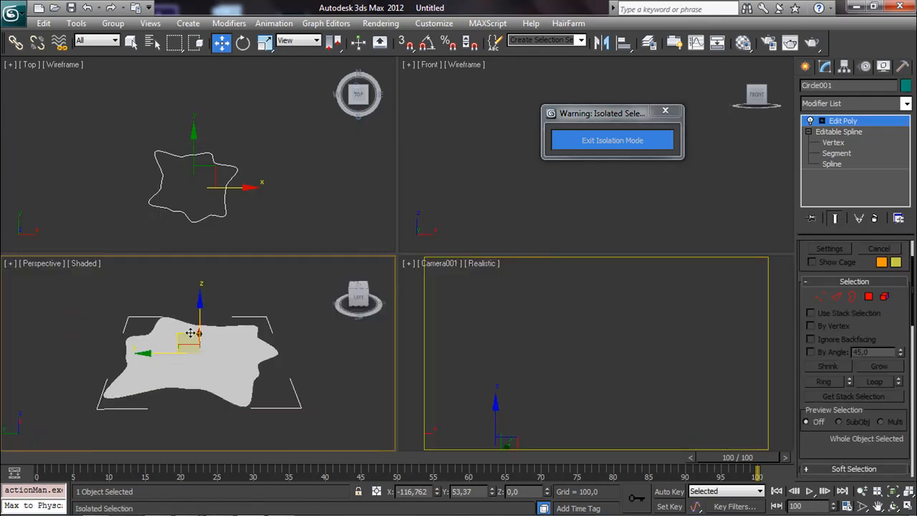
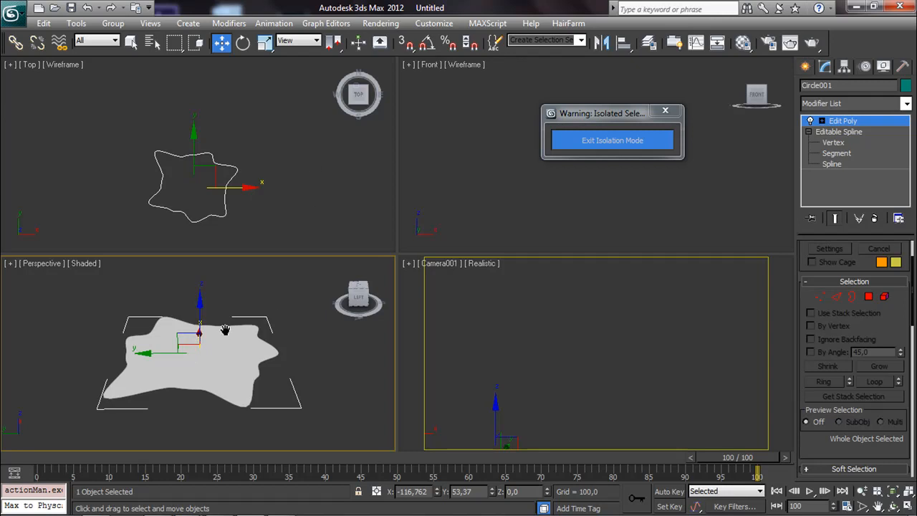
{"action": "middle_click_drag", "start_coordinate": [225, 334], "coordinate": [227, 348]}
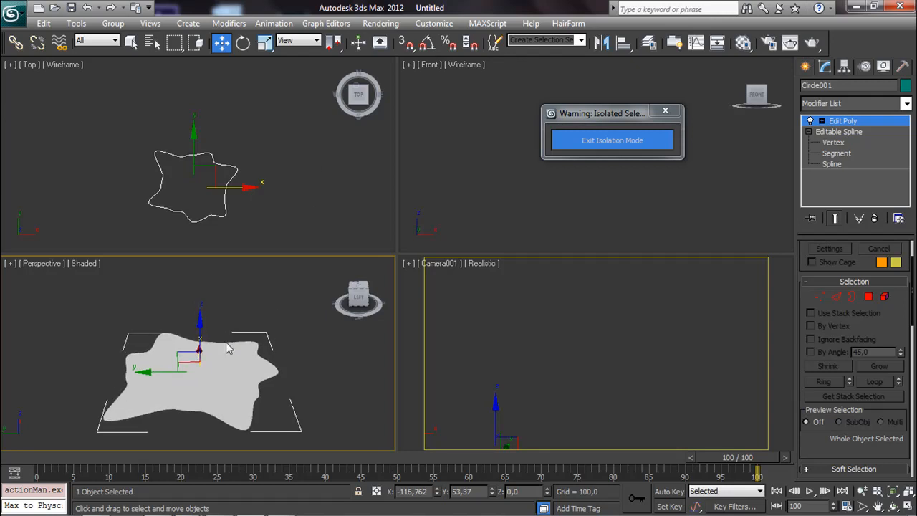
- Change the Perspective view to a wireframe Front view with free space above the splat shape
{"action": "key", "text": "f"}
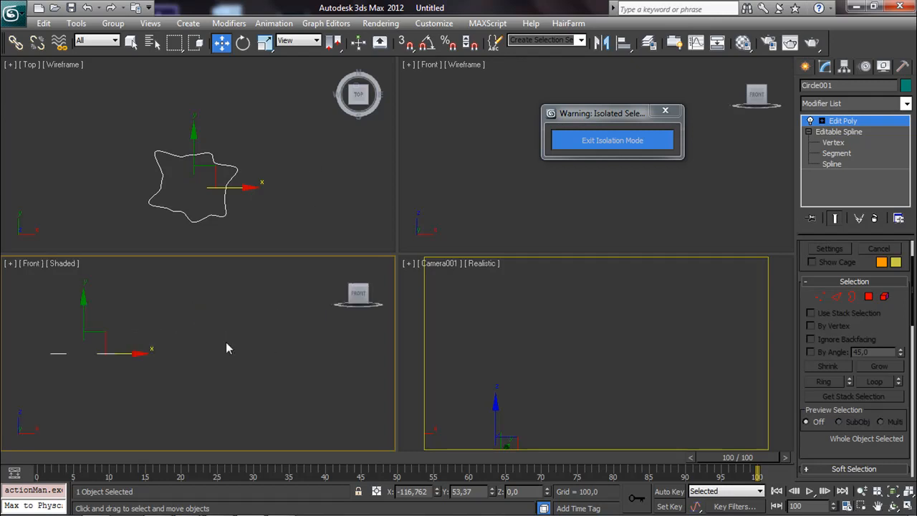
{"action": "key", "text": "F3"}
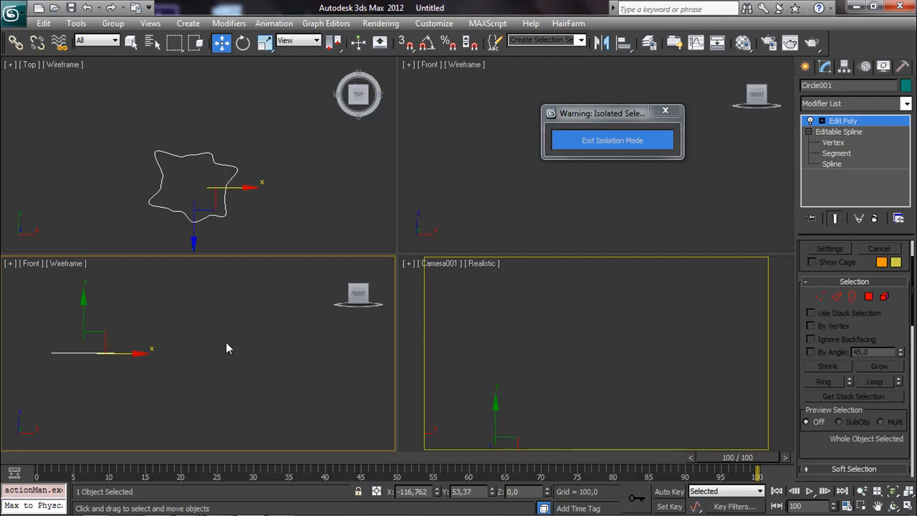
{"action": "middle_click_drag", "start_coordinate": [111, 307], "coordinate": [208, 405]}
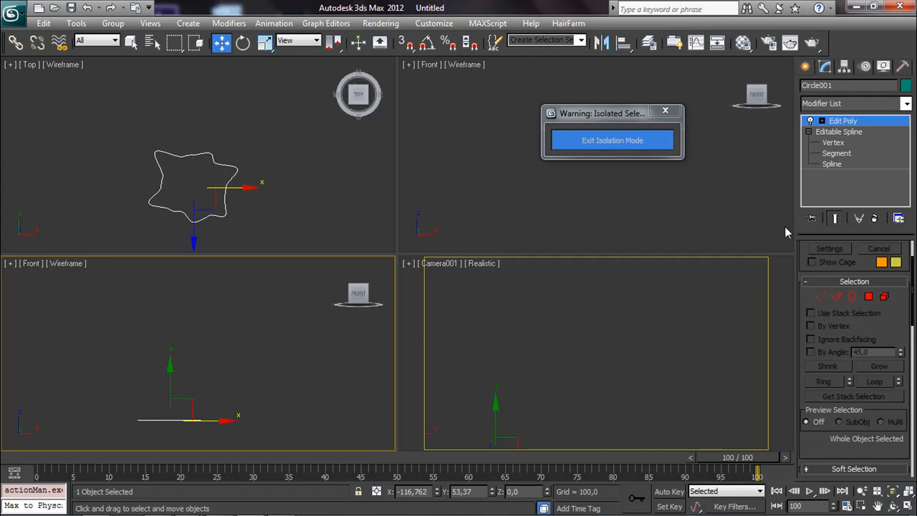
{"action": "scroll", "coordinate": [817, 351], "scroll_direction": "up", "scroll_amount": 3}
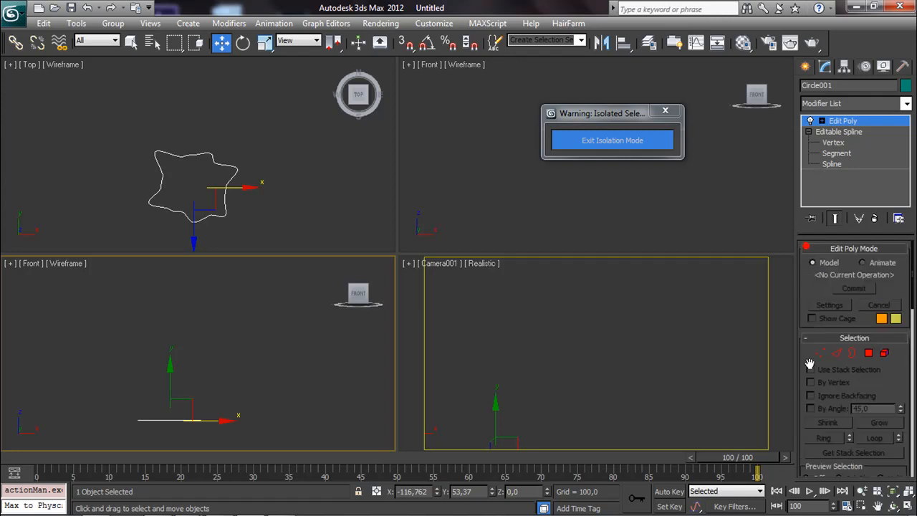
- Draw a curved three-point line rising from the splat shape in the Front view
{"action": "left_click", "coordinate": [806, 66]}
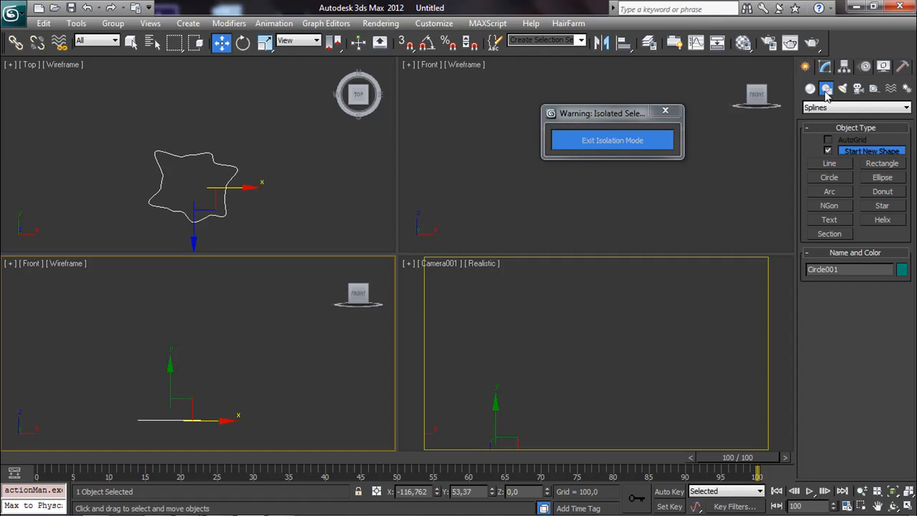
{"action": "left_click", "coordinate": [830, 163]}
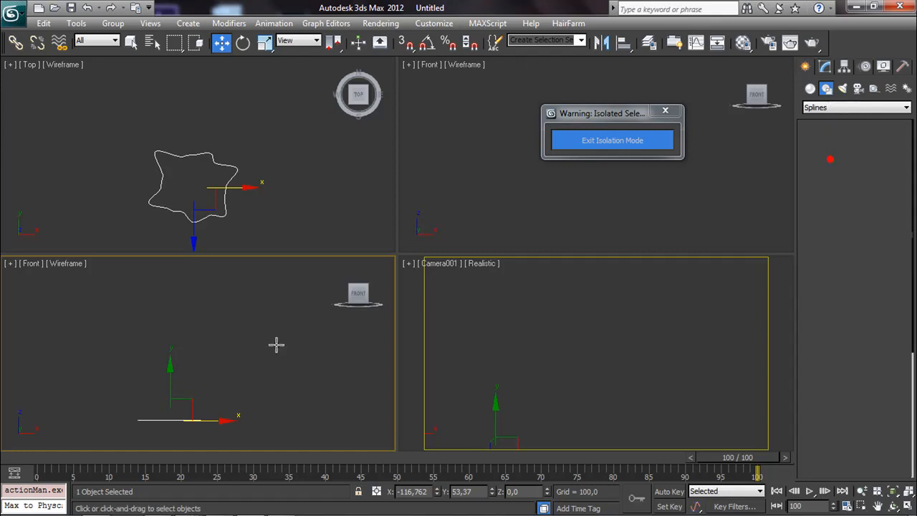
{"action": "left_click", "coordinate": [184, 410]}
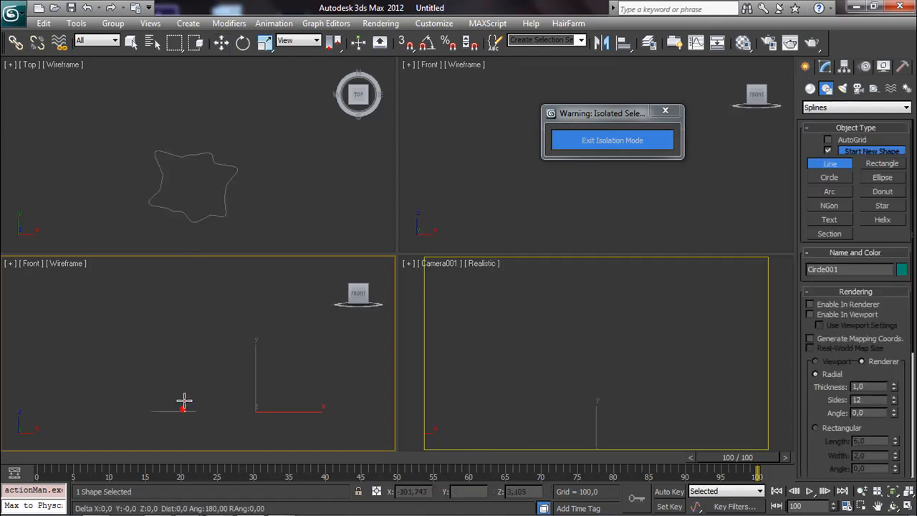
{"action": "left_click_drag", "start_coordinate": [200, 362], "coordinate": [187, 316]}
{"action": "left_click", "coordinate": [180, 311]}
{"action": "right_click", "coordinate": [184, 288]}
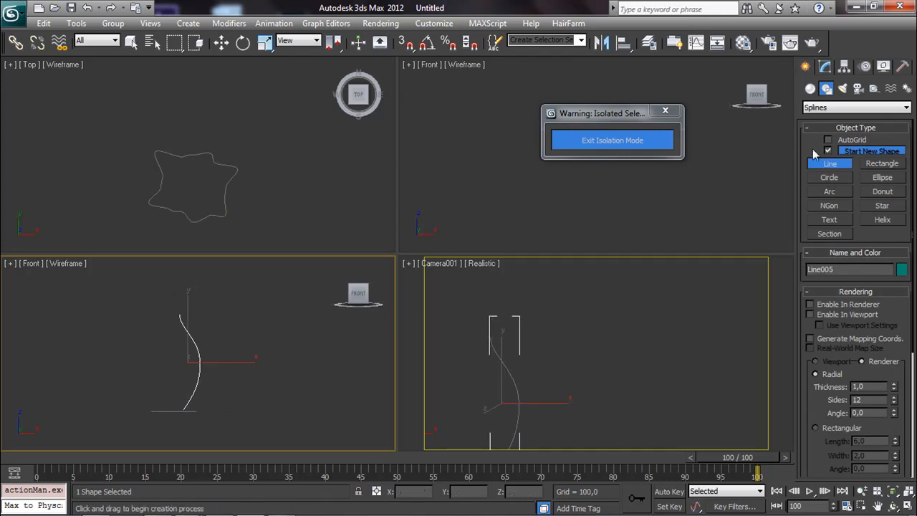
- Convert the new line to an editable spline and move its vertices to form a gentle S-curve rising from the splat's middle
{"action": "left_click", "coordinate": [824, 67]}
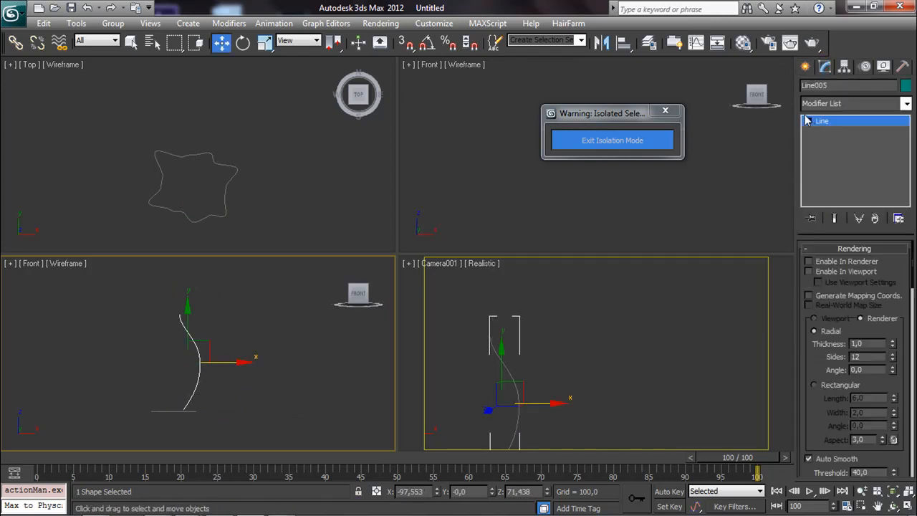
{"action": "right_click", "coordinate": [819, 123]}
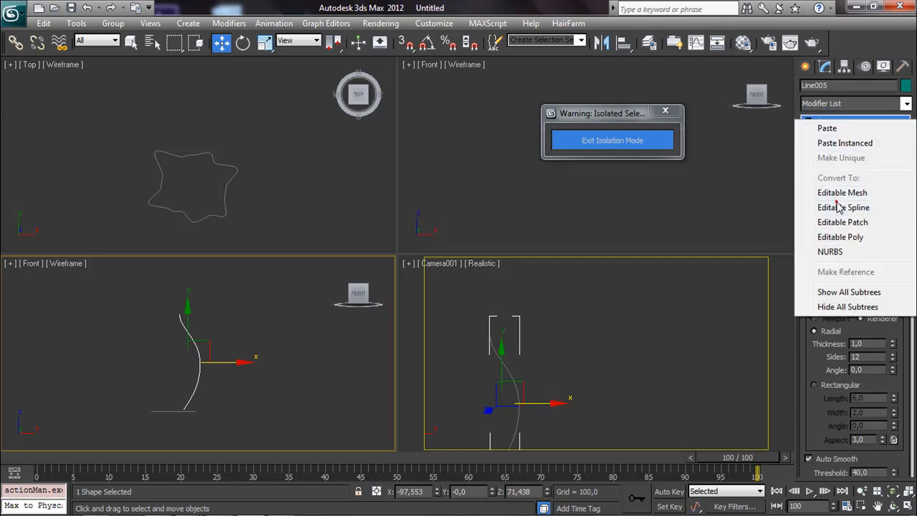
{"action": "left_click", "coordinate": [837, 206]}
{"action": "left_click", "coordinate": [808, 121]}
{"action": "left_click", "coordinate": [833, 132]}
{"action": "left_click_drag", "start_coordinate": [158, 324], "coordinate": [201, 364]}
{"action": "left_click", "coordinate": [172, 422]}
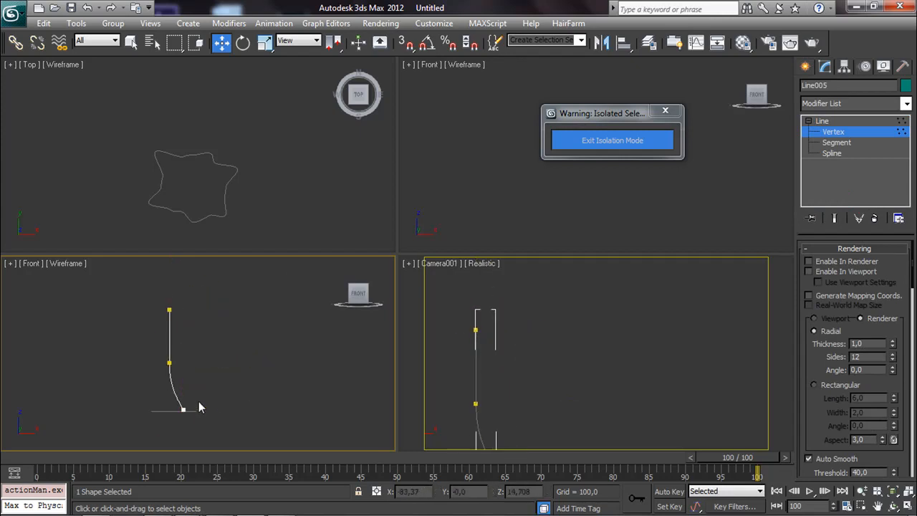
{"action": "left_click", "coordinate": [181, 410]}
{"action": "left_click_drag", "start_coordinate": [216, 409], "coordinate": [205, 407]}
{"action": "left_click_drag", "start_coordinate": [162, 380], "coordinate": [222, 361]}
{"action": "left_click_drag", "start_coordinate": [141, 320], "coordinate": [191, 289]}
{"action": "left_click", "coordinate": [198, 335]}
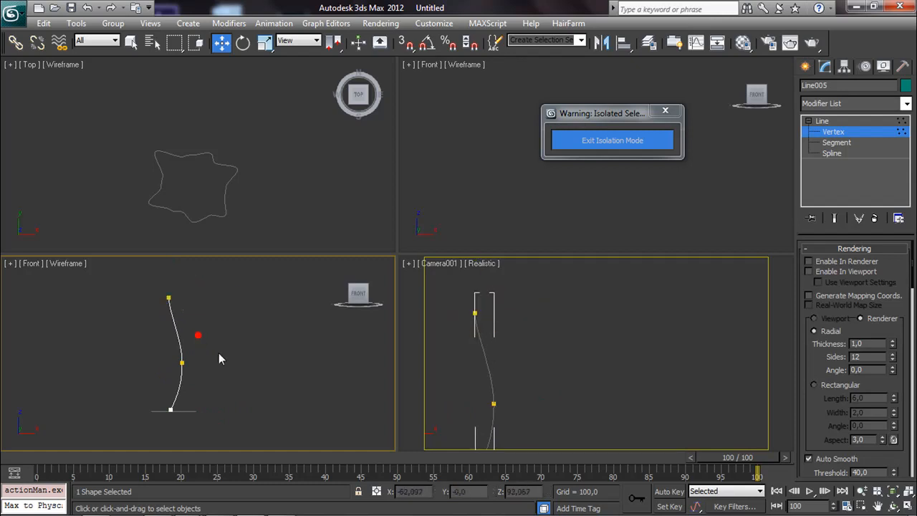
- Leave vertex editing and deselect the curved line
{"action": "middle_click_drag", "start_coordinate": [209, 345], "coordinate": [220, 334]}
{"action": "scroll", "coordinate": [206, 198], "scroll_direction": "down", "scroll_amount": 4}
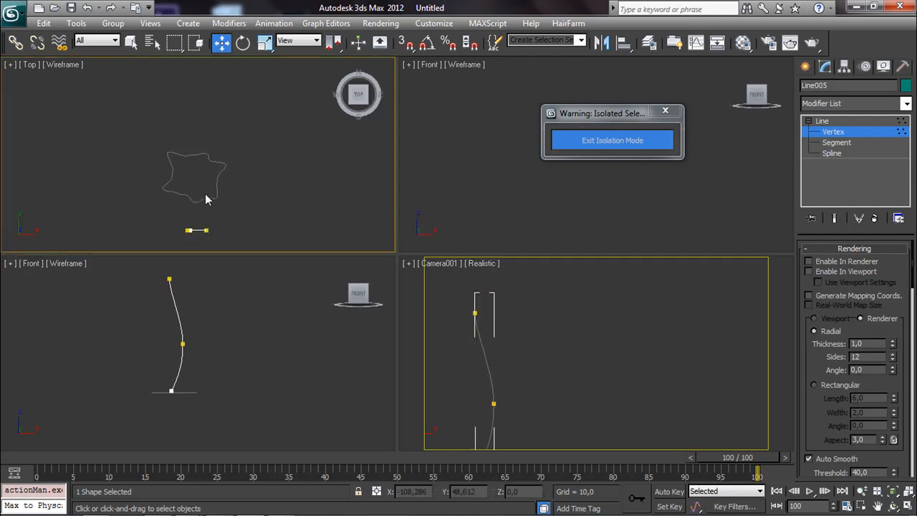
{"action": "left_click", "coordinate": [806, 66]}
{"action": "left_click", "coordinate": [316, 163]}
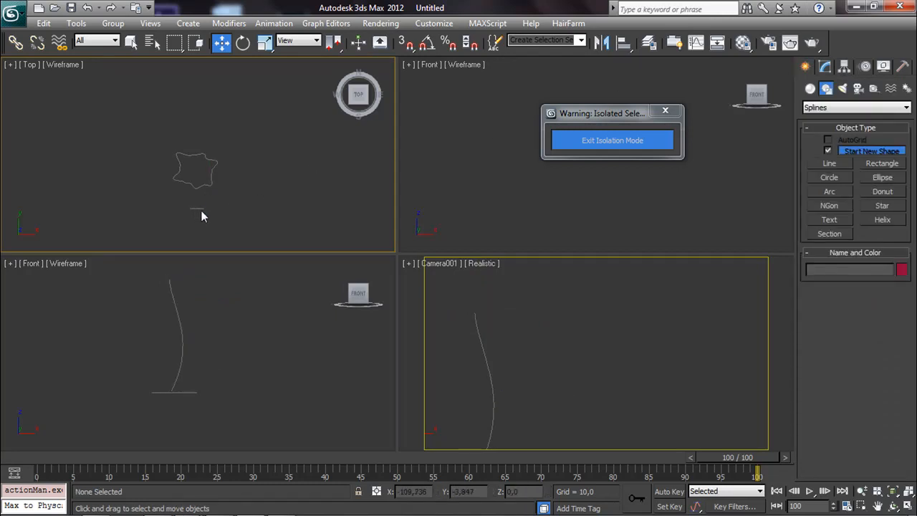
- Unfreeze the BG layer and hide the CLOUDS layer again in the layer manager
{"action": "left_click", "coordinate": [176, 336]}
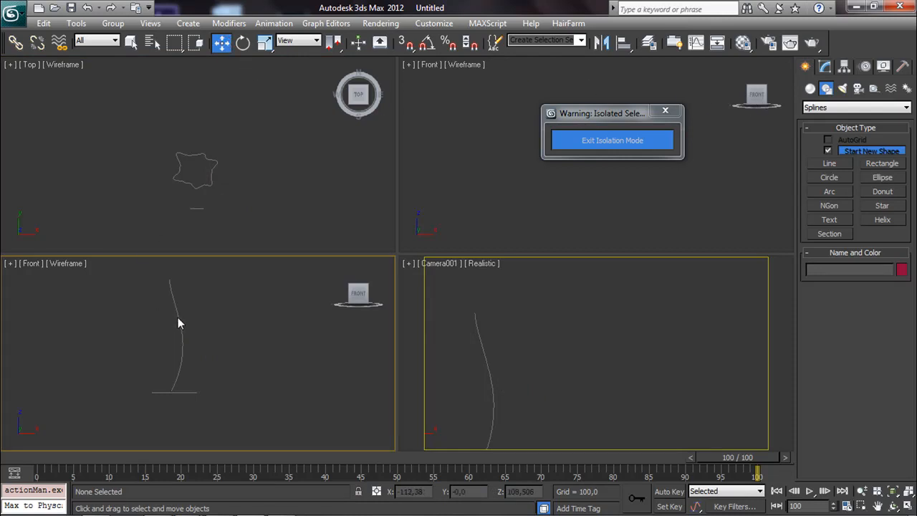
{"action": "left_click", "coordinate": [155, 384]}
{"action": "left_click", "coordinate": [650, 44]}
{"action": "left_click", "coordinate": [271, 182]}
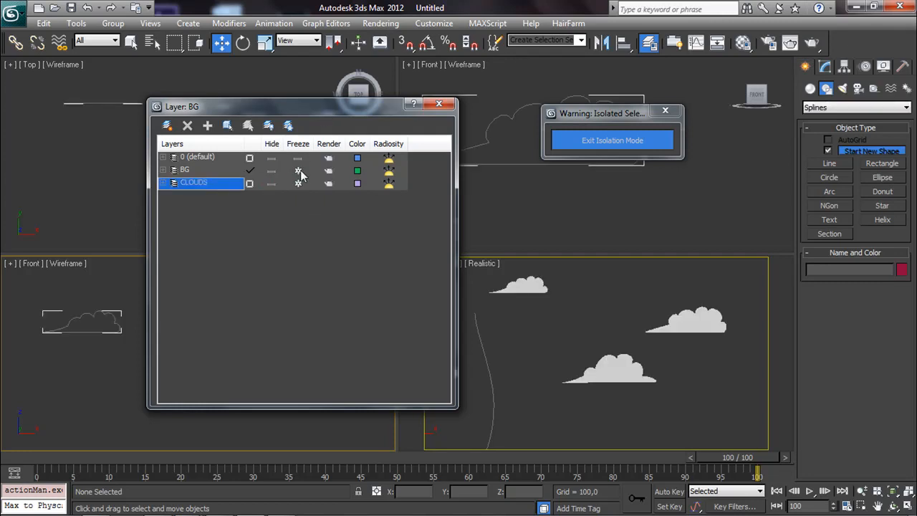
{"action": "left_click", "coordinate": [298, 171]}
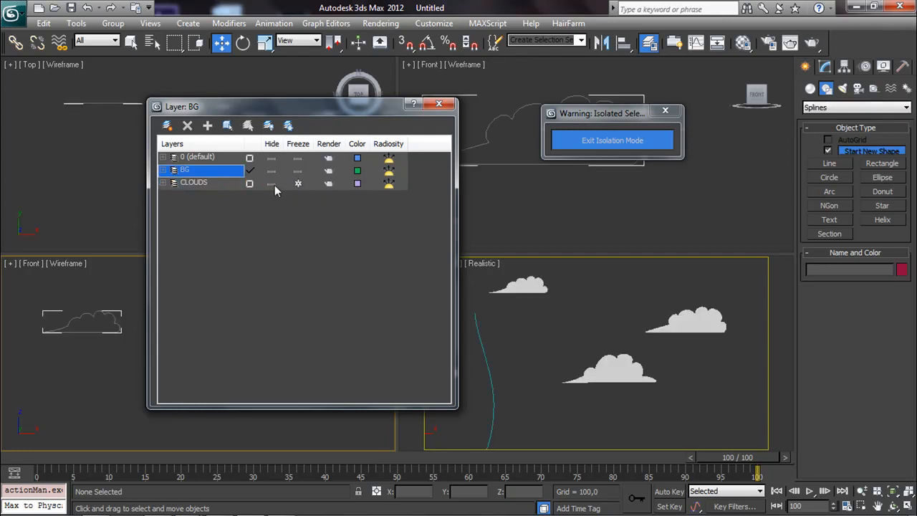
{"action": "left_click", "coordinate": [274, 184]}
{"action": "left_click_drag", "start_coordinate": [336, 107], "coordinate": [530, 125]}
- Close the layer manager and move the curved line onto the middle of the splat shape in the Top view
{"action": "left_click", "coordinate": [179, 316]}
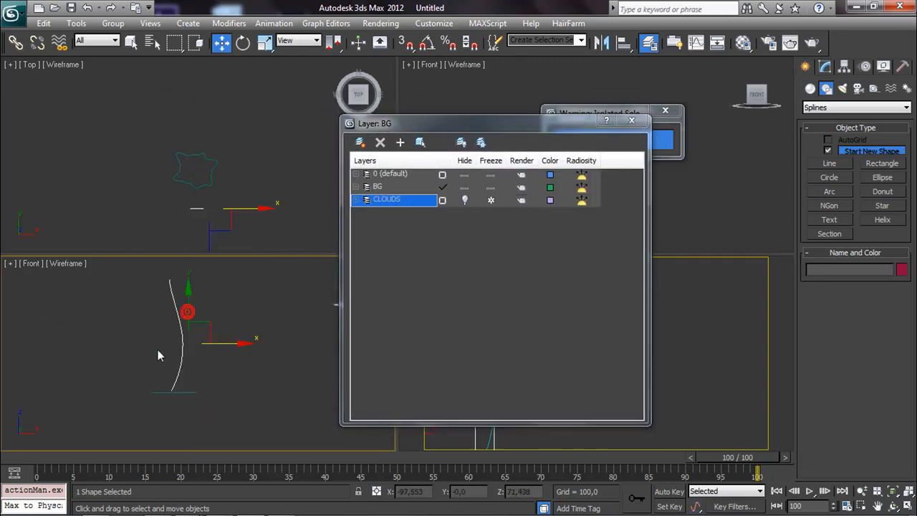
{"action": "left_click", "coordinate": [630, 121]}
{"action": "left_click", "coordinate": [221, 219]}
{"action": "left_click_drag", "start_coordinate": [227, 197], "coordinate": [233, 172]}
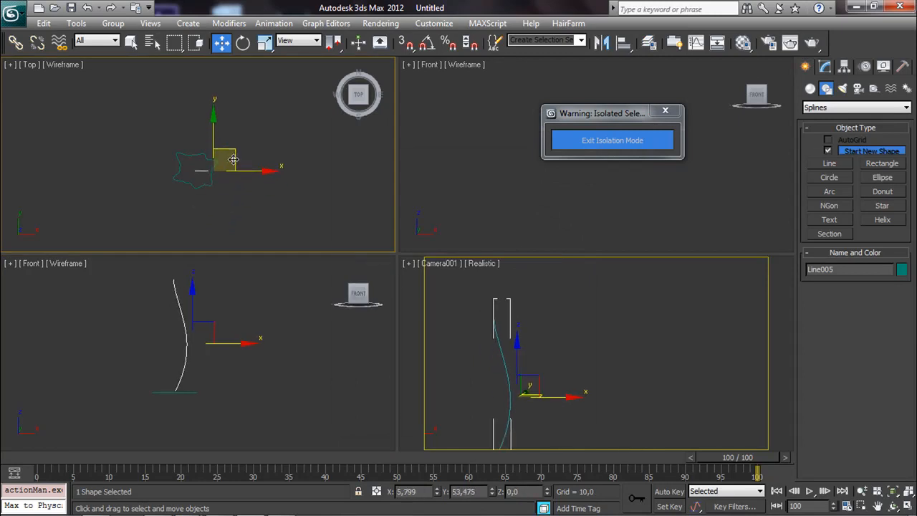
{"action": "left_click", "coordinate": [236, 192]}
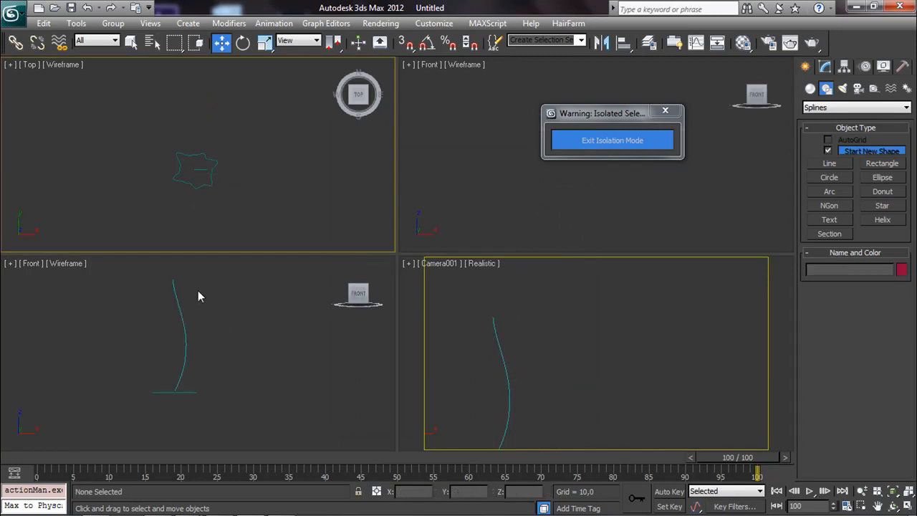
- Select the splat shape and orbit the wireframe Front view into a shaded orthographic view seen slightly from above
{"action": "left_click", "coordinate": [199, 185]}
{"action": "left_click", "coordinate": [826, 67]}
{"action": "left_click", "coordinate": [894, 506]}
{"action": "mouse_move", "coordinate": [244, 334]}
{"action": "left_mouse_down"}
{"action": "mouse_move", "coordinate": [239, 379]}
{"action": "mouse_move", "coordinate": [224, 367]}
{"action": "mouse_move", "coordinate": [198, 368]}
{"action": "mouse_move", "coordinate": [224, 365]}
{"action": "left_mouse_up"}
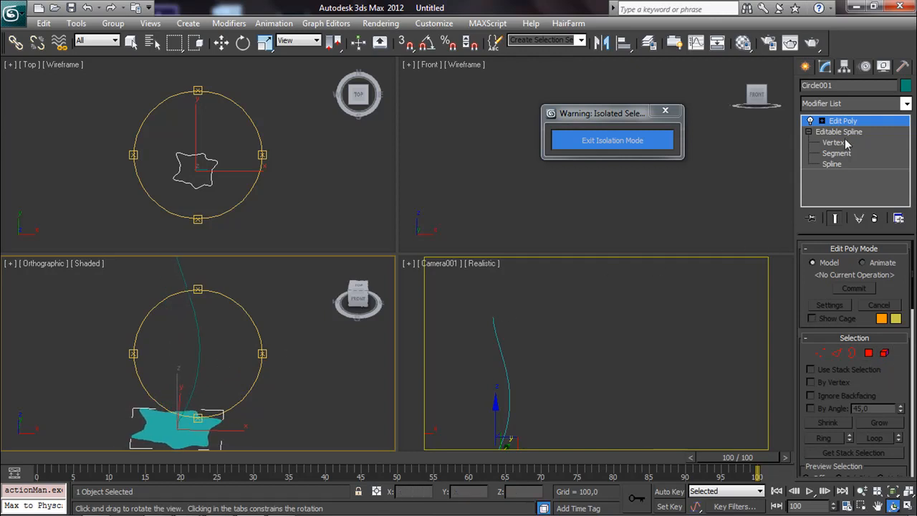
- Select the splat's polygon in the Edit Poly modifier and display edged faces and shaded selected faces
{"action": "left_click", "coordinate": [822, 121]}
{"action": "left_click", "coordinate": [848, 164]}
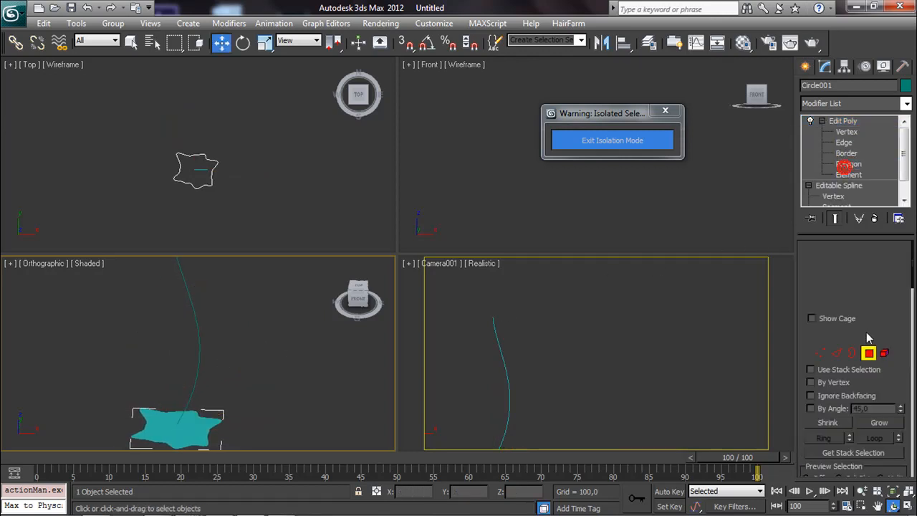
{"action": "left_click", "coordinate": [868, 353]}
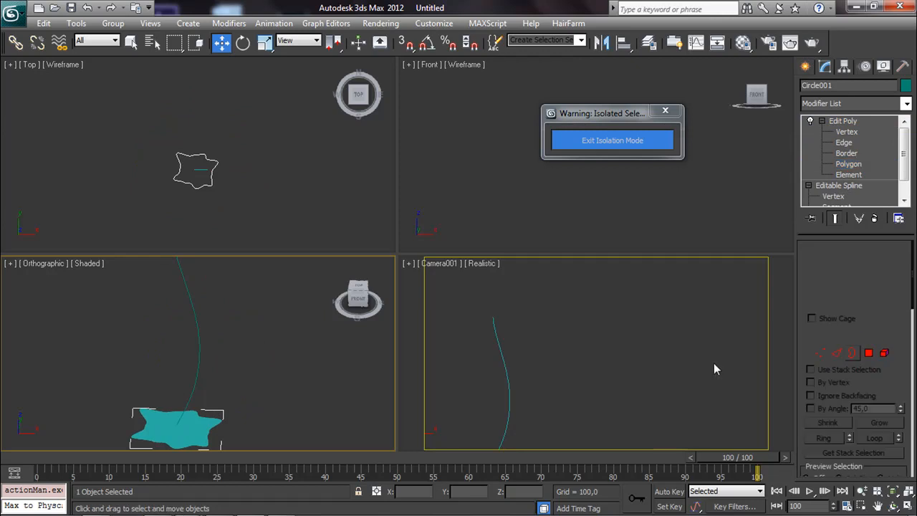
{"action": "left_click", "coordinate": [867, 352]}
{"action": "left_click", "coordinate": [178, 421]}
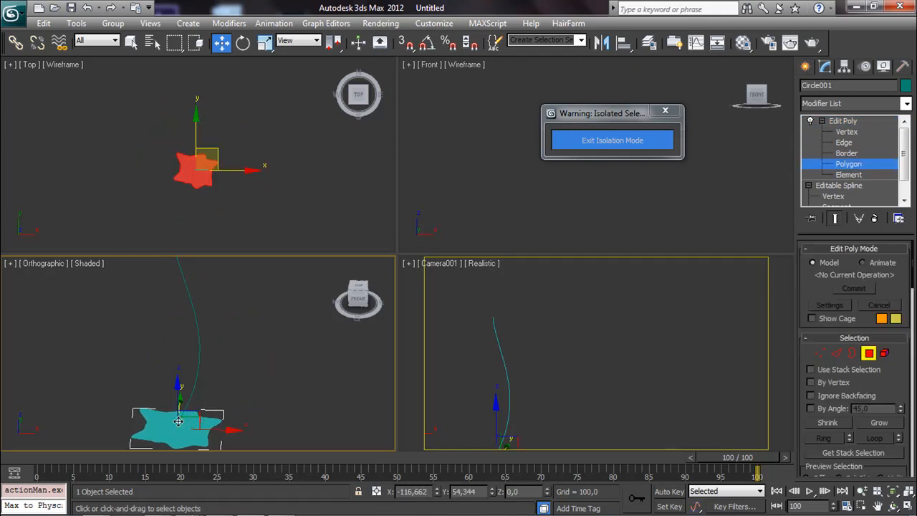
{"action": "key", "text": "F4"}
{"action": "key", "text": "F2"}
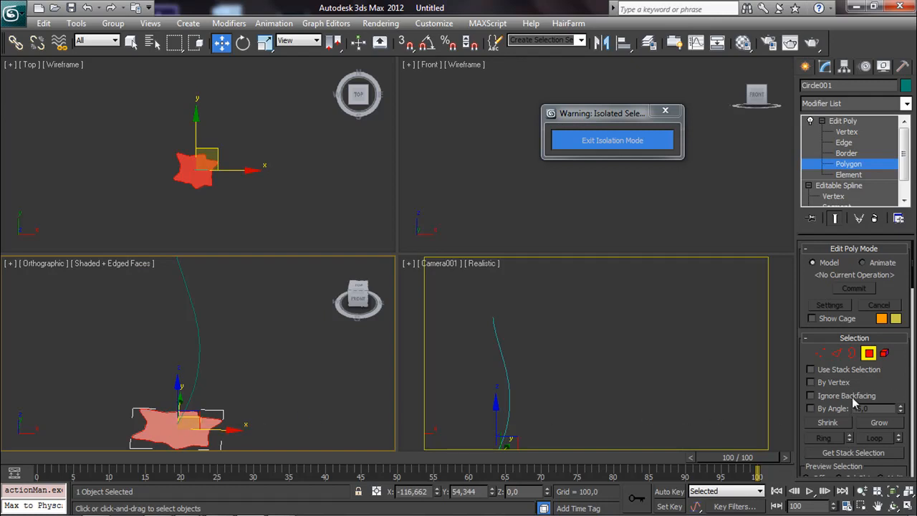
- Extrude the splat's polygon with Extrude Along Spline, using the curved line as the path
{"action": "scroll", "coordinate": [842, 406], "scroll_direction": "down", "scroll_amount": 3}
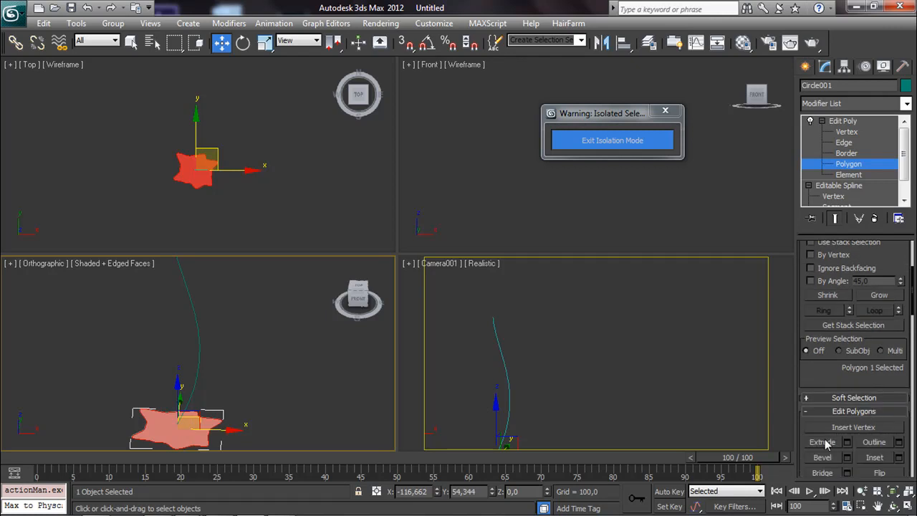
{"action": "left_click", "coordinate": [823, 443]}
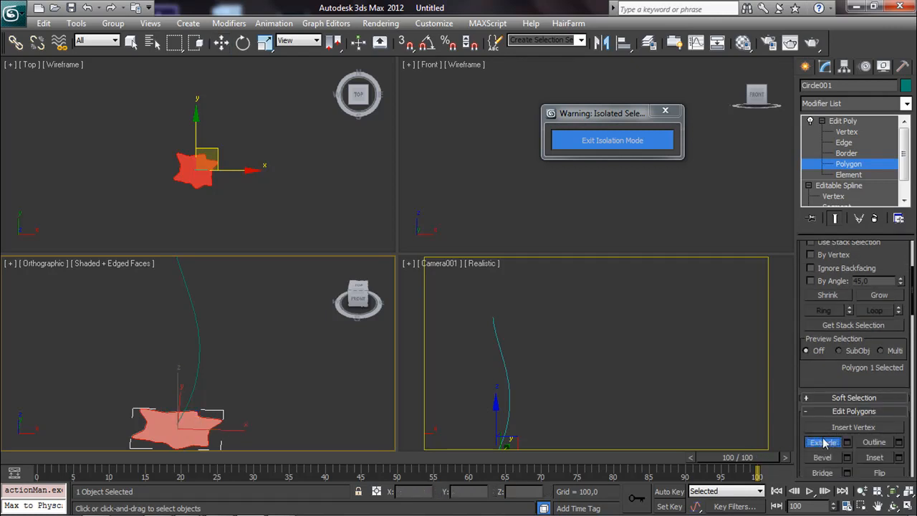
{"action": "left_click_drag", "start_coordinate": [812, 379], "coordinate": [819, 270]}
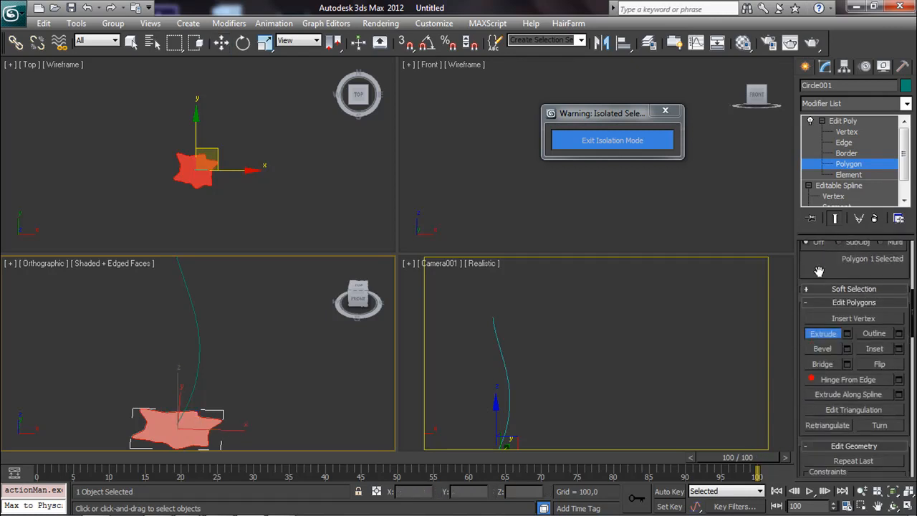
{"action": "left_click", "coordinate": [865, 394]}
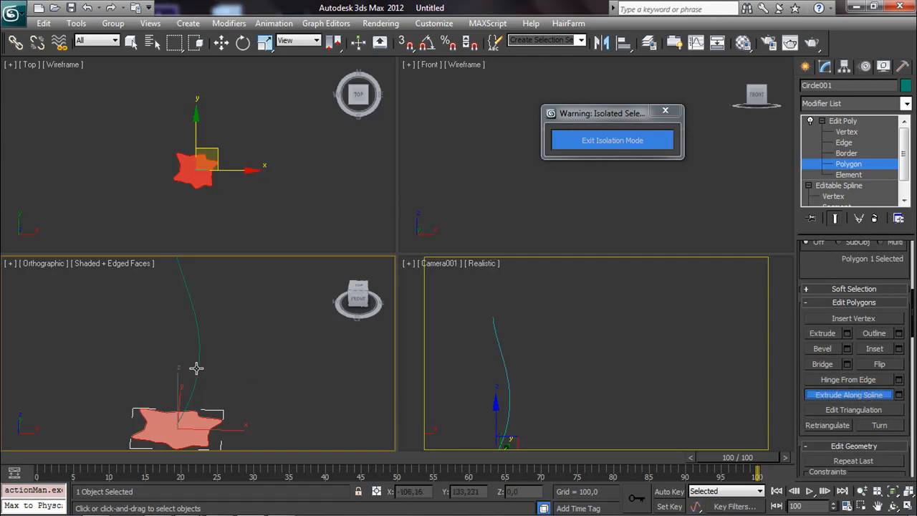
{"action": "left_click", "coordinate": [901, 395]}
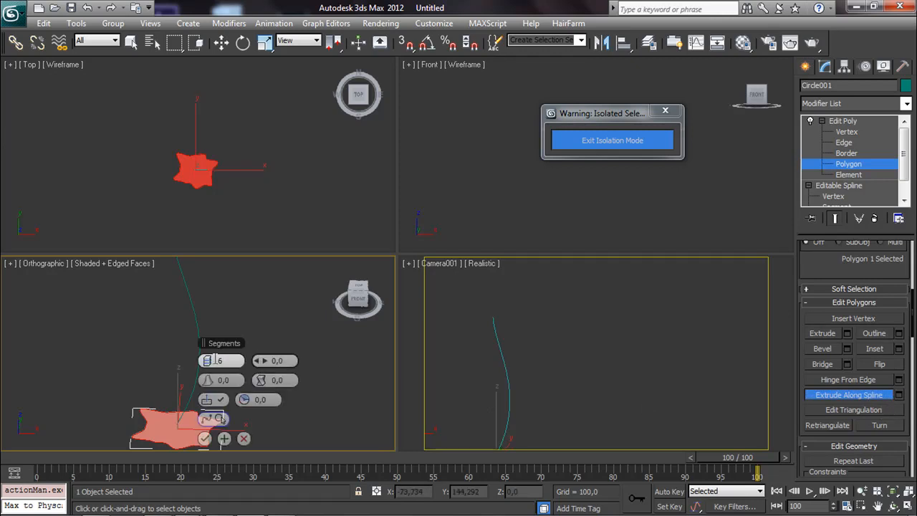
{"action": "left_click_drag", "start_coordinate": [243, 340], "coordinate": [293, 307]}
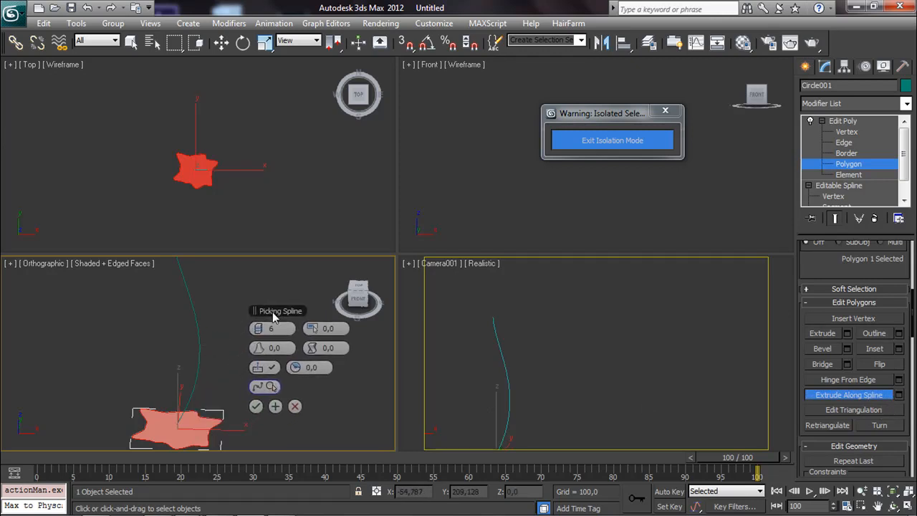
{"action": "left_click", "coordinate": [260, 385]}
{"action": "left_click", "coordinate": [197, 374]}
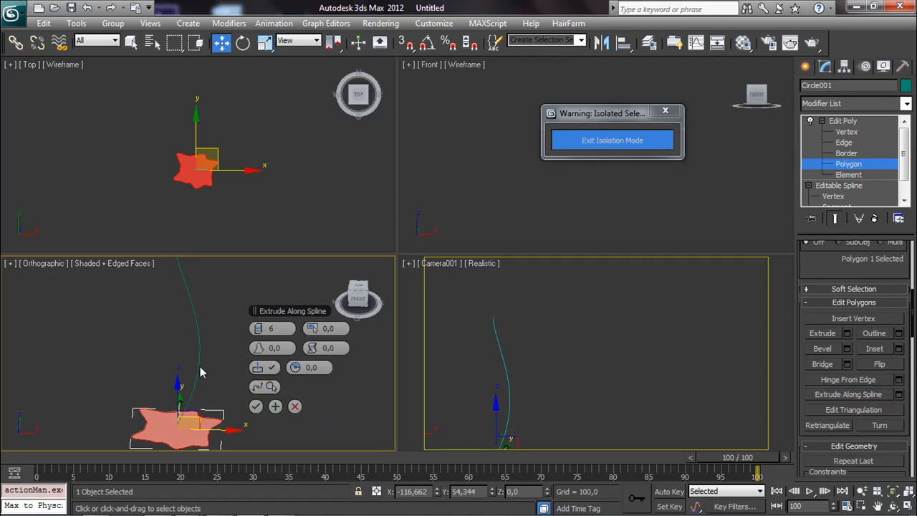
{"action": "left_click", "coordinate": [260, 387]}
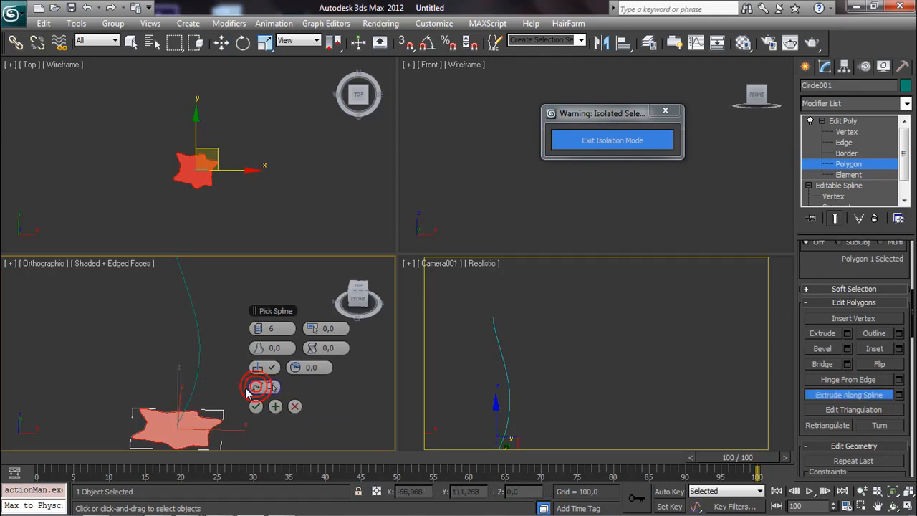
{"action": "left_click", "coordinate": [196, 370]}
{"action": "scroll", "coordinate": [176, 375], "scroll_direction": "down", "scroll_amount": 3}
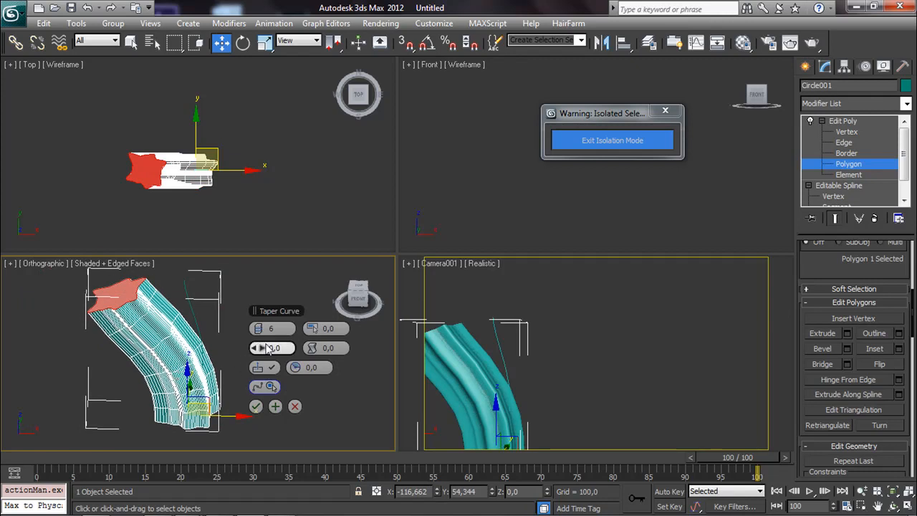
- Set the extrusion's taper curve to -1,98 and twist to 1,01, and turn off alignment to the face normal
{"action": "left_click_drag", "start_coordinate": [263, 348], "coordinate": [262, 349]}
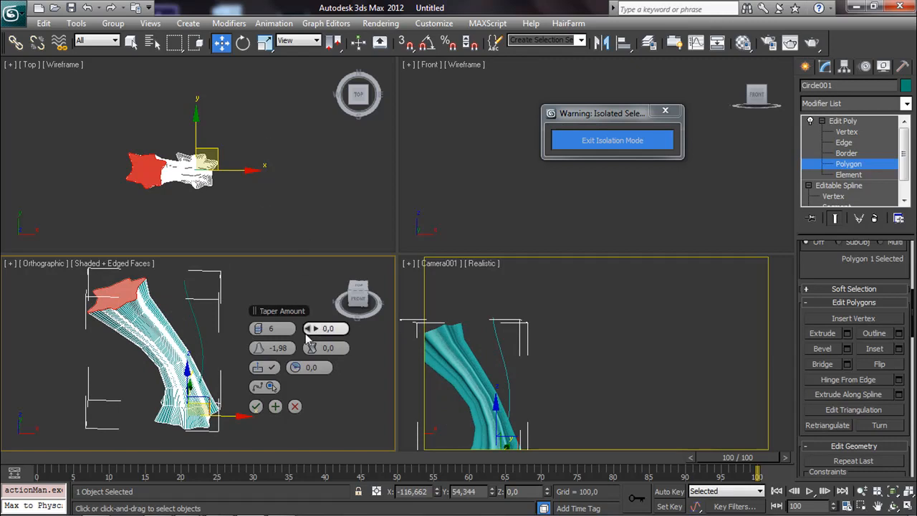
{"action": "left_click_drag", "start_coordinate": [316, 349], "coordinate": [313, 347]}
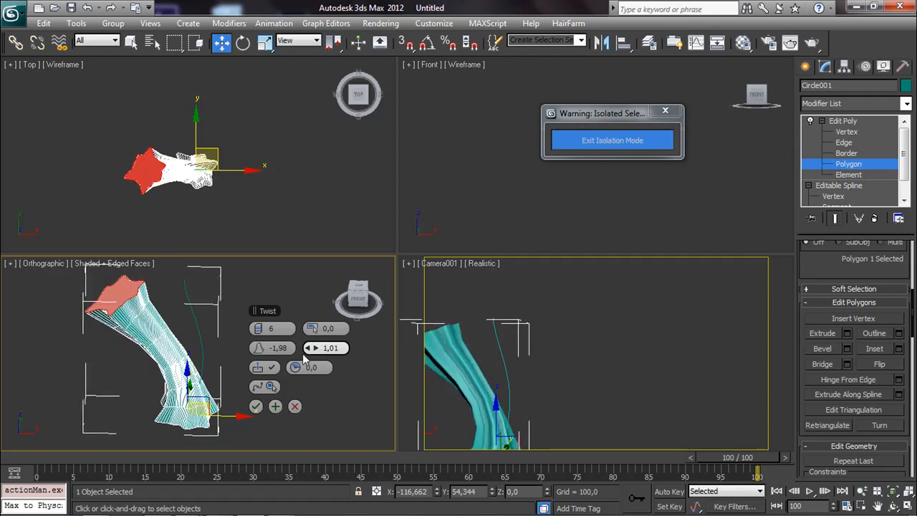
{"action": "left_click", "coordinate": [263, 367]}
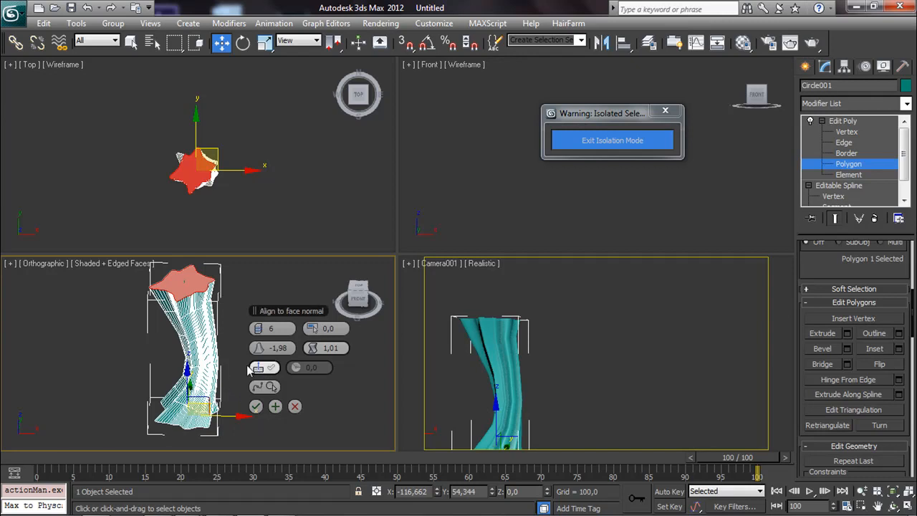
- Set the extrusion's taper amount to 0,04 and apply the extrusion along the spline
{"action": "mouse_move", "coordinate": [316, 331]}
{"action": "left_mouse_down"}
{"action": "mouse_move", "coordinate": [331, 331]}
{"action": "mouse_move", "coordinate": [313, 329]}
{"action": "left_mouse_up"}
{"action": "left_click", "coordinate": [313, 329]}
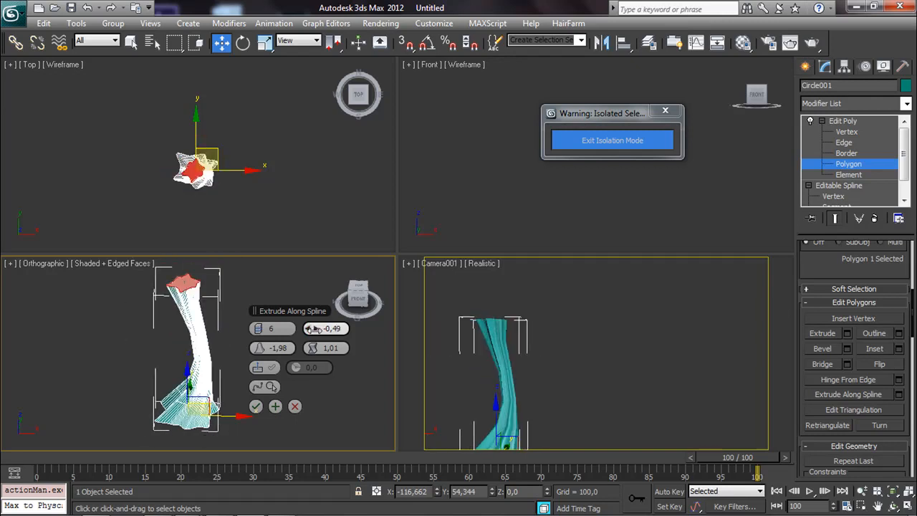
{"action": "left_click_drag", "start_coordinate": [313, 329], "coordinate": [318, 328]}
{"action": "left_click", "coordinate": [319, 329]}
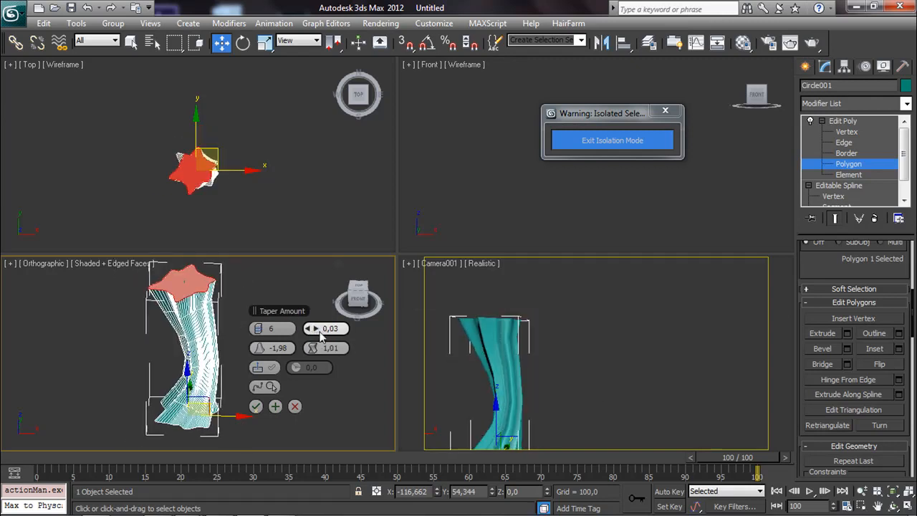
{"action": "left_click", "coordinate": [319, 330]}
{"action": "left_click_drag", "start_coordinate": [319, 329], "coordinate": [317, 329]}
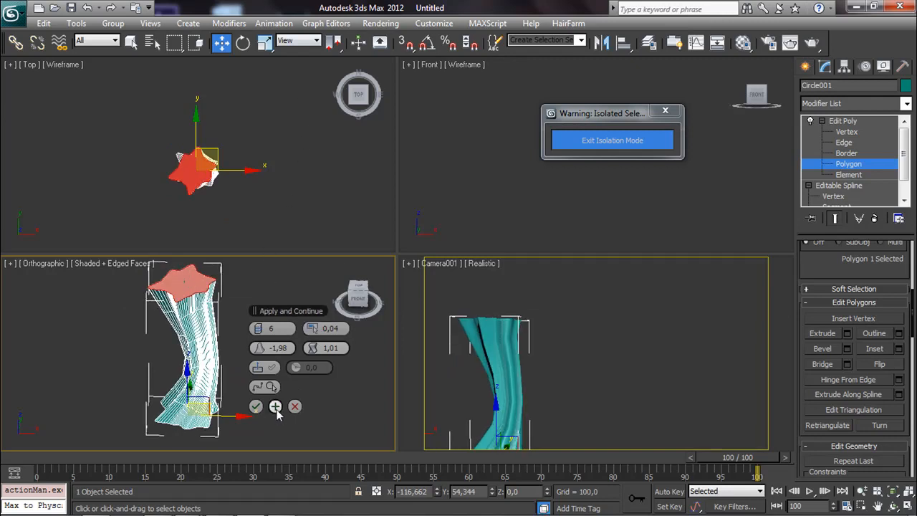
{"action": "left_click", "coordinate": [256, 406]}
{"action": "left_click", "coordinate": [264, 43]}
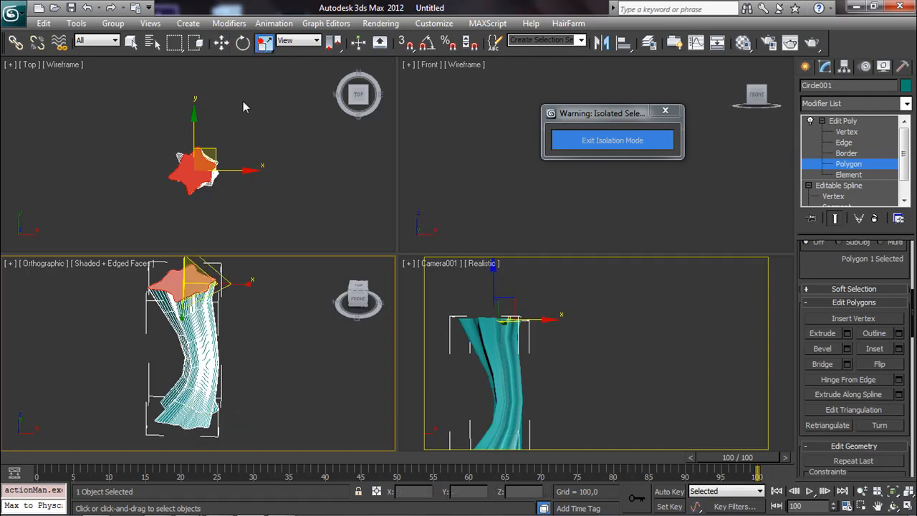
{"action": "left_click_drag", "start_coordinate": [194, 168], "coordinate": [167, 245]}
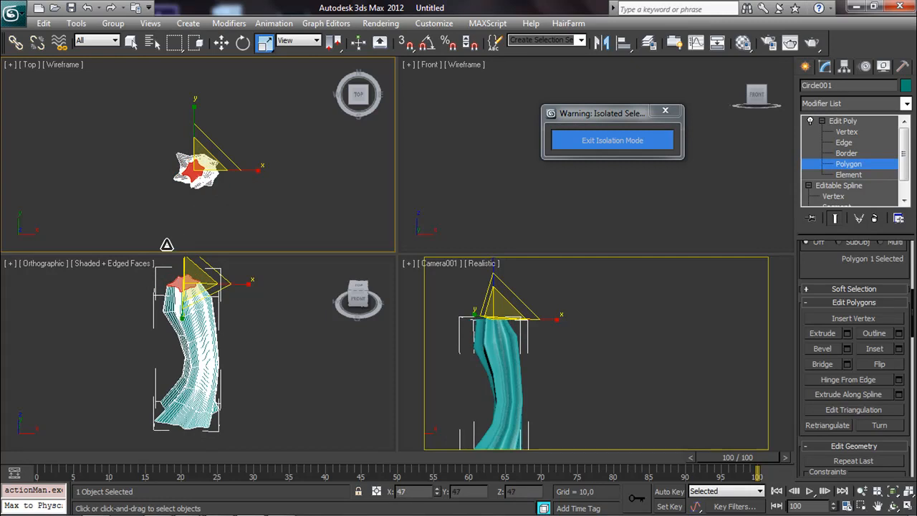
{"action": "right_click", "coordinate": [167, 244]}
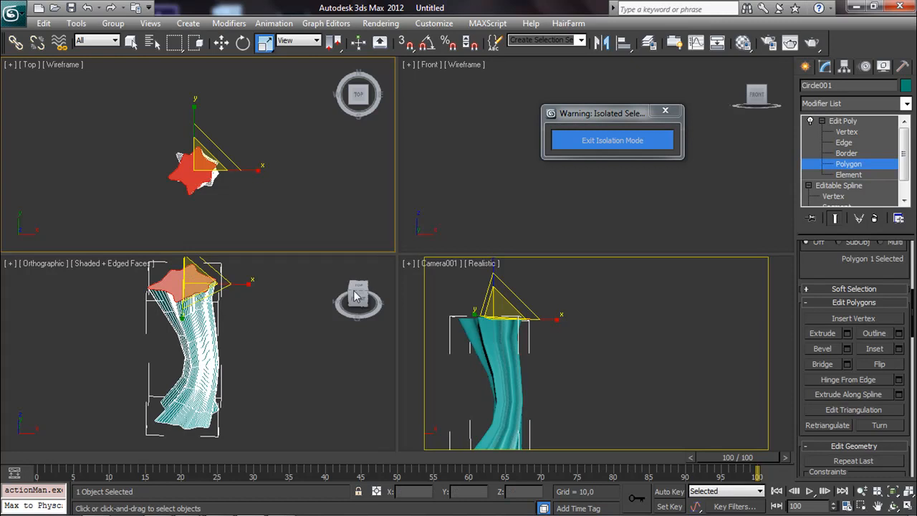
{"action": "left_click_drag", "start_coordinate": [184, 178], "coordinate": [159, 226]}
{"action": "right_click", "coordinate": [160, 226]}
- Enable soft selection for the polygon at the trunk's upper end and set its falloff to 85,6
{"action": "left_click", "coordinate": [807, 289]}
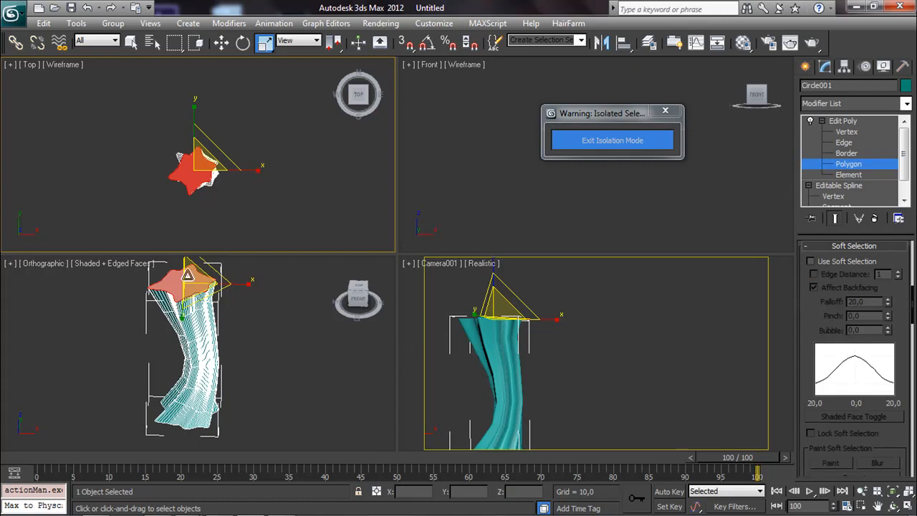
{"action": "left_click", "coordinate": [810, 262]}
{"action": "scroll", "coordinate": [169, 315], "scroll_direction": "up", "scroll_amount": 3}
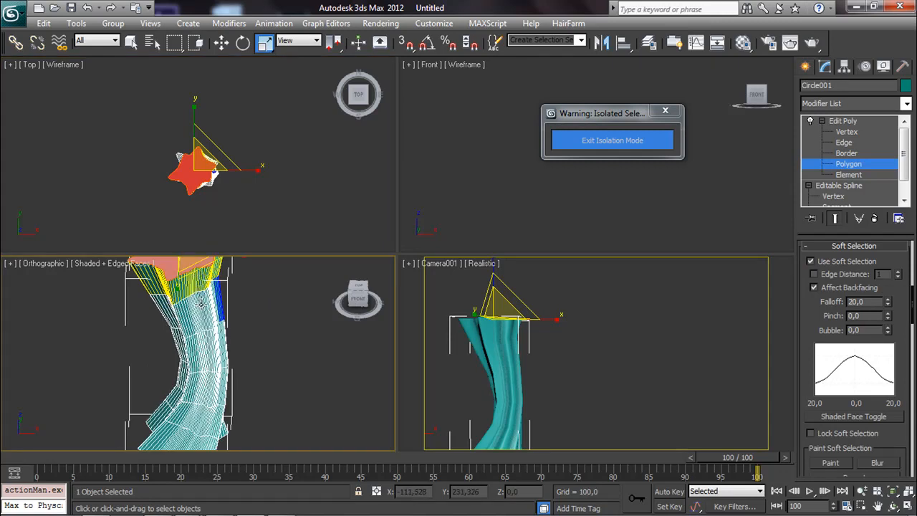
{"action": "scroll", "coordinate": [202, 305], "scroll_direction": "down", "scroll_amount": 2}
{"action": "left_click_drag", "start_coordinate": [200, 284], "coordinate": [183, 307]}
{"action": "key", "text": "ctrl+z"}
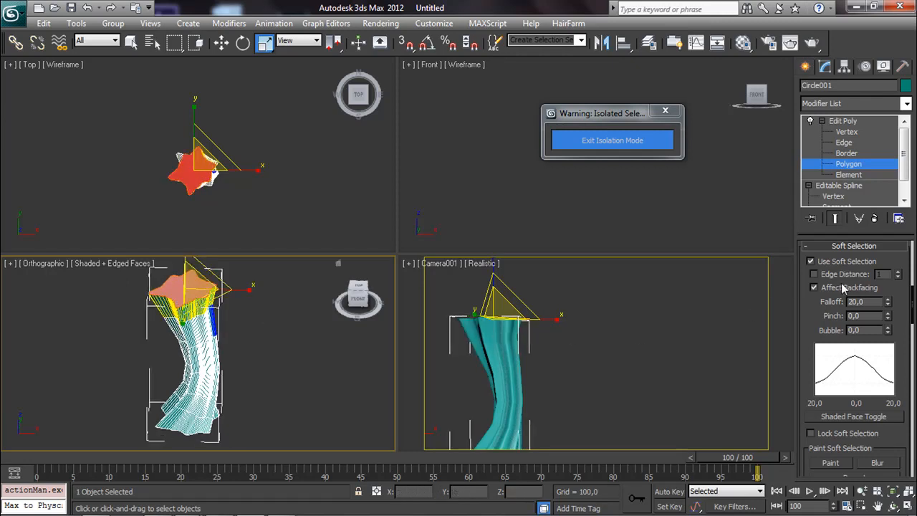
{"action": "left_click_drag", "start_coordinate": [889, 307], "coordinate": [827, 81]}
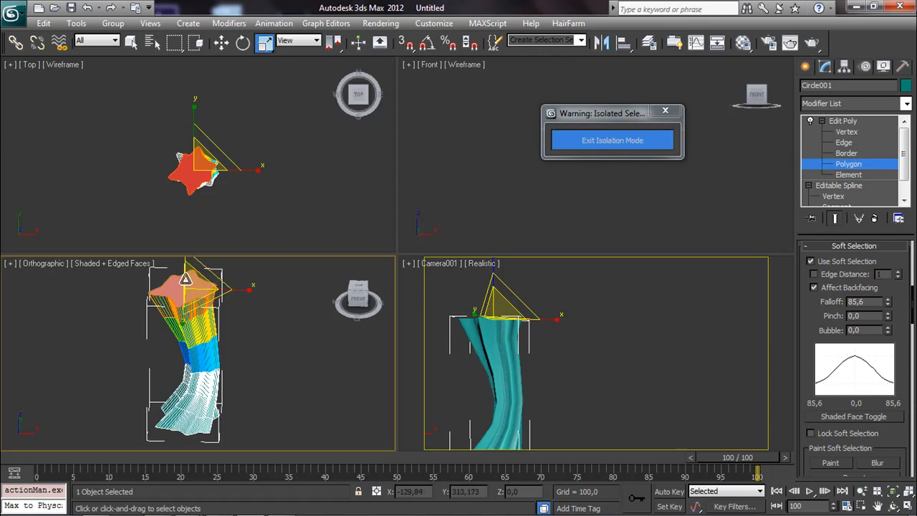
- Scale down the trunk's star-shaped top face with soft selection, deselect the polygons and collapse the Soft Selection settings
{"action": "left_click_drag", "start_coordinate": [189, 299], "coordinate": [183, 365]}
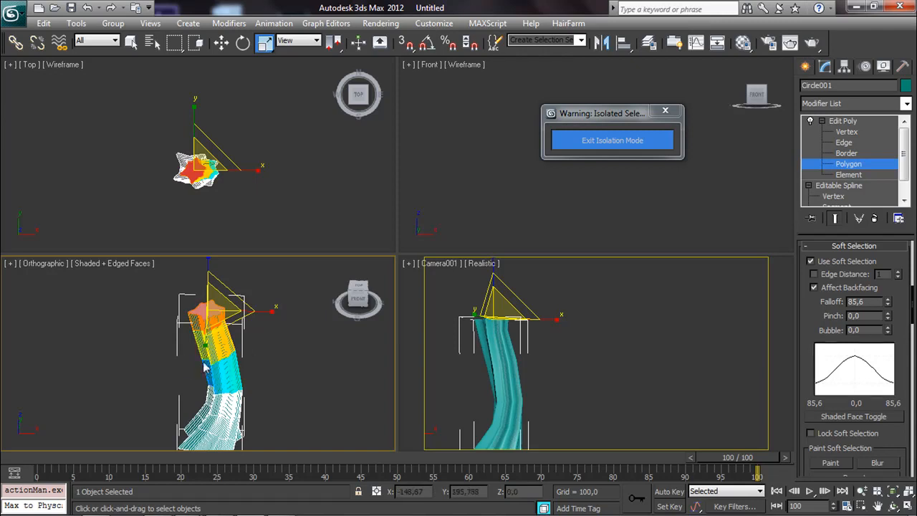
{"action": "left_click", "coordinate": [259, 347]}
{"action": "middle_click_drag", "start_coordinate": [253, 359], "coordinate": [270, 331], "text": "alt"}
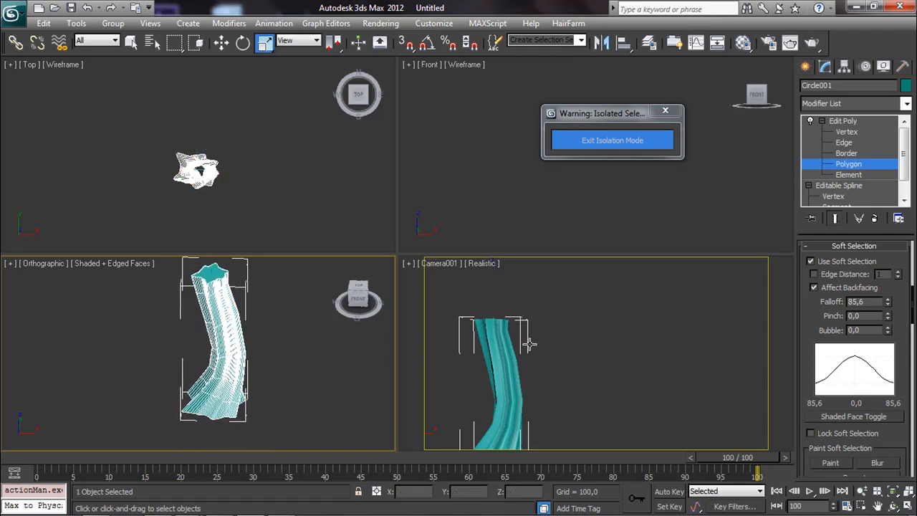
{"action": "left_click", "coordinate": [806, 247]}
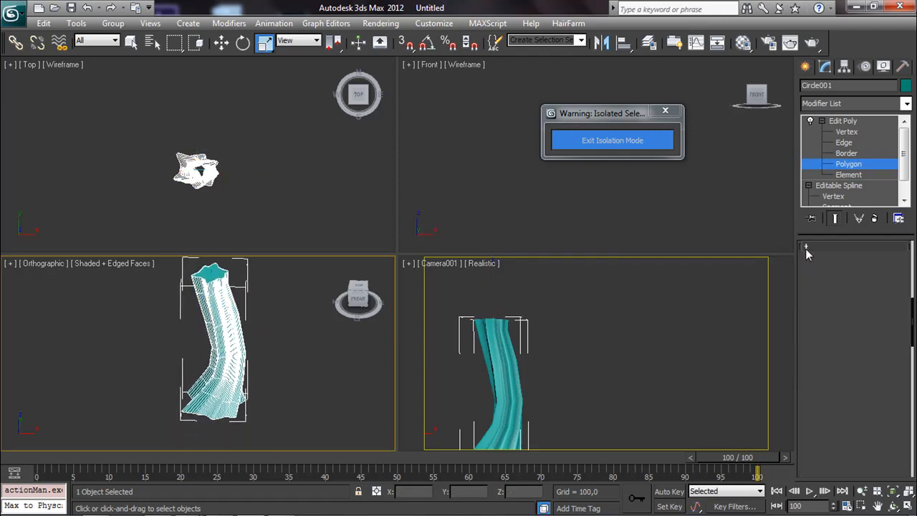
{"action": "left_click", "coordinate": [570, 312]}
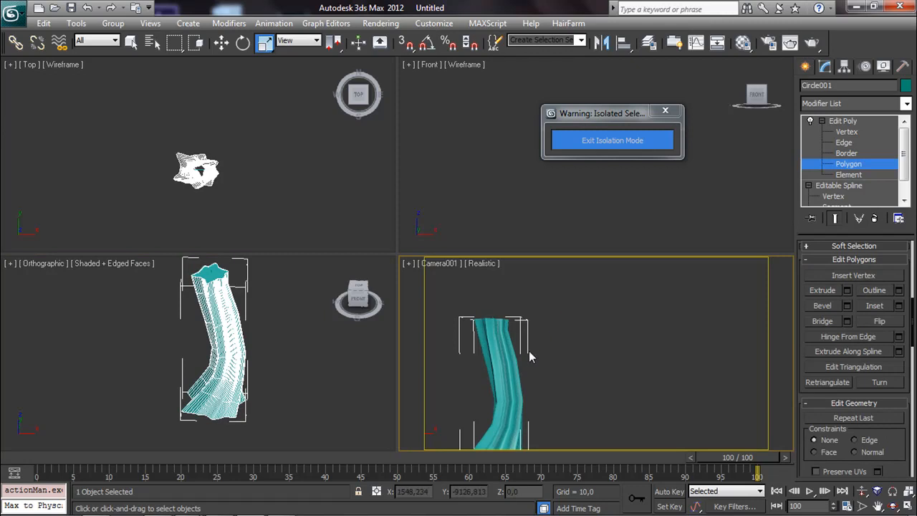
- Examine the reshaped trunk from its other side in the orthographic view
{"action": "left_click", "coordinate": [268, 362]}
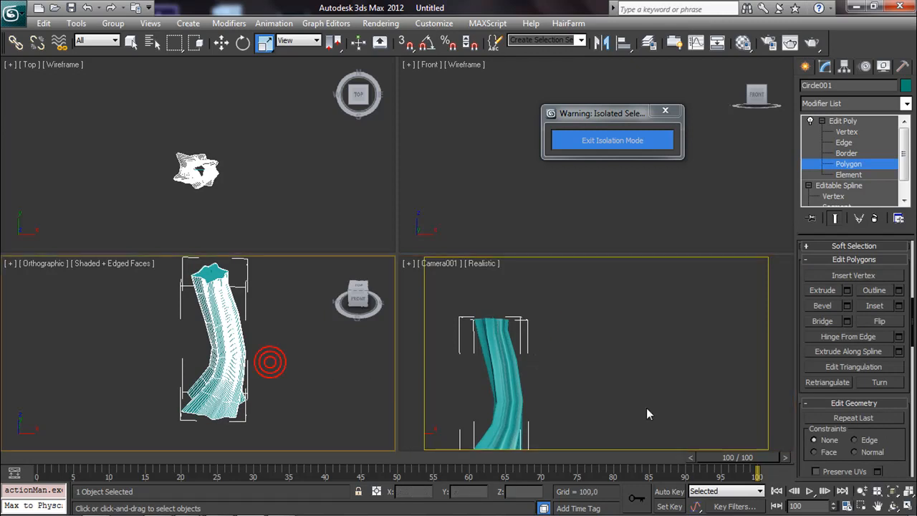
{"action": "left_click", "coordinate": [895, 506]}
{"action": "left_click", "coordinate": [336, 357]}
{"action": "left_click_drag", "start_coordinate": [271, 355], "coordinate": [240, 344]}
{"action": "left_click", "coordinate": [259, 342]}
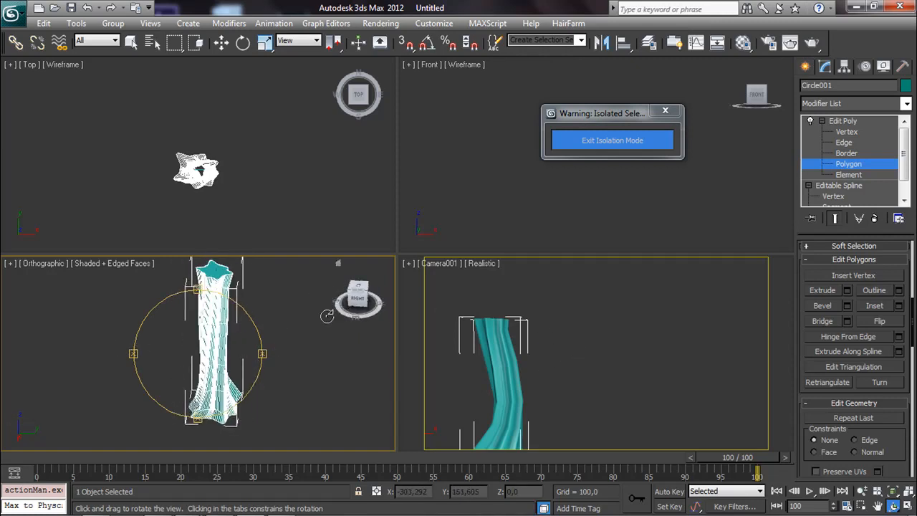
{"action": "left_click_drag", "start_coordinate": [239, 339], "coordinate": [244, 295]}
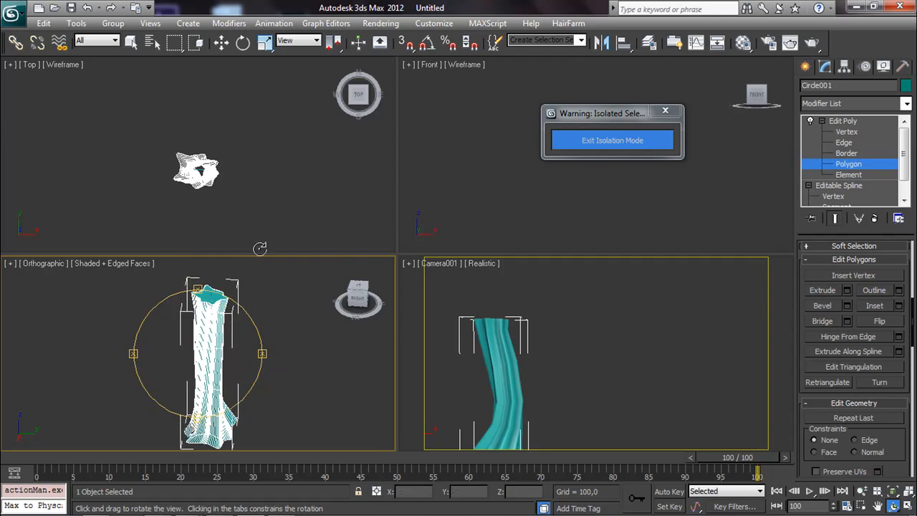
{"action": "left_click", "coordinate": [222, 43]}
{"action": "scroll", "coordinate": [211, 314], "scroll_direction": "down", "scroll_amount": 2}
{"action": "middle_click_drag", "start_coordinate": [211, 314], "coordinate": [235, 331]}
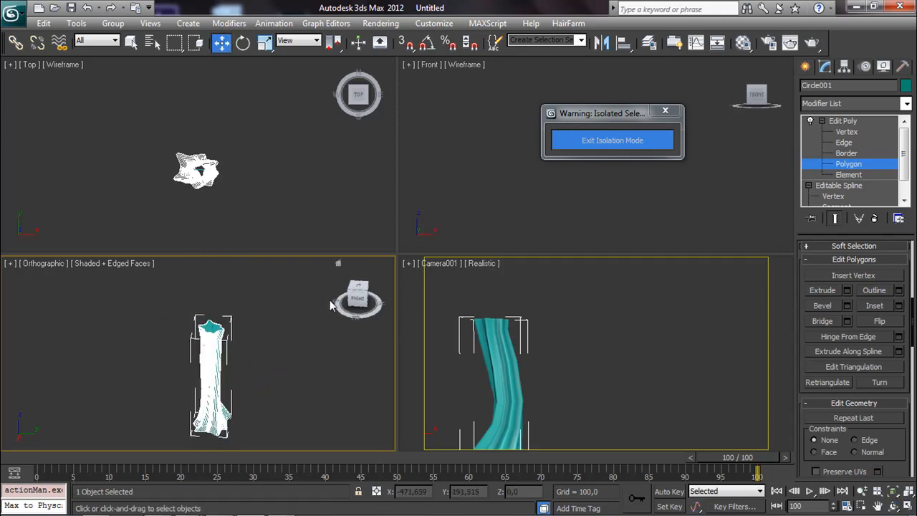
- Create a standard sphere with a radius of about 58 centred on the trunk in the top view
{"action": "left_click", "coordinate": [805, 66]}
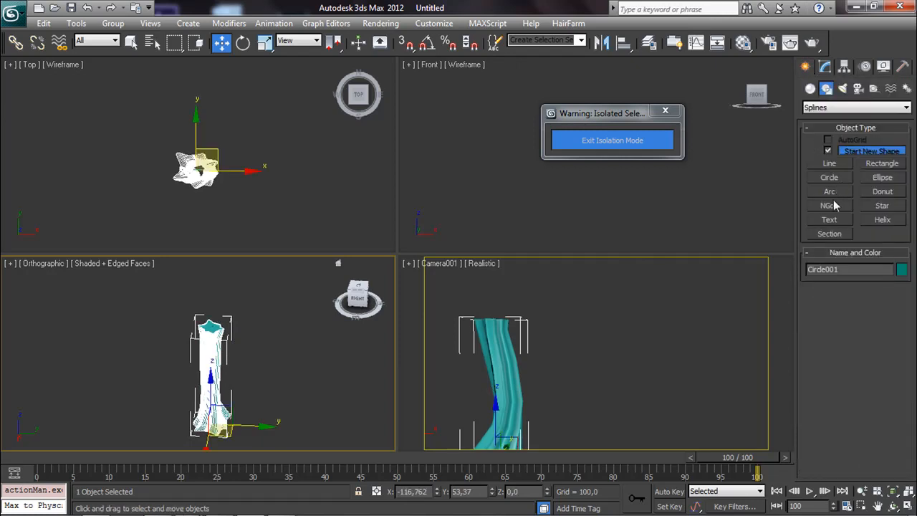
{"action": "left_click", "coordinate": [811, 89]}
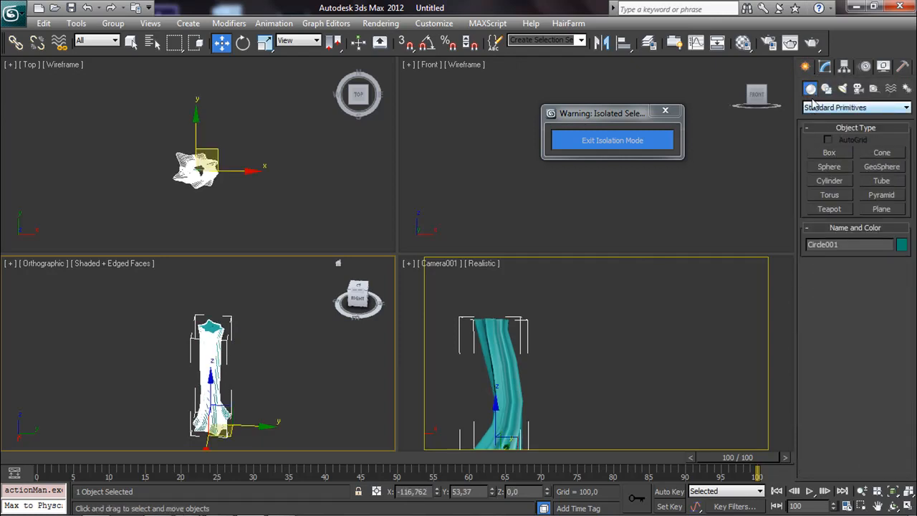
{"action": "left_click", "coordinate": [830, 167]}
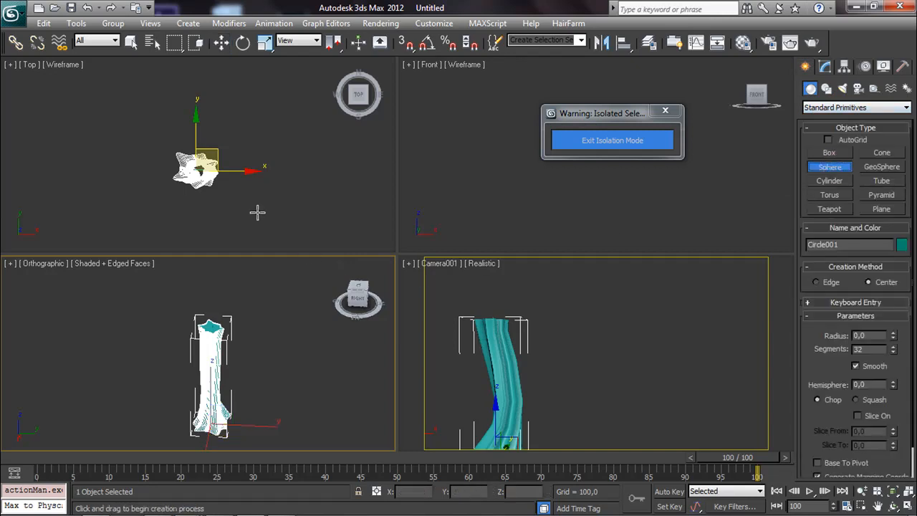
{"action": "left_click", "coordinate": [215, 183]}
{"action": "left_click_drag", "start_coordinate": [215, 184], "coordinate": [231, 199]}
{"action": "right_click", "coordinate": [212, 87]}
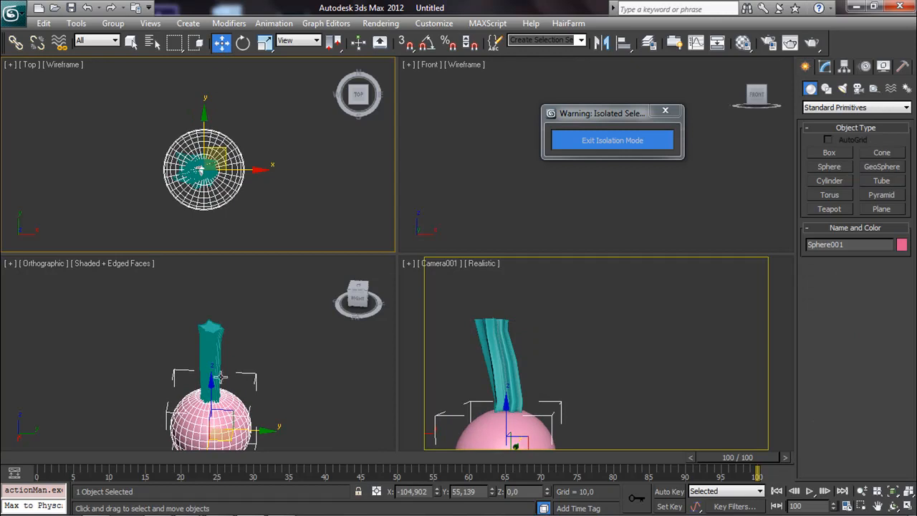
- In a left view, raise the sphere to a height of about 208 so it sits on top of the trunk
{"action": "key", "text": "l"}
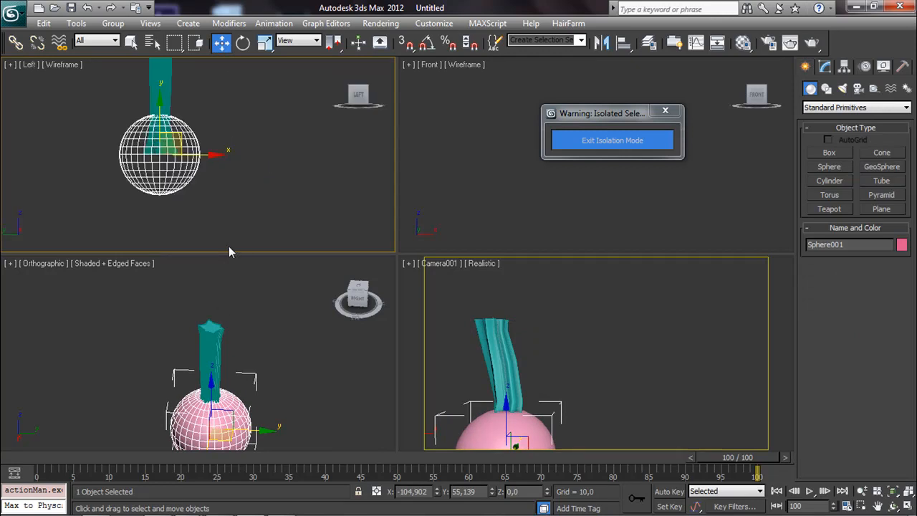
{"action": "scroll", "coordinate": [271, 214], "scroll_direction": "down", "scroll_amount": 3}
{"action": "middle_click_drag", "start_coordinate": [228, 95], "coordinate": [214, 153]}
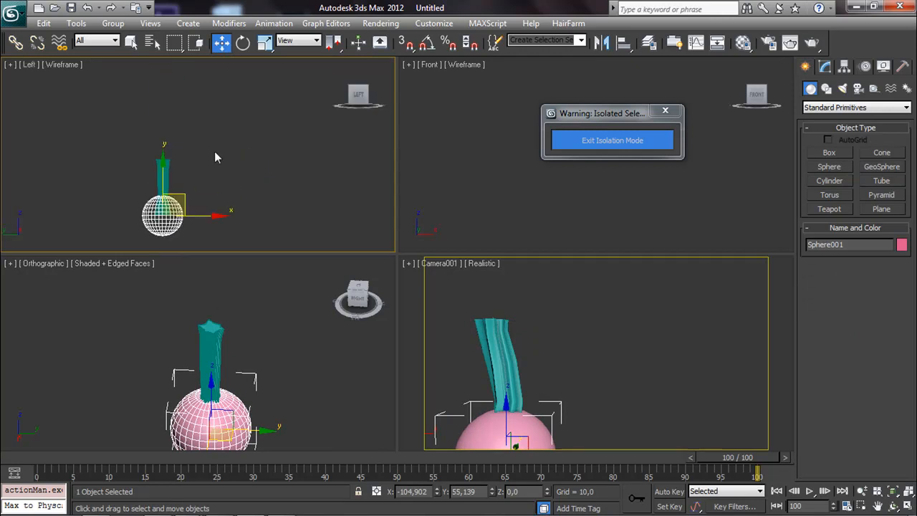
{"action": "left_click_drag", "start_coordinate": [160, 180], "coordinate": [170, 109]}
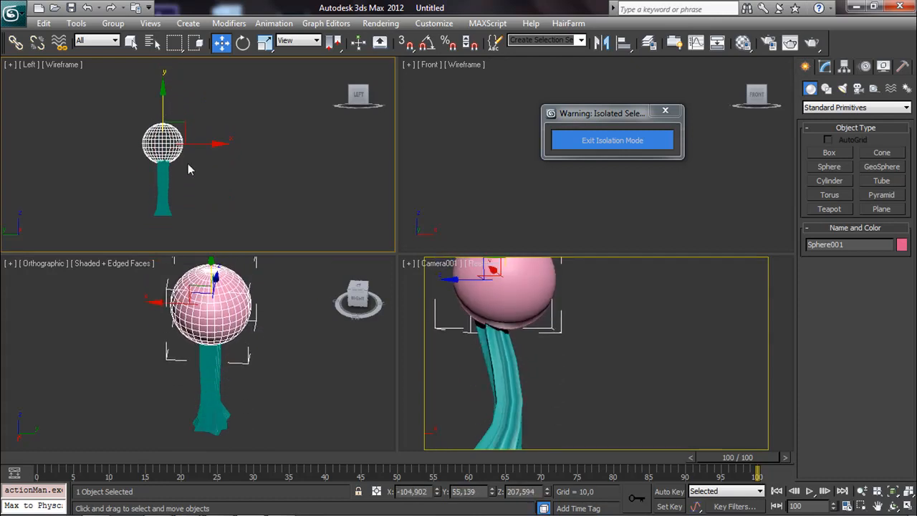
{"action": "left_click", "coordinate": [242, 372]}
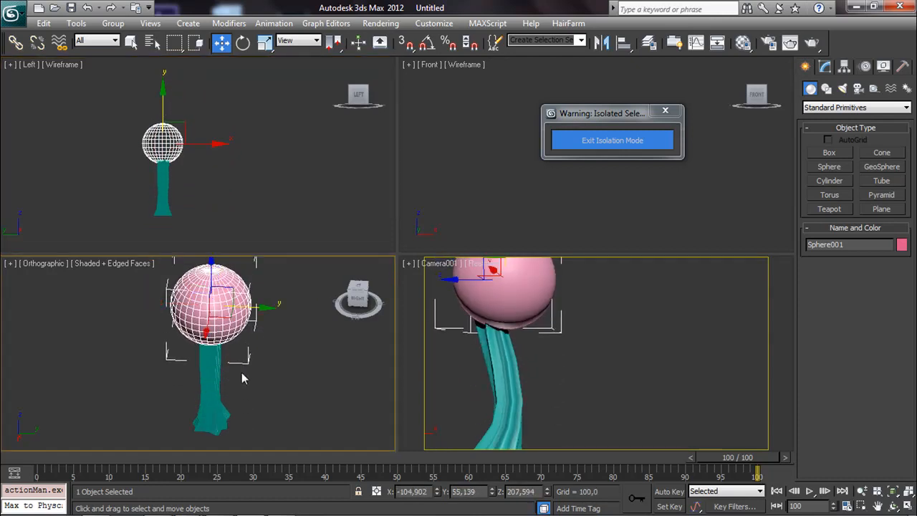
- Reframe the camera by adjusting its field of view, distance and orbit so the whole tree fits in the shot
{"action": "left_click", "coordinate": [593, 374]}
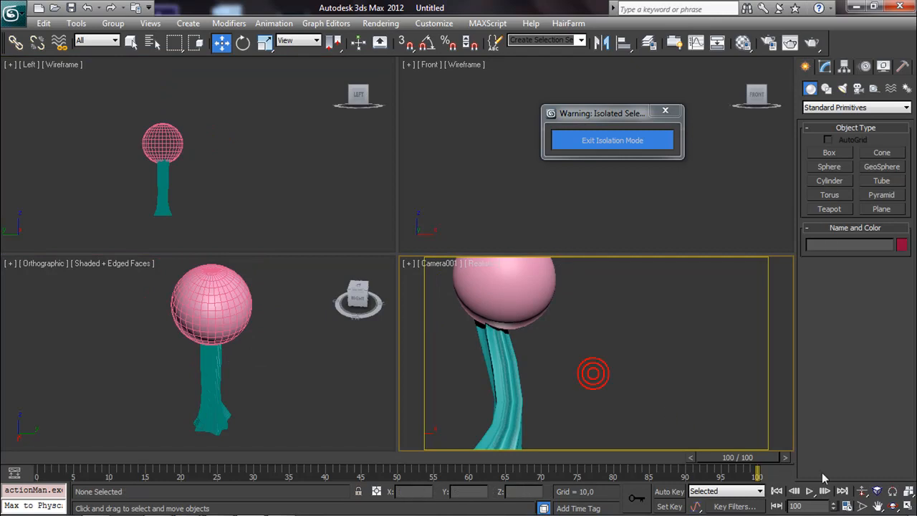
{"action": "left_click", "coordinate": [864, 507]}
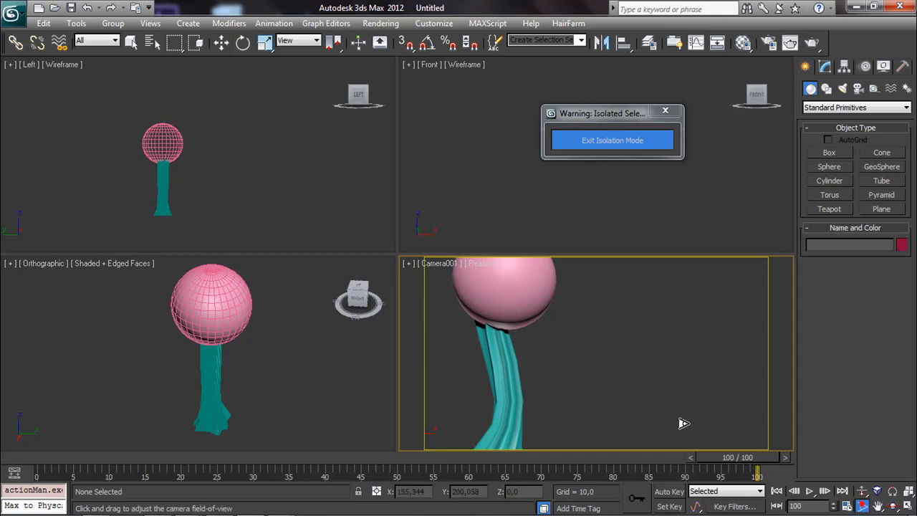
{"action": "left_click_drag", "start_coordinate": [606, 392], "coordinate": [606, 405]}
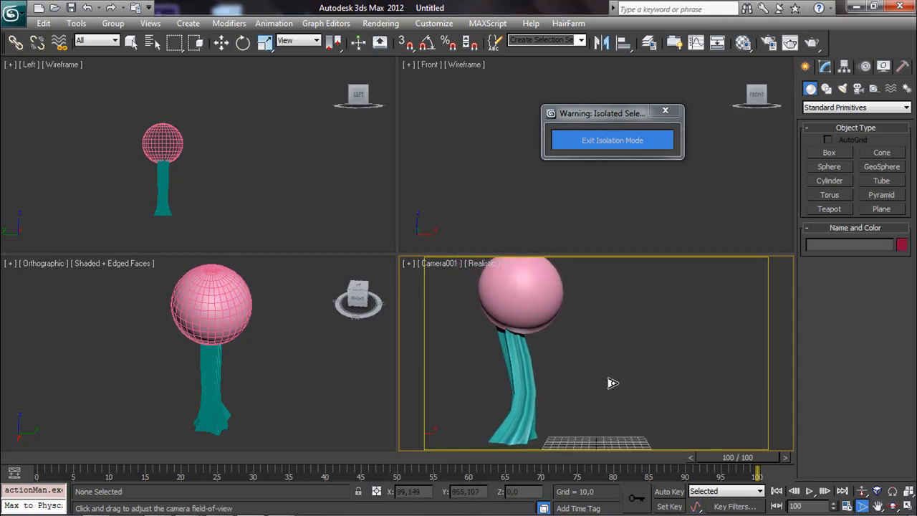
{"action": "mouse_move", "coordinate": [589, 383]}
{"action": "middle_mouse_down"}
{"action": "mouse_move", "coordinate": [617, 377]}
{"action": "mouse_move", "coordinate": [590, 382]}
{"action": "middle_mouse_up"}
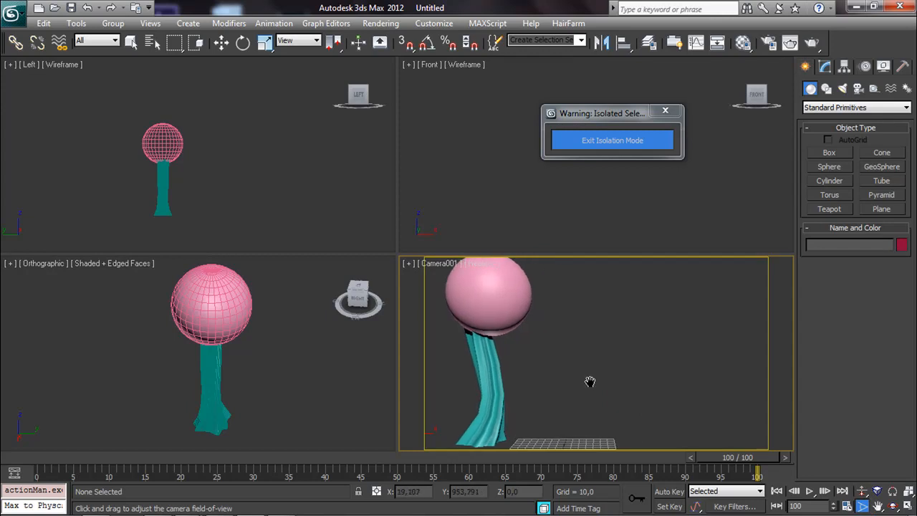
{"action": "left_click", "coordinate": [862, 493]}
{"action": "left_click_drag", "start_coordinate": [516, 369], "coordinate": [515, 378]}
{"action": "middle_click_drag", "start_coordinate": [552, 385], "coordinate": [533, 398]}
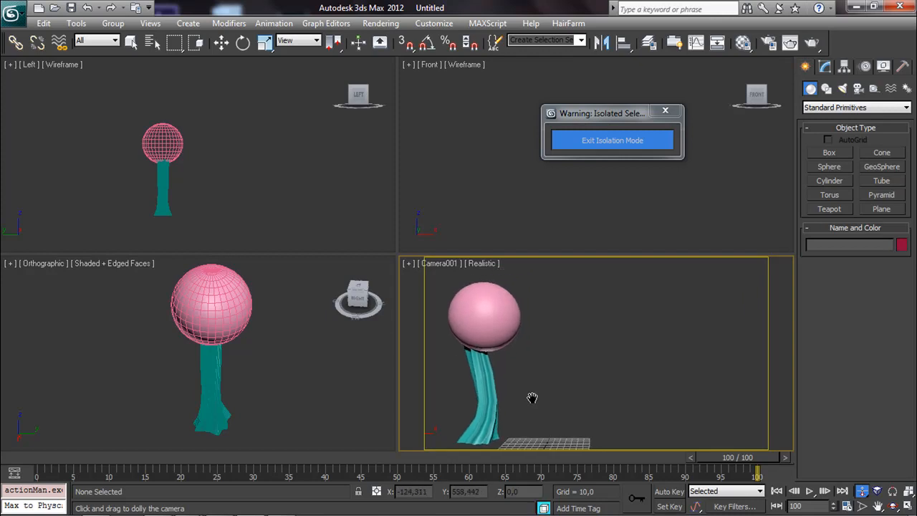
{"action": "left_click", "coordinate": [893, 505]}
{"action": "left_click_drag", "start_coordinate": [590, 374], "coordinate": [576, 359]}
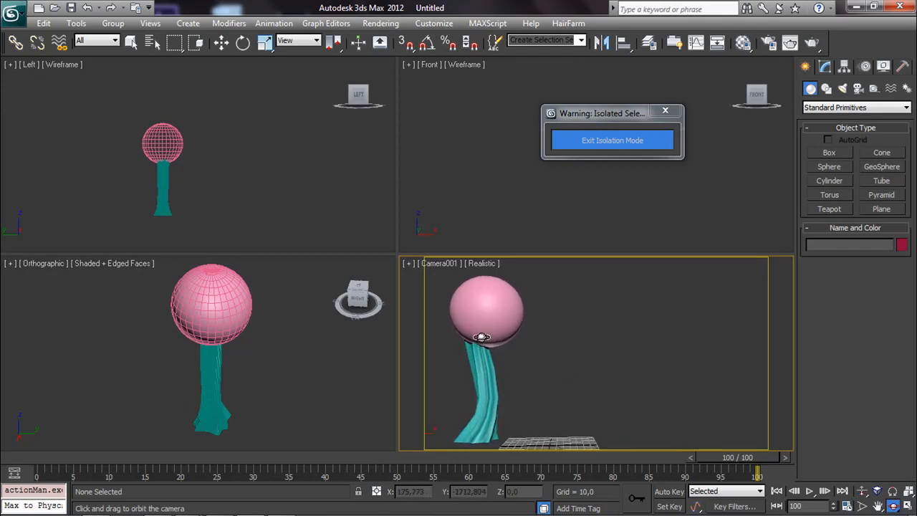
- Move the sphere along X to about -129 so it sits over the trunk's upper end
{"action": "left_click", "coordinate": [223, 42]}
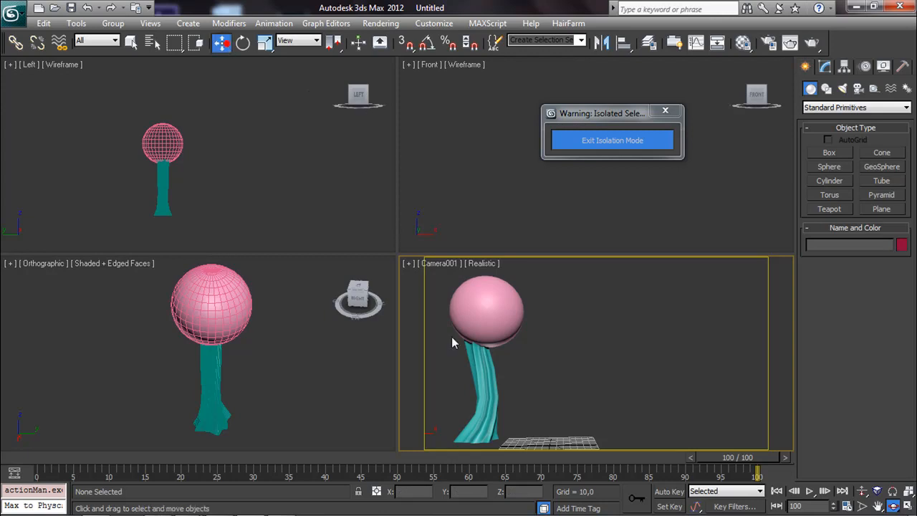
{"action": "left_click", "coordinate": [497, 313]}
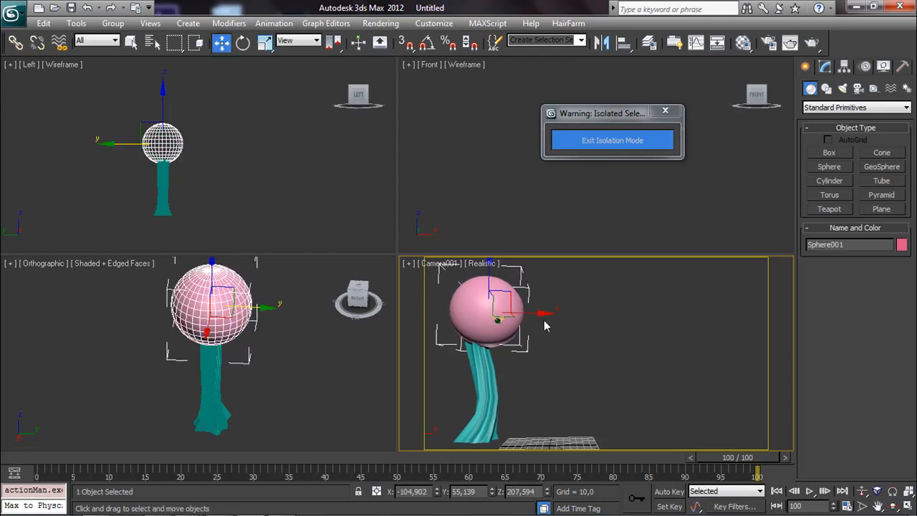
{"action": "left_click_drag", "start_coordinate": [543, 313], "coordinate": [511, 310]}
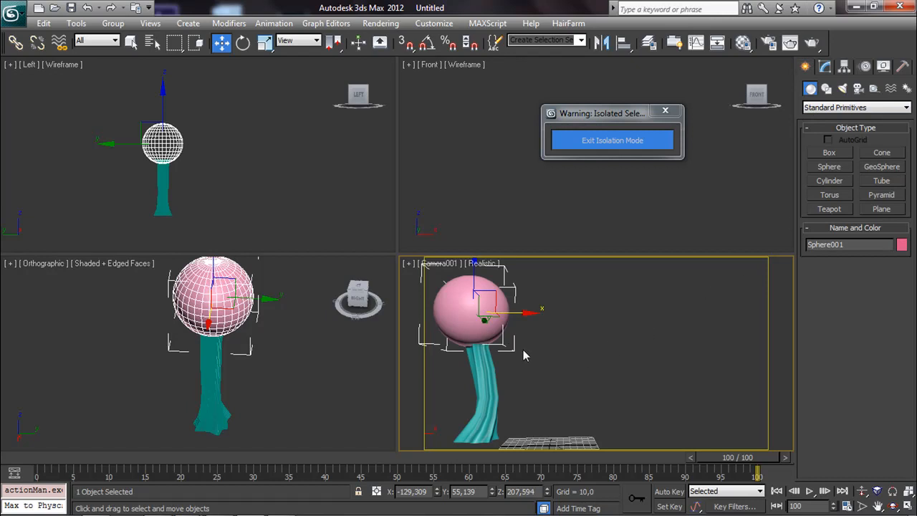
- Rotate the trunk about 76 degrees around Z and shift it slightly along negative X to line up under the sphere
{"action": "left_click", "coordinate": [493, 399]}
{"action": "left_click", "coordinate": [243, 43]}
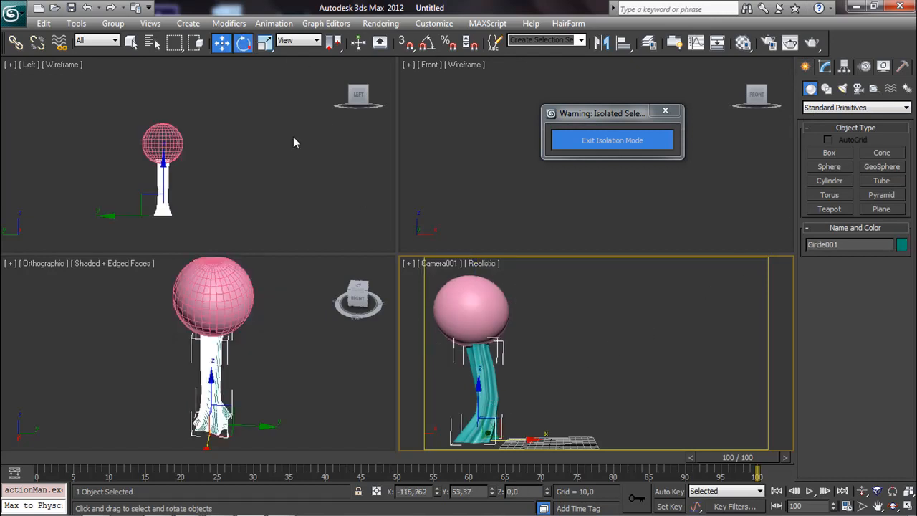
{"action": "left_click_drag", "start_coordinate": [484, 447], "coordinate": [588, 435]}
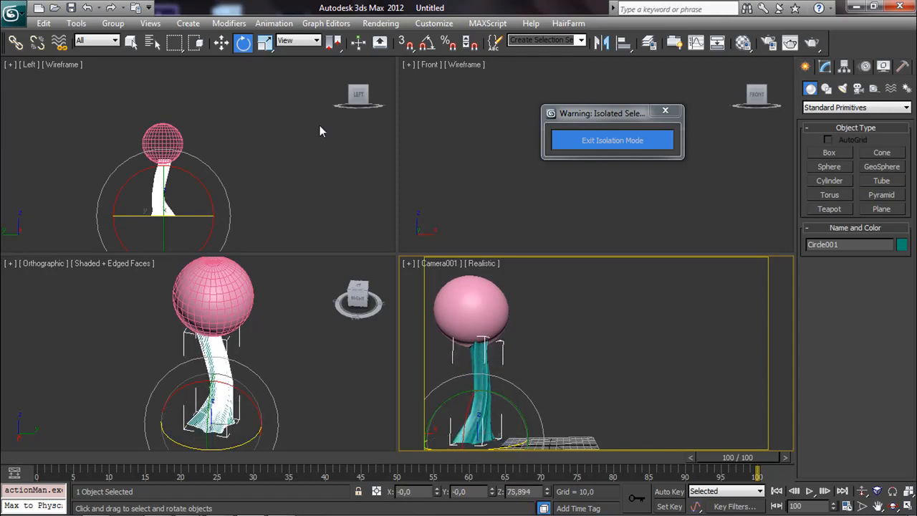
{"action": "left_click", "coordinate": [221, 42]}
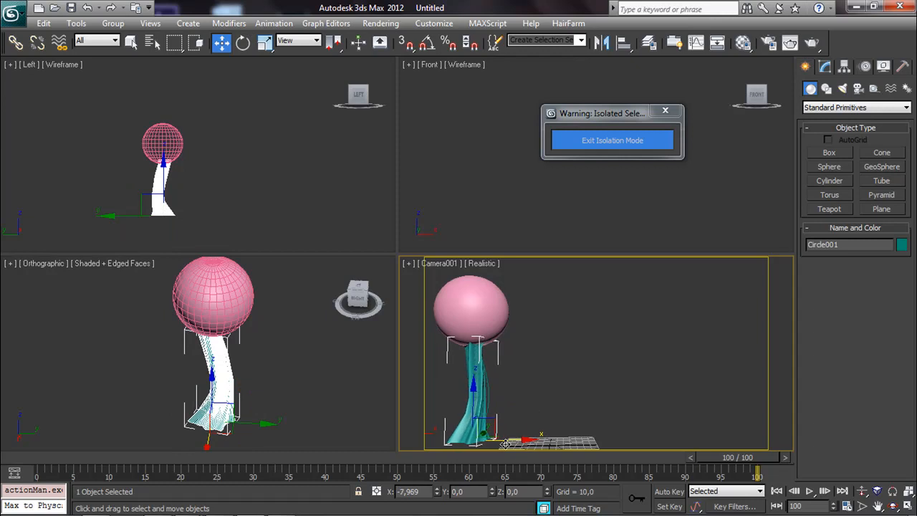
{"action": "left_click", "coordinate": [538, 419]}
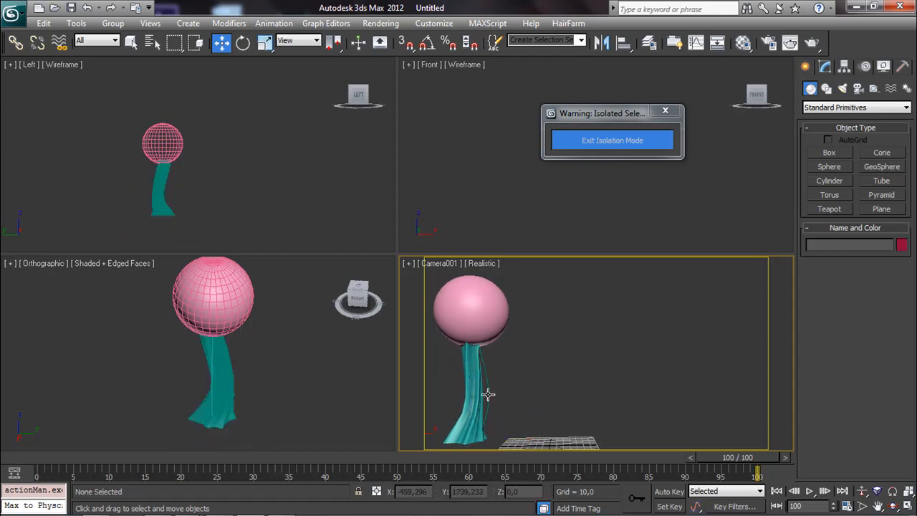
{"action": "left_click", "coordinate": [487, 394]}
{"action": "left_click", "coordinate": [491, 394]}
- Enlarge the sphere's radius to about 81.4 to make a fuller tree crown
{"action": "left_click", "coordinate": [452, 302]}
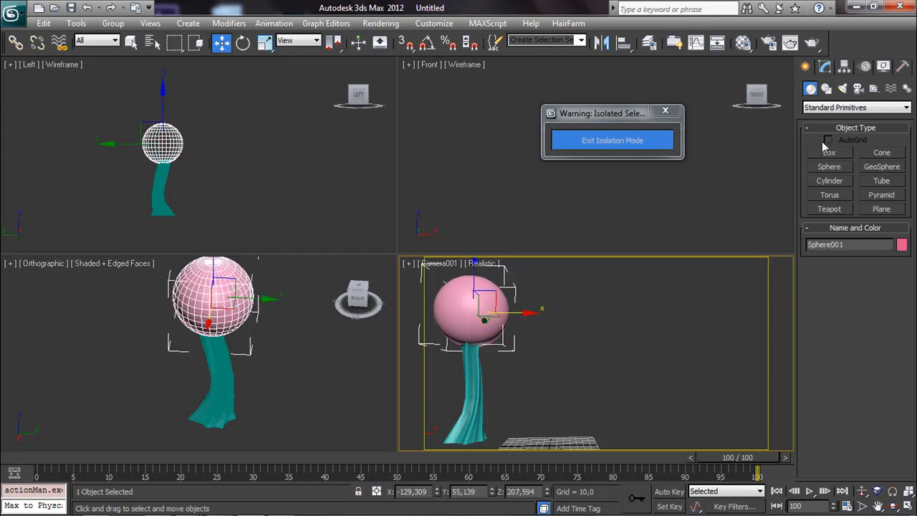
{"action": "left_click", "coordinate": [825, 68]}
{"action": "left_click_drag", "start_coordinate": [893, 285], "coordinate": [887, 195]}
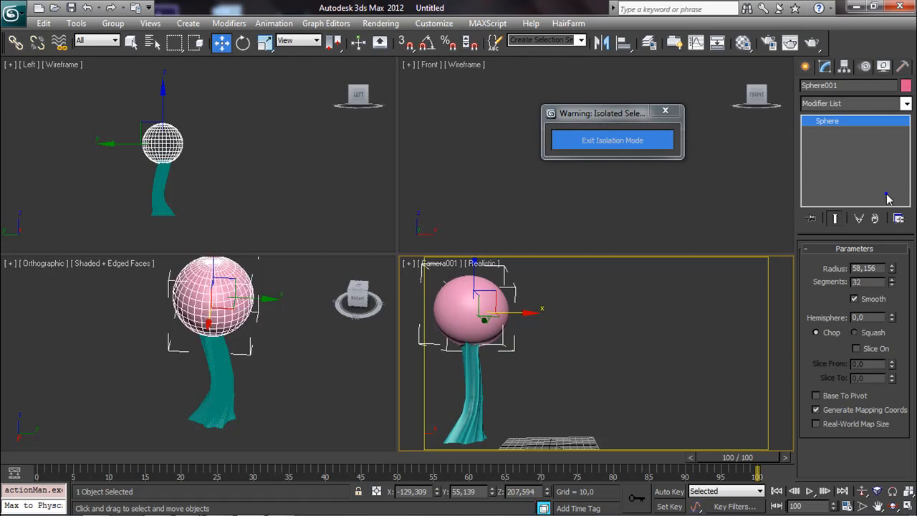
{"action": "left_click_drag", "start_coordinate": [892, 269], "coordinate": [889, 245]}
{"action": "right_click", "coordinate": [255, 339]}
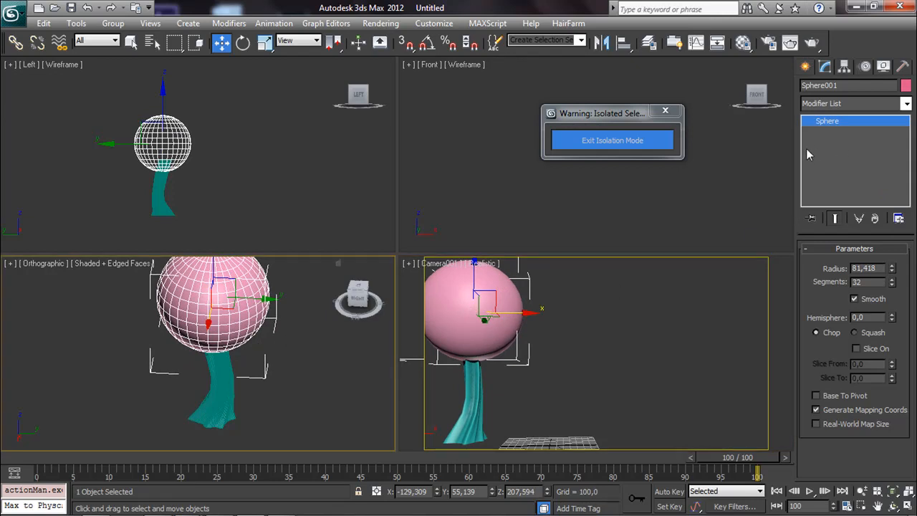
{"action": "left_click", "coordinate": [648, 213]}
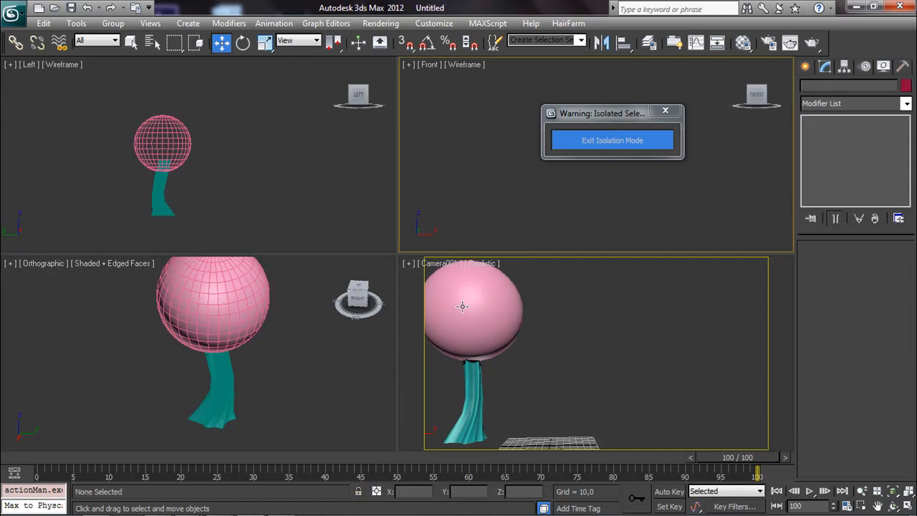
{"action": "left_click", "coordinate": [486, 310]}
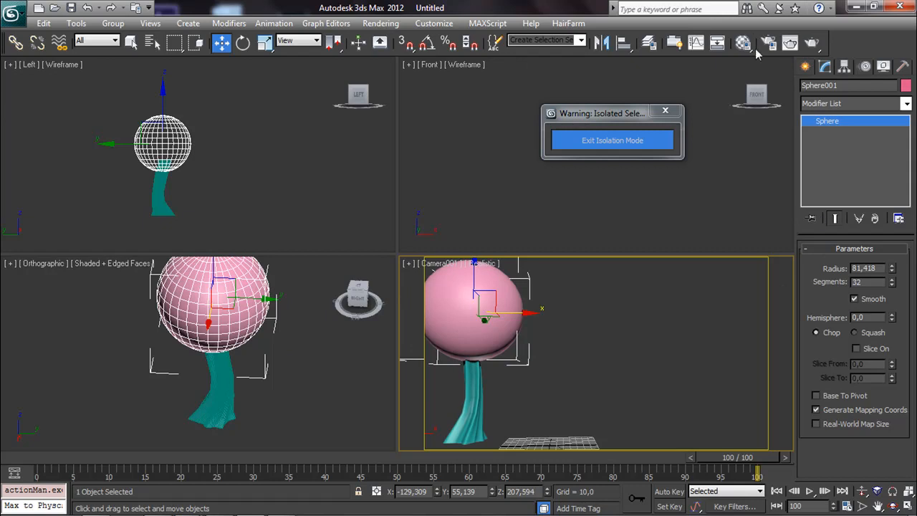
{"action": "key", "text": "m"}
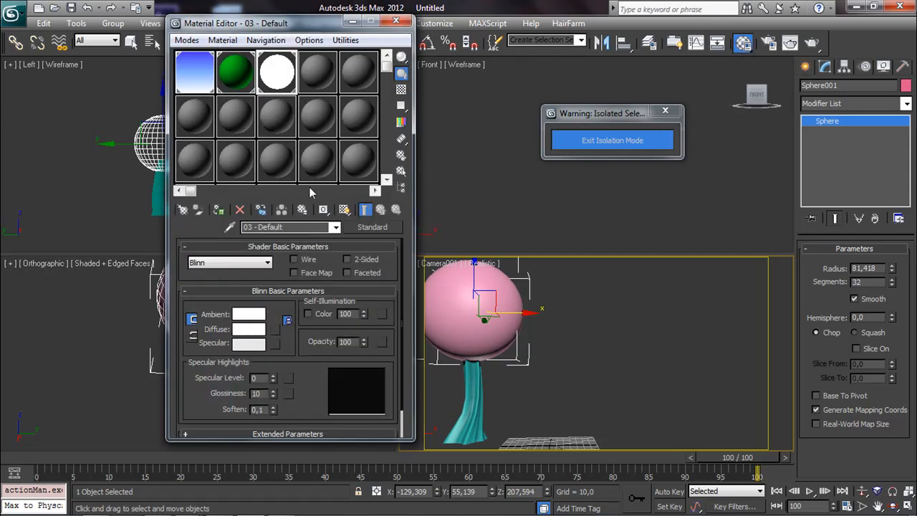
{"action": "left_click", "coordinate": [316, 81]}
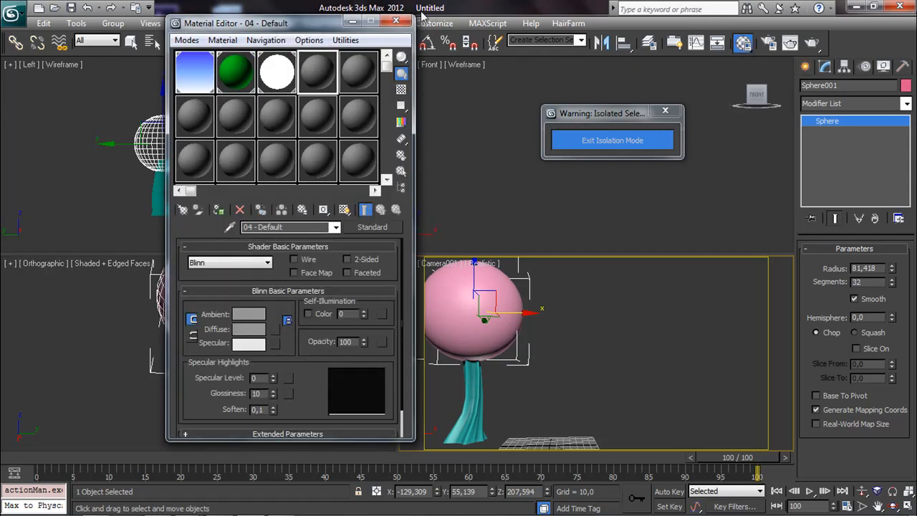
{"action": "left_click", "coordinate": [395, 20]}
- Add a Displace modifier to the crown sphere
{"action": "left_click", "coordinate": [907, 103]}
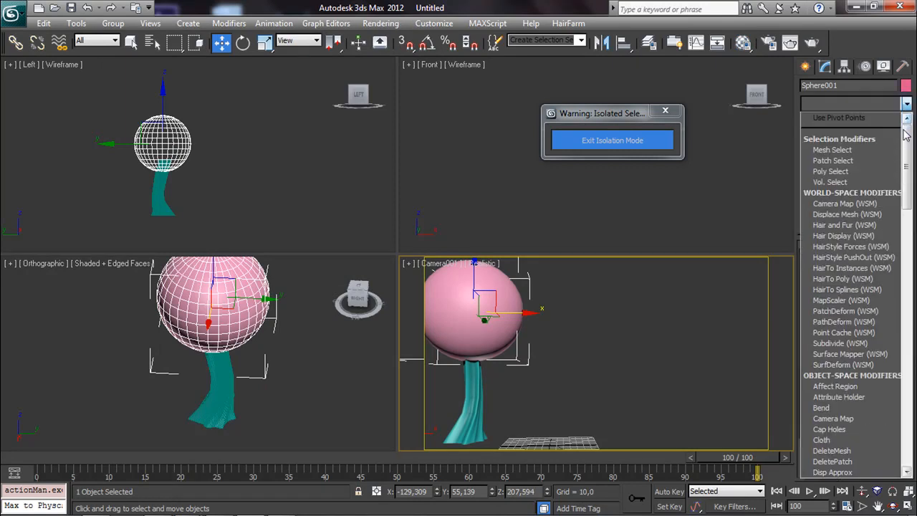
{"action": "left_click", "coordinate": [828, 71]}
{"action": "left_click", "coordinate": [907, 104]}
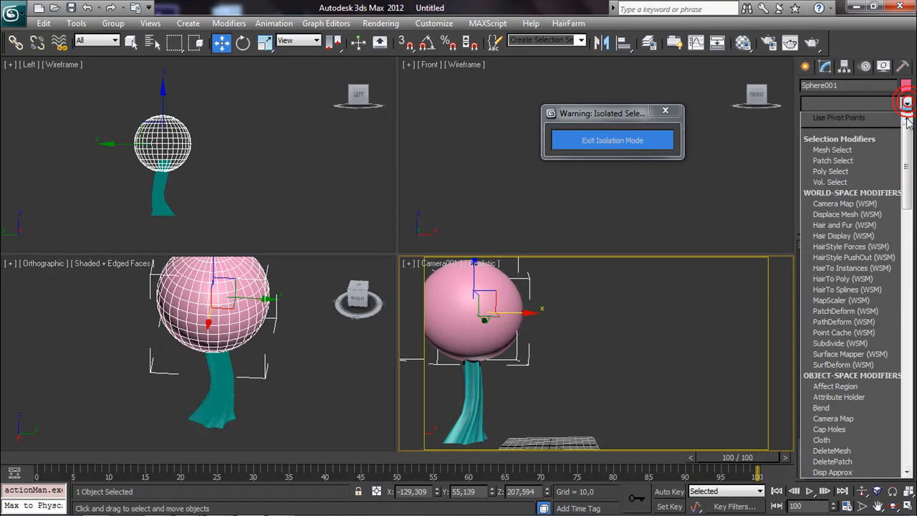
{"action": "left_click_drag", "start_coordinate": [905, 204], "coordinate": [905, 252]}
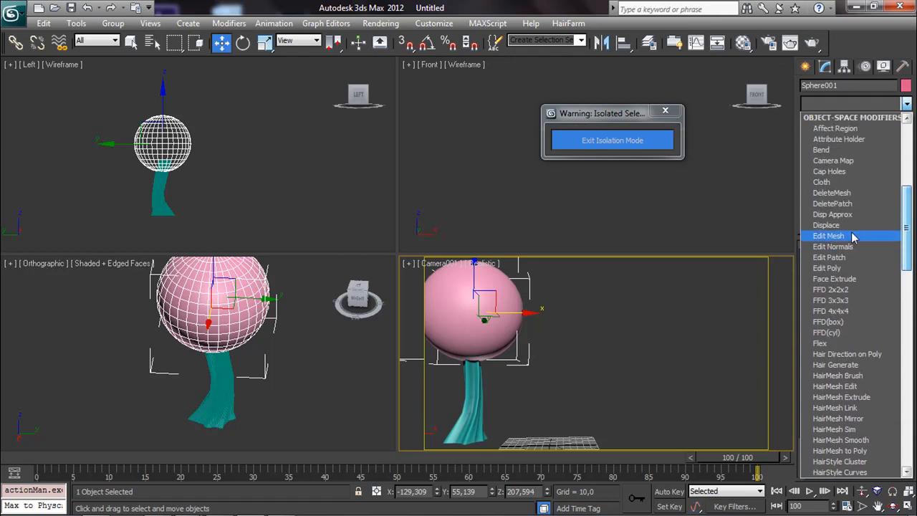
{"action": "left_click", "coordinate": [842, 226]}
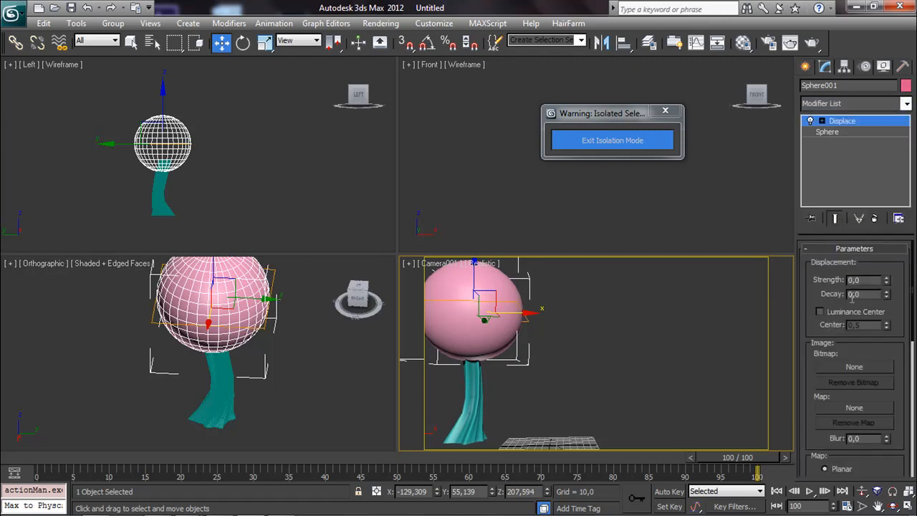
- Assign a Cellular map as the Displace modifier's map
{"action": "left_click", "coordinate": [830, 404]}
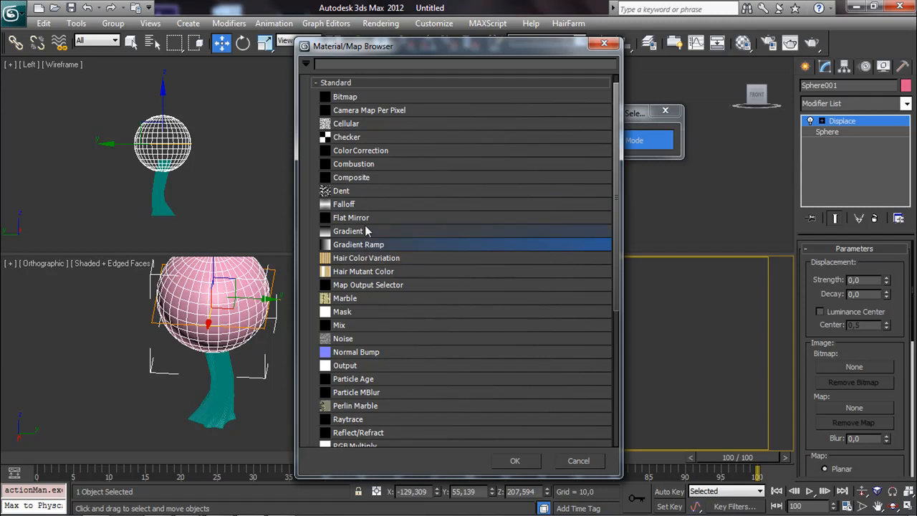
{"action": "left_click", "coordinate": [354, 124]}
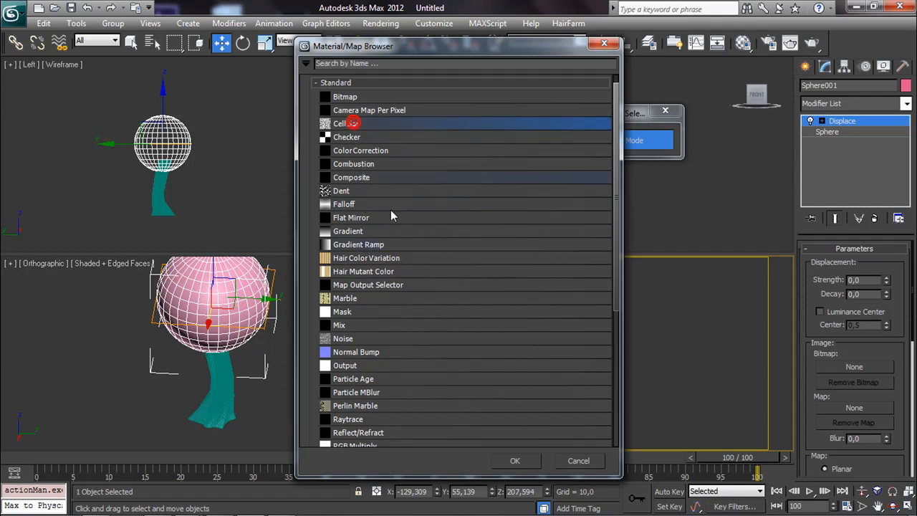
{"action": "left_click", "coordinate": [518, 461]}
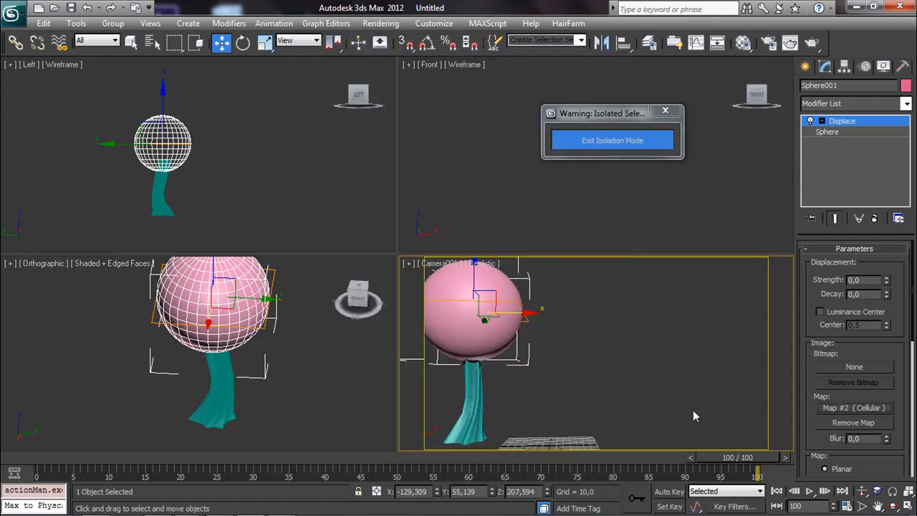
- Place the Displace modifier's Cellular map in the fourth material sample slot as an instance
{"action": "left_click", "coordinate": [744, 42]}
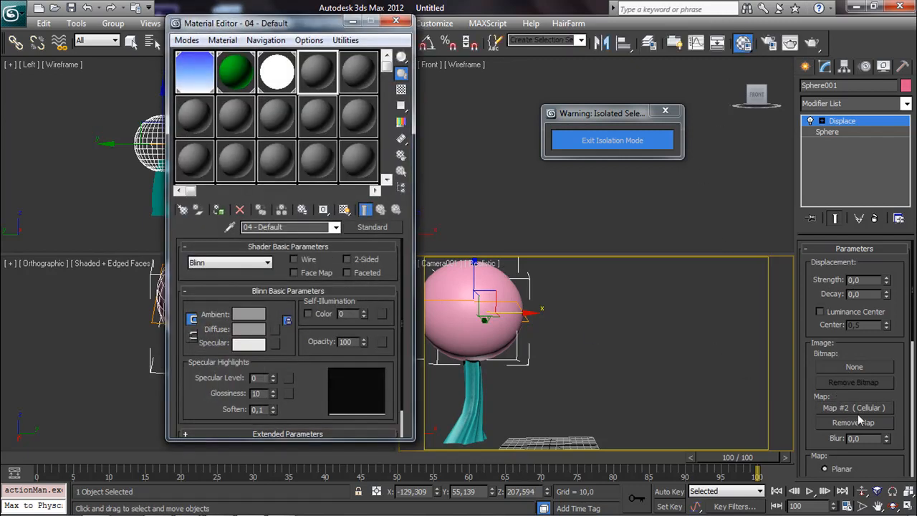
{"action": "left_click_drag", "start_coordinate": [862, 414], "coordinate": [320, 71]}
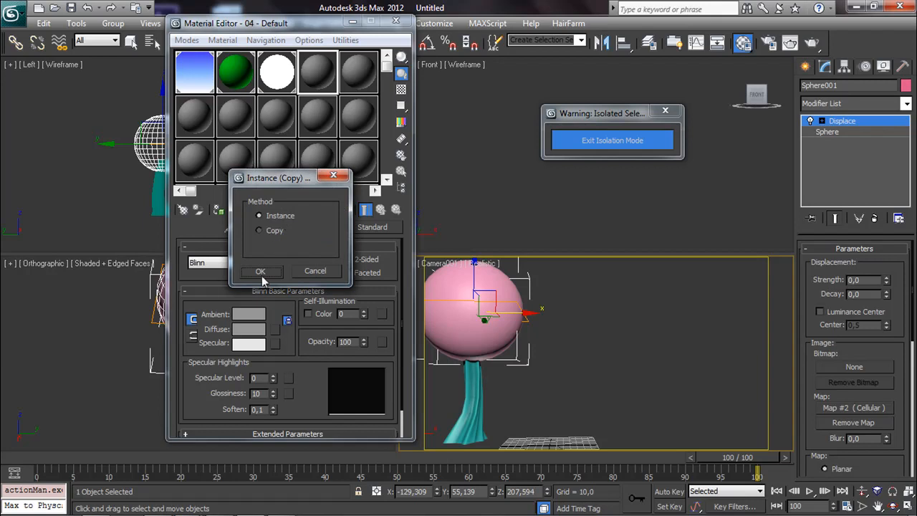
{"action": "left_click", "coordinate": [262, 271]}
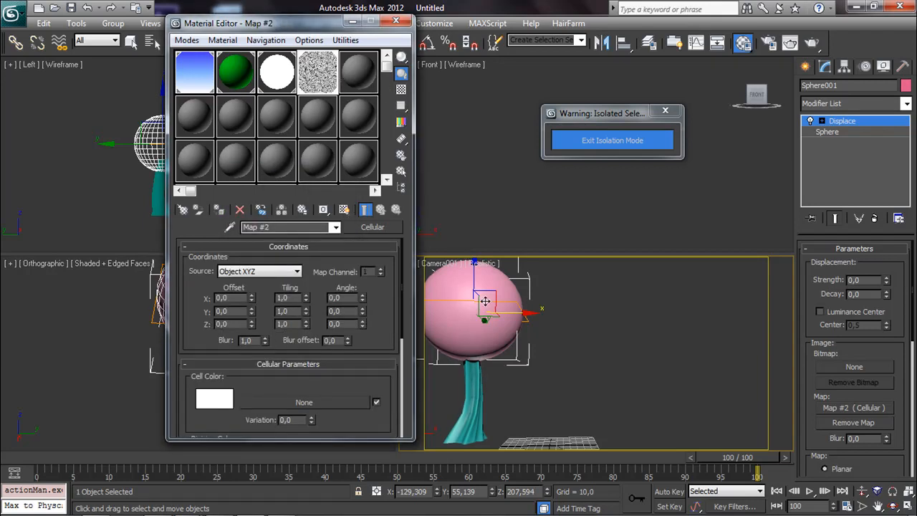
- Maximise the orthographic view around the crown and raise the Displace strength to about 30.64
{"action": "left_click_drag", "start_coordinate": [312, 16], "coordinate": [521, 25]}
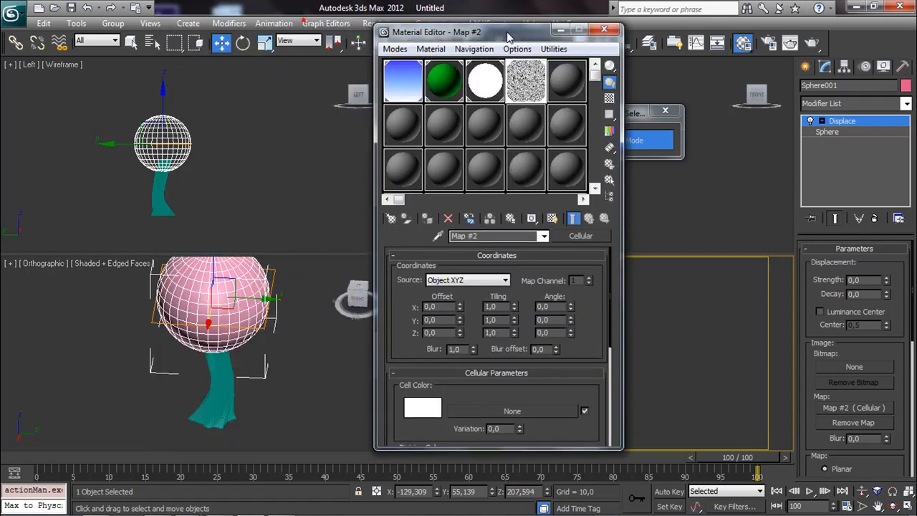
{"action": "left_click", "coordinate": [226, 313]}
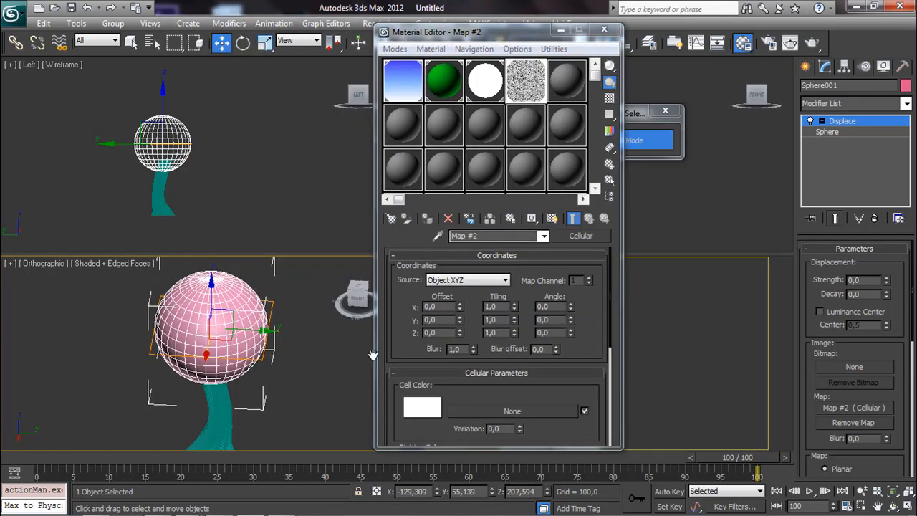
{"action": "left_click", "coordinate": [907, 506]}
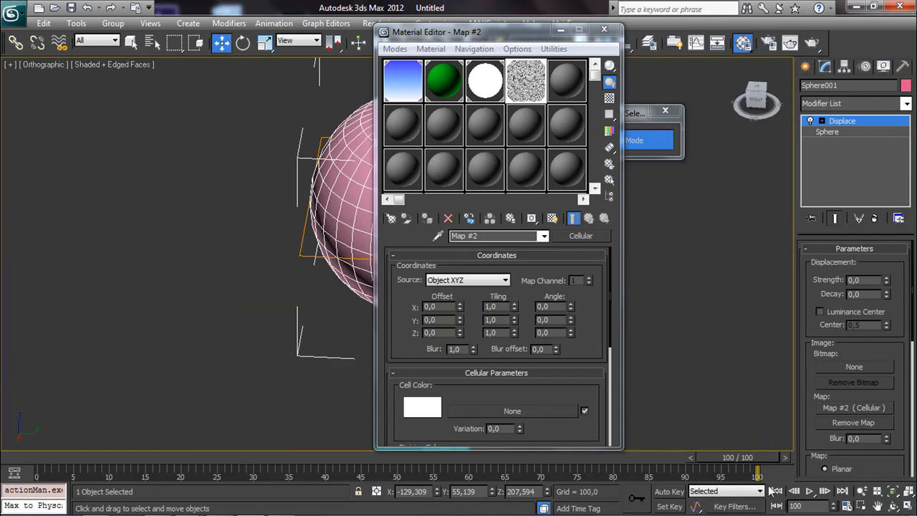
{"action": "left_click_drag", "start_coordinate": [468, 39], "coordinate": [594, 38]}
{"action": "middle_click_drag", "start_coordinate": [343, 174], "coordinate": [205, 177]}
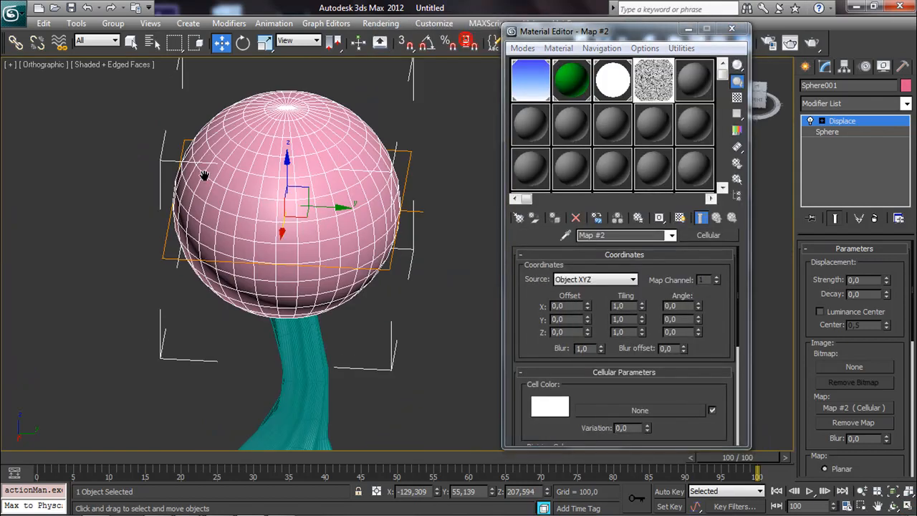
{"action": "scroll", "coordinate": [278, 230], "scroll_direction": "up", "scroll_amount": 2}
{"action": "middle_click_drag", "start_coordinate": [278, 229], "coordinate": [319, 273]}
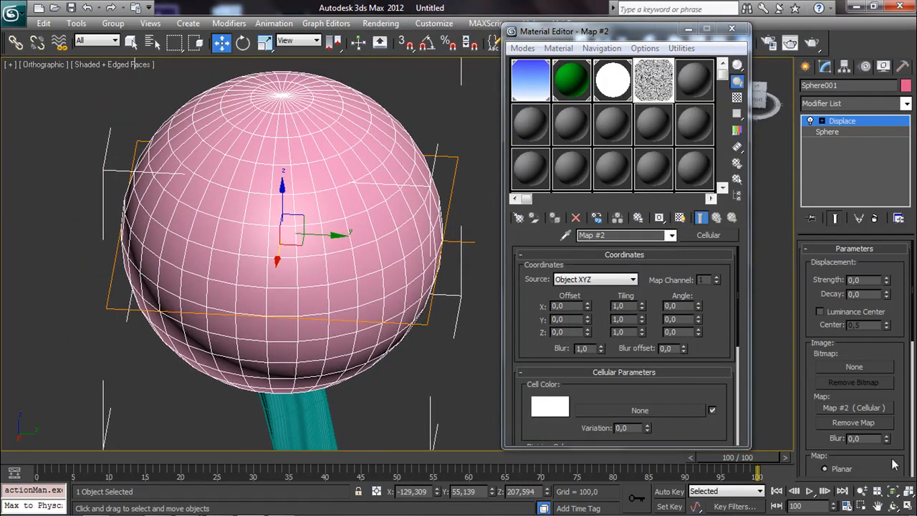
{"action": "left_click", "coordinate": [896, 506]}
{"action": "left_click_drag", "start_coordinate": [400, 315], "coordinate": [410, 304]}
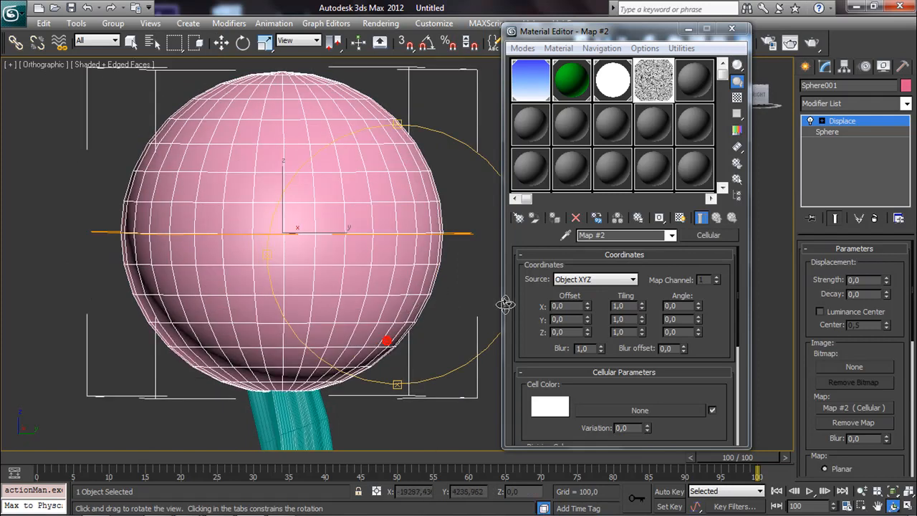
{"action": "left_click_drag", "start_coordinate": [887, 282], "coordinate": [696, 170]}
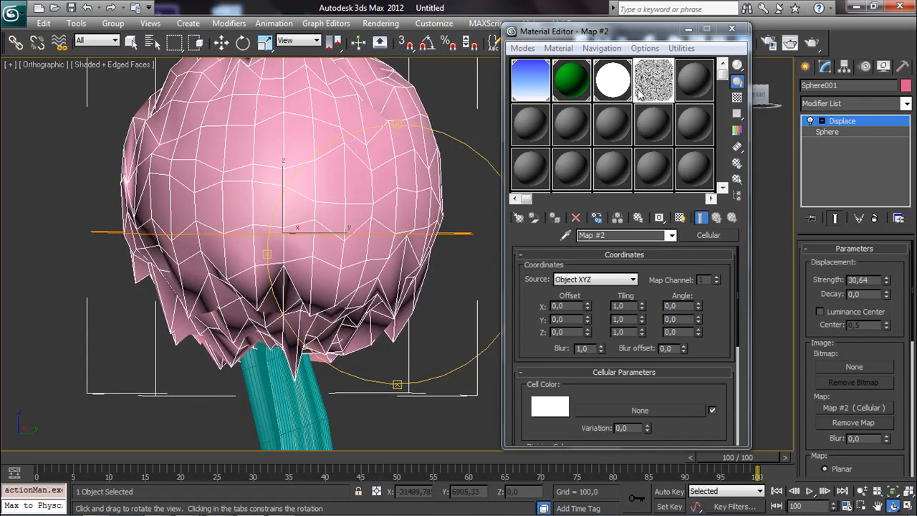
- Change the Displace modifier's mapping on the crown to Spherical
{"action": "left_click_drag", "start_coordinate": [375, 248], "coordinate": [386, 281]}
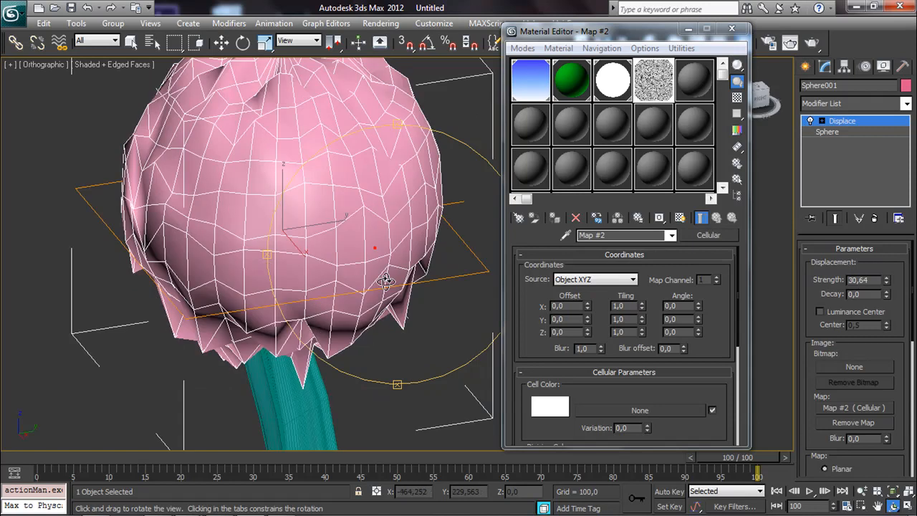
{"action": "left_click_drag", "start_coordinate": [302, 237], "coordinate": [357, 305]}
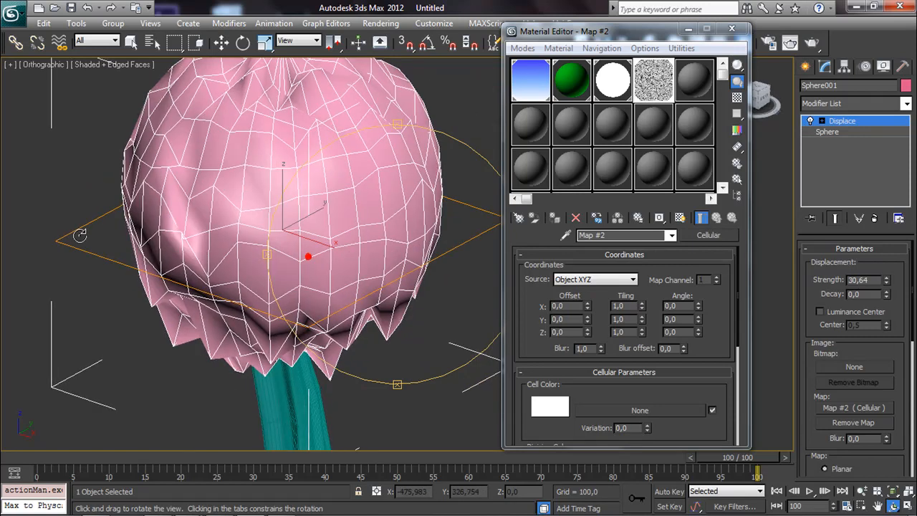
{"action": "left_click_drag", "start_coordinate": [439, 299], "coordinate": [462, 316]}
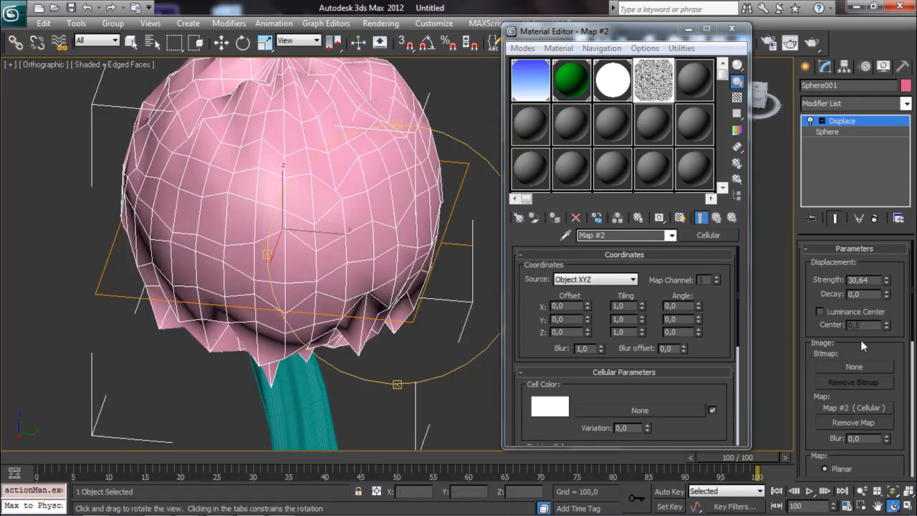
{"action": "scroll", "coordinate": [887, 347], "scroll_direction": "down", "scroll_amount": 4}
{"action": "left_click_drag", "start_coordinate": [818, 405], "coordinate": [829, 360]}
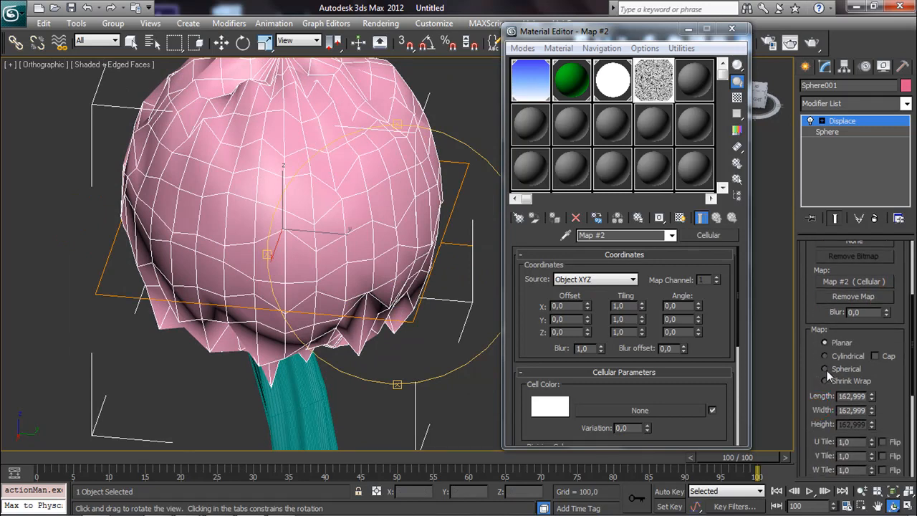
{"action": "left_click", "coordinate": [829, 367]}
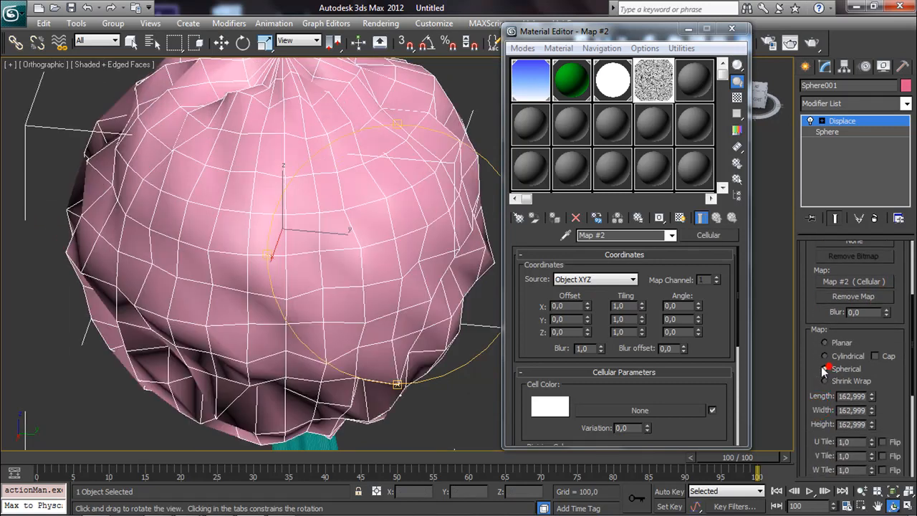
- Lower the Displace strength to about 23.6 and check the Cellular map in an enlarged preview
{"action": "scroll", "coordinate": [368, 297], "scroll_direction": "down", "scroll_amount": 4}
{"action": "left_click_drag", "start_coordinate": [367, 298], "coordinate": [280, 242]}
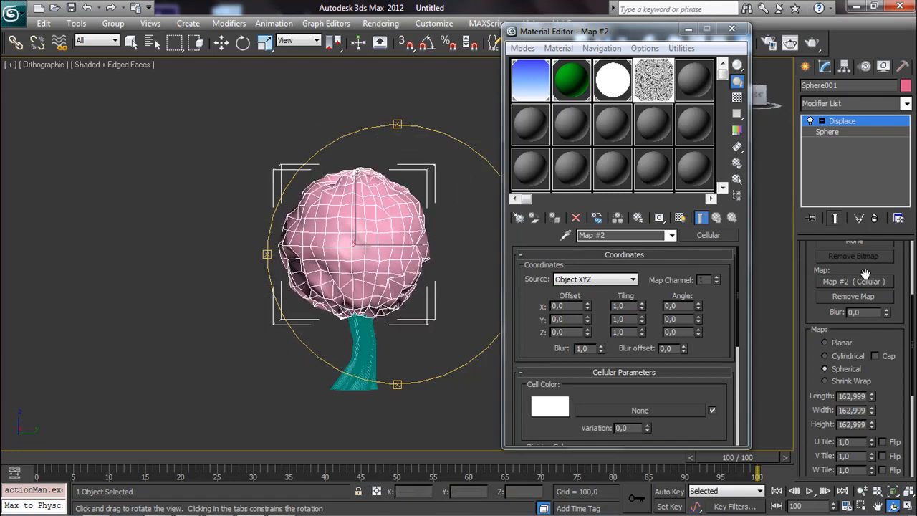
{"action": "left_click_drag", "start_coordinate": [896, 270], "coordinate": [893, 388]}
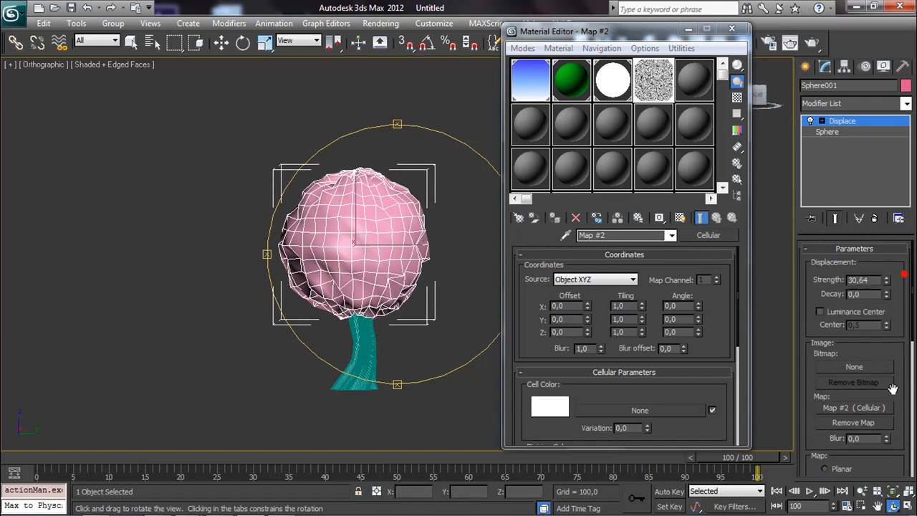
{"action": "left_click_drag", "start_coordinate": [888, 281], "coordinate": [862, 295]}
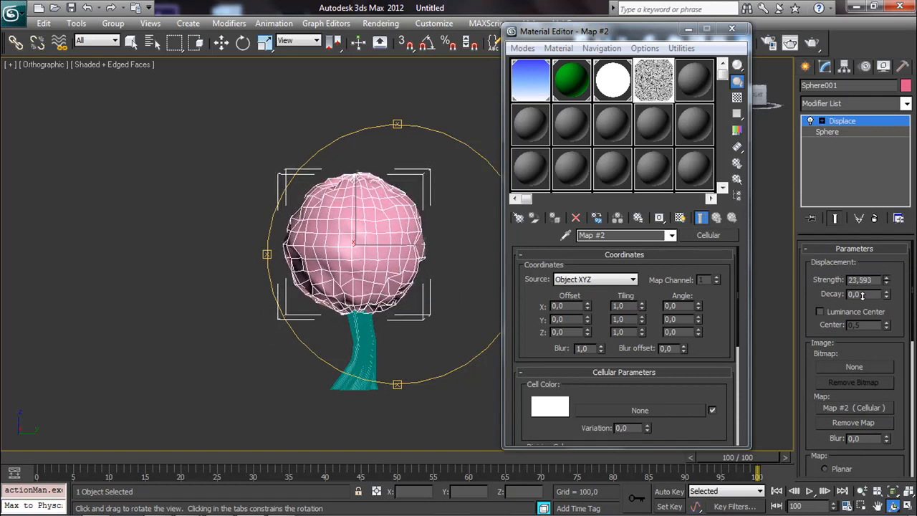
{"action": "double_click", "coordinate": [656, 80]}
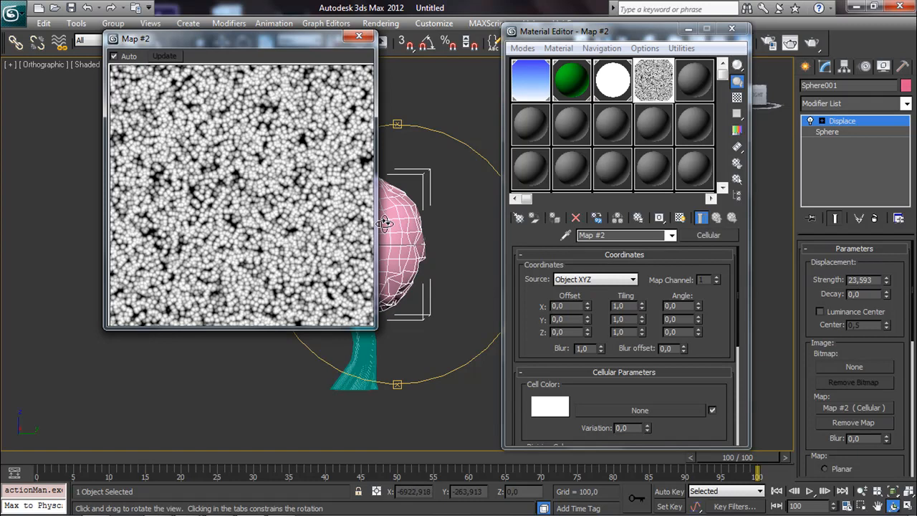
{"action": "left_click", "coordinate": [359, 36]}
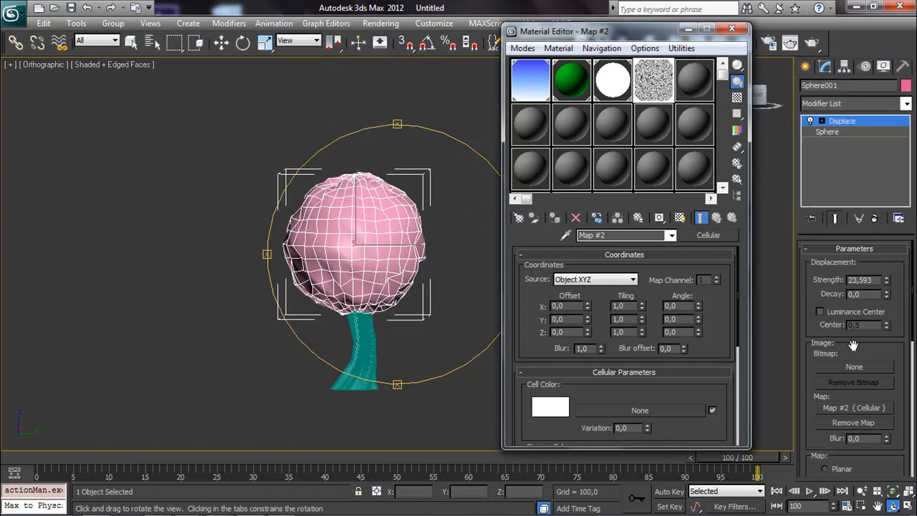
- Raise the crown's base sphere to 46 segments beneath the Displace modifier
{"action": "left_click_drag", "start_coordinate": [895, 350], "coordinate": [896, 271]}
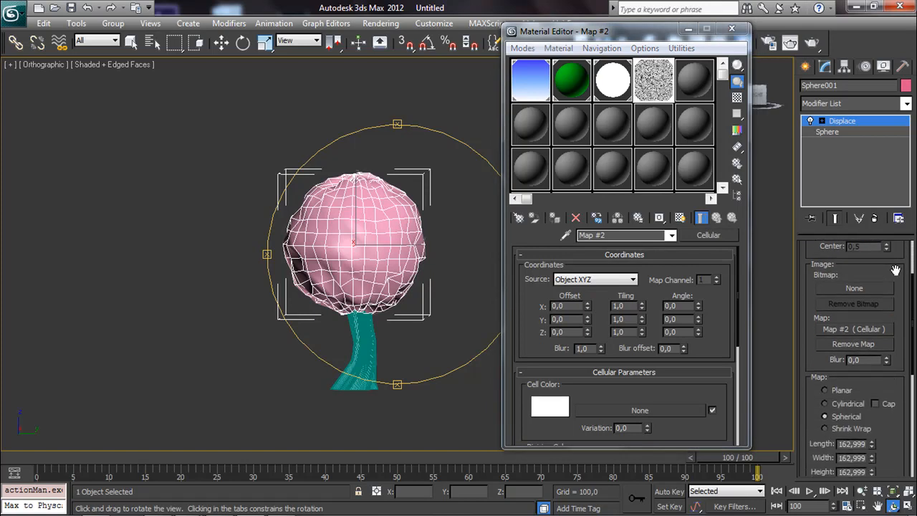
{"action": "left_click_drag", "start_coordinate": [399, 219], "coordinate": [427, 219]}
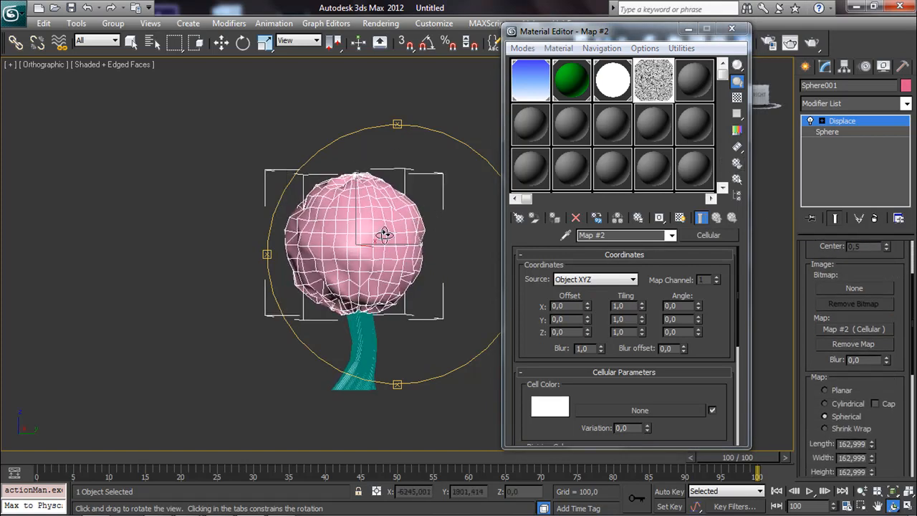
{"action": "left_click", "coordinate": [827, 132]}
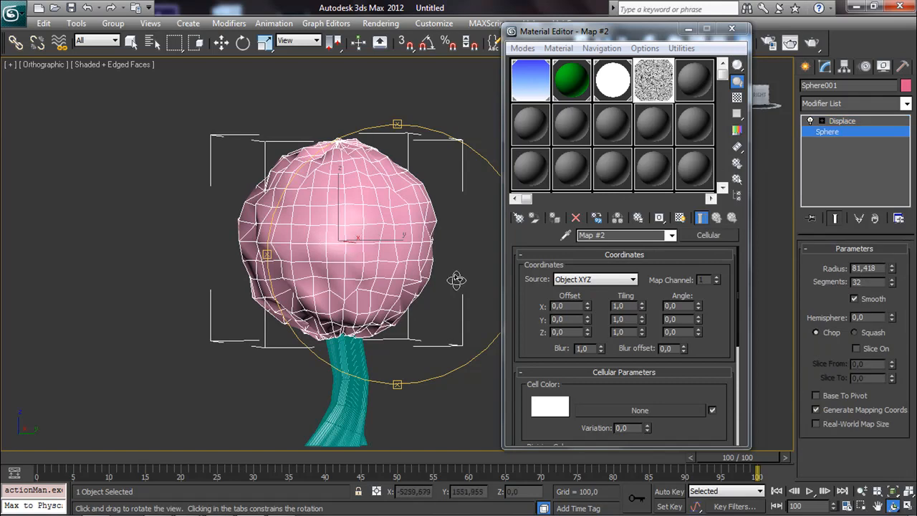
{"action": "left_click", "coordinate": [893, 279]}
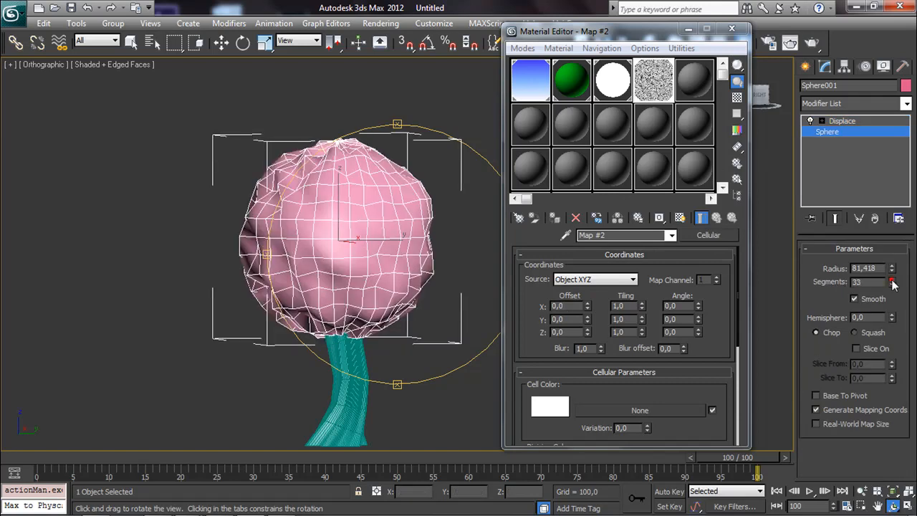
{"action": "left_click", "coordinate": [892, 278]}
{"action": "mouse_move", "coordinate": [892, 281]}
{"action": "left_mouse_down"}
{"action": "mouse_move", "coordinate": [887, 258]}
{"action": "mouse_move", "coordinate": [893, 277]}
{"action": "left_mouse_up"}
- Open the Cellular map's enlarged preview and place it beside the crown for comparison
{"action": "left_click", "coordinate": [658, 97]}
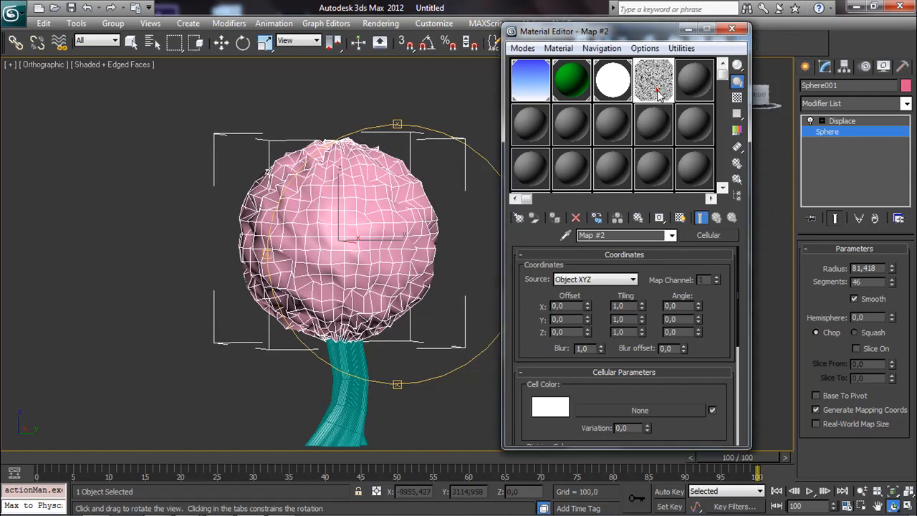
{"action": "double_click", "coordinate": [663, 82]}
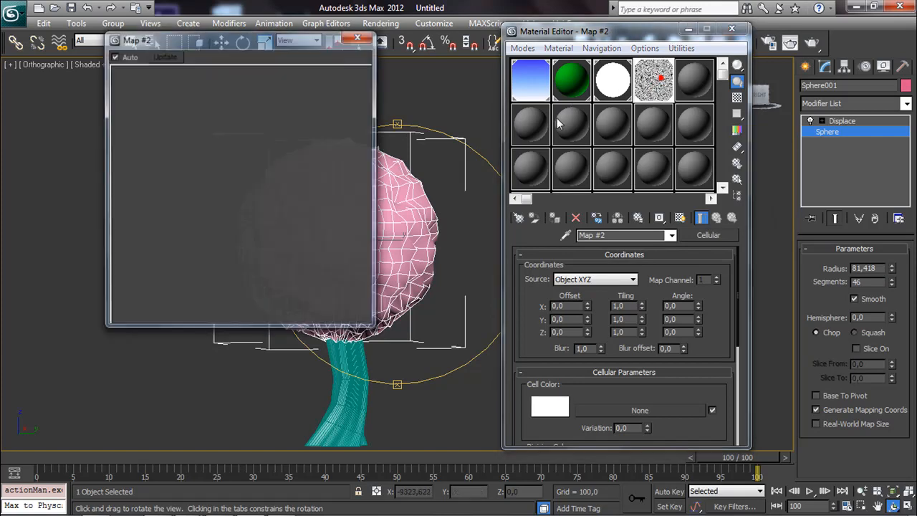
{"action": "left_click", "coordinate": [359, 36]}
{"action": "mouse_move", "coordinate": [456, 244]}
{"action": "left_mouse_down"}
{"action": "mouse_move", "coordinate": [293, 203]}
{"action": "mouse_move", "coordinate": [273, 260]}
{"action": "mouse_move", "coordinate": [127, 273]}
{"action": "mouse_move", "coordinate": [375, 237]}
{"action": "left_mouse_up"}
{"action": "scroll", "coordinate": [340, 246], "scroll_direction": "up", "scroll_amount": 2}
{"action": "left_click", "coordinate": [656, 88]}
{"action": "double_click", "coordinate": [656, 89]}
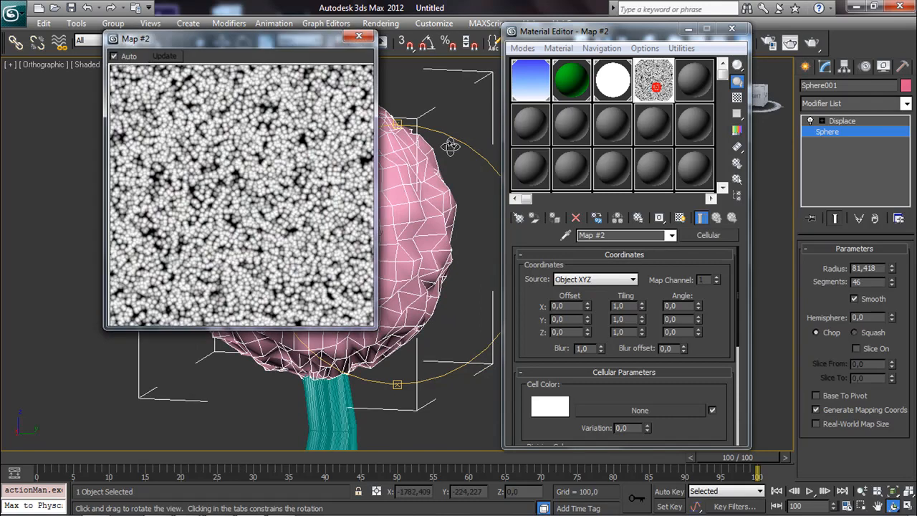
{"action": "left_click_drag", "start_coordinate": [287, 45], "coordinate": [130, 44]}
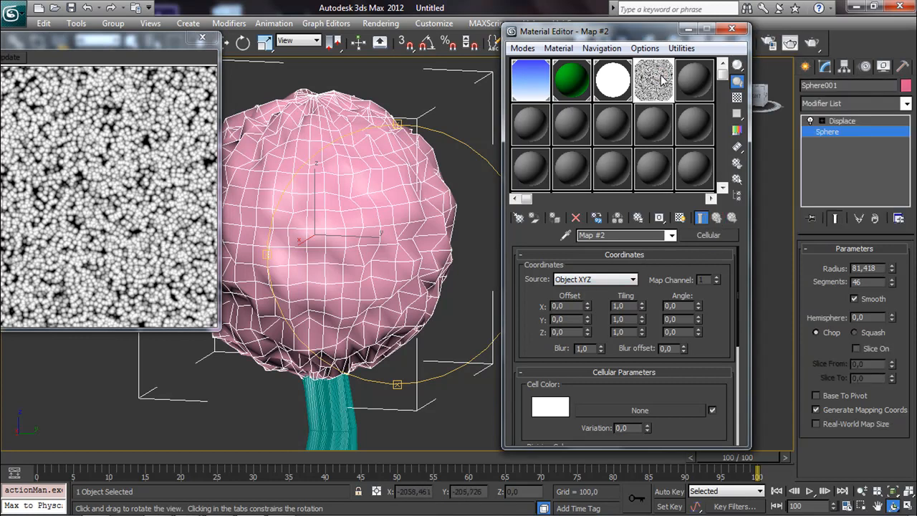
- Set the Cellular map's cell size to 30.9 and raise the crown's Displace strength to about 32.56
{"action": "scroll", "coordinate": [720, 330], "scroll_direction": "down", "scroll_amount": 5}
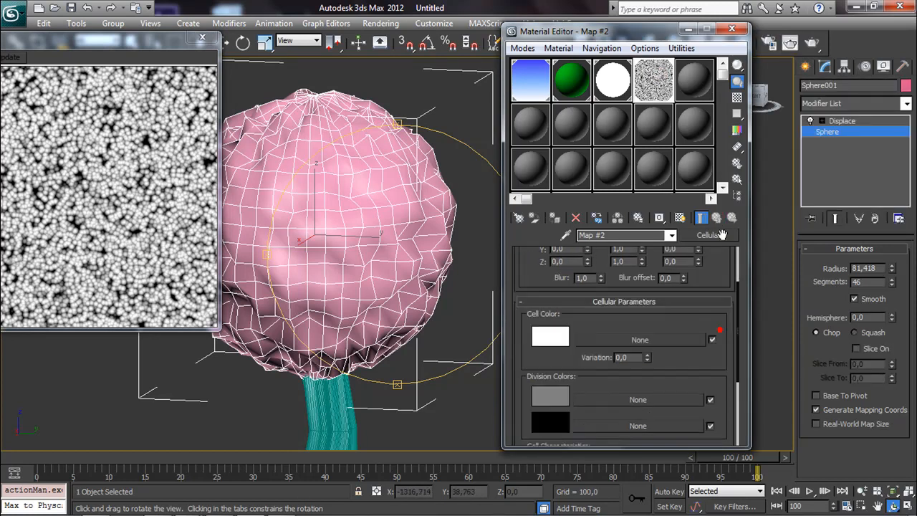
{"action": "left_click_drag", "start_coordinate": [626, 428], "coordinate": [626, 235]}
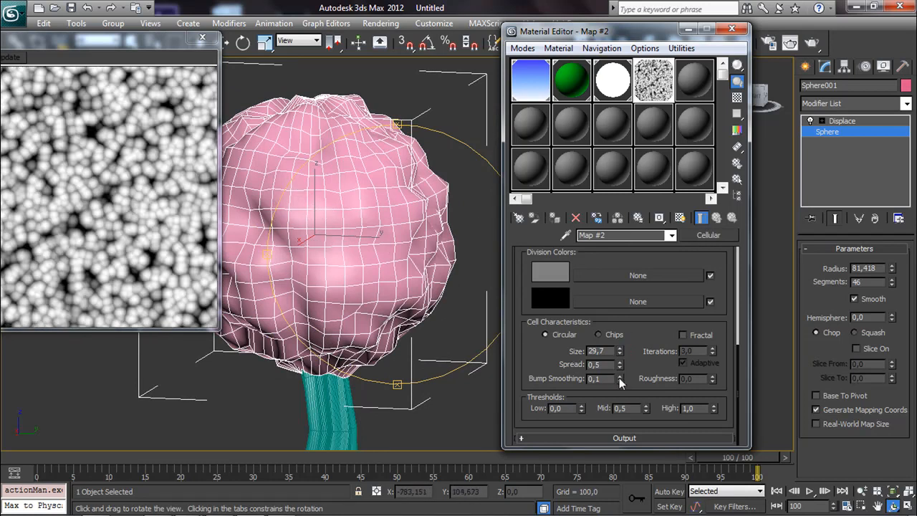
{"action": "left_click_drag", "start_coordinate": [623, 356], "coordinate": [623, 351]}
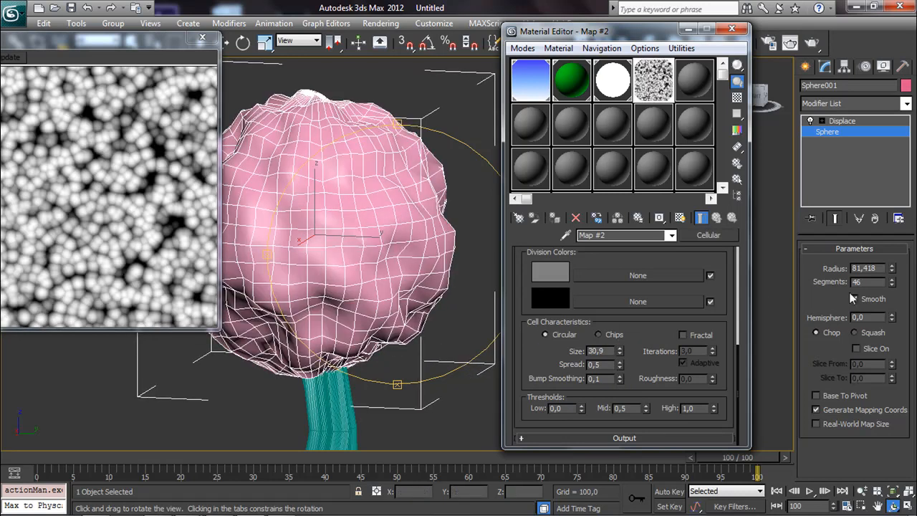
{"action": "left_click", "coordinate": [858, 121]}
{"action": "left_click_drag", "start_coordinate": [888, 285], "coordinate": [887, 255]}
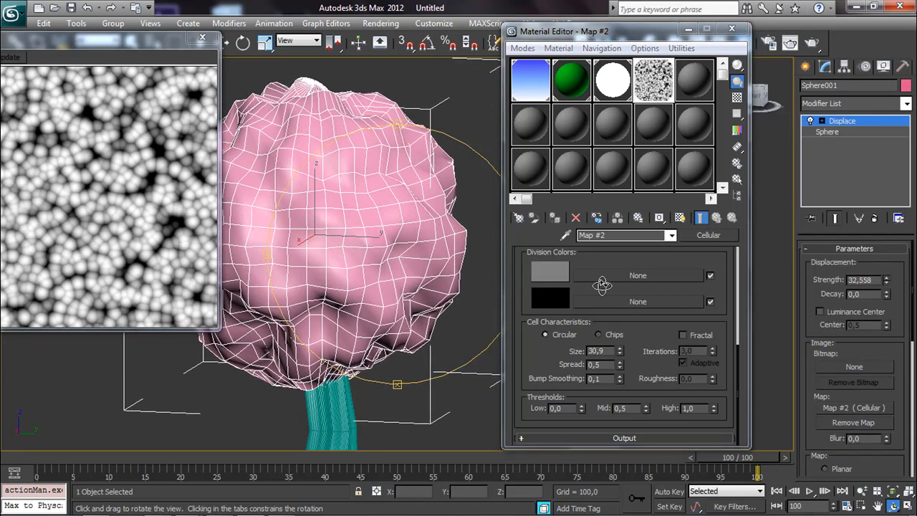
- Increase the crown's base sphere to 60 segments and check its surface
{"action": "left_click", "coordinate": [827, 132]}
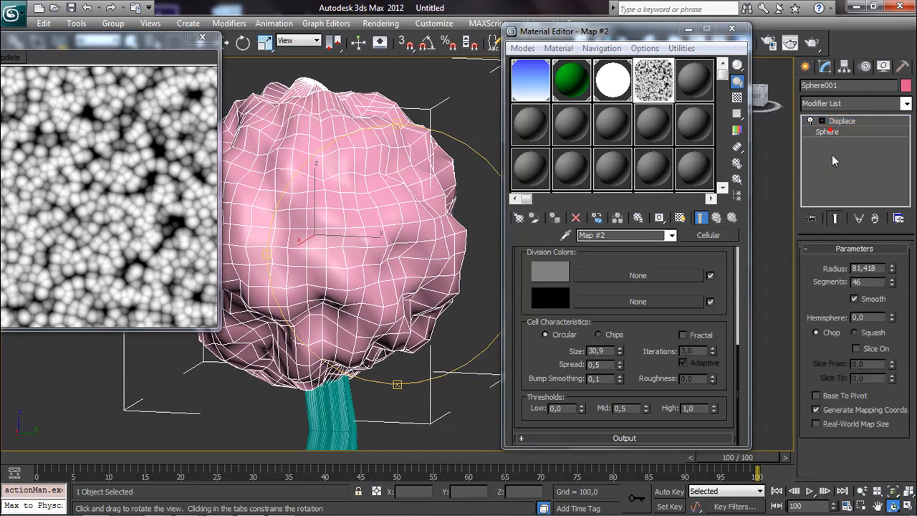
{"action": "left_click", "coordinate": [893, 285]}
{"action": "left_click", "coordinate": [893, 285]}
{"action": "left_click", "coordinate": [893, 286]}
{"action": "left_click", "coordinate": [893, 285]}
{"action": "left_click_drag", "start_coordinate": [893, 285], "coordinate": [882, 173]}
{"action": "left_click_drag", "start_coordinate": [296, 262], "coordinate": [308, 261]}
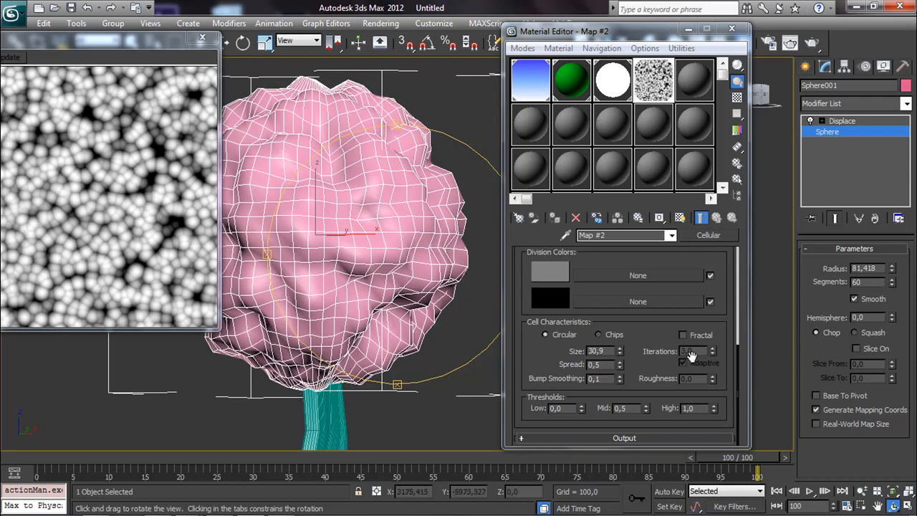
- Try Chips cells on the Cellular map, enable Fractal, and return the cell type to Circular
{"action": "left_click", "coordinate": [599, 335]}
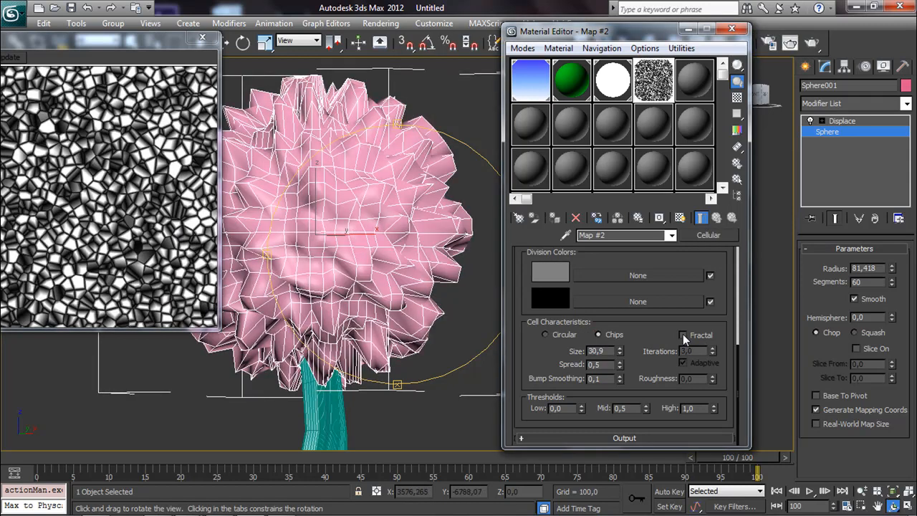
{"action": "left_click", "coordinate": [683, 335]}
{"action": "left_click", "coordinate": [683, 334]}
{"action": "left_click_drag", "start_coordinate": [271, 283], "coordinate": [390, 307]}
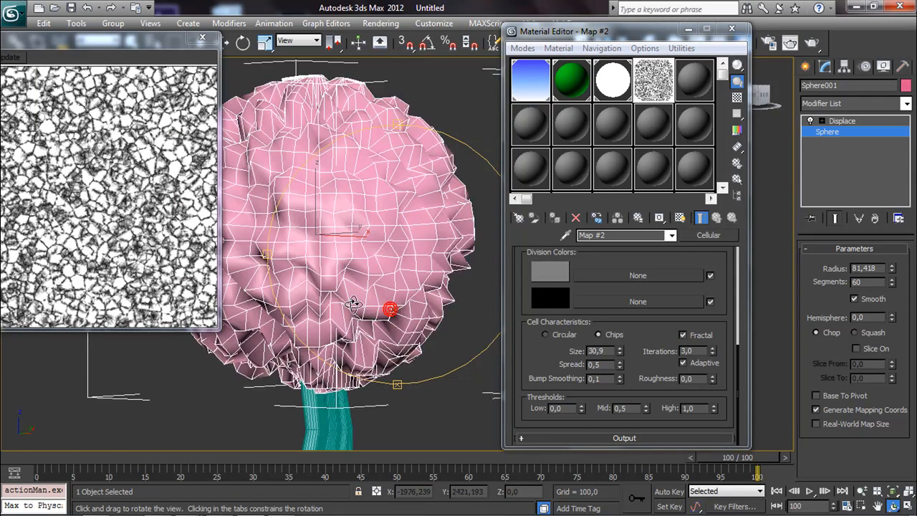
{"action": "left_click", "coordinate": [553, 335]}
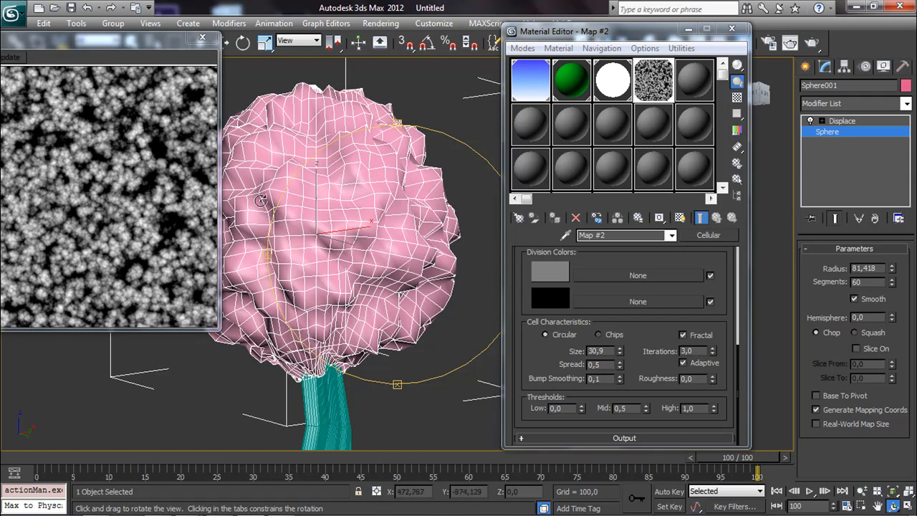
- Set the Cellular map's fractal iterations to 1.0 and its spread to 0.54
{"action": "right_click", "coordinate": [714, 352]}
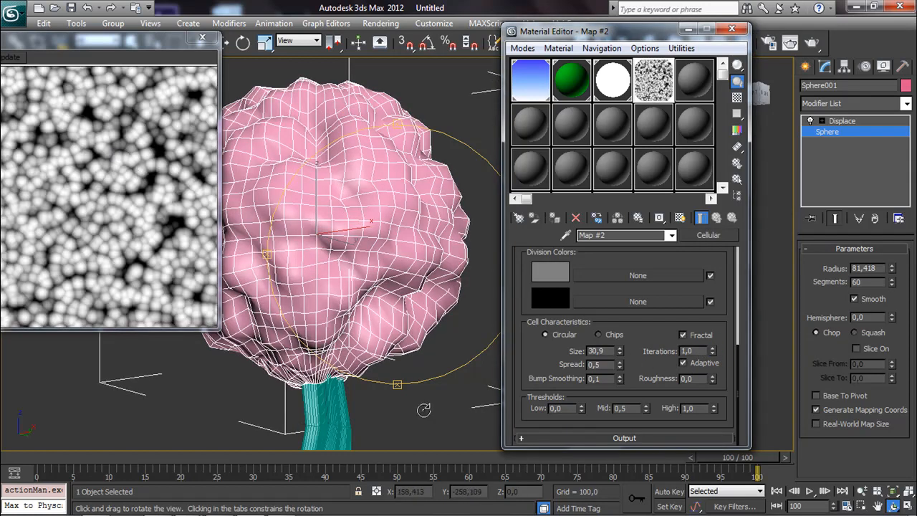
{"action": "mouse_move", "coordinate": [621, 364]}
{"action": "left_mouse_down"}
{"action": "mouse_move", "coordinate": [626, 383]}
{"action": "mouse_move", "coordinate": [626, 360]}
{"action": "left_mouse_up"}
{"action": "left_click_drag", "start_coordinate": [317, 312], "coordinate": [433, 309]}
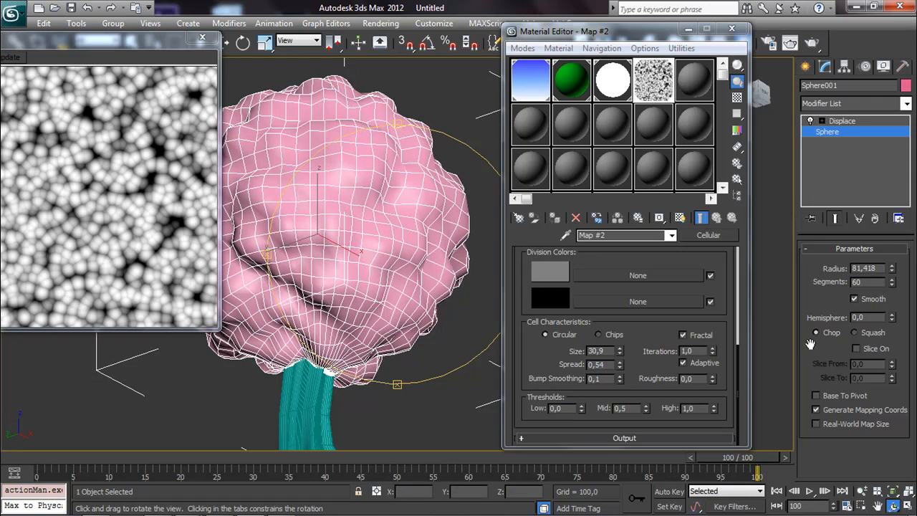
- Enlarge the Cellular map's cell size to 43.0 and check the crown's lumps
{"action": "left_click_drag", "start_coordinate": [619, 348], "coordinate": [622, 328]}
{"action": "left_click_drag", "start_coordinate": [622, 323], "coordinate": [638, 265]}
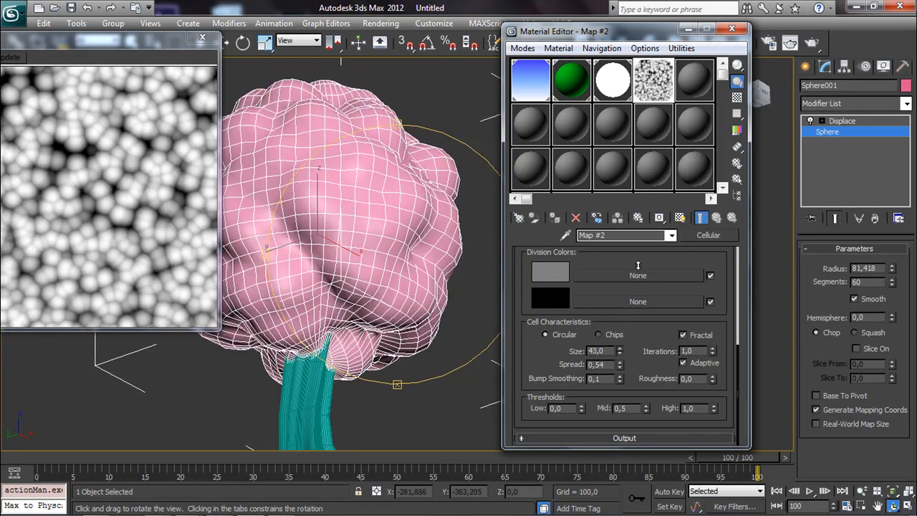
{"action": "left_click_drag", "start_coordinate": [459, 260], "coordinate": [623, 300]}
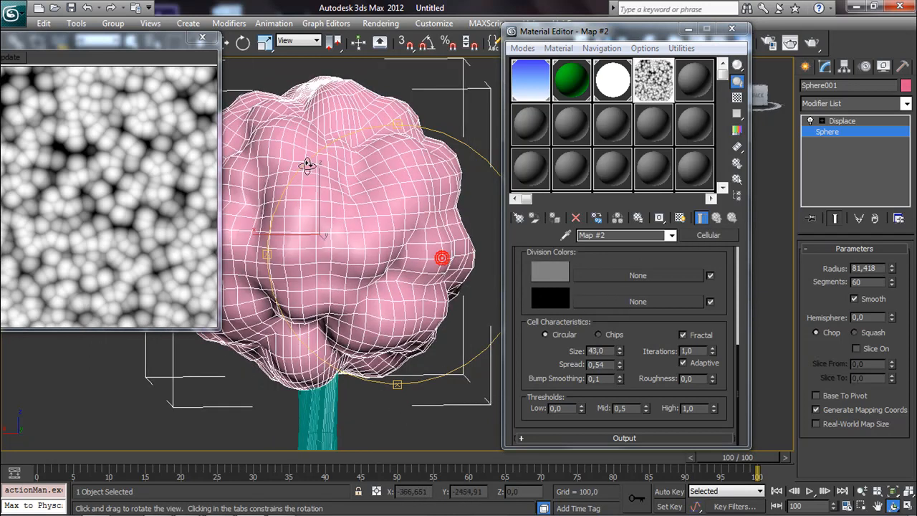
- Close the map preview and the Material Editor and inspect the whole tree from several sides
{"action": "left_click", "coordinate": [202, 37]}
{"action": "scroll", "coordinate": [308, 180], "scroll_direction": "down", "scroll_amount": 5}
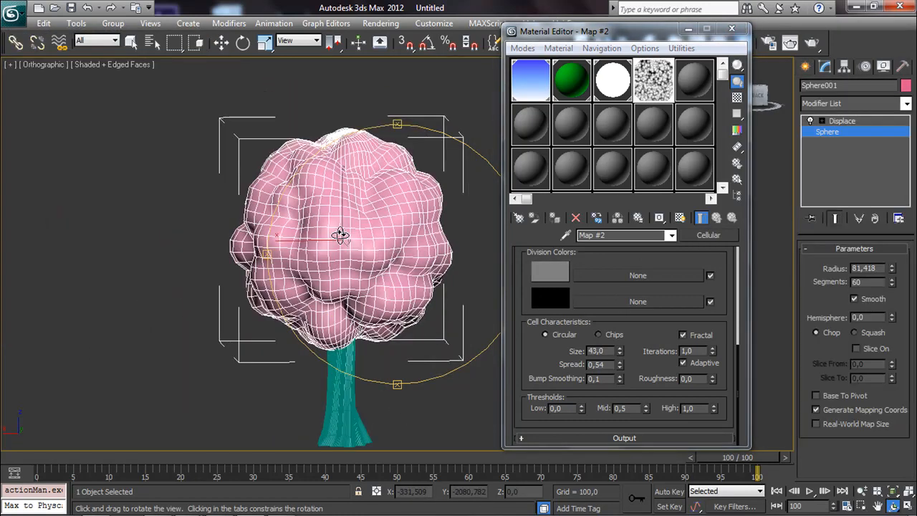
{"action": "left_click_drag", "start_coordinate": [357, 244], "coordinate": [451, 205]}
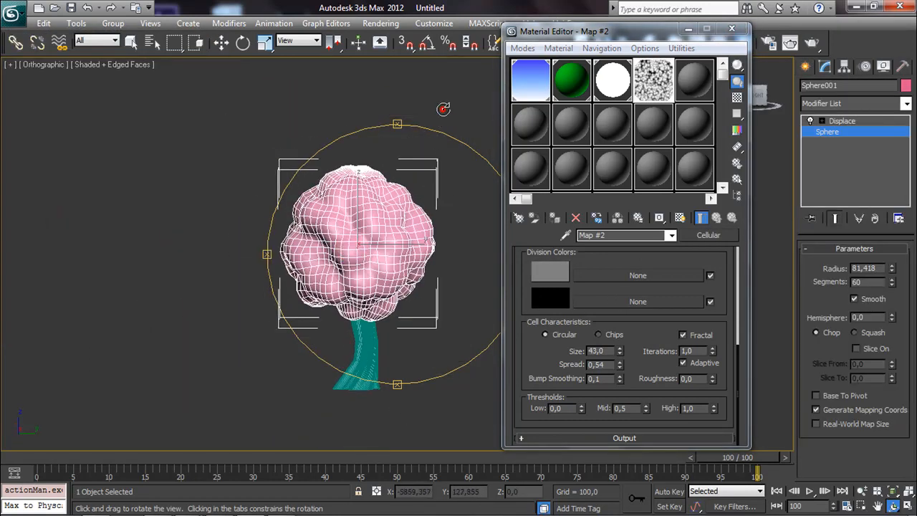
{"action": "left_click", "coordinate": [732, 29]}
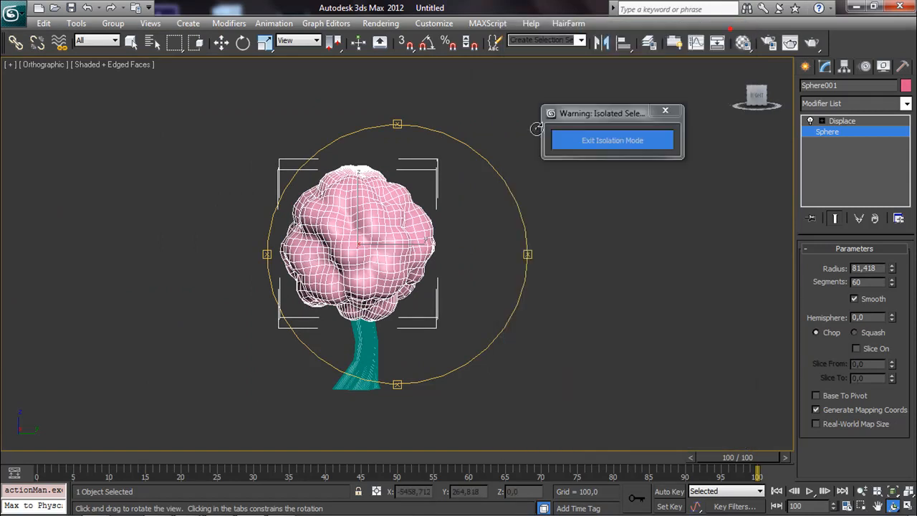
{"action": "left_click_drag", "start_coordinate": [414, 205], "coordinate": [455, 287]}
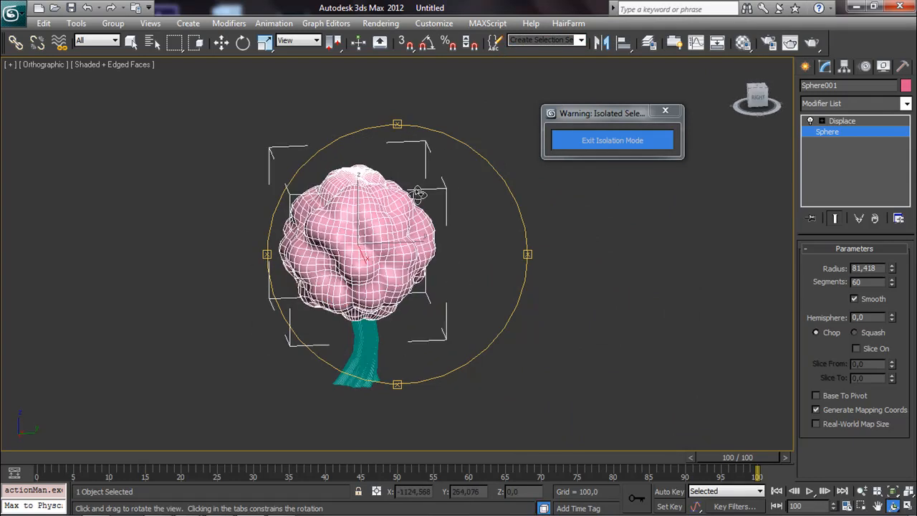
{"action": "left_click_drag", "start_coordinate": [421, 248], "coordinate": [538, 239]}
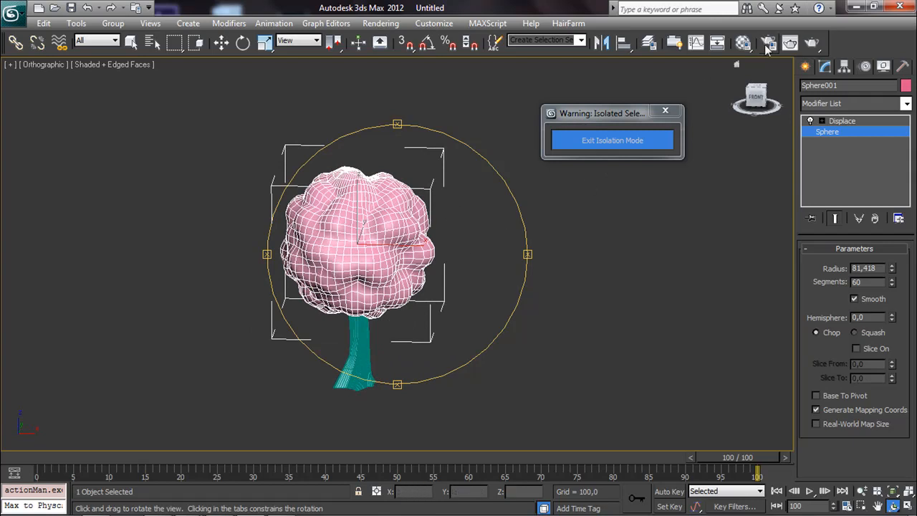
- Assign the unused 05 - Default standard material to the tree's crown
{"action": "left_click", "coordinate": [741, 45]}
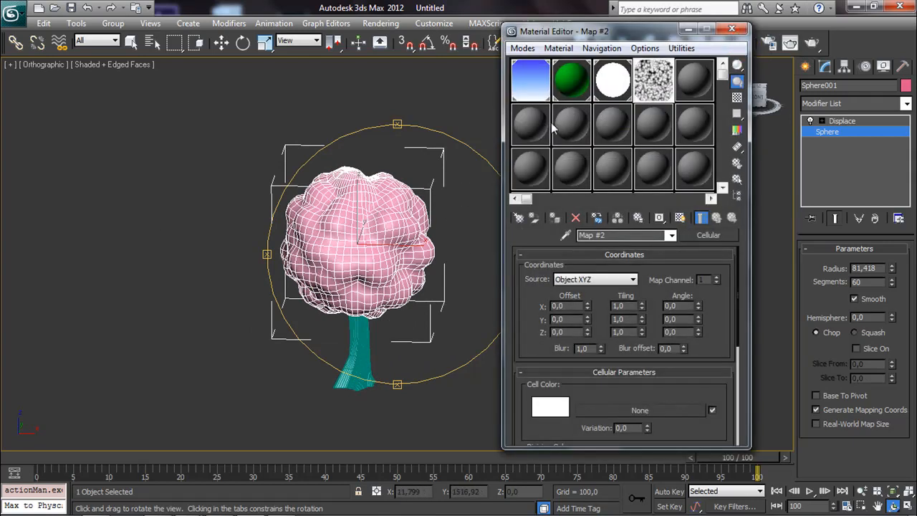
{"action": "left_click", "coordinate": [690, 89]}
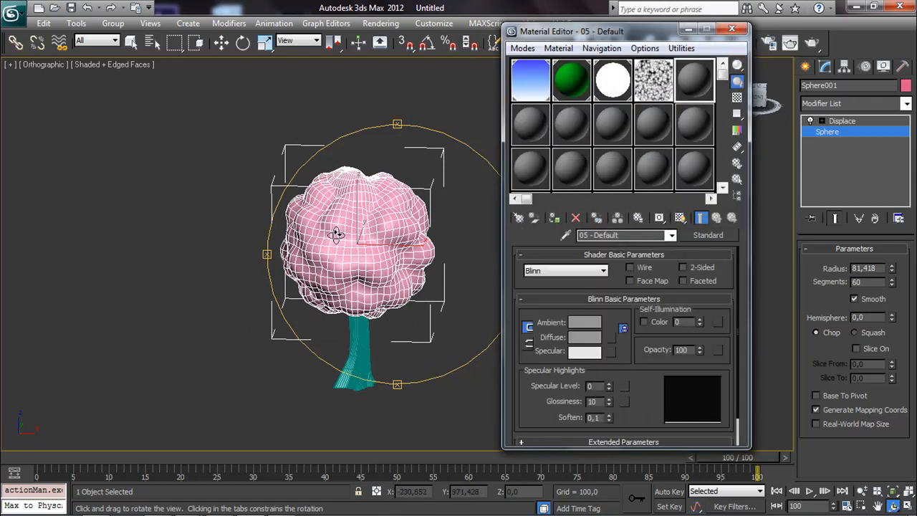
{"action": "left_click_drag", "start_coordinate": [579, 343], "coordinate": [412, 255]}
{"action": "left_click_drag", "start_coordinate": [757, 86], "coordinate": [394, 251]}
- Set the crown material's diffuse colour to a dark green with RGB 0, 128, 30
{"action": "left_click", "coordinate": [582, 338]}
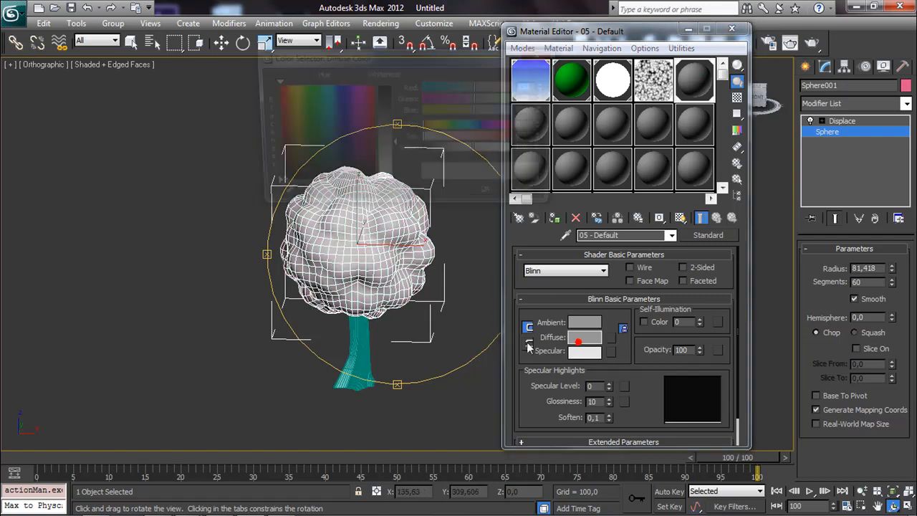
{"action": "left_click", "coordinate": [309, 123]}
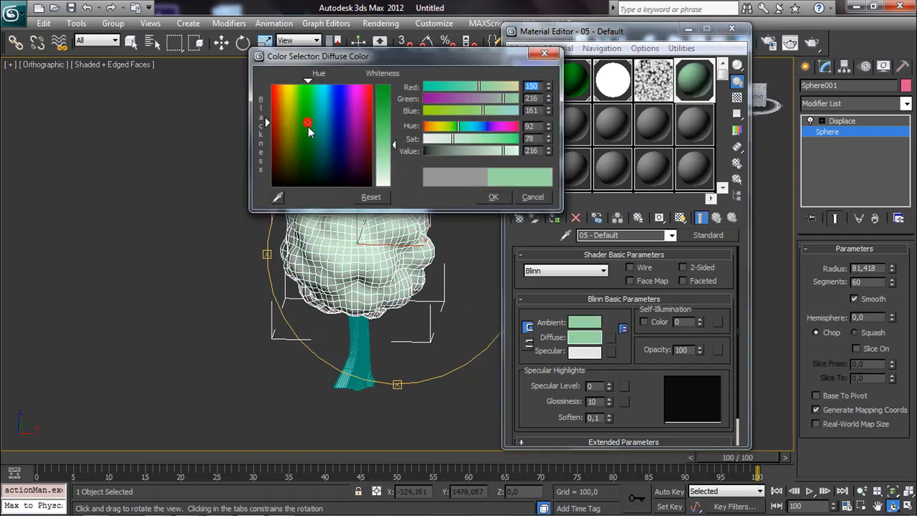
{"action": "left_click", "coordinate": [313, 134]}
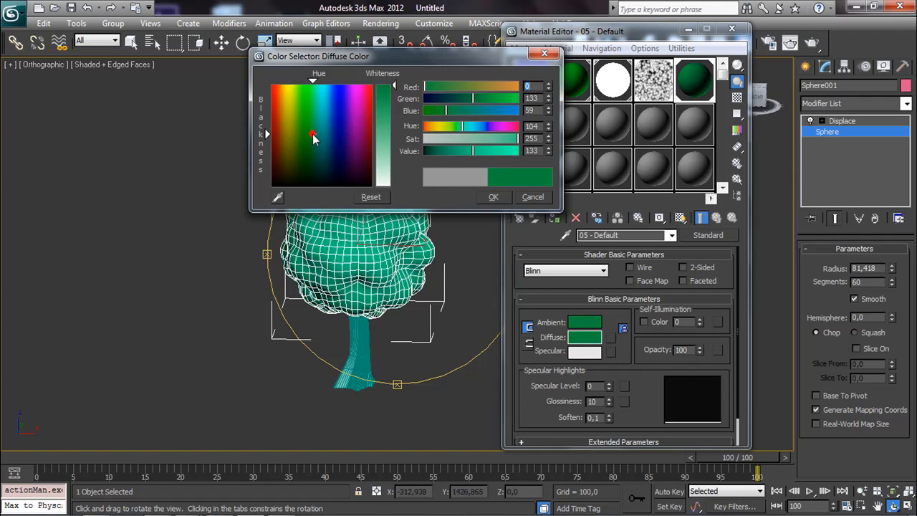
{"action": "left_click", "coordinate": [311, 135]}
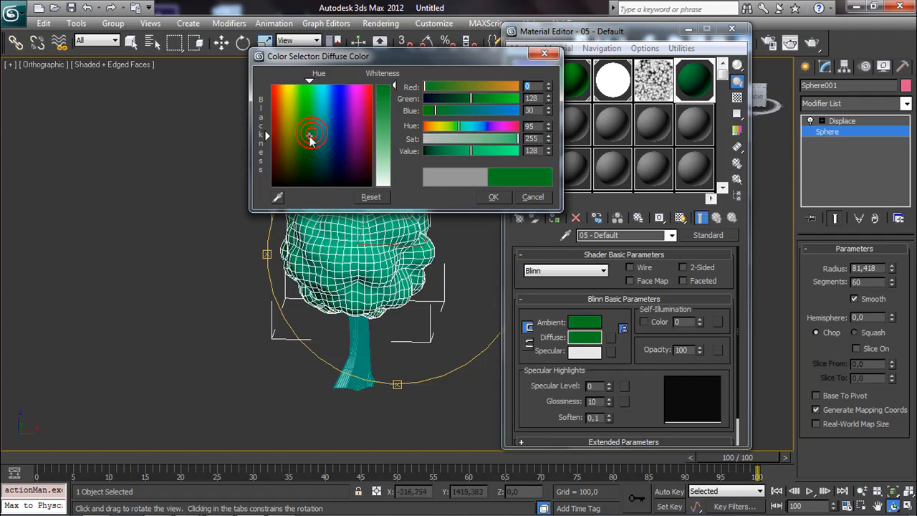
{"action": "left_click", "coordinate": [493, 197]}
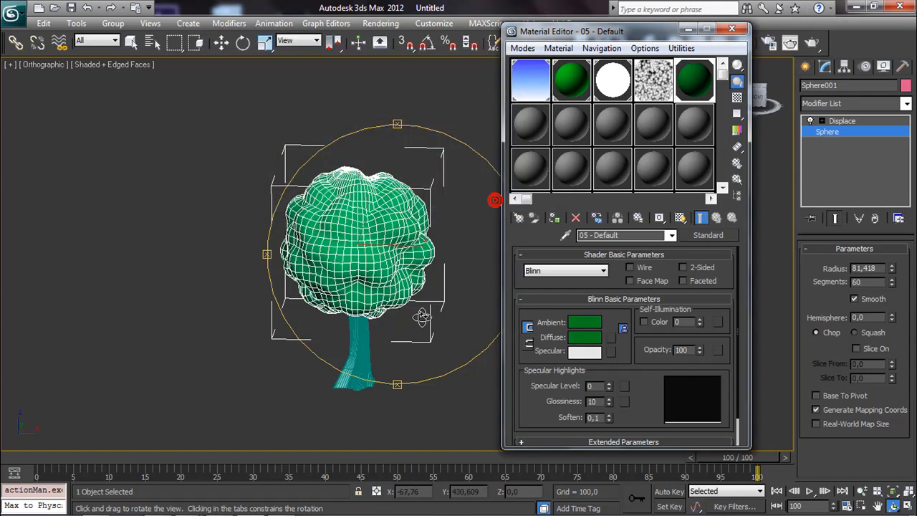
- Assign the unused 07 - Default material to the tree's trunk and set its diffuse colour to brown with RGB 92, 52, 0
{"action": "left_click", "coordinate": [530, 124]}
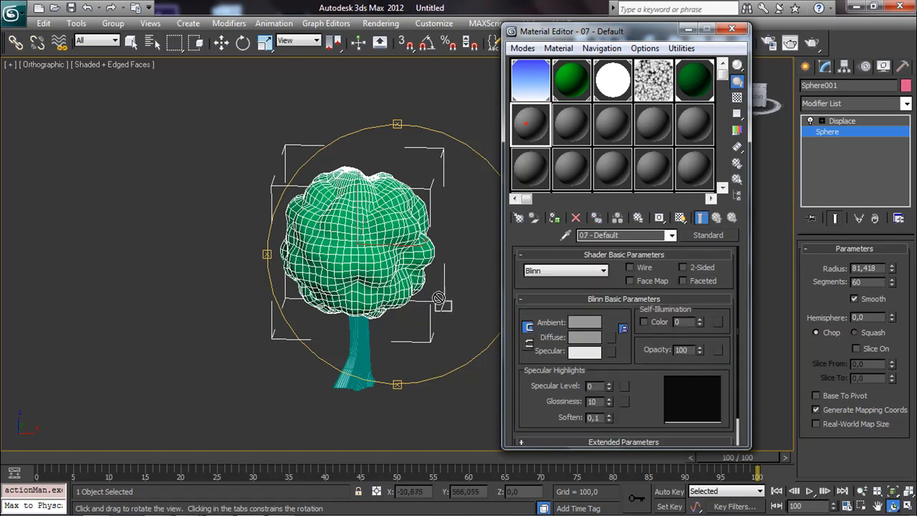
{"action": "left_click_drag", "start_coordinate": [365, 353], "coordinate": [366, 353]}
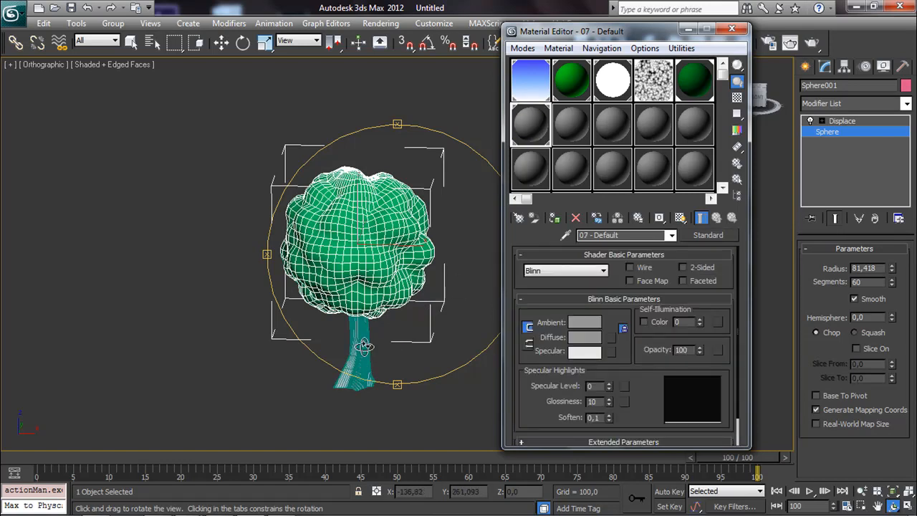
{"action": "left_click", "coordinate": [578, 338]}
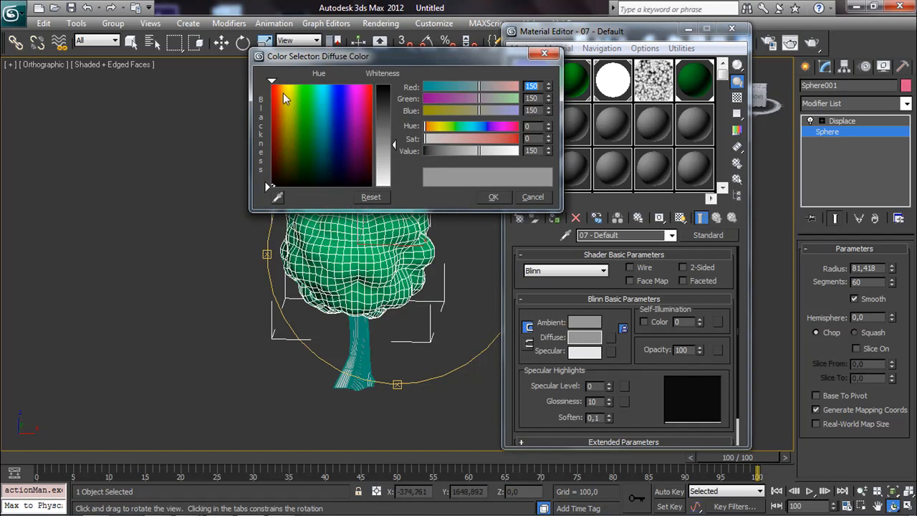
{"action": "left_click_drag", "start_coordinate": [275, 96], "coordinate": [280, 150]}
{"action": "left_click", "coordinate": [383, 97]}
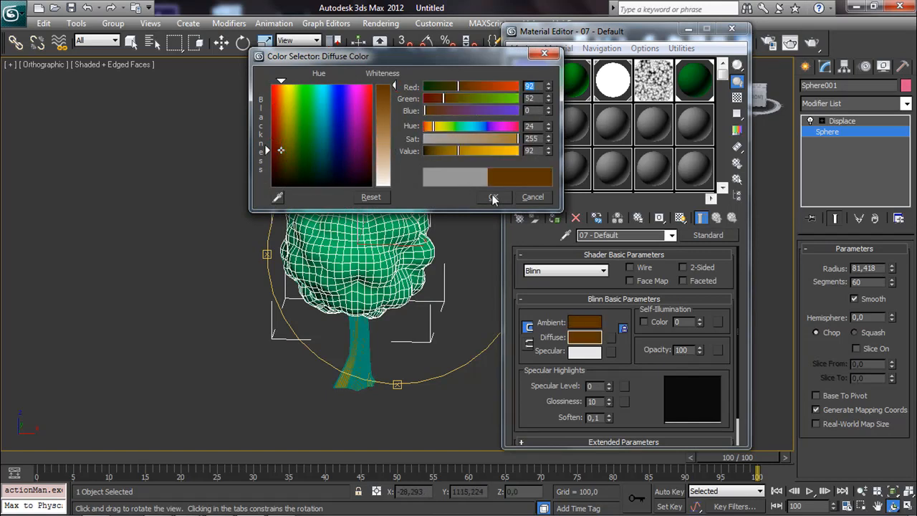
{"action": "left_click", "coordinate": [493, 197]}
- Select the crown and trunk together and set their object colour to black, leaving nothing selected
{"action": "left_click_drag", "start_coordinate": [408, 333], "coordinate": [337, 219]}
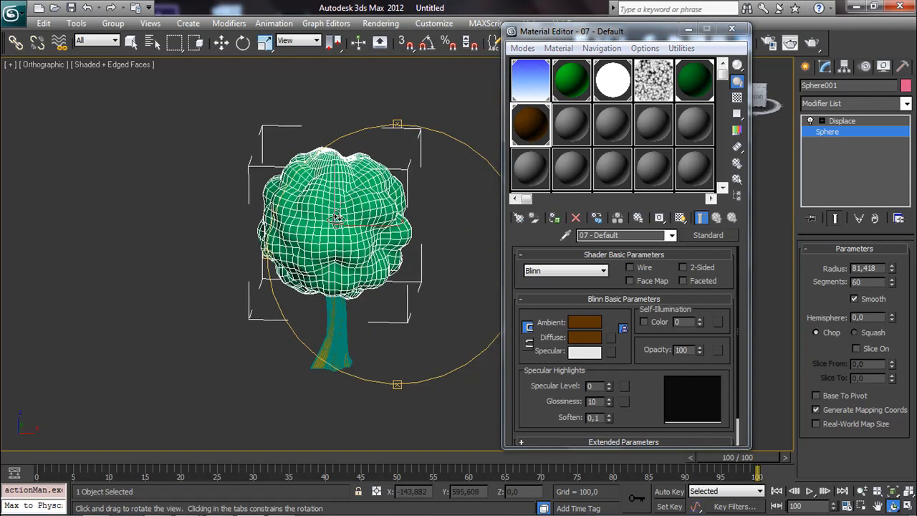
{"action": "left_click", "coordinate": [221, 42]}
{"action": "left_click_drag", "start_coordinate": [220, 124], "coordinate": [383, 341]}
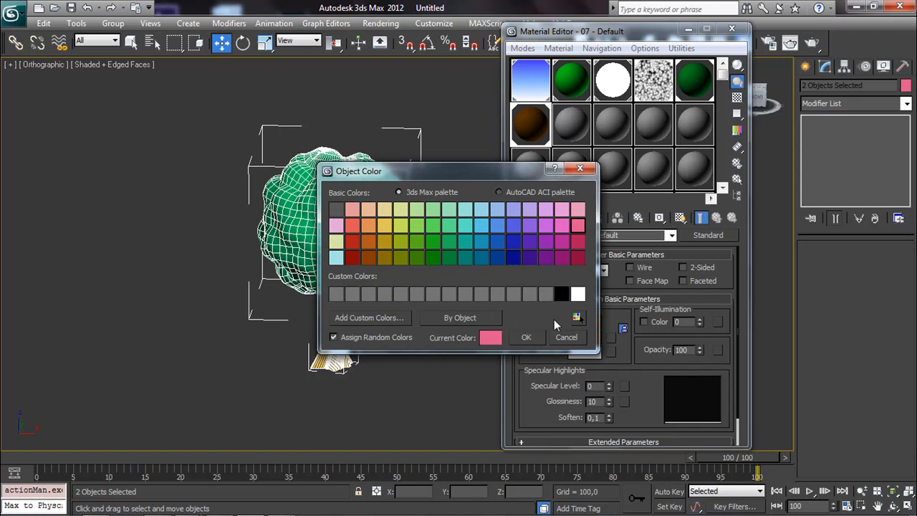
{"action": "left_click", "coordinate": [561, 294]}
{"action": "left_click", "coordinate": [526, 337]}
{"action": "left_click", "coordinate": [411, 372]}
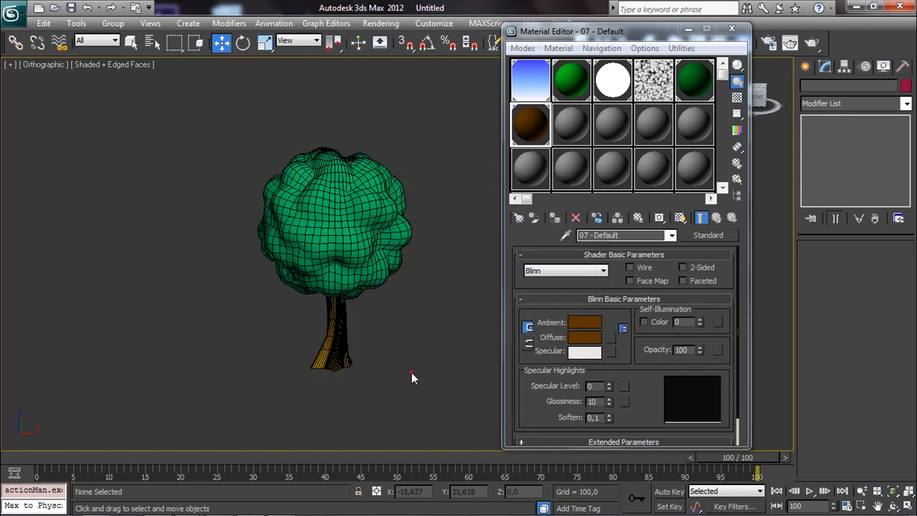
- Turn off the edged-faces display so the tree is only shaded, and close the Material Editor
{"action": "middle_click_drag", "start_coordinate": [336, 316], "coordinate": [322, 313]}
{"action": "scroll", "coordinate": [304, 273], "scroll_direction": "up", "scroll_amount": 3}
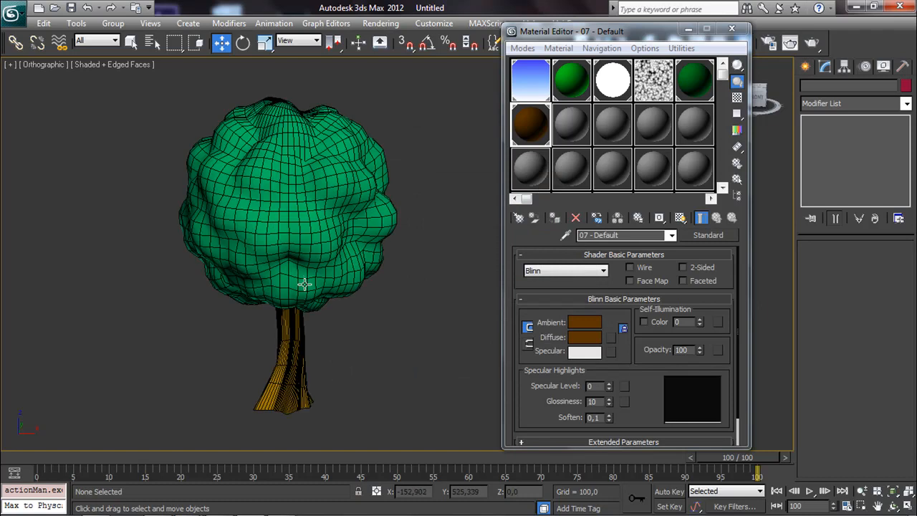
{"action": "left_click", "coordinate": [108, 64]}
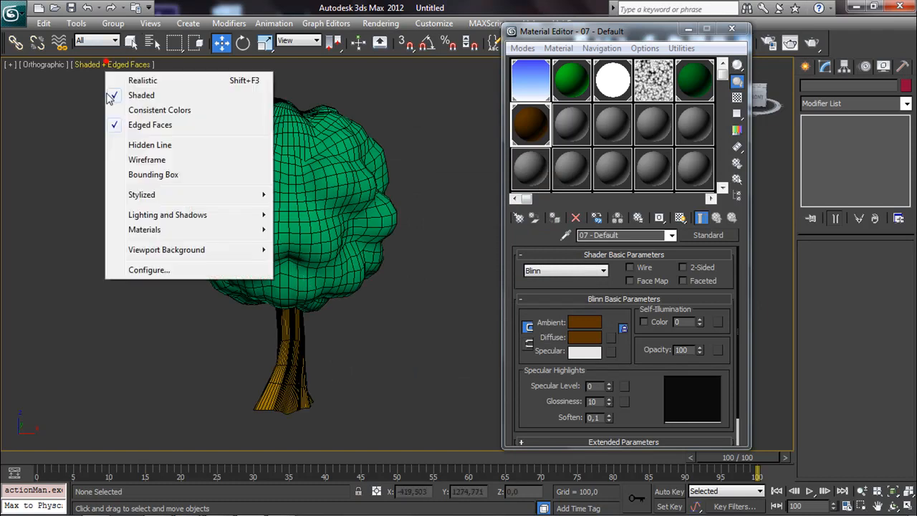
{"action": "left_click", "coordinate": [138, 123]}
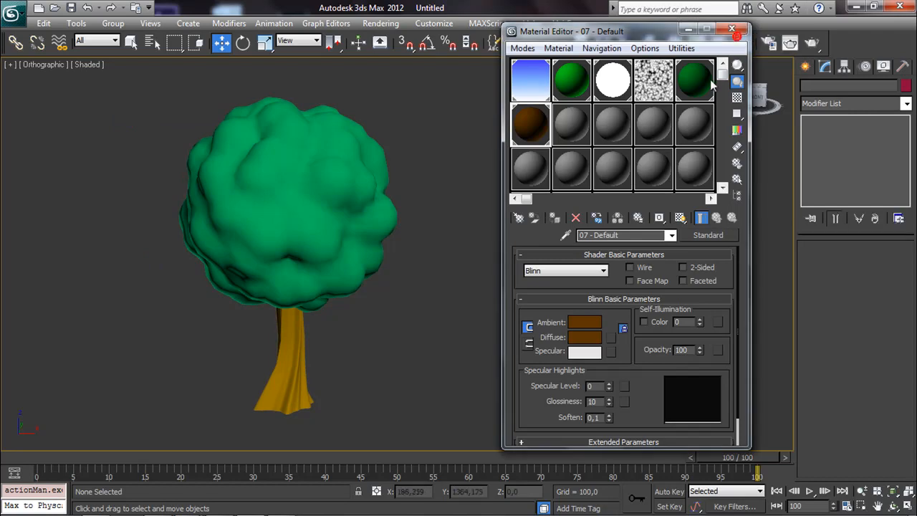
{"action": "left_click", "coordinate": [732, 29]}
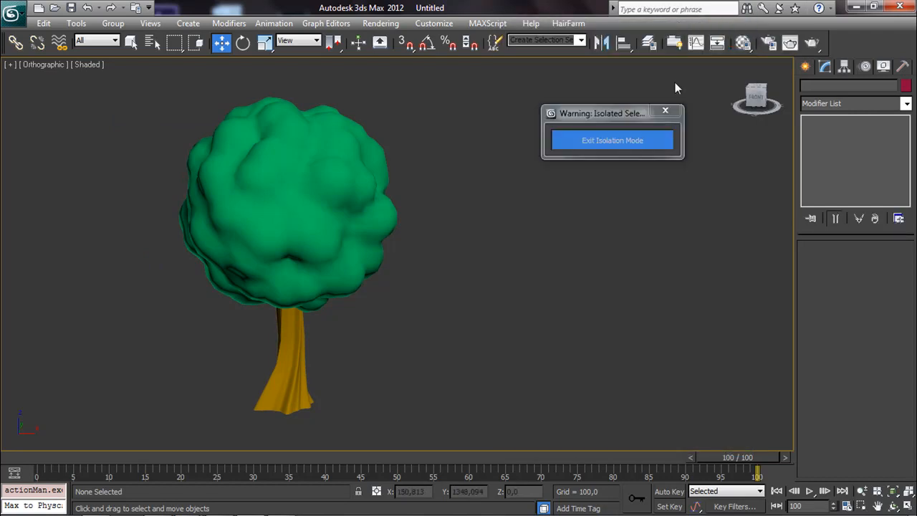
- Exit isolation mode and switch the viewport to the Camera001 view
{"action": "left_click", "coordinate": [610, 139]}
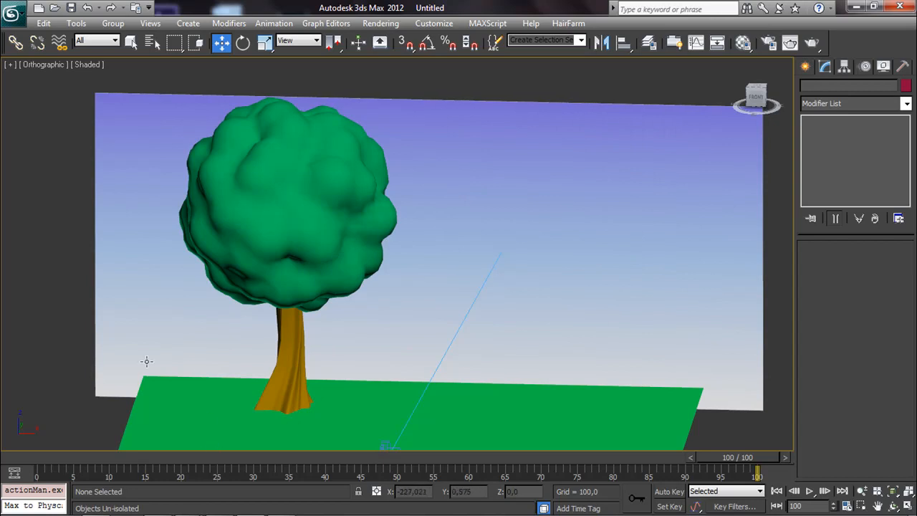
{"action": "left_click", "coordinate": [42, 64]}
{"action": "mouse_move", "coordinate": [90, 82]}
{"action": "left_click", "coordinate": [225, 82]}
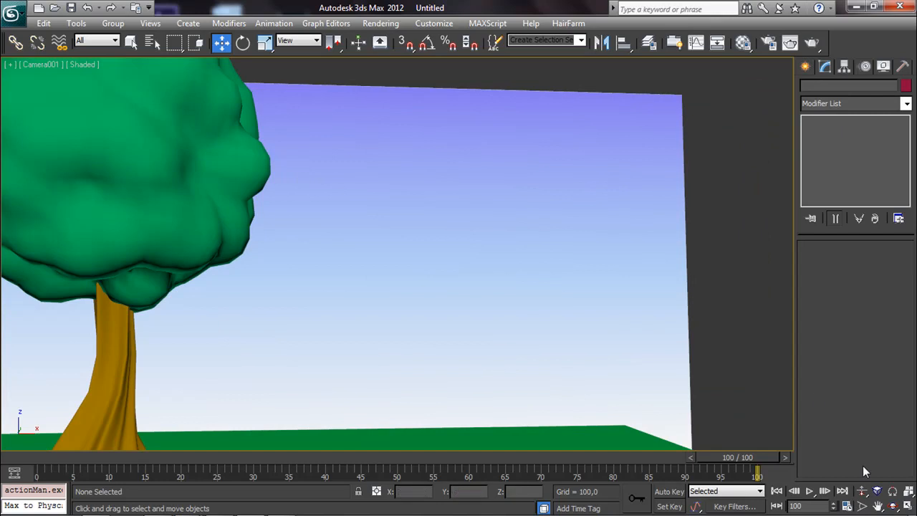
- Orbit the camera slightly, turn on safe frames and shift the camera so the tree comes into the frame
{"action": "left_click", "coordinate": [893, 506]}
{"action": "left_click_drag", "start_coordinate": [524, 368], "coordinate": [545, 361]}
{"action": "left_click", "coordinate": [42, 66]}
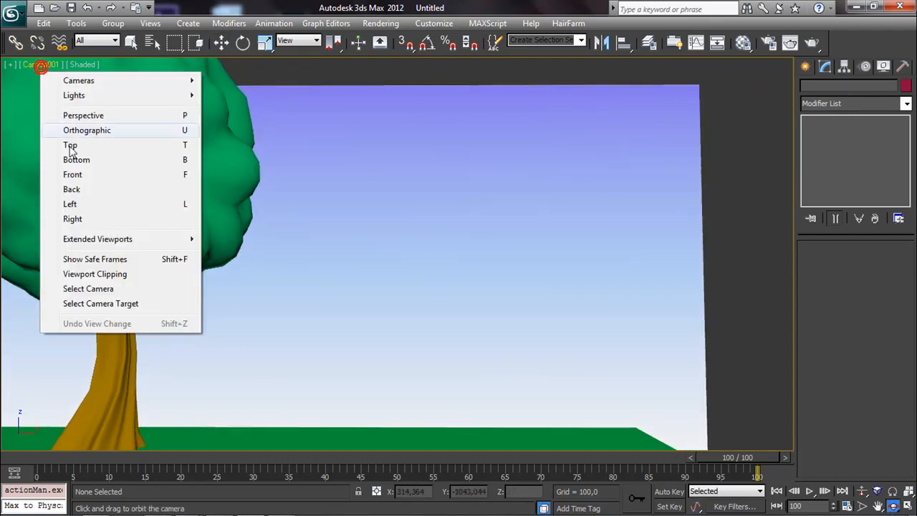
{"action": "left_click", "coordinate": [98, 259]}
{"action": "middle_click_drag", "start_coordinate": [340, 217], "coordinate": [433, 205]}
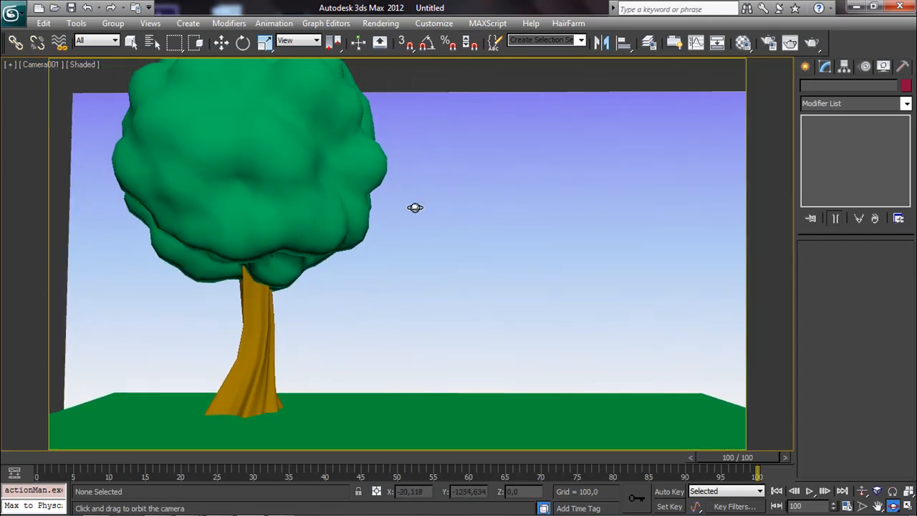
- Dolly and pan the camera so the whole tree fits in the frame beside open sky
{"action": "left_click", "coordinate": [862, 491]}
{"action": "left_click_drag", "start_coordinate": [362, 320], "coordinate": [362, 332]}
{"action": "middle_click_drag", "start_coordinate": [342, 308], "coordinate": [264, 328]}
{"action": "left_click_drag", "start_coordinate": [264, 328], "coordinate": [311, 322]}
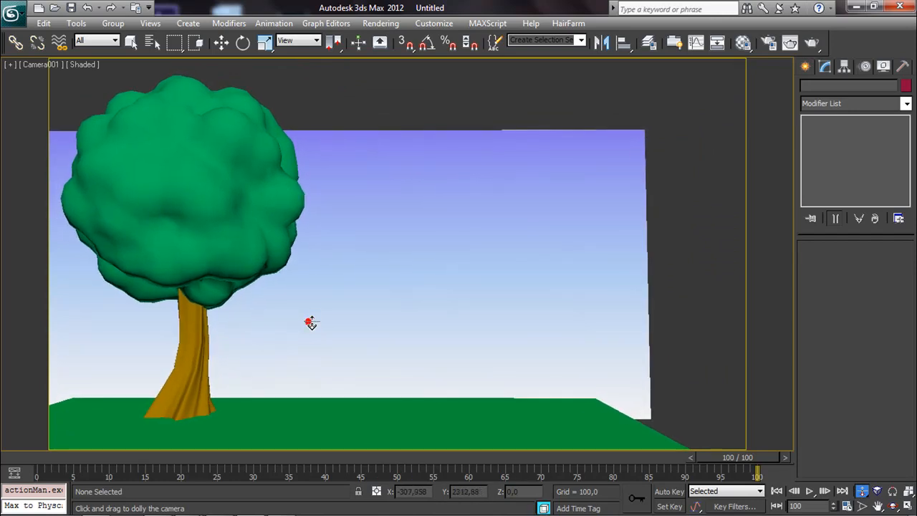
{"action": "middle_click_drag", "start_coordinate": [313, 322], "coordinate": [311, 322]}
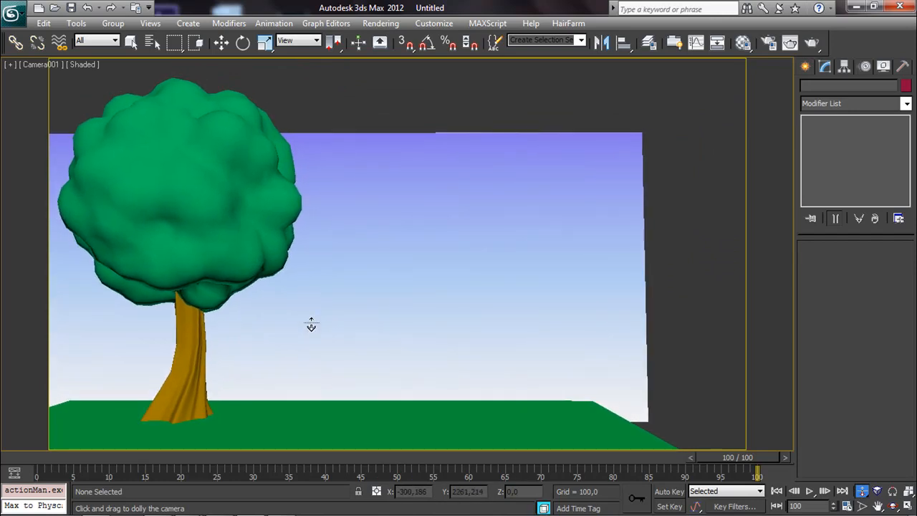
- Enlarge the sky backdrop plane to length 400,098 and width 819,573, and move it to about X 66, Z 176
{"action": "left_click", "coordinate": [221, 43]}
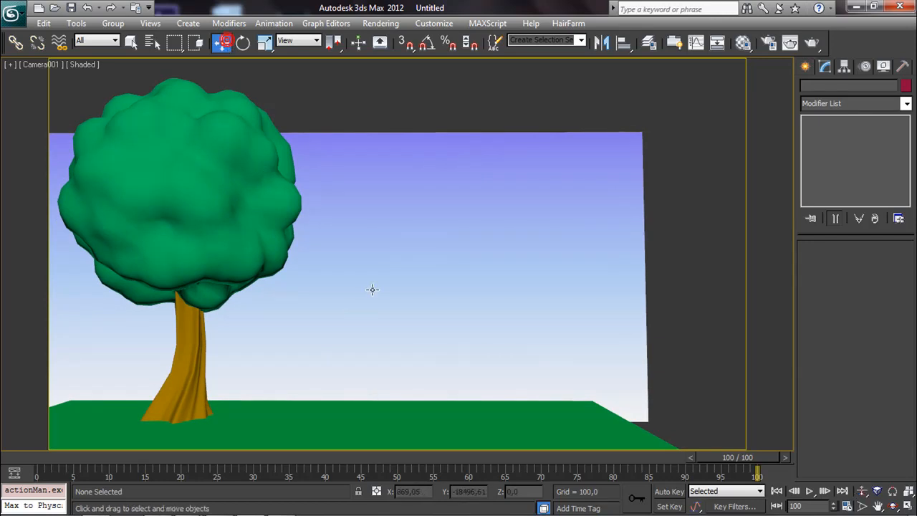
{"action": "left_click", "coordinate": [372, 293]}
{"action": "left_click_drag", "start_coordinate": [391, 276], "coordinate": [442, 278]}
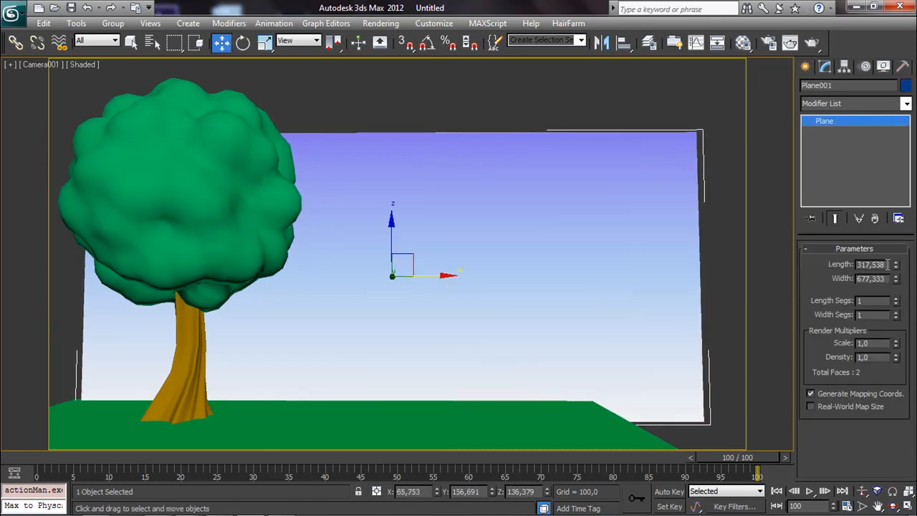
{"action": "left_click_drag", "start_coordinate": [898, 267], "coordinate": [895, 262]}
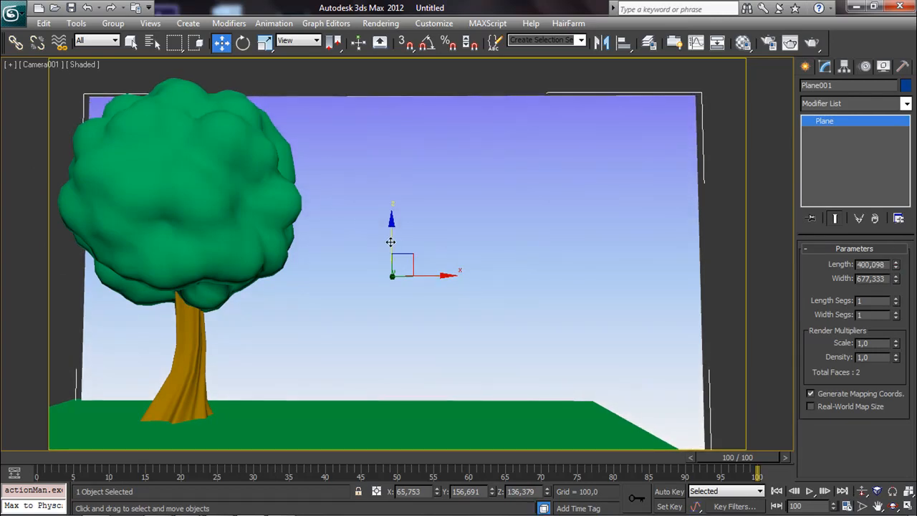
{"action": "left_click_drag", "start_coordinate": [896, 278], "coordinate": [896, 264]}
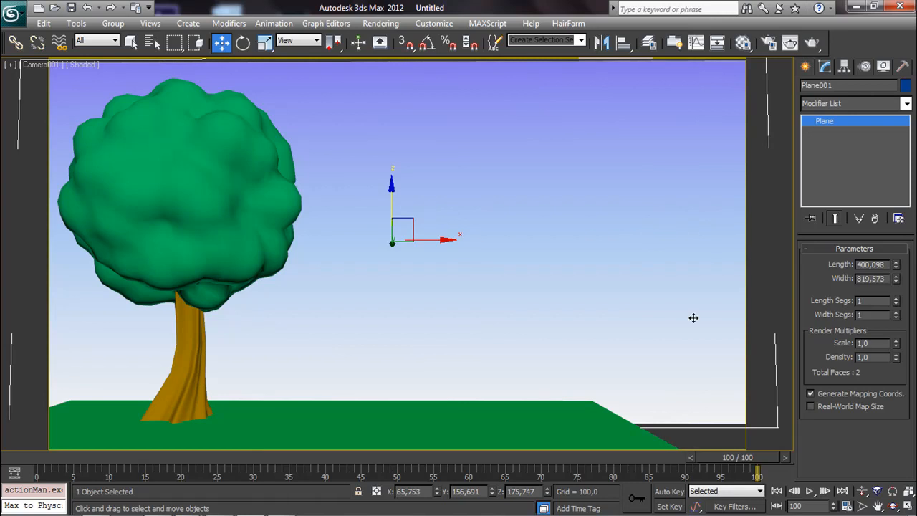
- Widen the green ground plane to 784,649 and move it along X to 62,184 so it spans the camera frame
{"action": "left_click", "coordinate": [553, 423]}
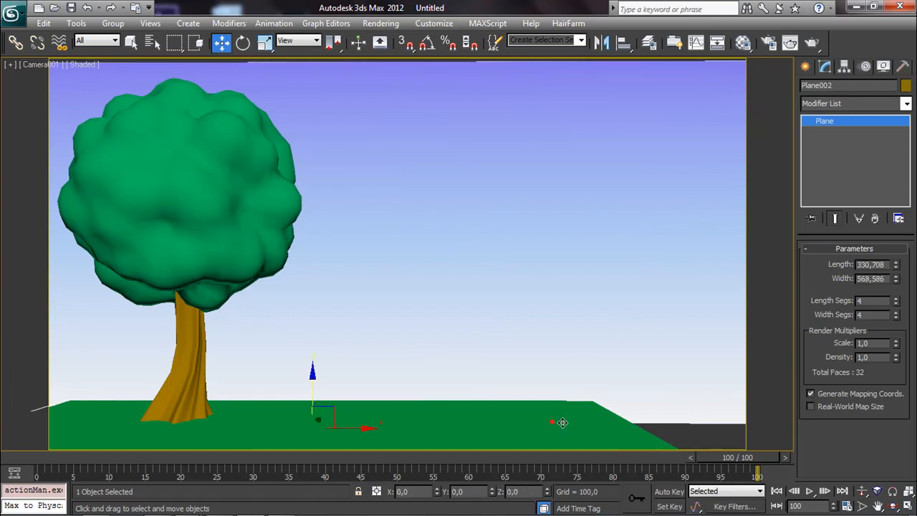
{"action": "left_click_drag", "start_coordinate": [897, 265], "coordinate": [894, 248]}
{"action": "right_click", "coordinate": [896, 252]}
{"action": "left_click_drag", "start_coordinate": [362, 429], "coordinate": [432, 442]}
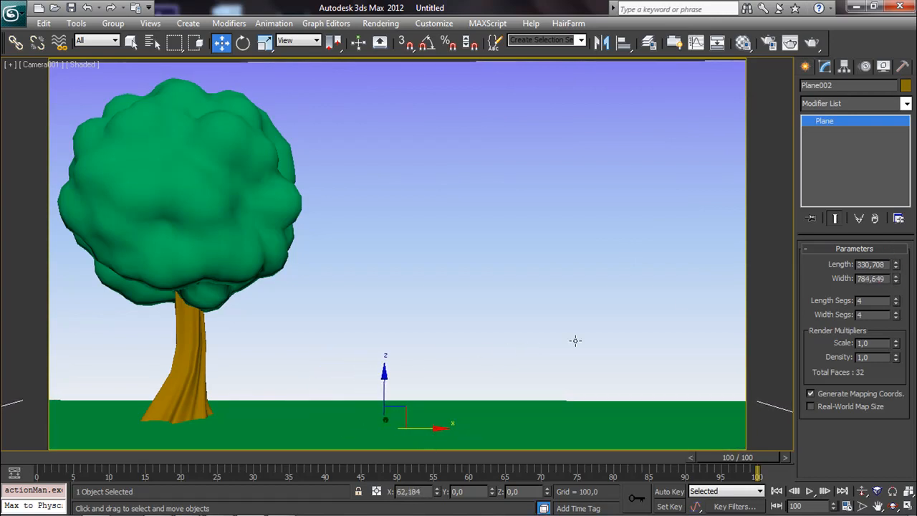
- Unhide and unfreeze the CLOUDS layer, then close the layer manager
{"action": "left_click", "coordinate": [649, 43]}
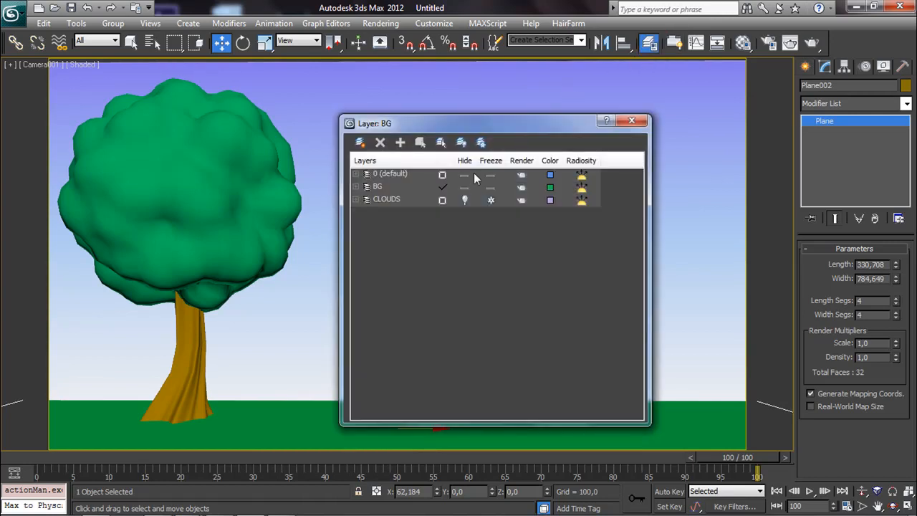
{"action": "left_click", "coordinate": [465, 200]}
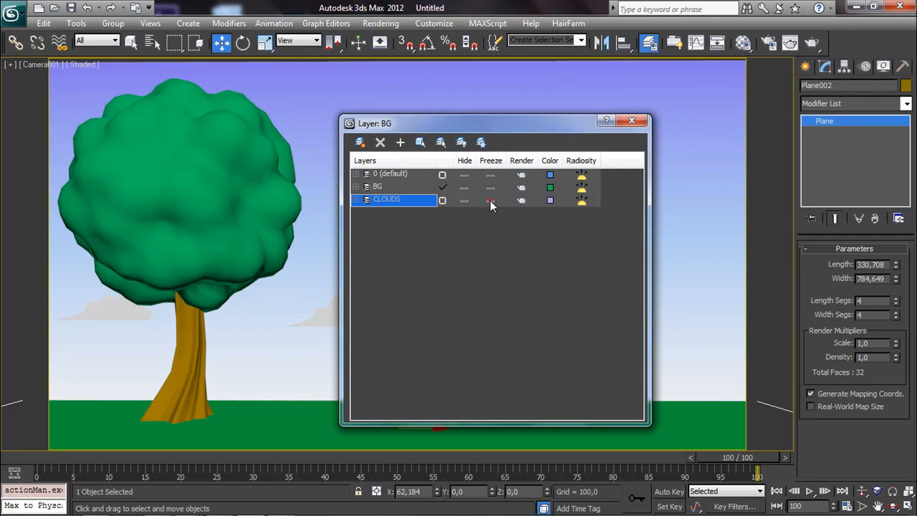
{"action": "left_click", "coordinate": [491, 201]}
{"action": "left_click", "coordinate": [638, 117]}
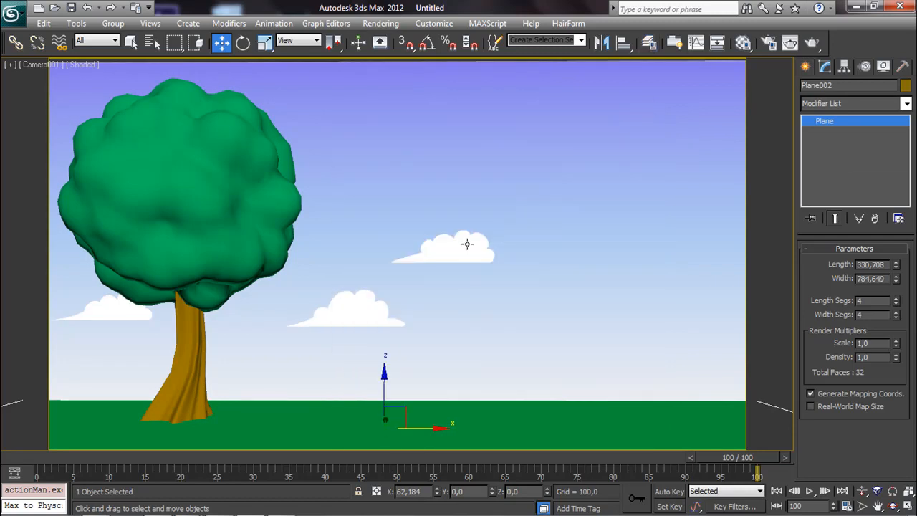
- Raise the upper middle cloud high into the sky and move the lower middle cloud into the open area farther from the tree
{"action": "left_click", "coordinate": [466, 244]}
{"action": "left_click_drag", "start_coordinate": [455, 216], "coordinate": [454, 107]}
{"action": "left_click", "coordinate": [385, 299]}
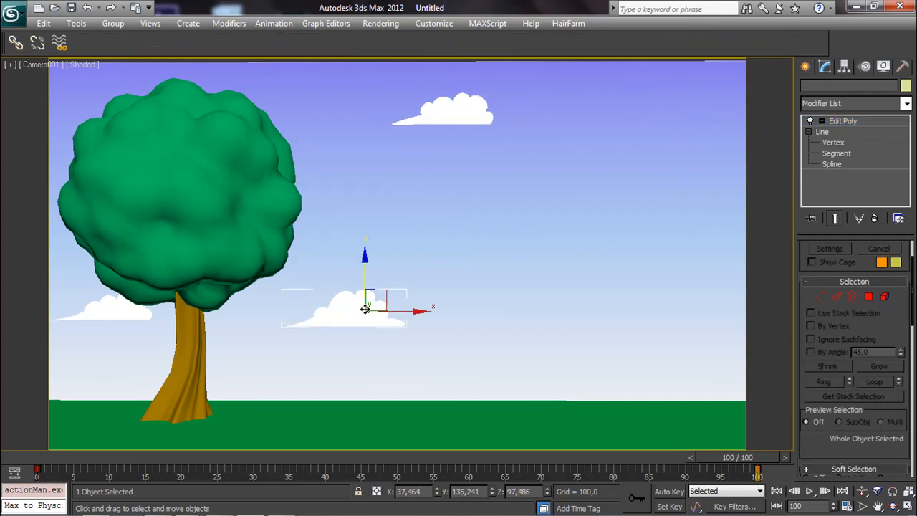
{"action": "left_click_drag", "start_coordinate": [383, 296], "coordinate": [646, 212]}
- Show all four viewports and move the cloud hidden behind the crown into the open sky at about X 52, Z 157
{"action": "left_click", "coordinate": [123, 310]}
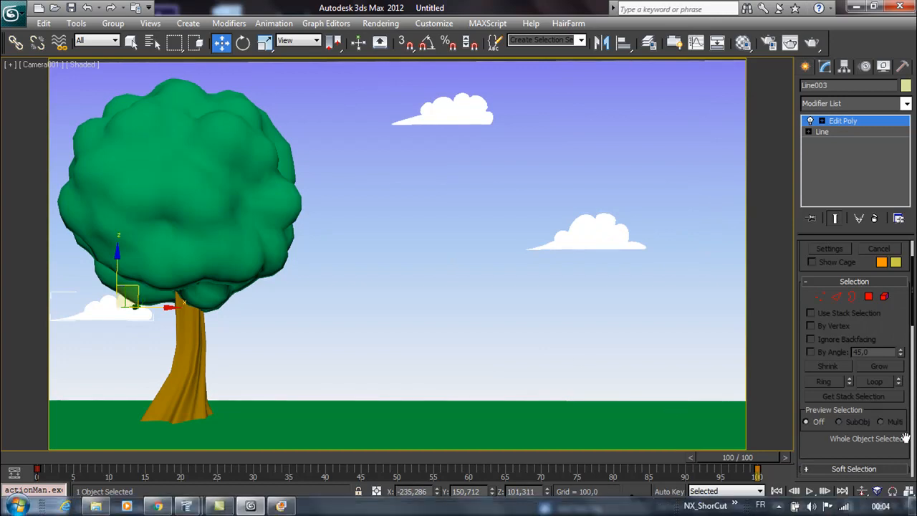
{"action": "left_click", "coordinate": [907, 506]}
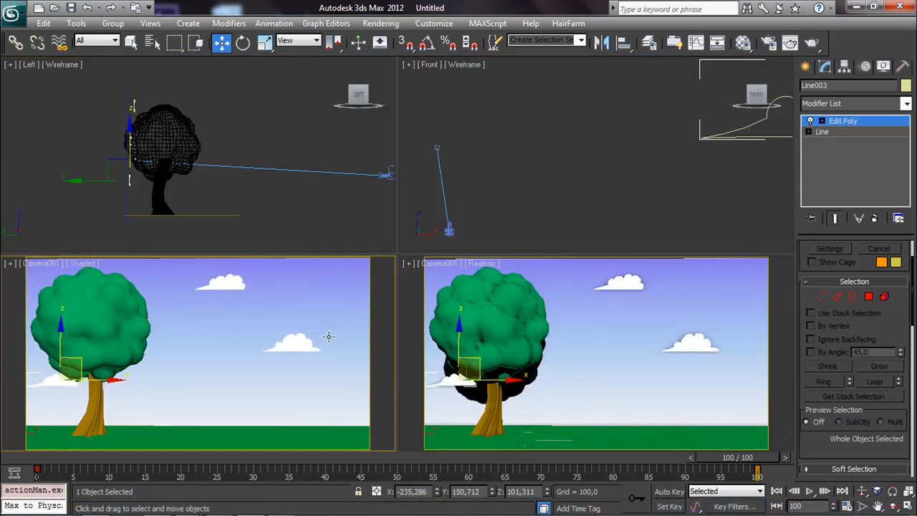
{"action": "scroll", "coordinate": [514, 195], "scroll_direction": "down", "scroll_amount": 6}
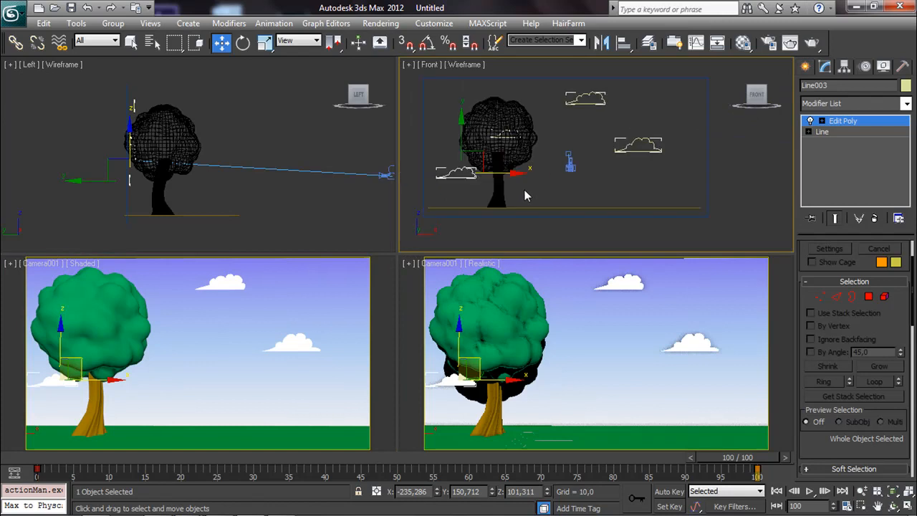
{"action": "left_click", "coordinate": [534, 142]}
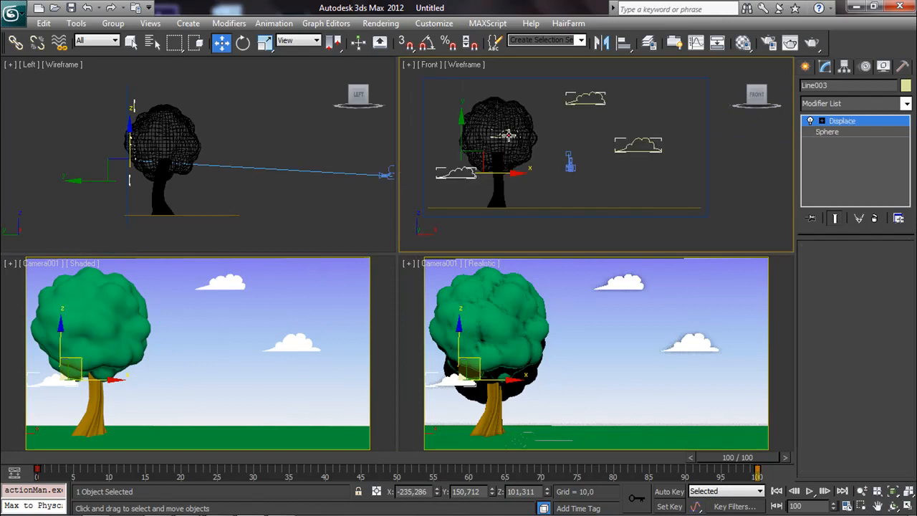
{"action": "left_click", "coordinate": [515, 134]}
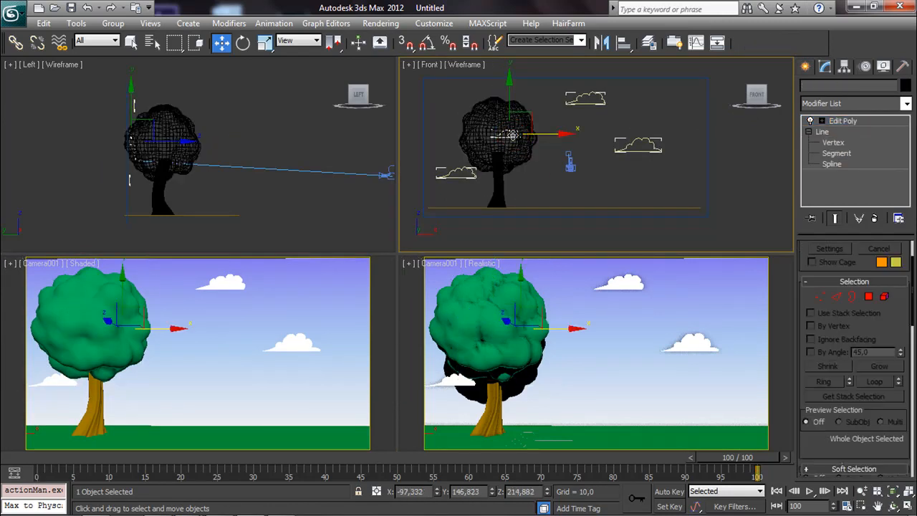
{"action": "middle_click_drag", "start_coordinate": [514, 120], "coordinate": [522, 130]}
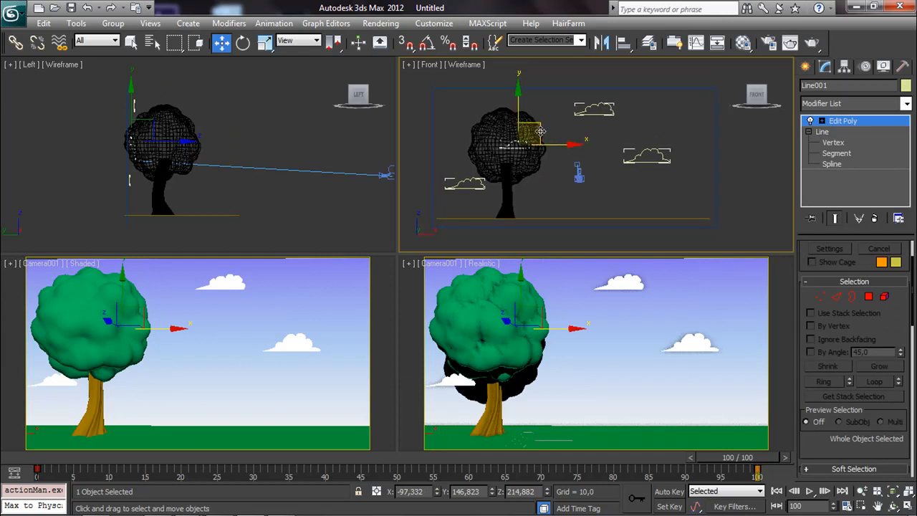
{"action": "left_click_drag", "start_coordinate": [538, 128], "coordinate": [589, 149]}
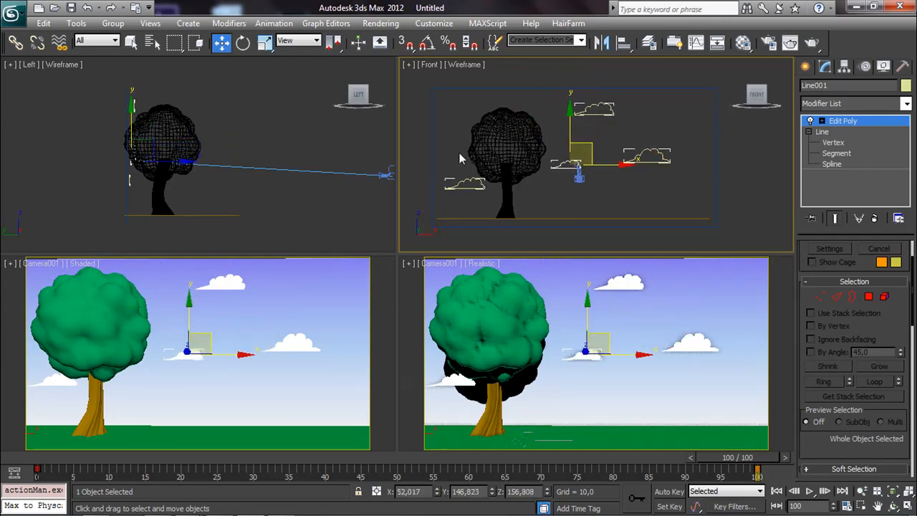
{"action": "left_click", "coordinate": [425, 142]}
{"action": "left_click", "coordinate": [667, 317]}
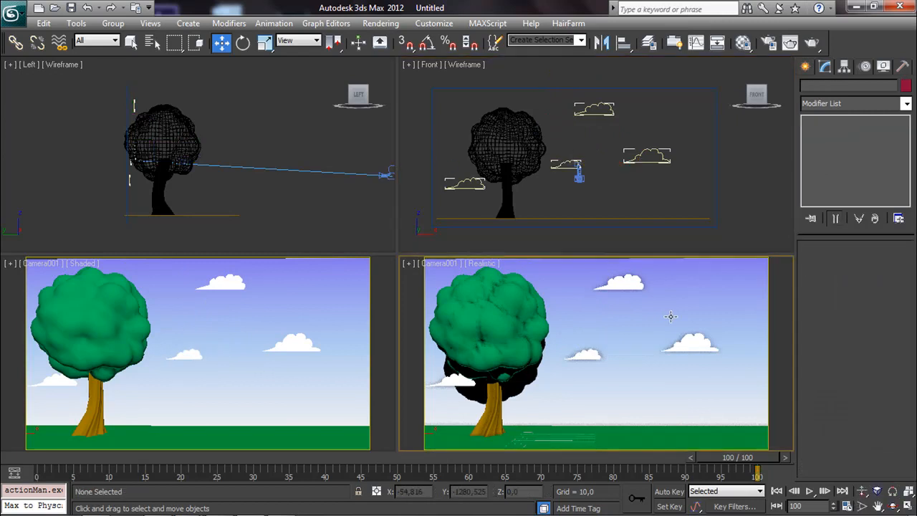
- Render the Camera001 view to check the cloud layout, then close the rendered frame
{"action": "left_click", "coordinate": [812, 44]}
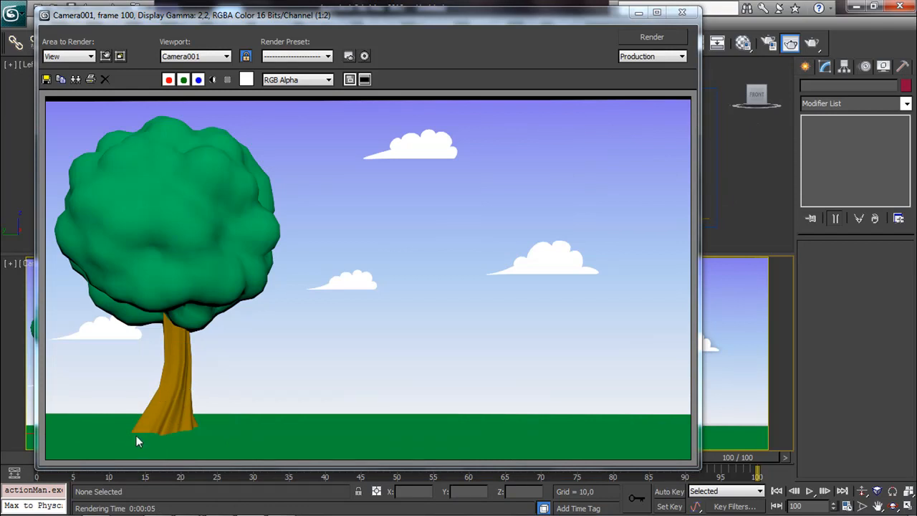
{"action": "left_click", "coordinate": [683, 12]}
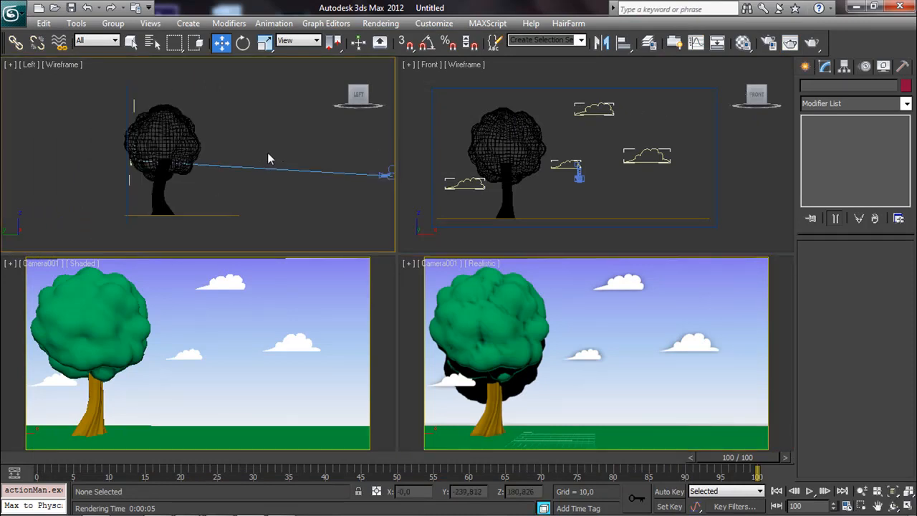
{"action": "scroll", "coordinate": [258, 157], "scroll_direction": "down", "scroll_amount": 4}
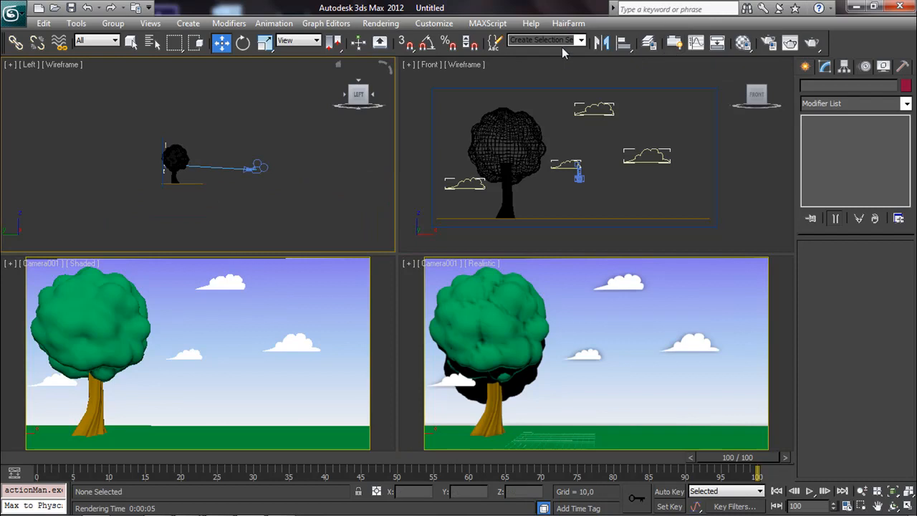
- Examine which objects belong to the 0 (default), BG and CLOUDS layers, then close the layer manager
{"action": "left_click", "coordinate": [649, 43]}
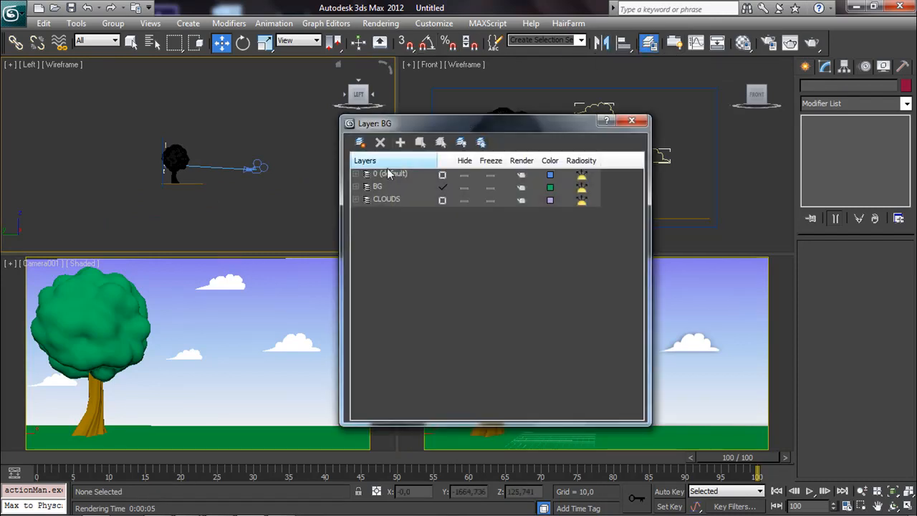
{"action": "left_click", "coordinate": [357, 173]}
{"action": "left_click", "coordinate": [357, 212]}
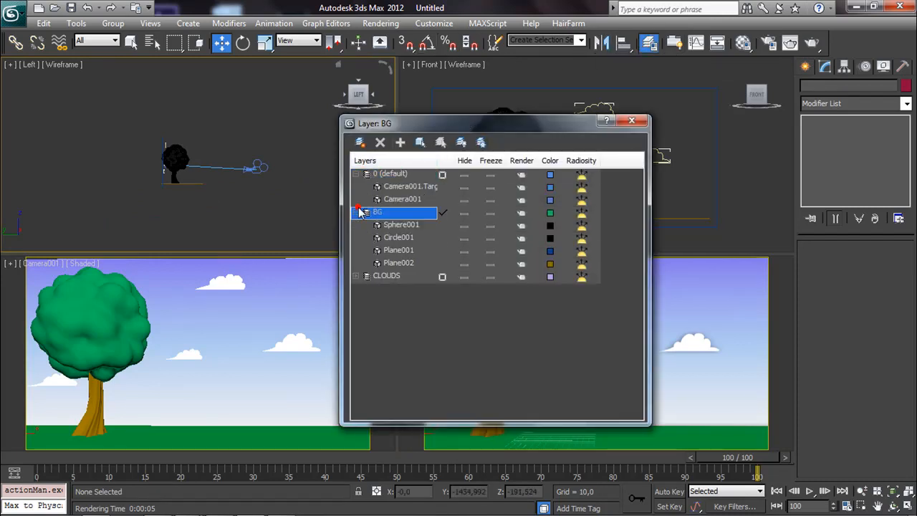
{"action": "left_click", "coordinate": [358, 277]}
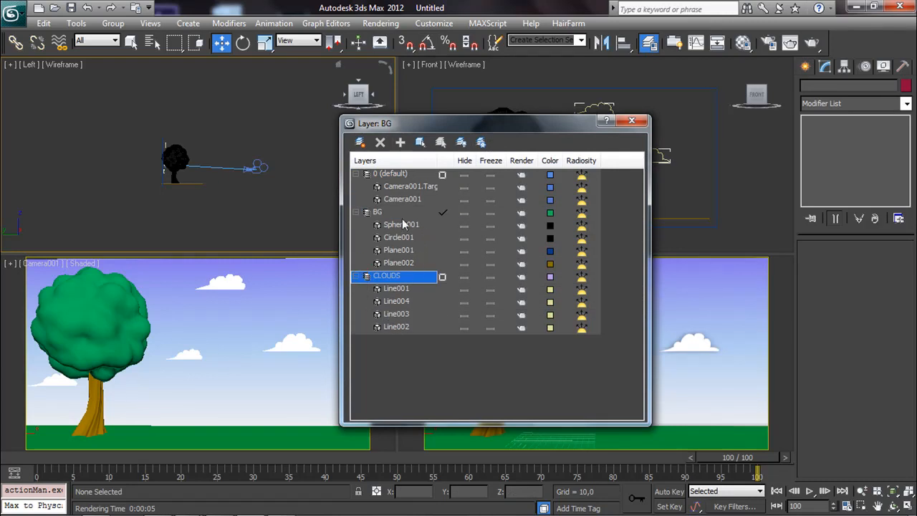
{"action": "left_click", "coordinate": [356, 174]}
{"action": "left_click", "coordinate": [356, 186]}
{"action": "left_click", "coordinate": [356, 200]}
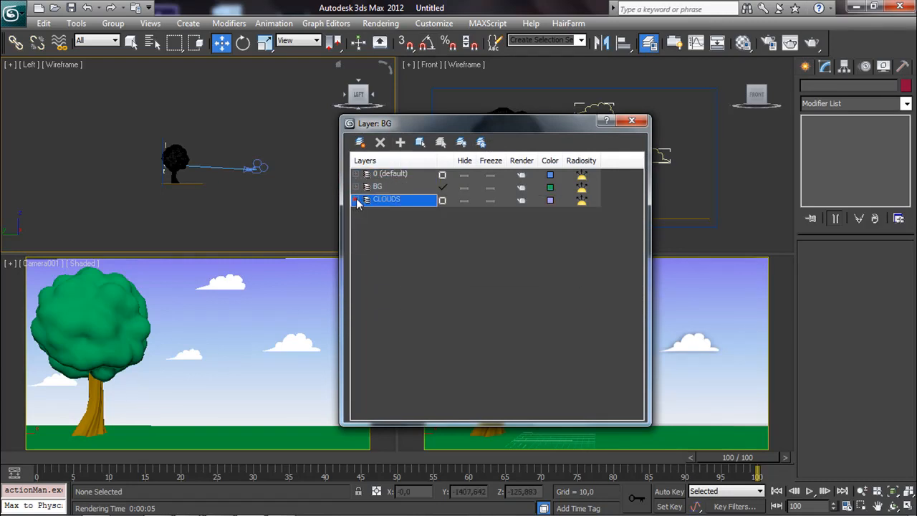
{"action": "left_click", "coordinate": [632, 120]}
- Place a standard omni light in a top view, just beyond the ground plane's far end from the tree, at about X 639
{"action": "left_click", "coordinate": [806, 67]}
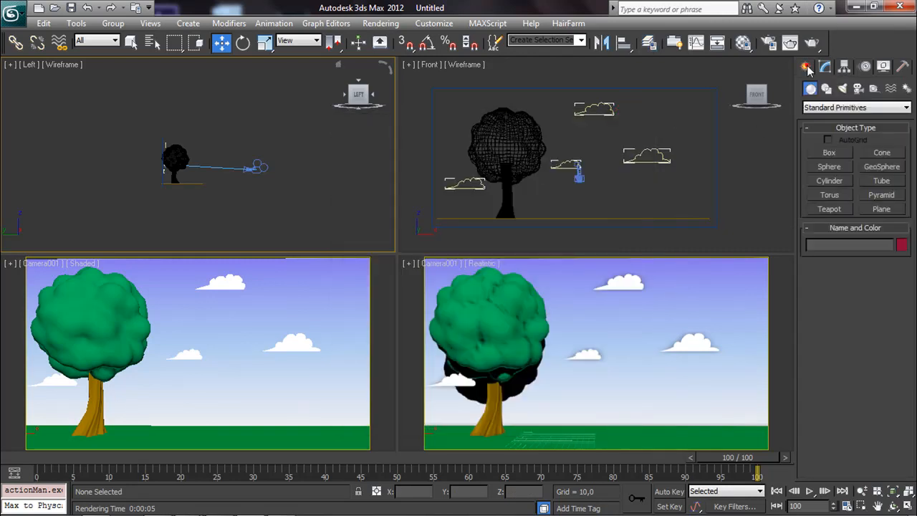
{"action": "left_click", "coordinate": [843, 88]}
{"action": "left_click", "coordinate": [857, 108]}
{"action": "left_click", "coordinate": [819, 129]}
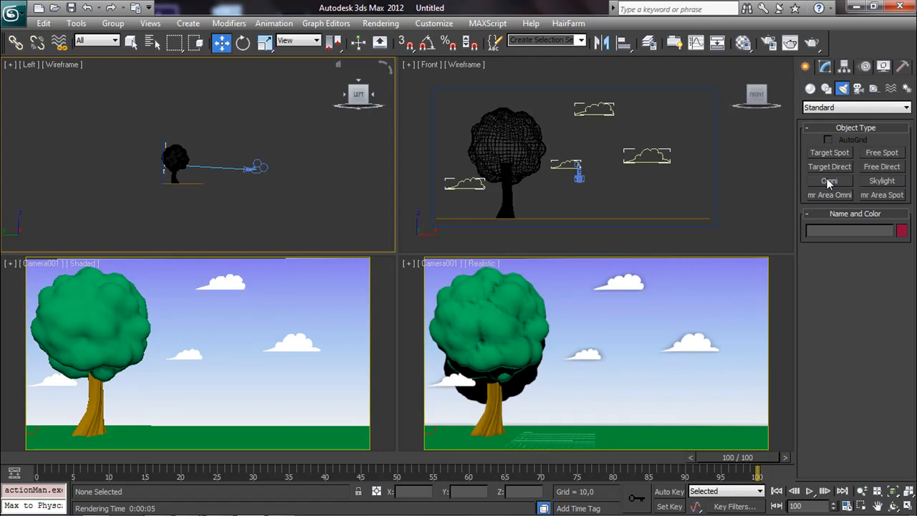
{"action": "middle_click_drag", "start_coordinate": [297, 143], "coordinate": [221, 162]}
{"action": "key", "text": "t"}
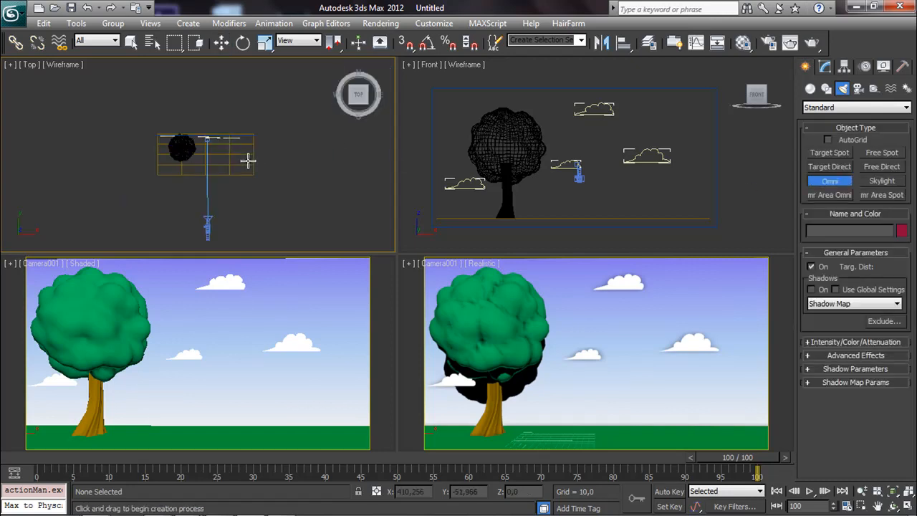
{"action": "left_click", "coordinate": [276, 148]}
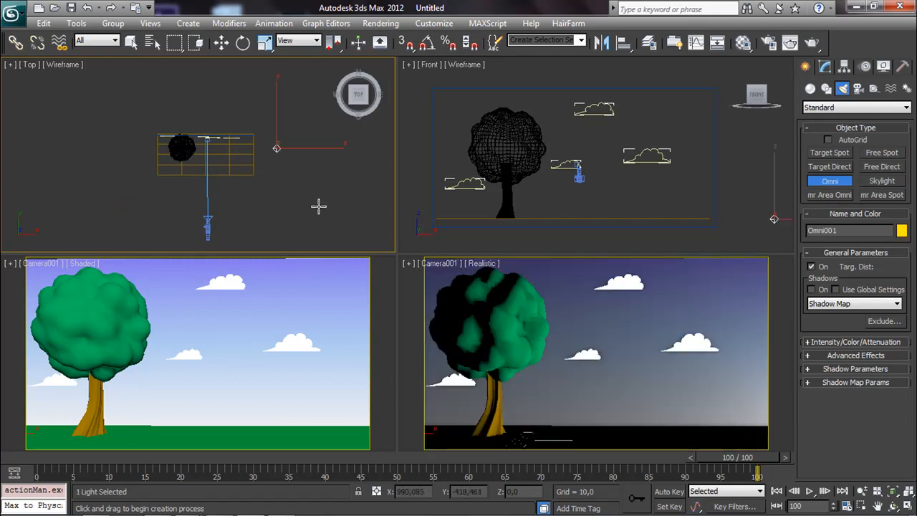
- Move the omni light high above the scene to about X 644, Y 101, Z 679
{"action": "key", "text": "w"}
{"action": "left_click_drag", "start_coordinate": [297, 134], "coordinate": [297, 128]}
{"action": "scroll", "coordinate": [704, 205], "scroll_direction": "down", "scroll_amount": 2}
{"action": "middle_click_drag", "start_coordinate": [704, 204], "coordinate": [655, 210]}
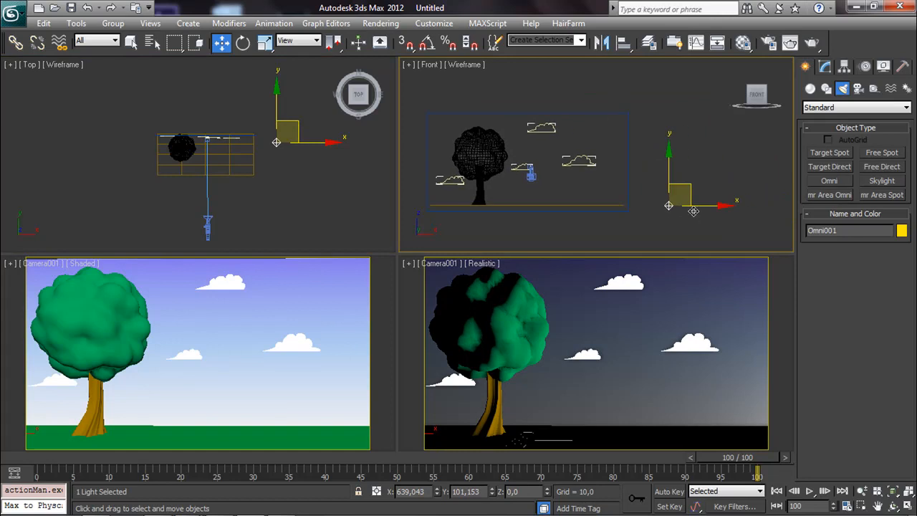
{"action": "left_click_drag", "start_coordinate": [669, 155], "coordinate": [669, 69]}
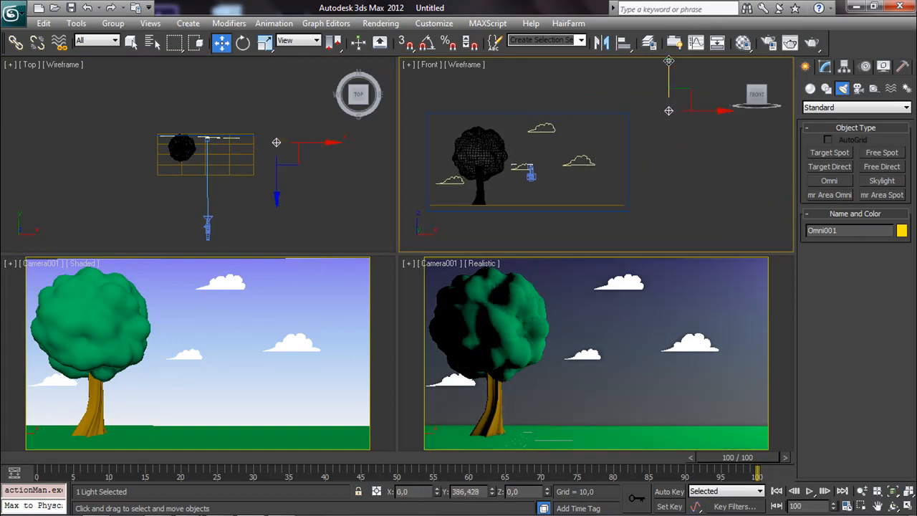
{"action": "scroll", "coordinate": [587, 176], "scroll_direction": "down", "scroll_amount": 3}
{"action": "middle_click_drag", "start_coordinate": [651, 101], "coordinate": [643, 124]}
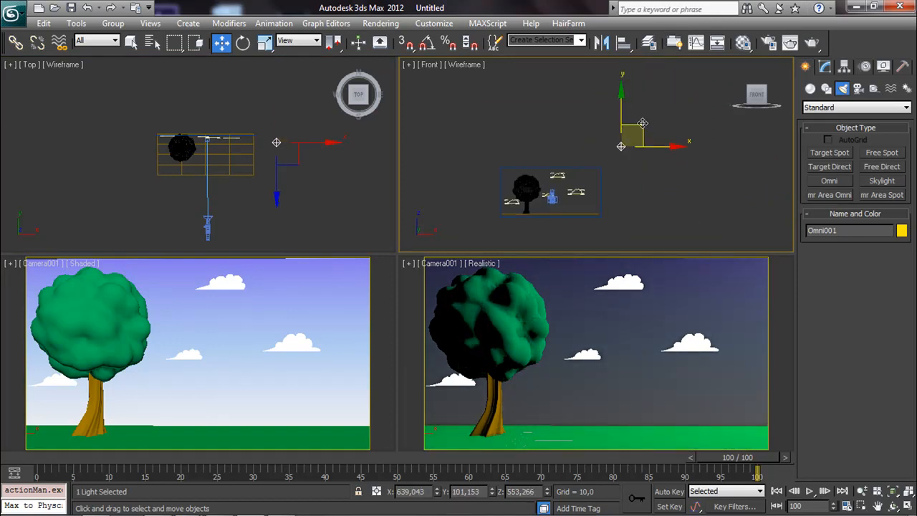
{"action": "left_click_drag", "start_coordinate": [643, 124], "coordinate": [643, 108]}
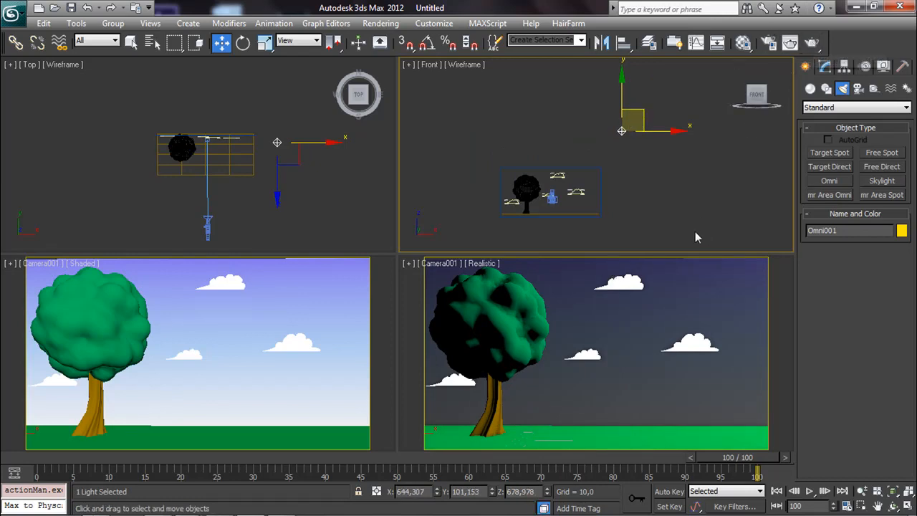
- Render the camera view with the raised omni light and close the rendered frame
{"action": "left_click", "coordinate": [812, 42]}
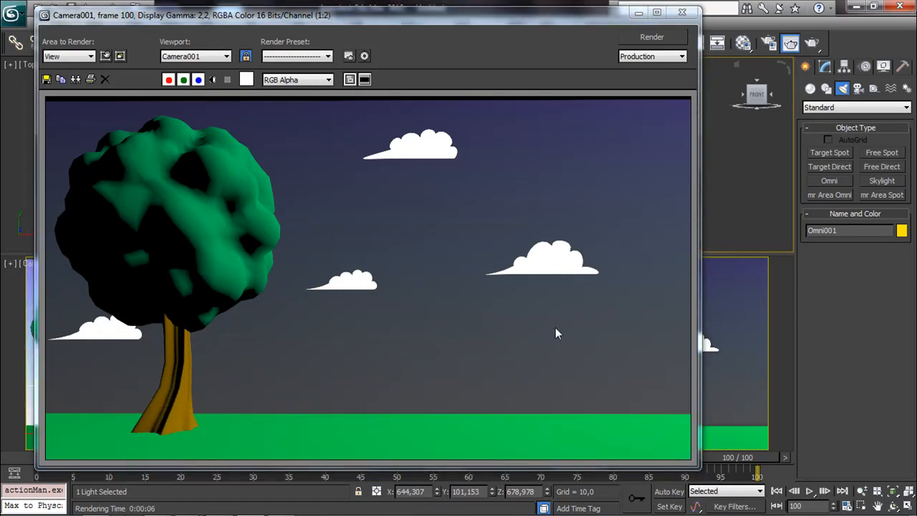
{"action": "left_click_drag", "start_coordinate": [586, 16], "coordinate": [541, 29]}
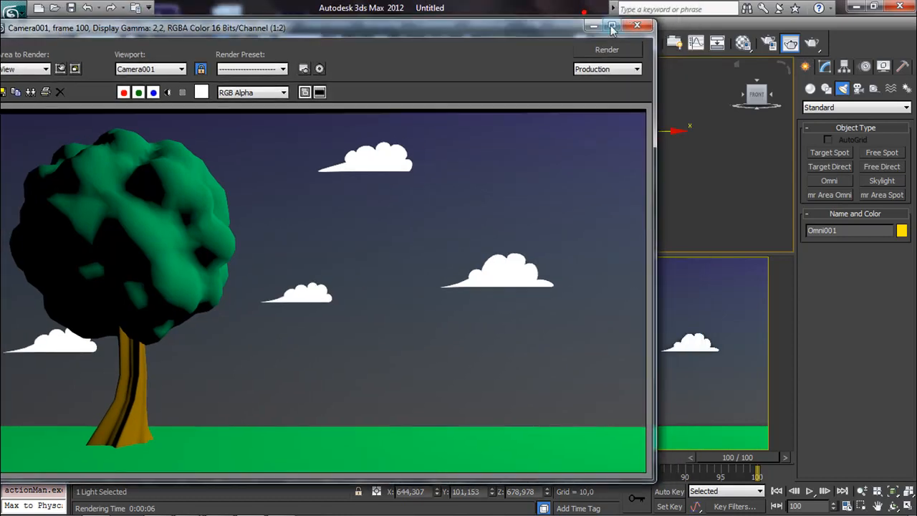
{"action": "left_click", "coordinate": [637, 25]}
- Turn off Receive Shadows and Cast Shadows in the sky background plane's object properties
{"action": "left_click", "coordinate": [670, 288]}
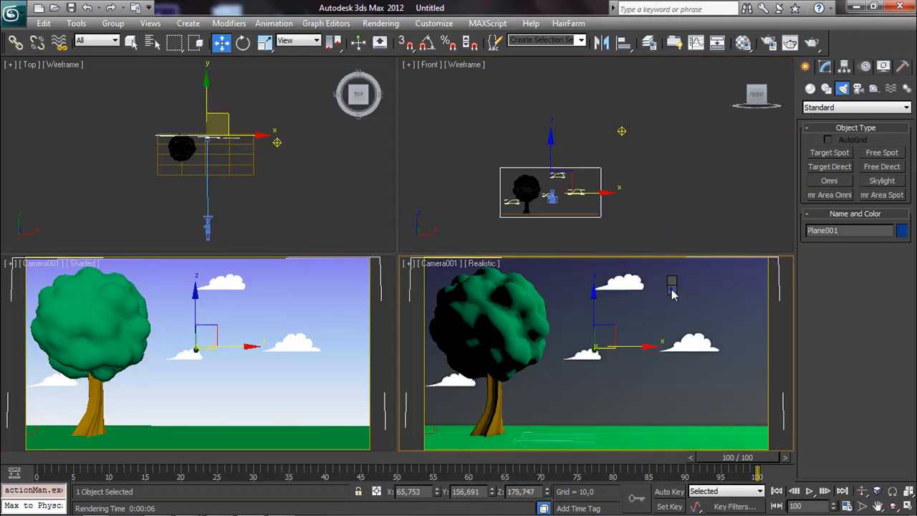
{"action": "right_click", "coordinate": [672, 288]}
{"action": "left_click", "coordinate": [706, 366]}
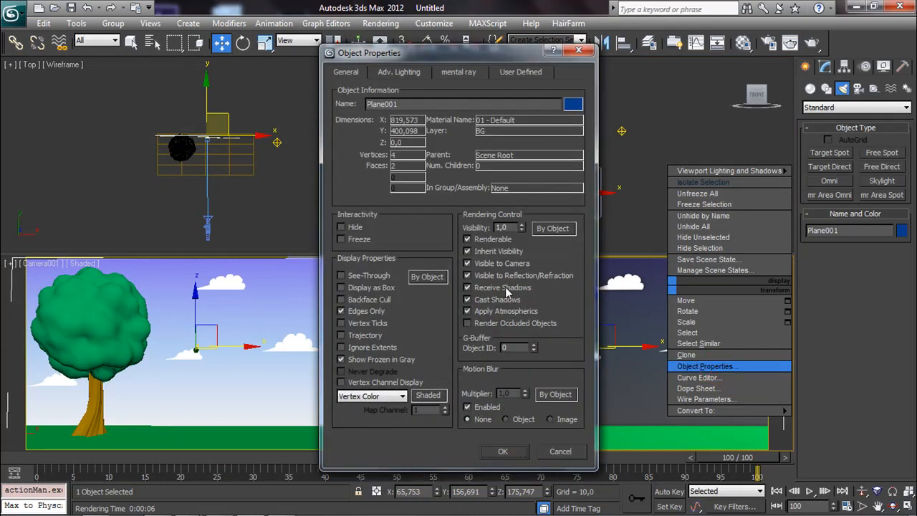
{"action": "left_click", "coordinate": [495, 289]}
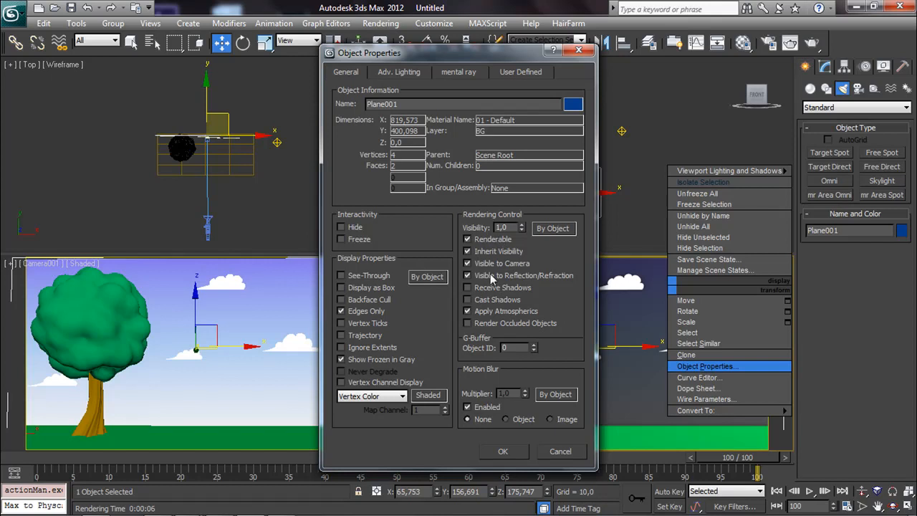
{"action": "left_click", "coordinate": [504, 451]}
- Render the camera view to check the sky plane's shadow settings, then reselect the omni light
{"action": "left_click", "coordinate": [810, 43]}
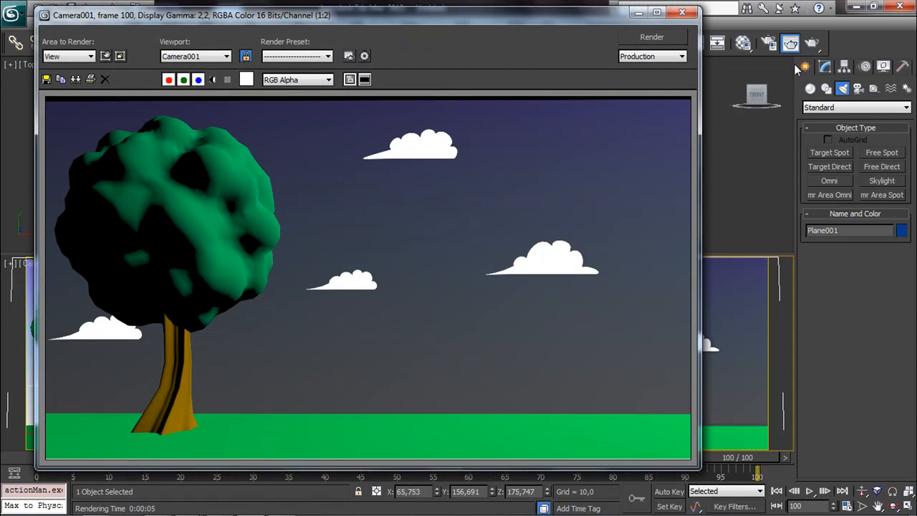
{"action": "left_click", "coordinate": [683, 12]}
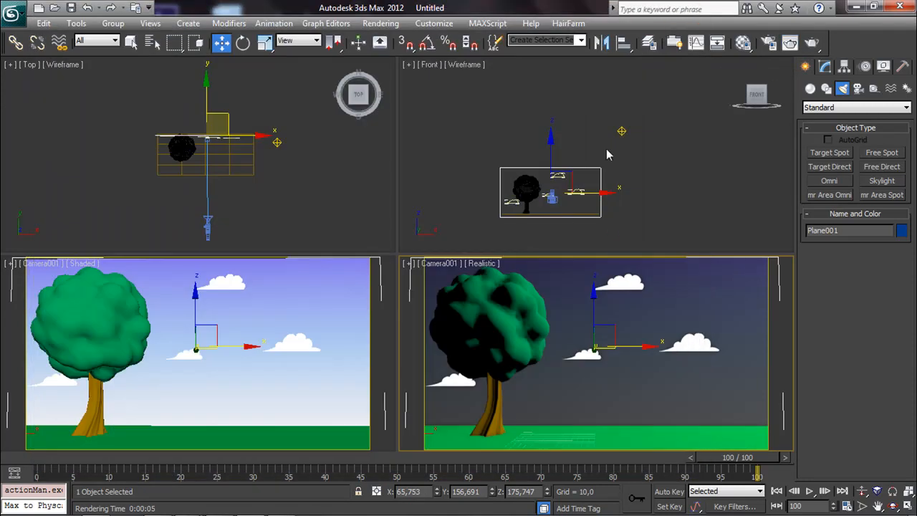
{"action": "left_click", "coordinate": [622, 131]}
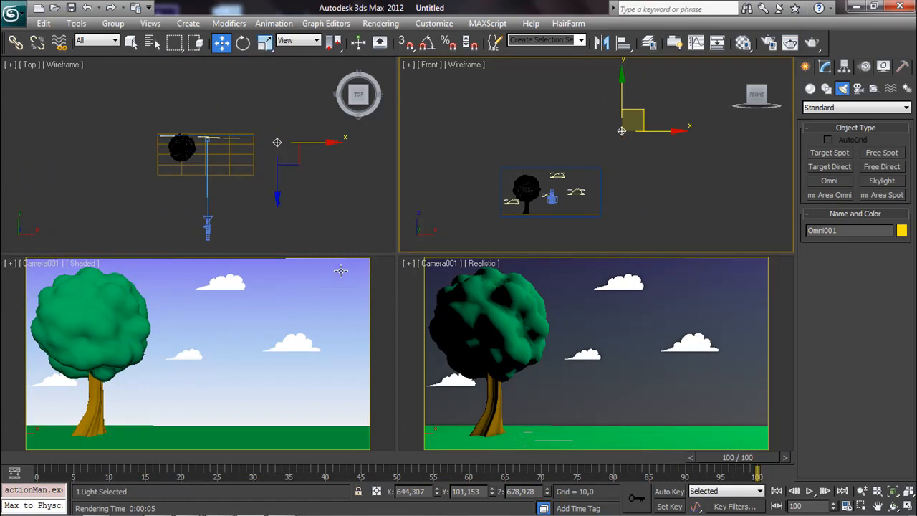
- Set the self-illumination of the sky gradient material 01 - Default to 100
{"action": "left_click", "coordinate": [743, 42]}
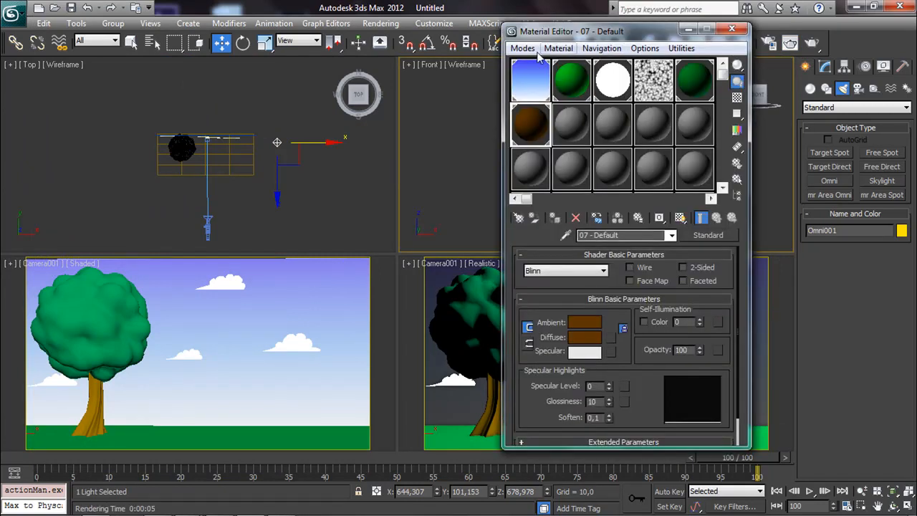
{"action": "left_click", "coordinate": [530, 79]}
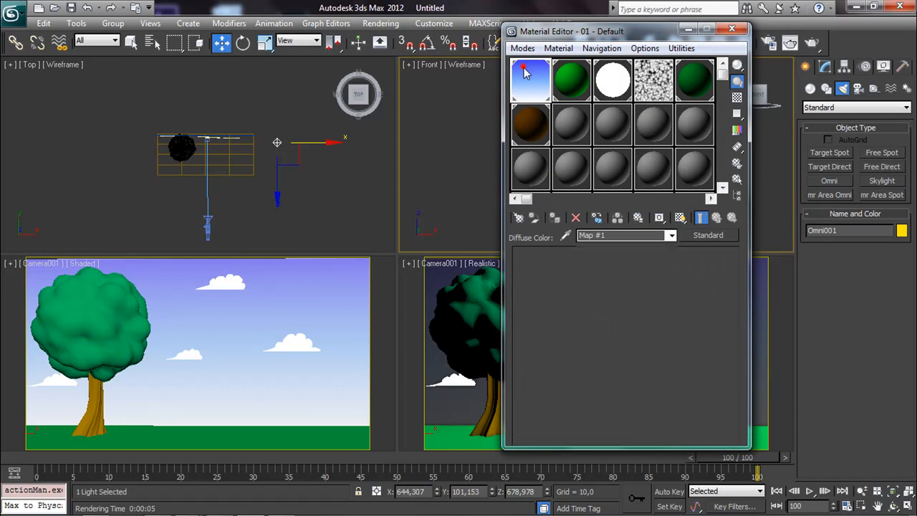
{"action": "left_click", "coordinate": [701, 217]}
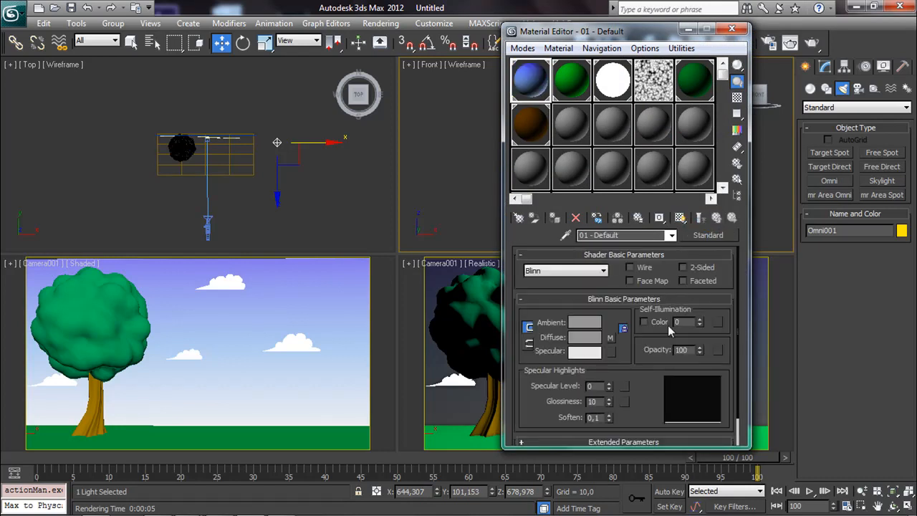
{"action": "left_click_drag", "start_coordinate": [700, 324], "coordinate": [700, 318]}
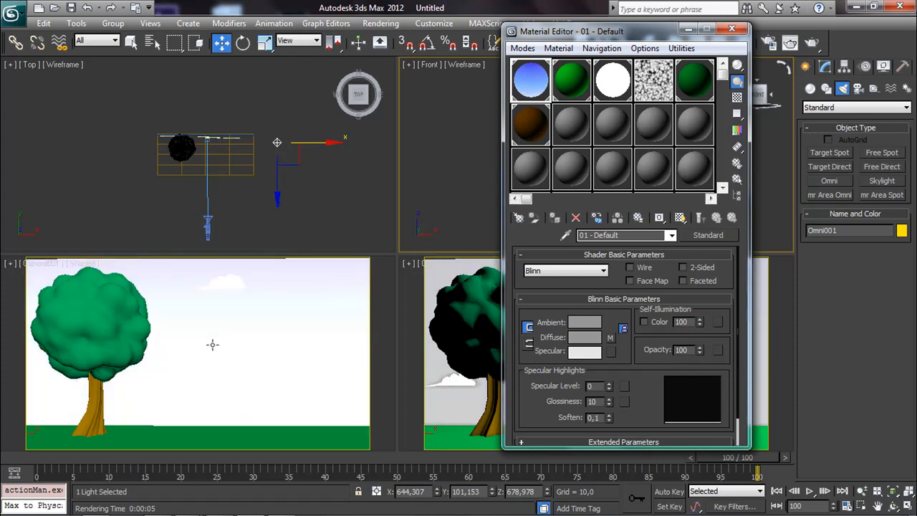
{"action": "left_click_drag", "start_coordinate": [583, 36], "coordinate": [204, 45]}
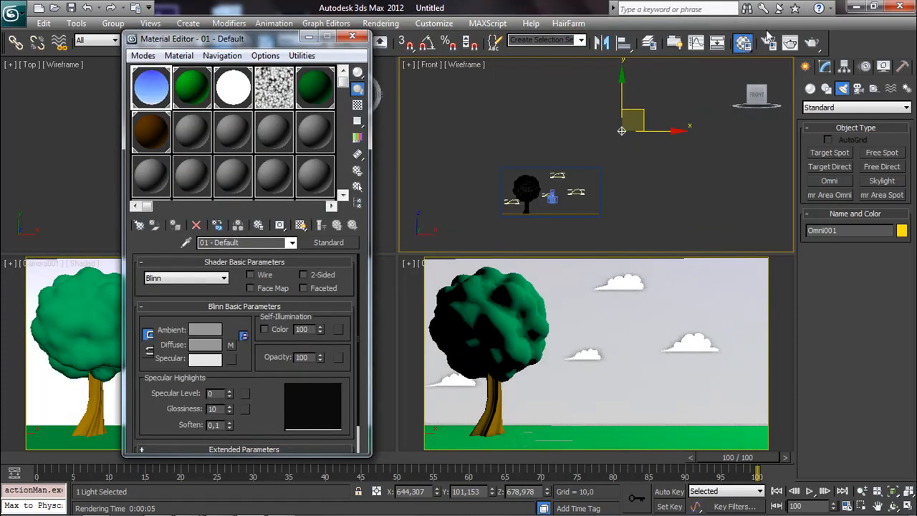
- Test-render the self-illuminated sky, then reset the sky material's self-illumination to 0 and close the material editor
{"action": "left_click", "coordinate": [811, 43]}
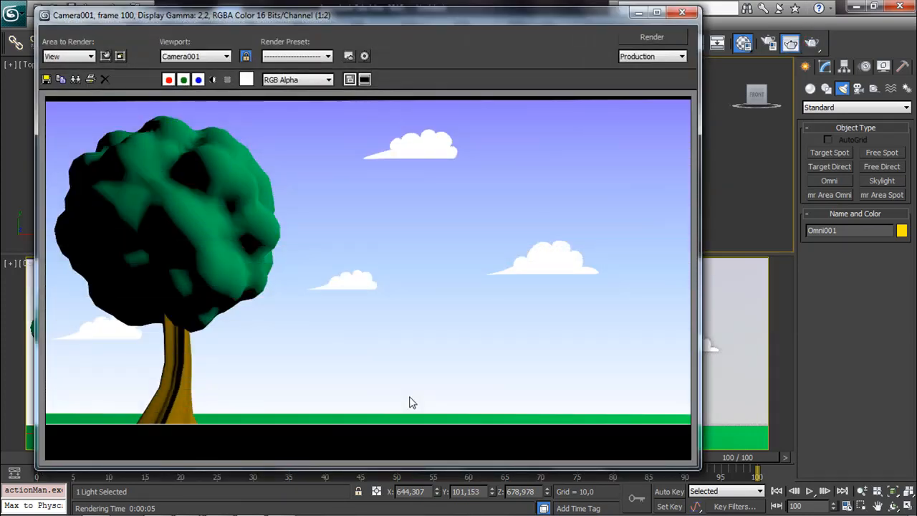
{"action": "left_click", "coordinate": [682, 14]}
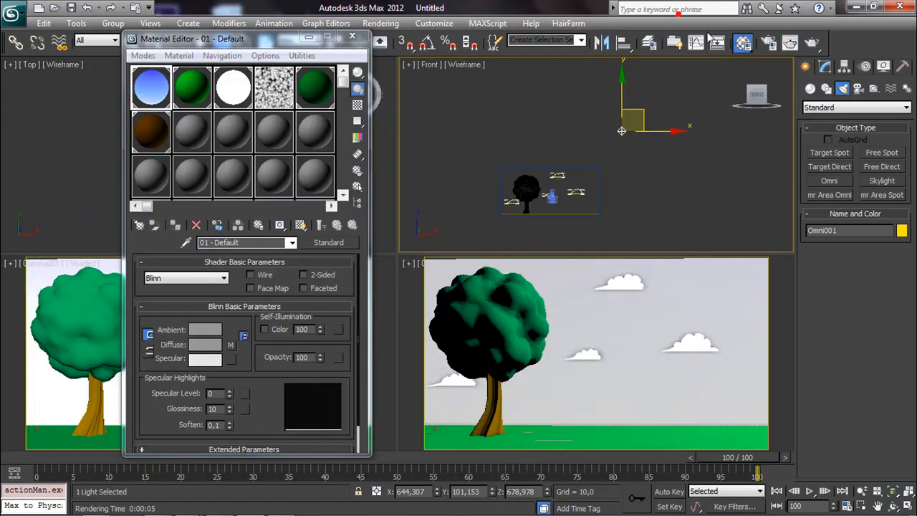
{"action": "right_click", "coordinate": [321, 329]}
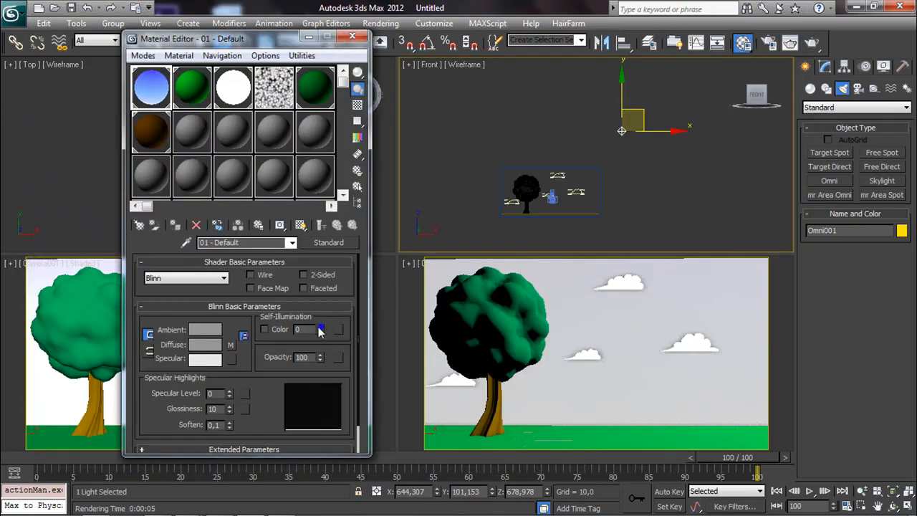
{"action": "left_click", "coordinate": [352, 37]}
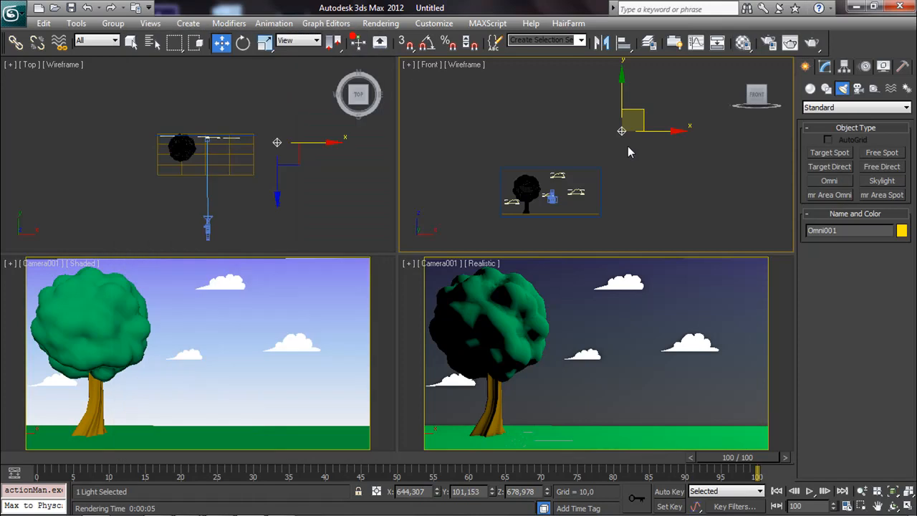
{"action": "left_click", "coordinate": [827, 66]}
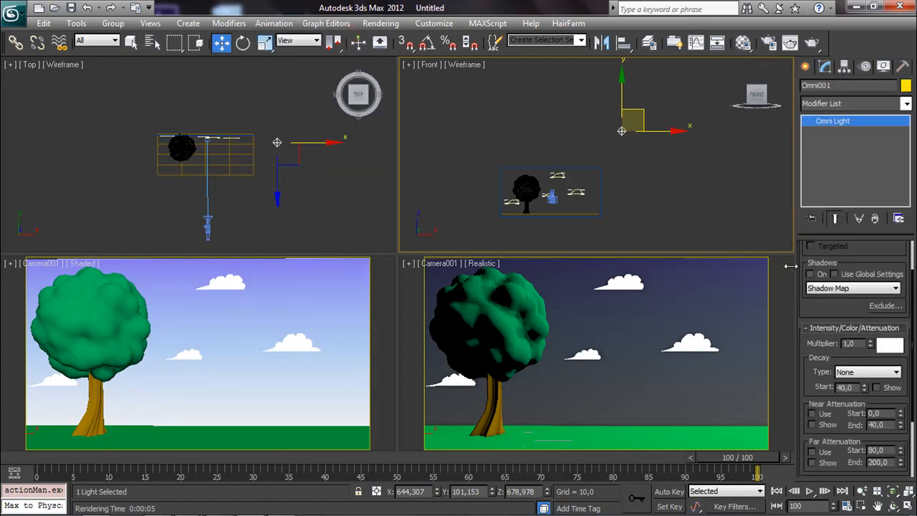
{"action": "left_click_drag", "start_coordinate": [822, 313], "coordinate": [823, 384]}
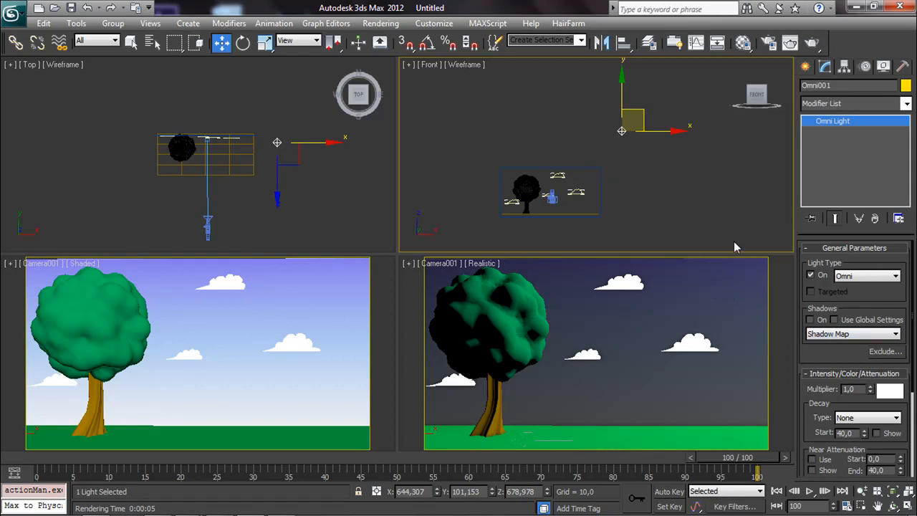
{"action": "left_click", "coordinate": [885, 352]}
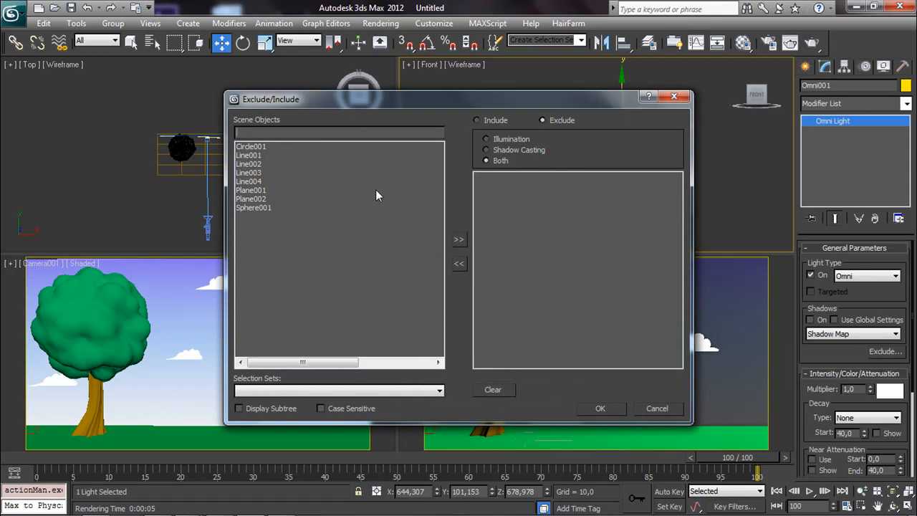
{"action": "left_click", "coordinate": [673, 99]}
- Rename the sky background plane as SKY and deselect it
{"action": "left_click", "coordinate": [276, 269]}
{"action": "left_click", "coordinate": [841, 86]}
{"action": "type", "text": "SKY"}
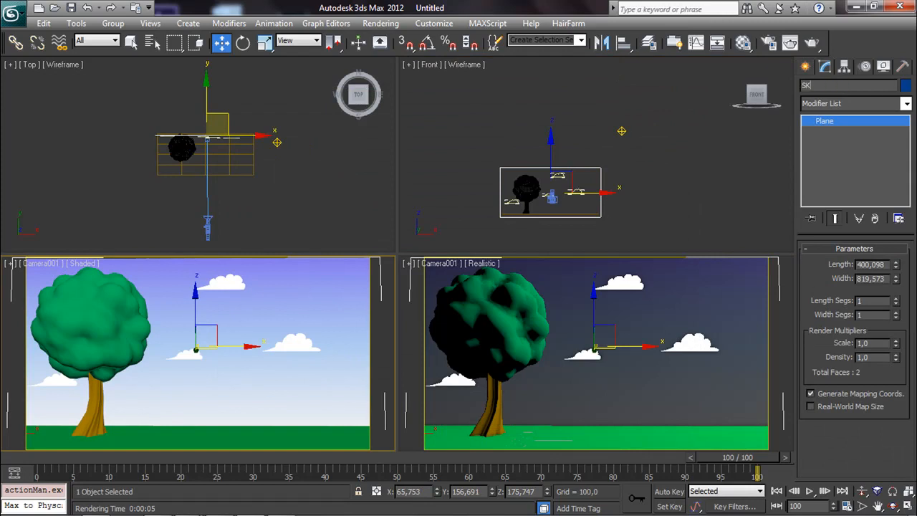
{"action": "left_click", "coordinate": [741, 151]}
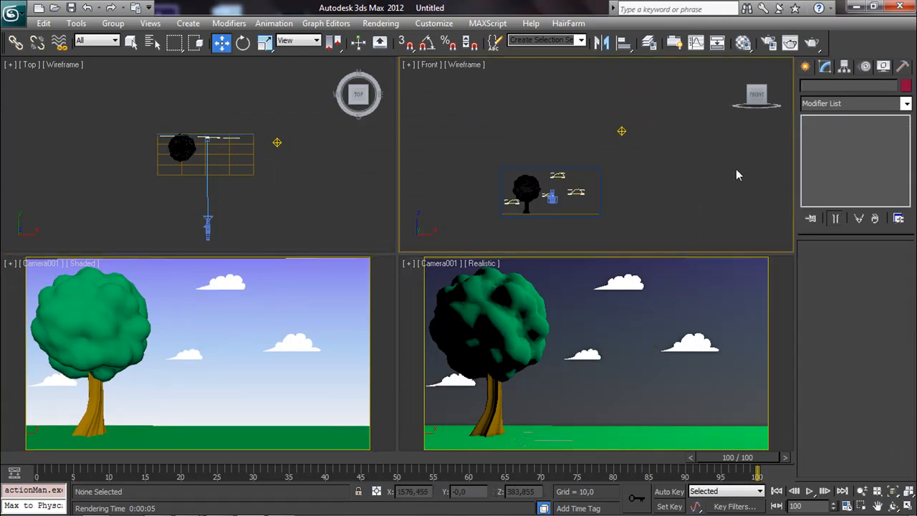
- Exclude the SKY plane from the omni light's illumination and shadow casting, and test-render the camera view
{"action": "left_click", "coordinate": [621, 131]}
{"action": "left_click", "coordinate": [879, 353]}
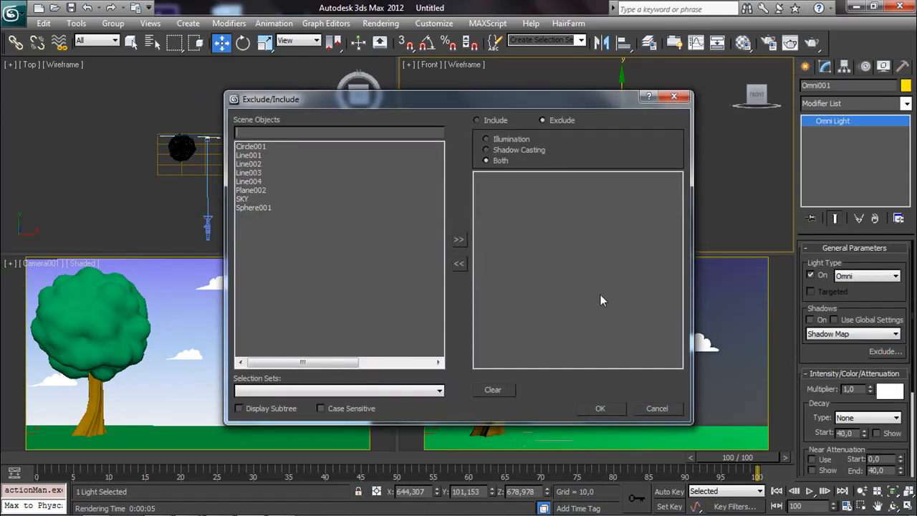
{"action": "left_click", "coordinate": [247, 199]}
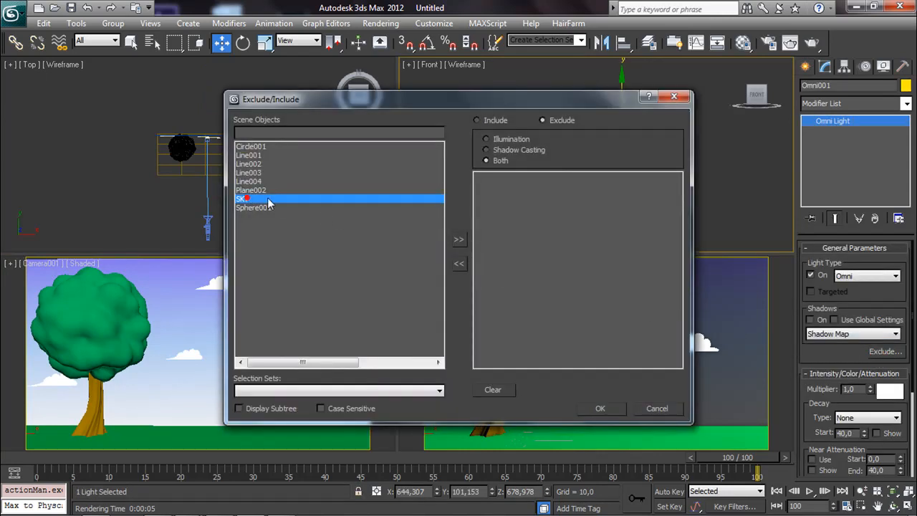
{"action": "left_click", "coordinate": [459, 241]}
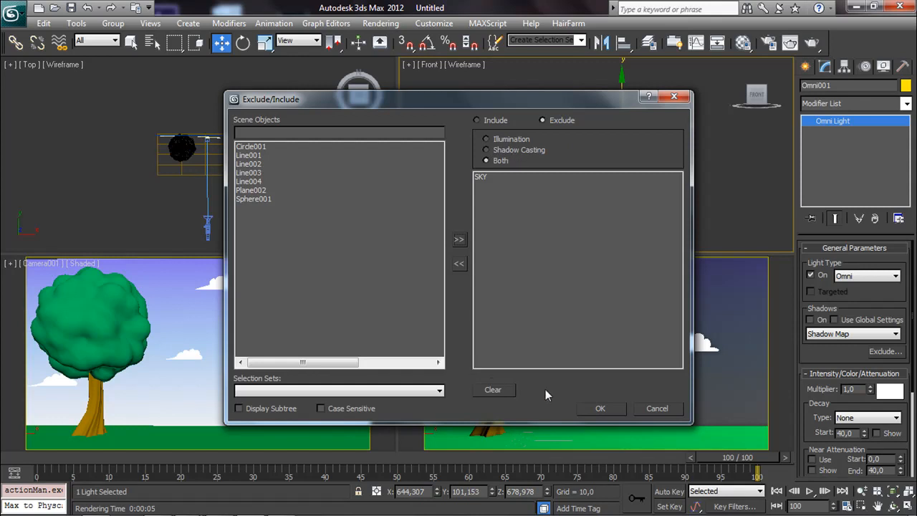
{"action": "left_click", "coordinate": [602, 409]}
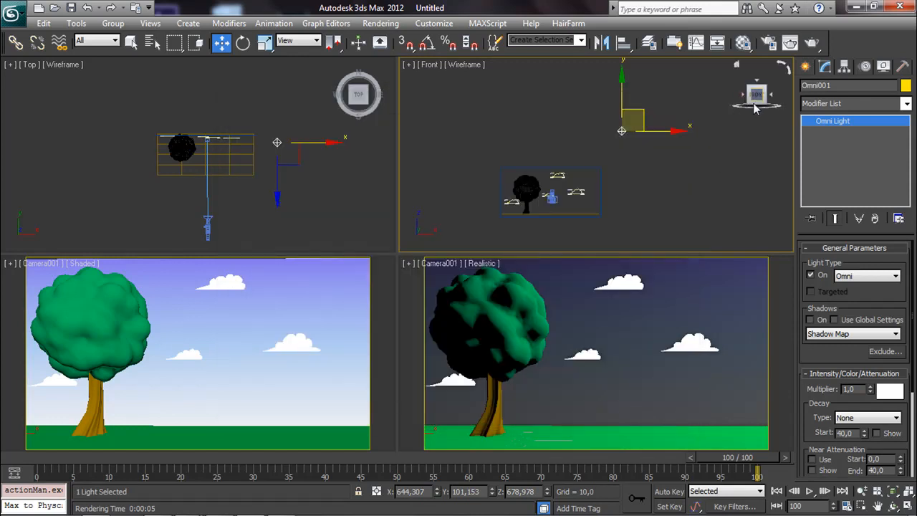
{"action": "left_click", "coordinate": [812, 43]}
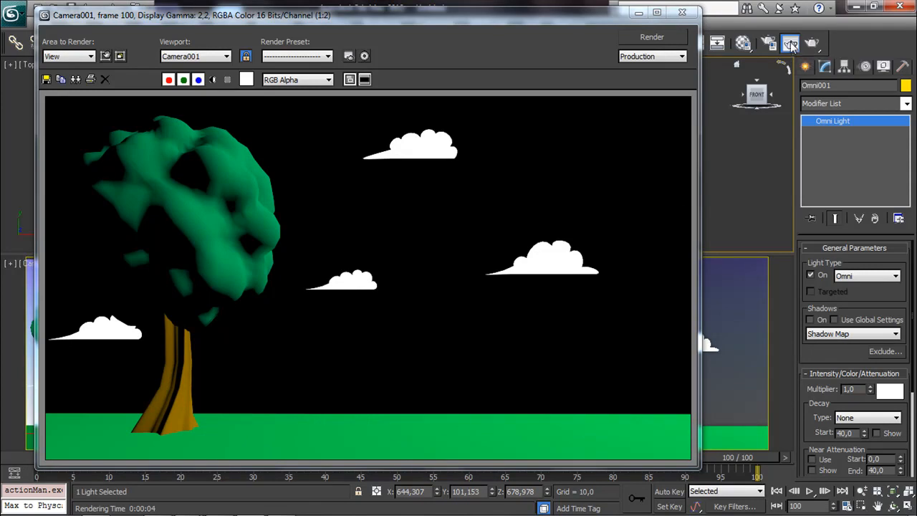
{"action": "left_click", "coordinate": [682, 12]}
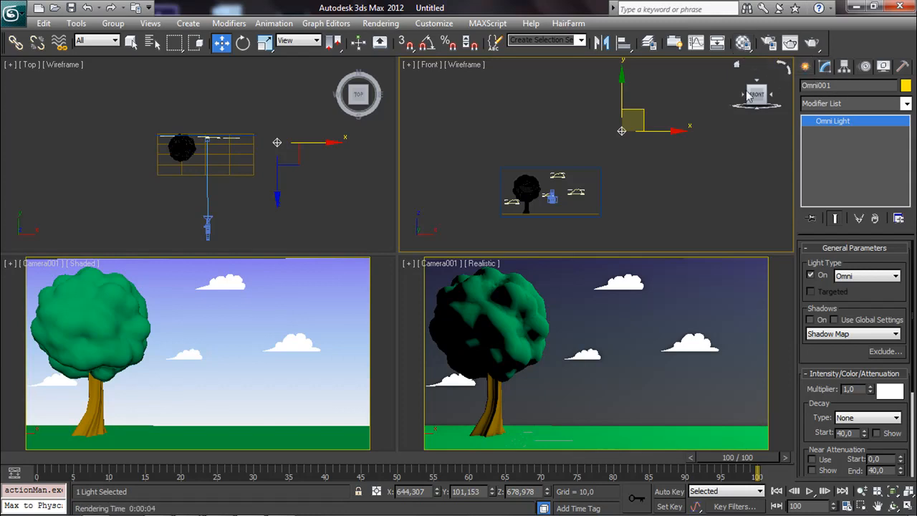
- Clone the omni light as a copy and place it in front of the scene near the camera, at about X 69, Y -417
{"action": "right_click", "coordinate": [306, 159]}
{"action": "left_click_drag", "start_coordinate": [281, 106], "coordinate": [273, 167], "text": "shift"}
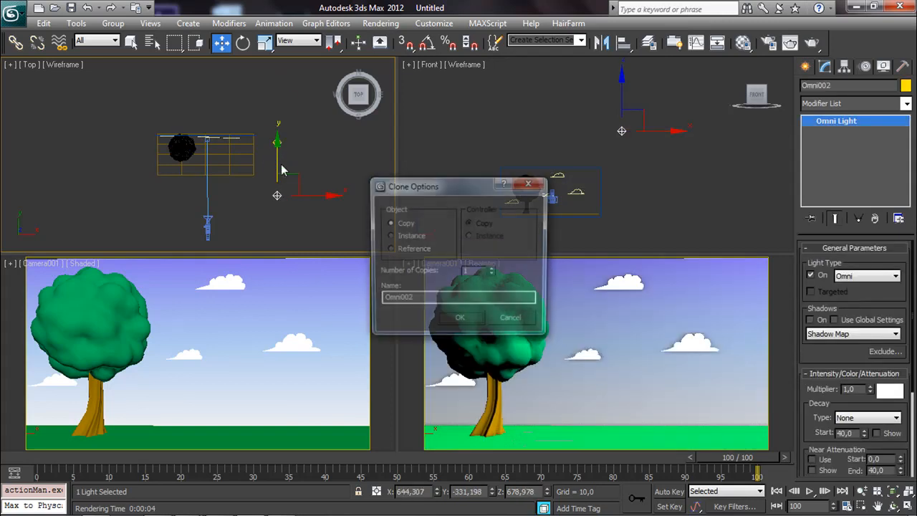
{"action": "left_click", "coordinate": [456, 314]}
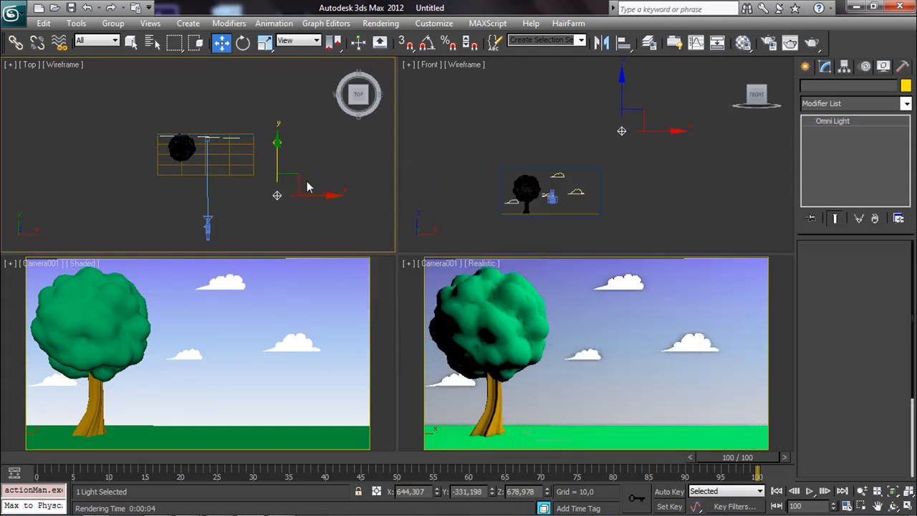
{"action": "left_click_drag", "start_coordinate": [297, 174], "coordinate": [227, 186]}
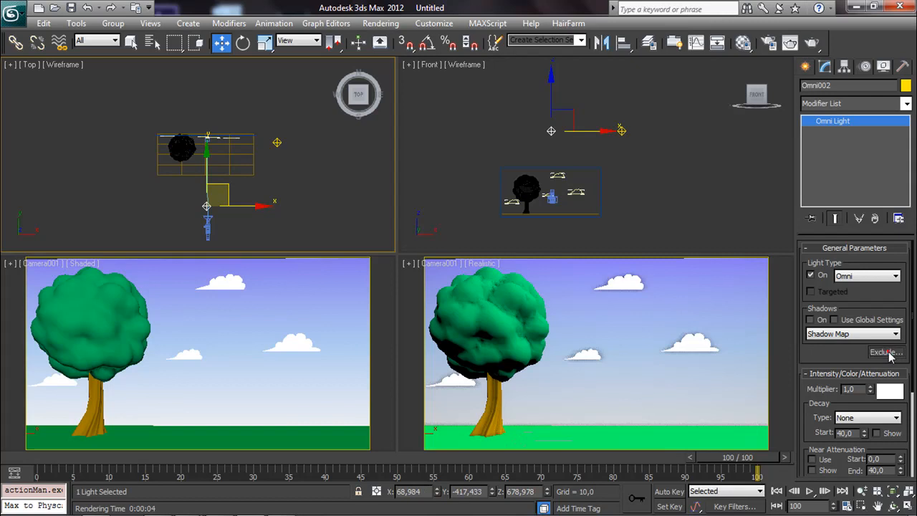
- Exclude every object except SKY from the copied omni light's illumination and shadows, and test-render the camera view
{"action": "left_click", "coordinate": [887, 352]}
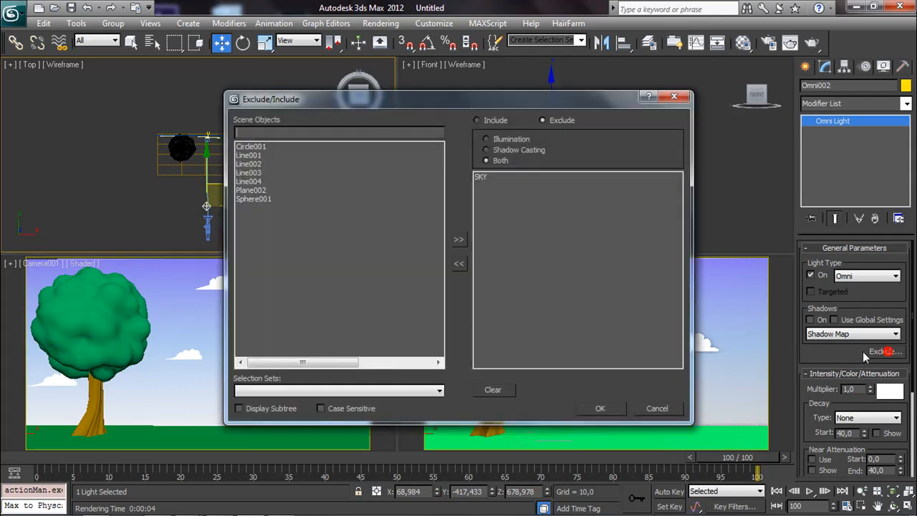
{"action": "left_click", "coordinate": [247, 146]}
{"action": "left_click", "coordinate": [248, 199], "text": "shift"}
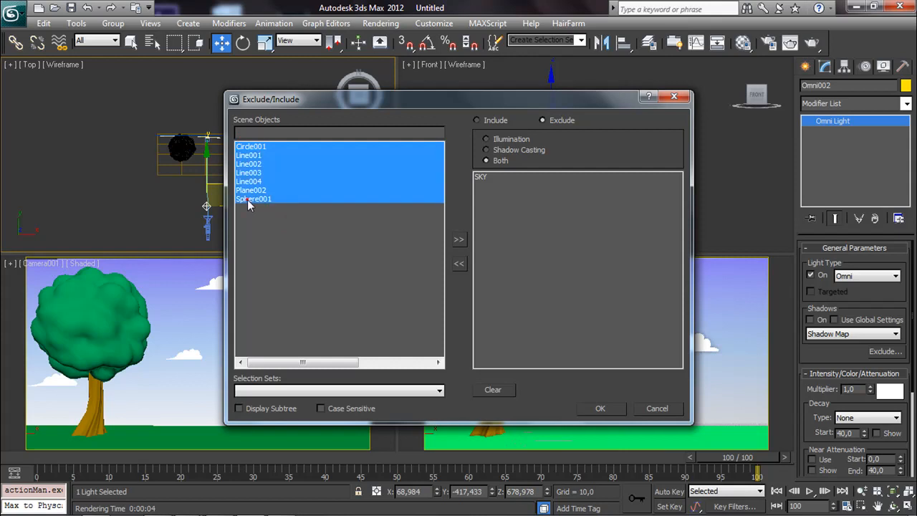
{"action": "left_click", "coordinate": [459, 240]}
{"action": "left_click", "coordinate": [480, 228]}
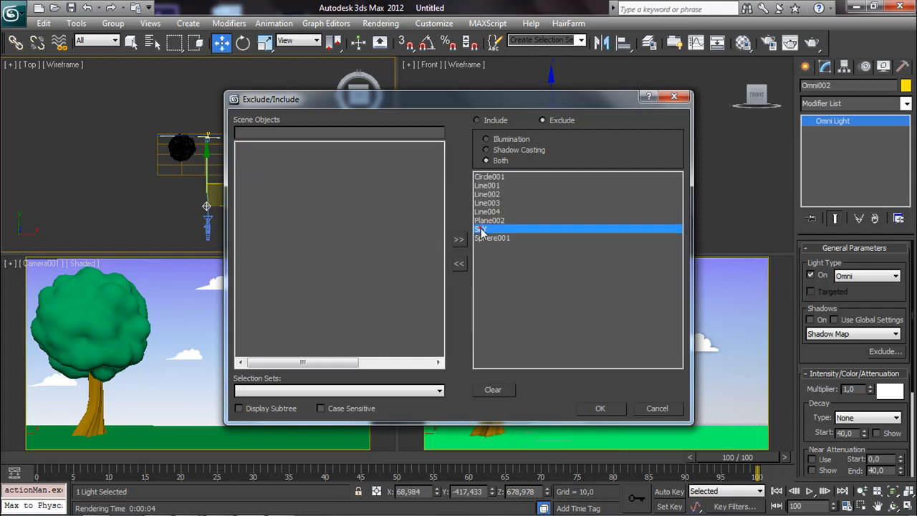
{"action": "left_click", "coordinate": [459, 264]}
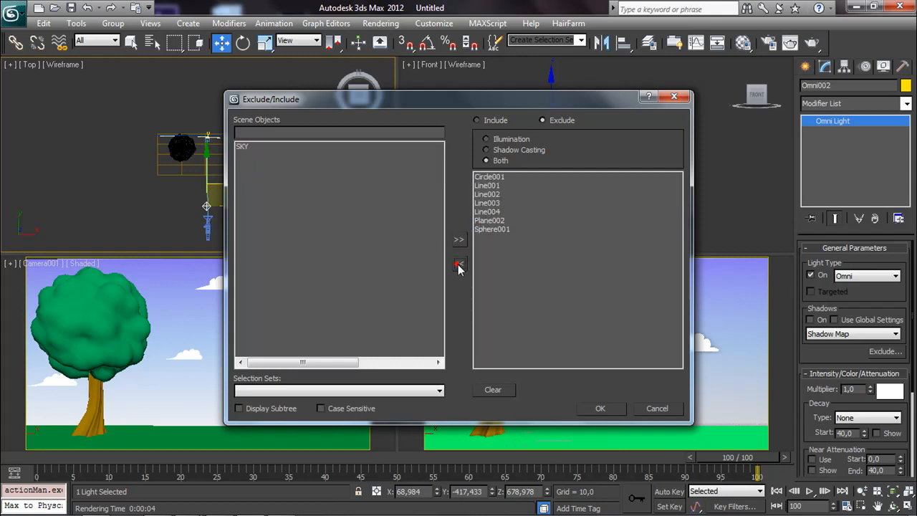
{"action": "left_click", "coordinate": [587, 407]}
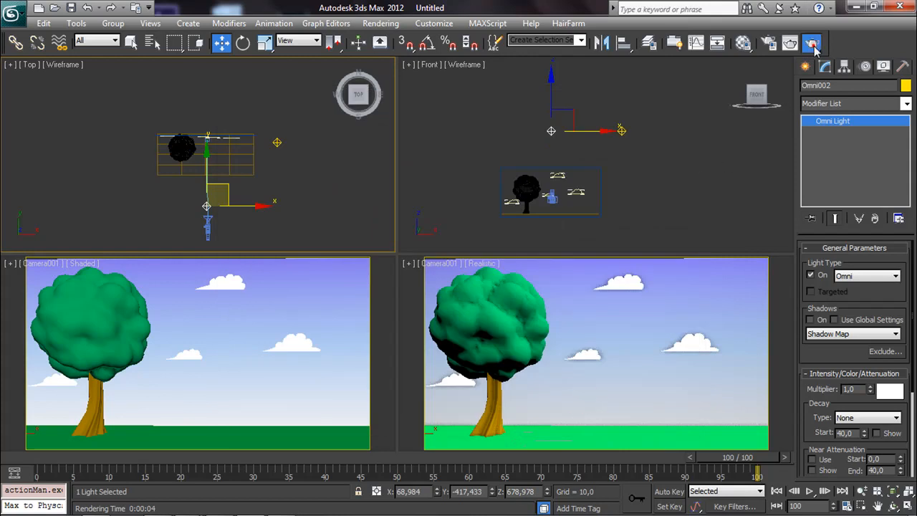
{"action": "left_click", "coordinate": [789, 43]}
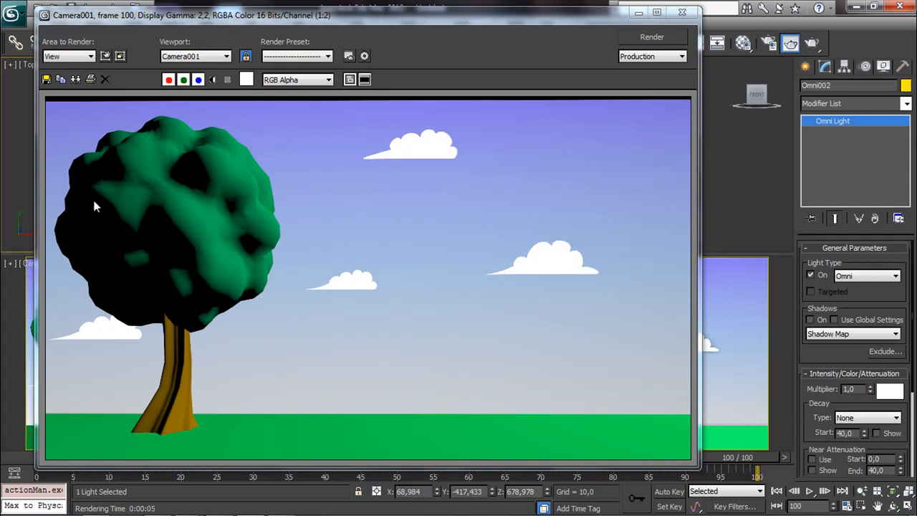
{"action": "left_click", "coordinate": [683, 12]}
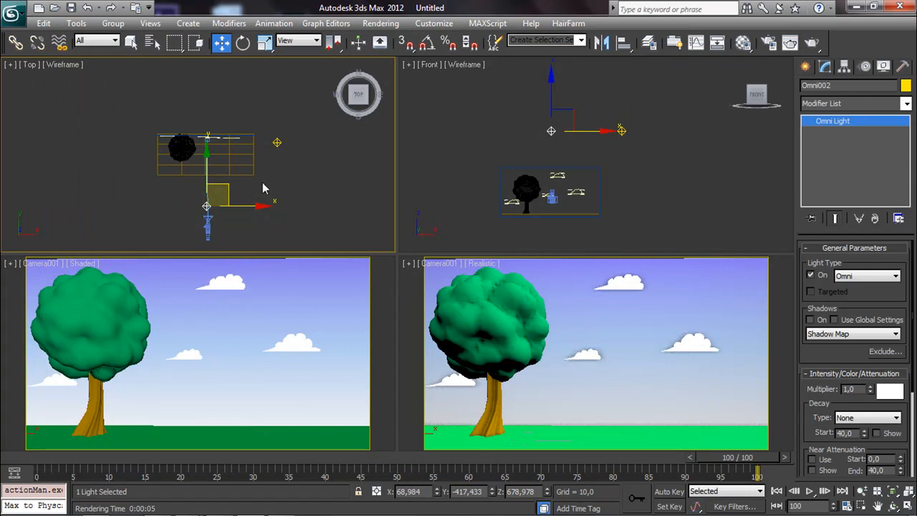
- Clone the original omni light to the tree's side of the scene and lower it to ground level, at about X -706, Z 6
{"action": "left_click", "coordinate": [278, 142]}
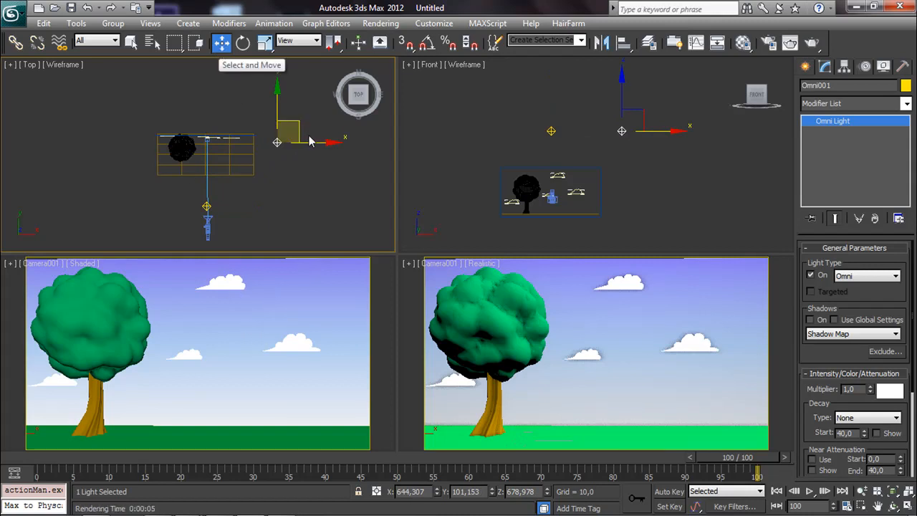
{"action": "left_click_drag", "start_coordinate": [312, 141], "coordinate": [194, 148], "text": "shift"}
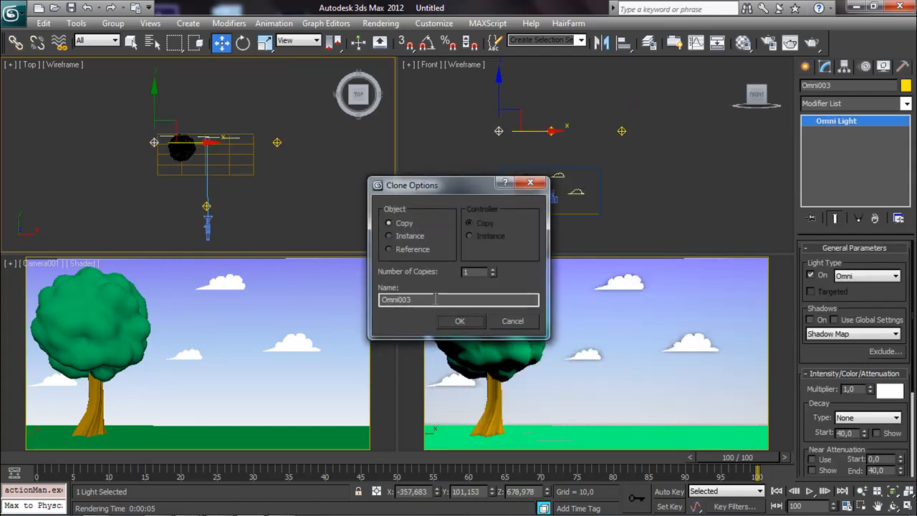
{"action": "left_click", "coordinate": [445, 324]}
{"action": "left_click", "coordinate": [520, 113]}
{"action": "left_click_drag", "start_coordinate": [521, 109], "coordinate": [480, 194]}
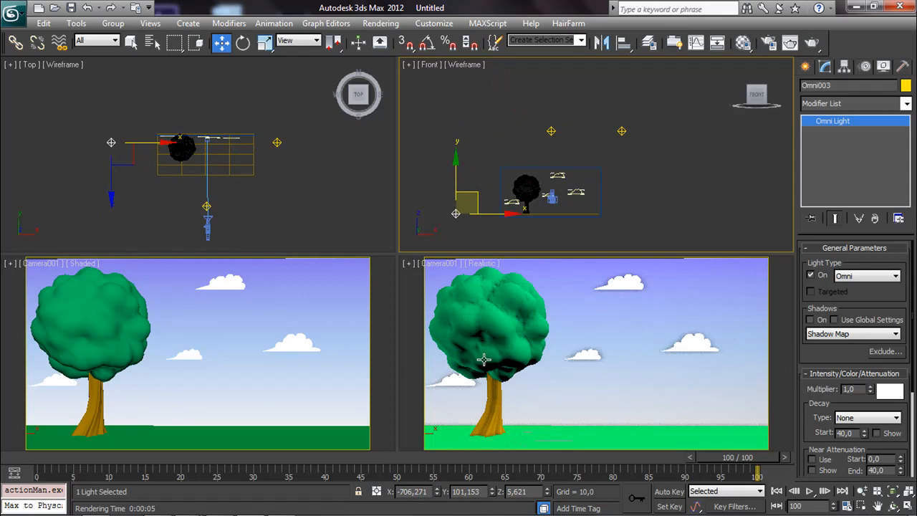
- Set the new fill light's multiplier to 0,23 and its colour to light blue with RGB 122, 128, 249
{"action": "left_click_drag", "start_coordinate": [871, 390], "coordinate": [868, 389]}
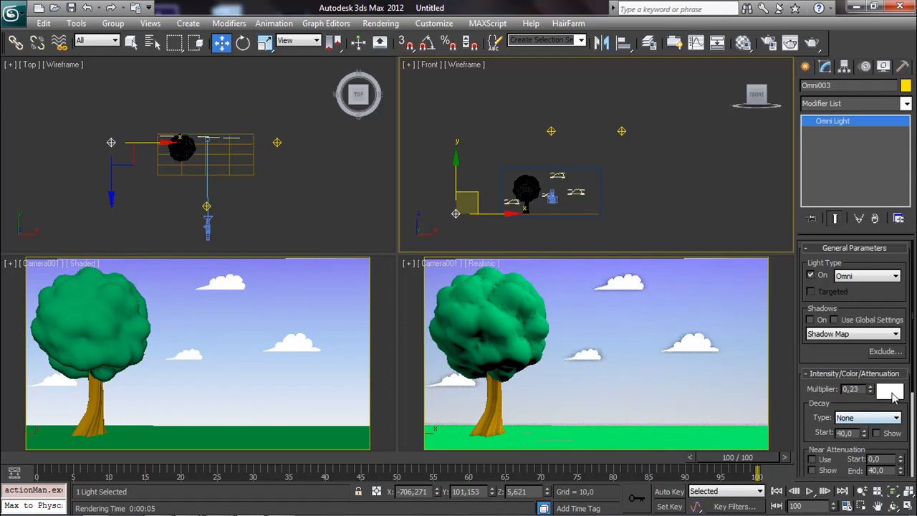
{"action": "left_click", "coordinate": [890, 391]}
{"action": "left_click", "coordinate": [338, 89]}
{"action": "left_click_drag", "start_coordinate": [393, 165], "coordinate": [394, 134]}
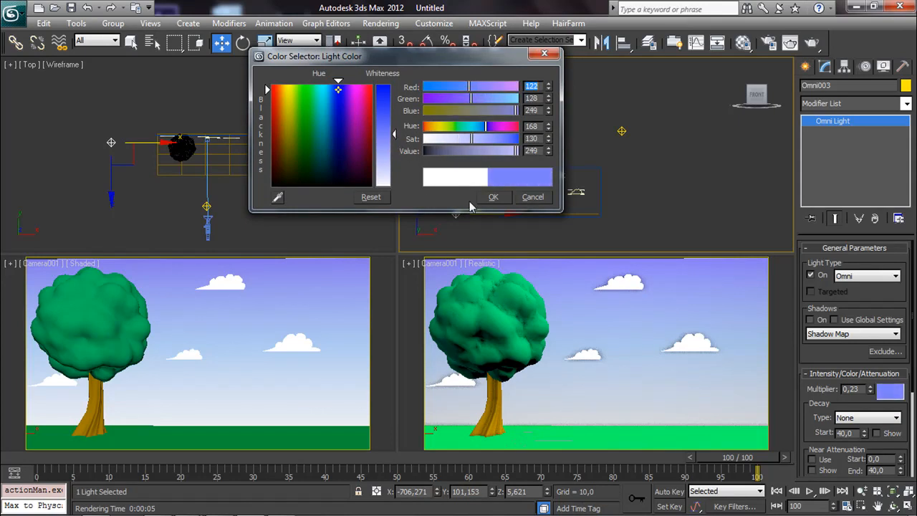
{"action": "left_click", "coordinate": [493, 197]}
- Set the original omni light's colour to pale yellow and test-render the camera view
{"action": "left_click", "coordinate": [622, 131]}
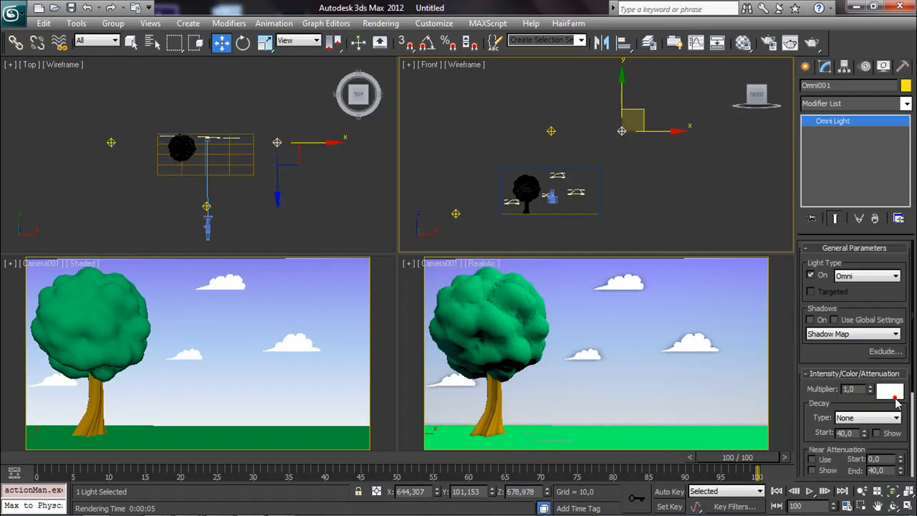
{"action": "left_click", "coordinate": [891, 391]}
{"action": "left_click", "coordinate": [291, 89]}
{"action": "left_click", "coordinate": [385, 165]}
{"action": "left_click", "coordinate": [493, 197]}
{"action": "left_click", "coordinate": [573, 285]}
{"action": "left_click", "coordinate": [814, 43]}
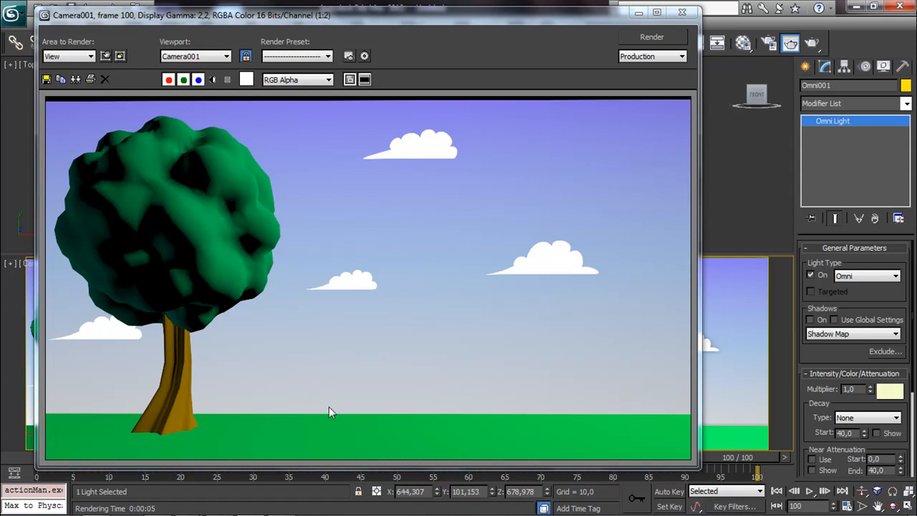
{"action": "left_click", "coordinate": [682, 12]}
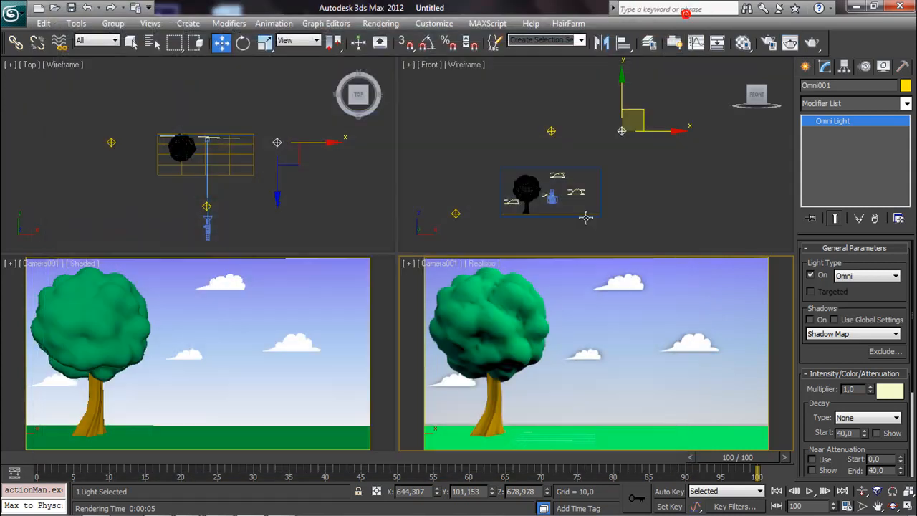
- Turn on Shadow Map shadows for the original omni light and render the camera view
{"action": "left_click", "coordinate": [812, 319]}
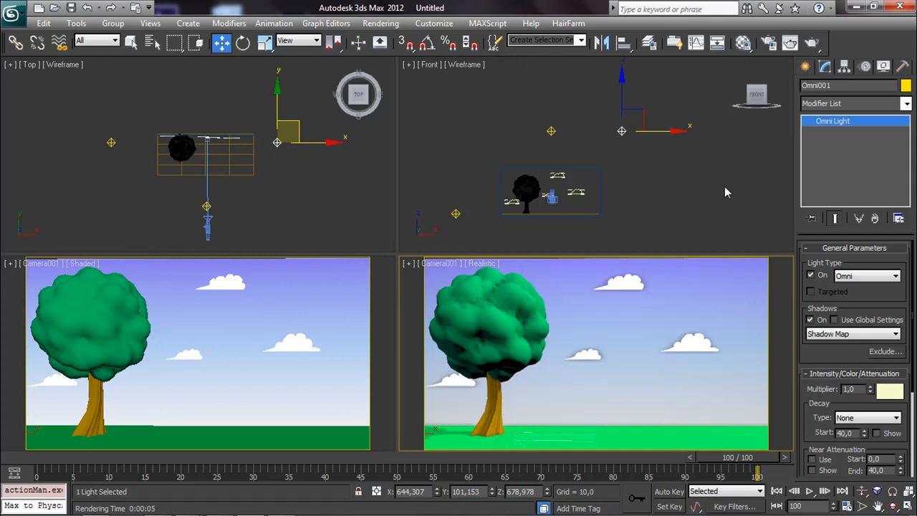
{"action": "left_click", "coordinate": [811, 43]}
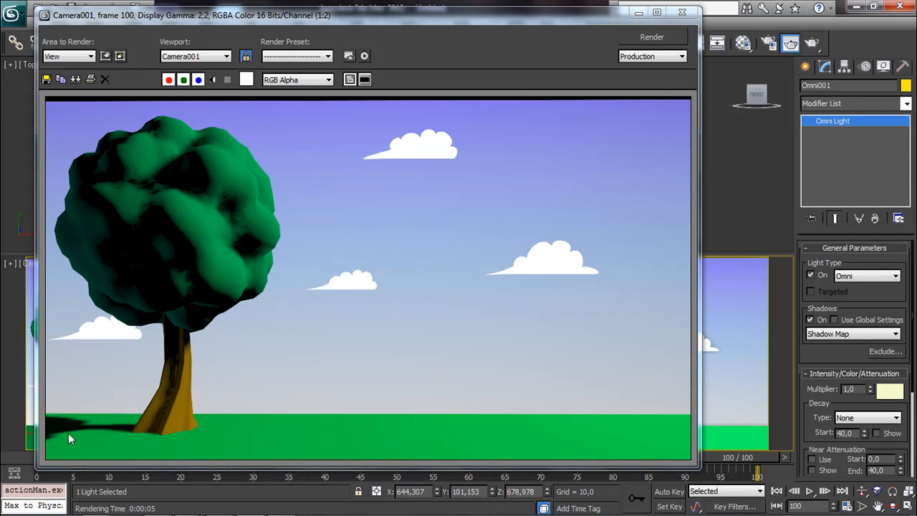
- Set the original omni light's object shadow colour to dark blue with RGB 0, 0, 45
{"action": "scroll", "coordinate": [823, 353], "scroll_direction": "down", "scroll_amount": 5}
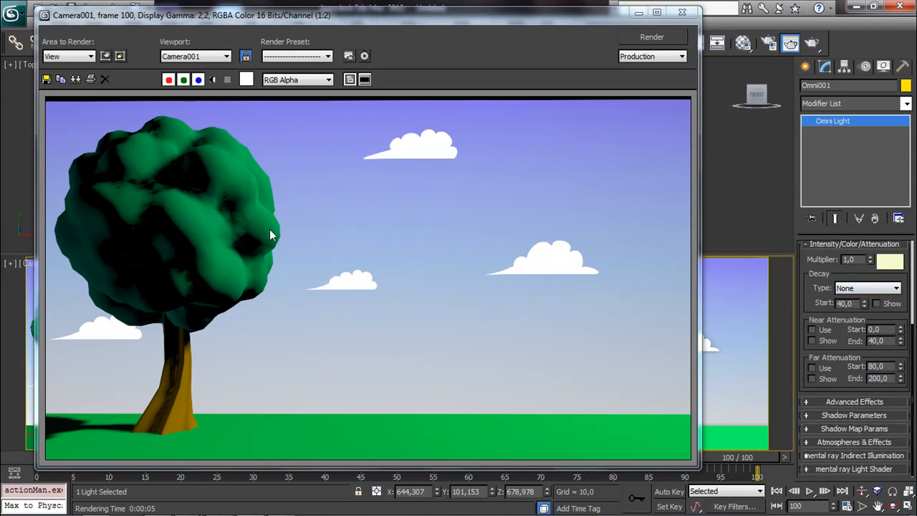
{"action": "left_click", "coordinate": [860, 419]}
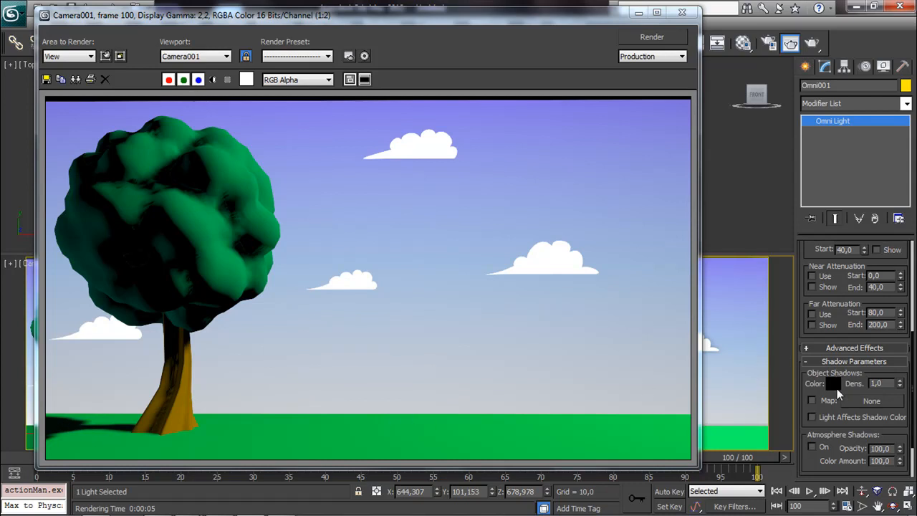
{"action": "left_click", "coordinate": [837, 384]}
{"action": "left_click", "coordinate": [338, 170]}
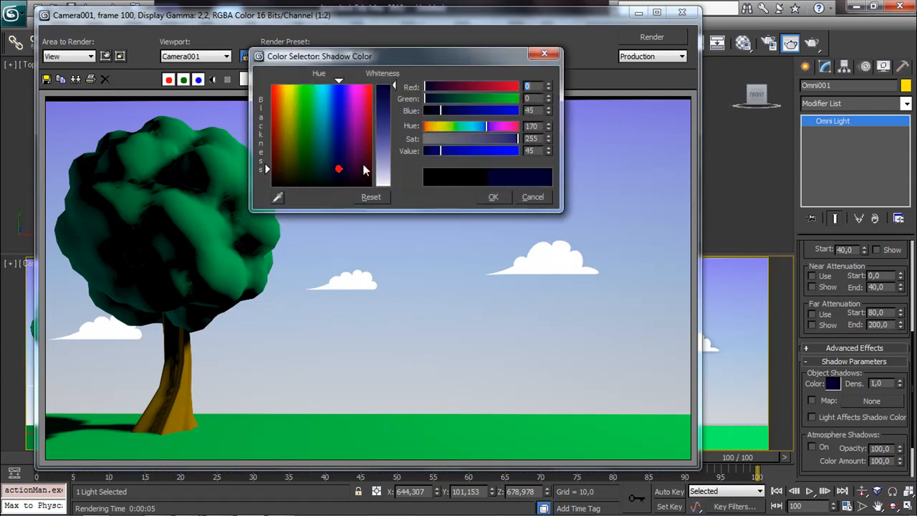
{"action": "left_click", "coordinate": [485, 194]}
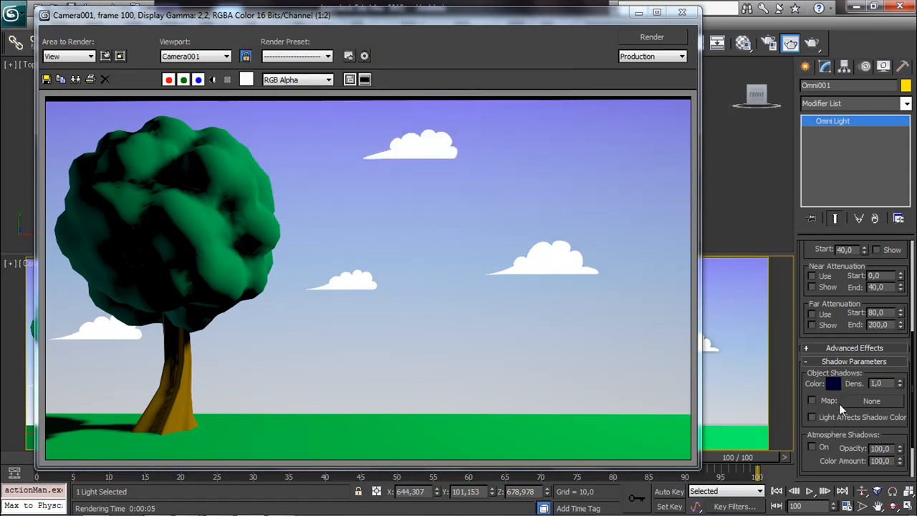
- Set the original omni light's shadow map bias to 0,0 and size to 1080, and render the camera view
{"action": "left_click_drag", "start_coordinate": [801, 423], "coordinate": [801, 350]}
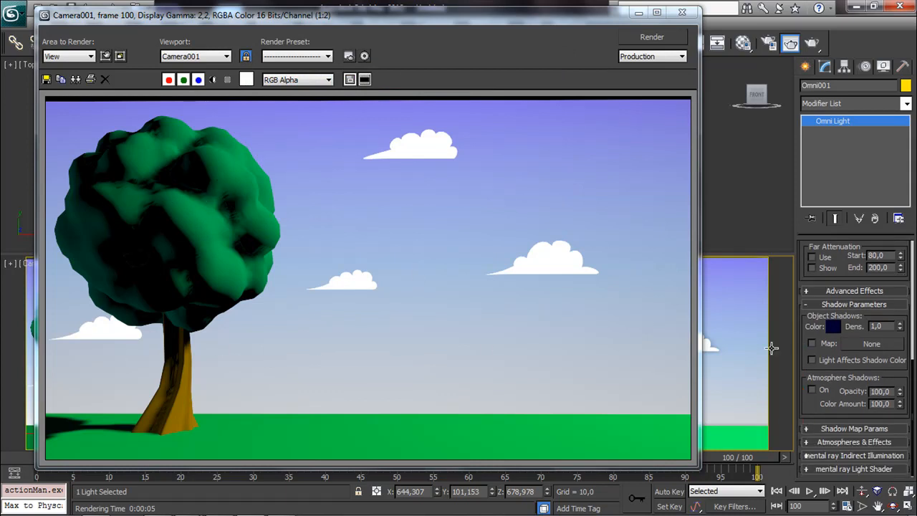
{"action": "left_click", "coordinate": [802, 404]}
{"action": "left_click", "coordinate": [811, 430]}
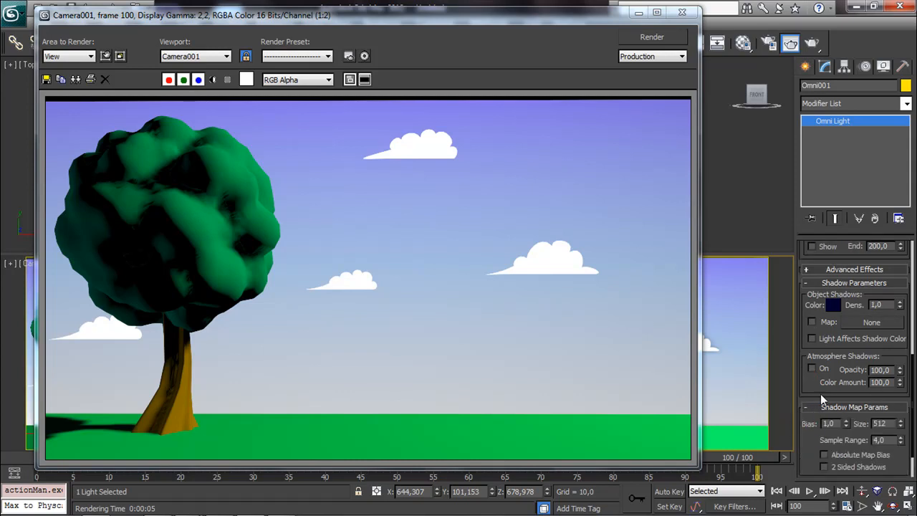
{"action": "left_click_drag", "start_coordinate": [816, 393], "coordinate": [810, 322]}
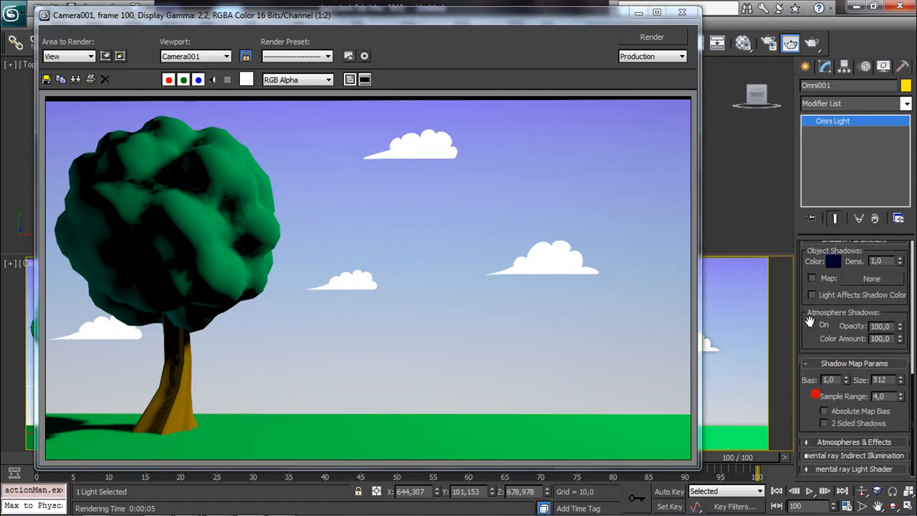
{"action": "right_click", "coordinate": [843, 373]}
{"action": "right_click", "coordinate": [845, 377]}
{"action": "double_click", "coordinate": [889, 380]}
{"action": "type", "text": "1"}
{"action": "key", "text": "Return"}
{"action": "left_click", "coordinate": [665, 37]}
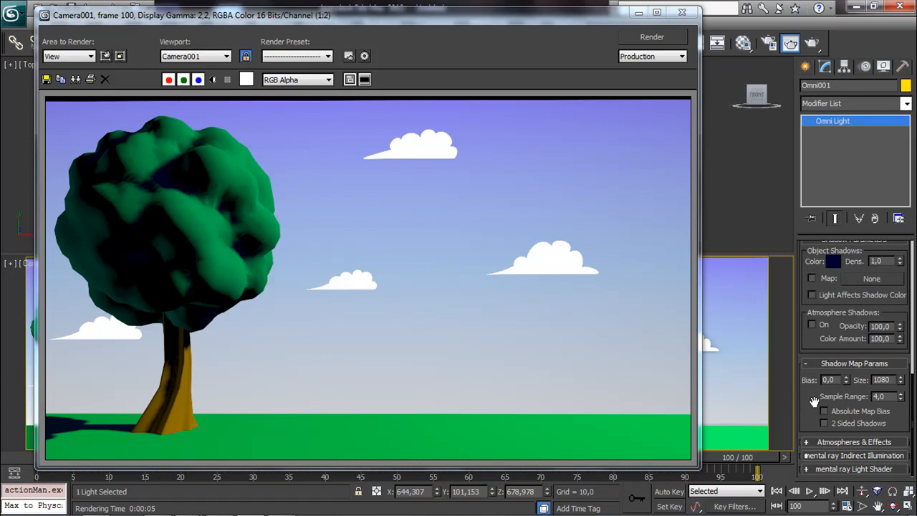
- Set the original omni light's object shadow density to 0,45 and render the camera view
{"action": "scroll", "coordinate": [818, 419], "scroll_direction": "up", "scroll_amount": 2}
{"action": "scroll", "coordinate": [823, 369], "scroll_direction": "up", "scroll_amount": 5}
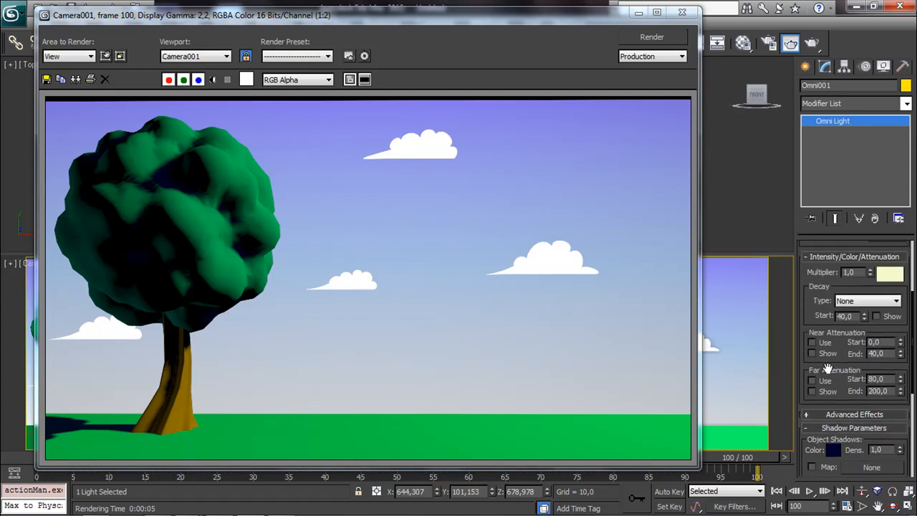
{"action": "scroll", "coordinate": [840, 372], "scroll_direction": "up", "scroll_amount": 1}
{"action": "scroll", "coordinate": [838, 371], "scroll_direction": "up", "scroll_amount": 4}
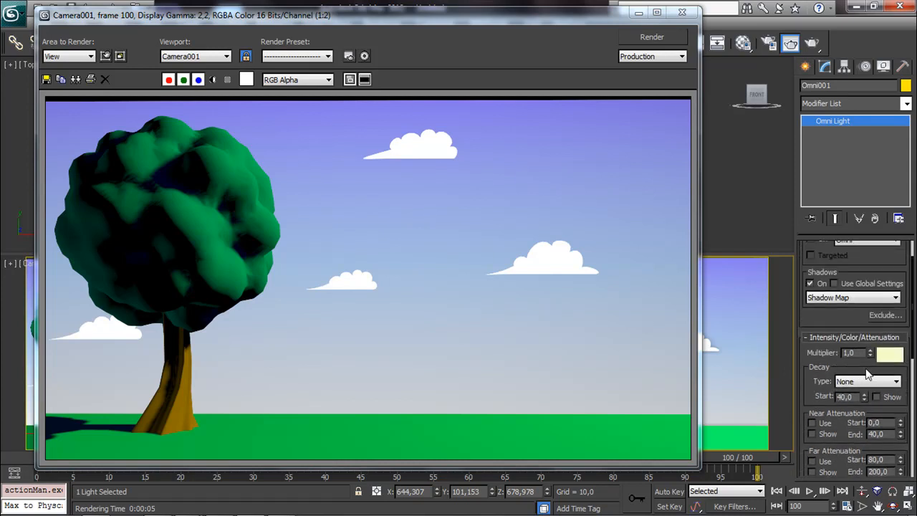
{"action": "scroll", "coordinate": [868, 372], "scroll_direction": "up", "scroll_amount": 3}
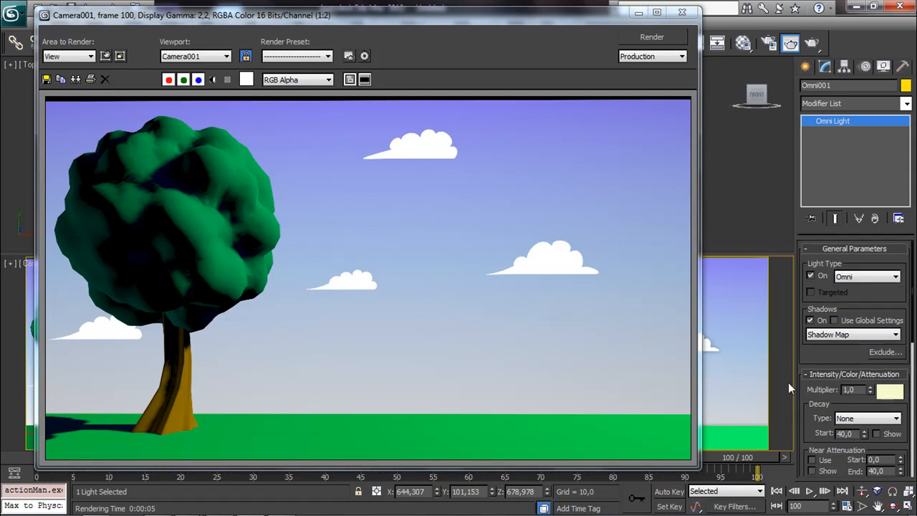
{"action": "scroll", "coordinate": [821, 355], "scroll_direction": "down", "scroll_amount": 5}
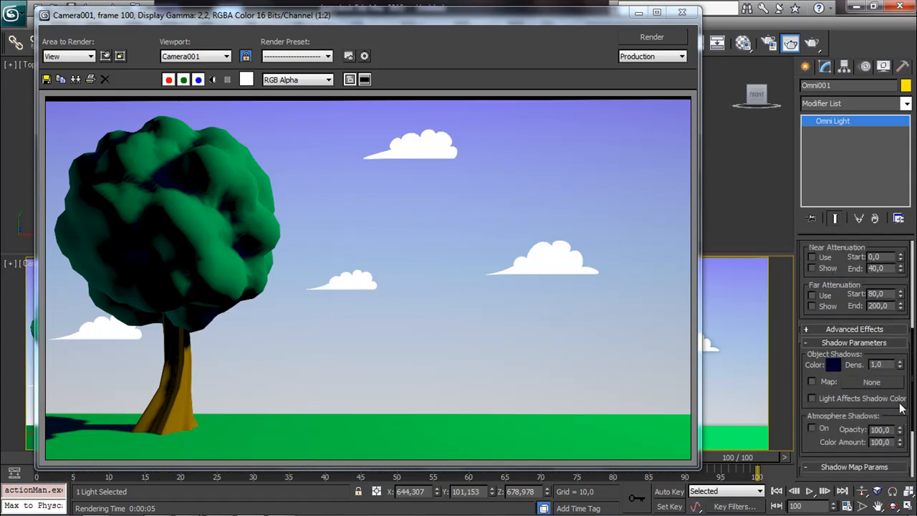
{"action": "left_click_drag", "start_coordinate": [902, 367], "coordinate": [902, 402]}
{"action": "left_click", "coordinate": [658, 40]}
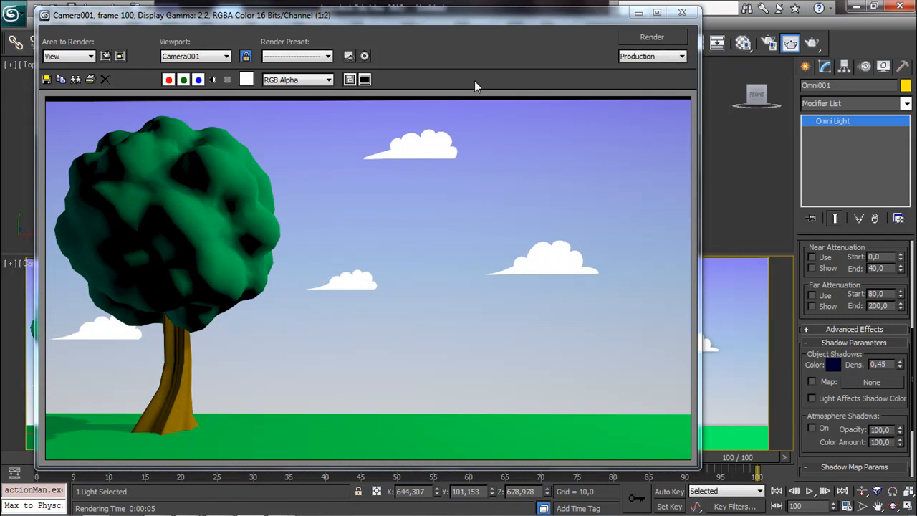
- Set the specular level of the tree foliage's dark green material to 30
{"action": "left_click_drag", "start_coordinate": [482, 25], "coordinate": [644, 71]}
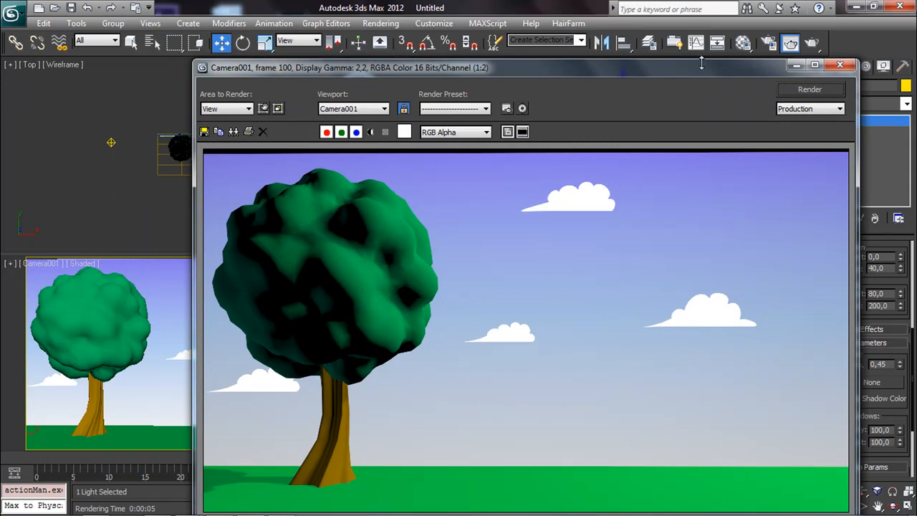
{"action": "left_click", "coordinate": [743, 42]}
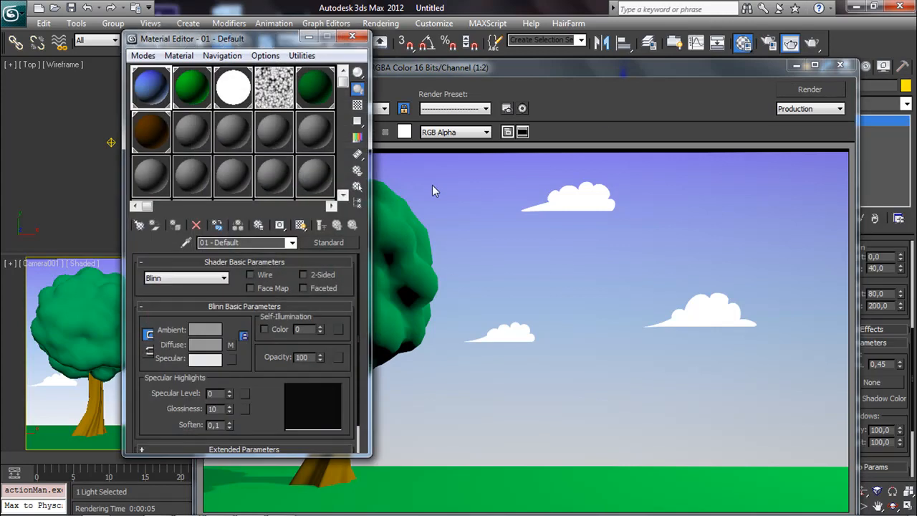
{"action": "left_click", "coordinate": [314, 85]}
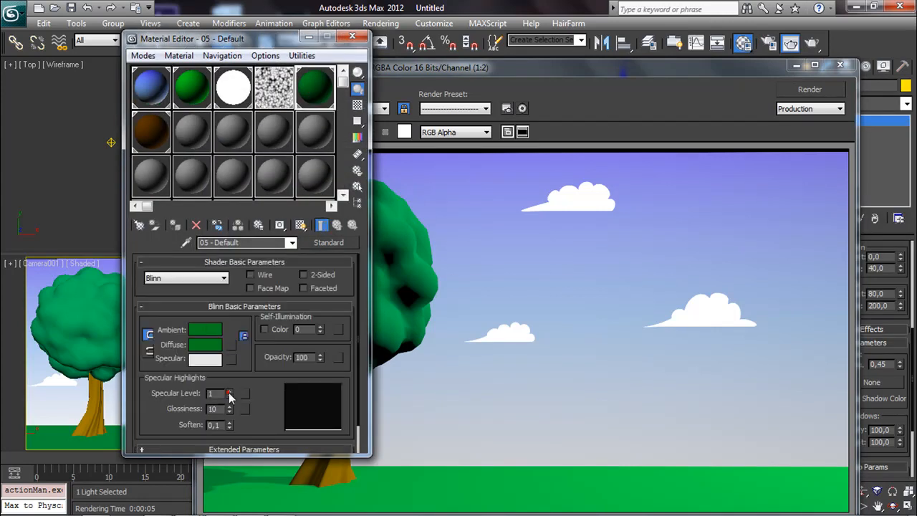
{"action": "left_click_drag", "start_coordinate": [227, 394], "coordinate": [228, 372]}
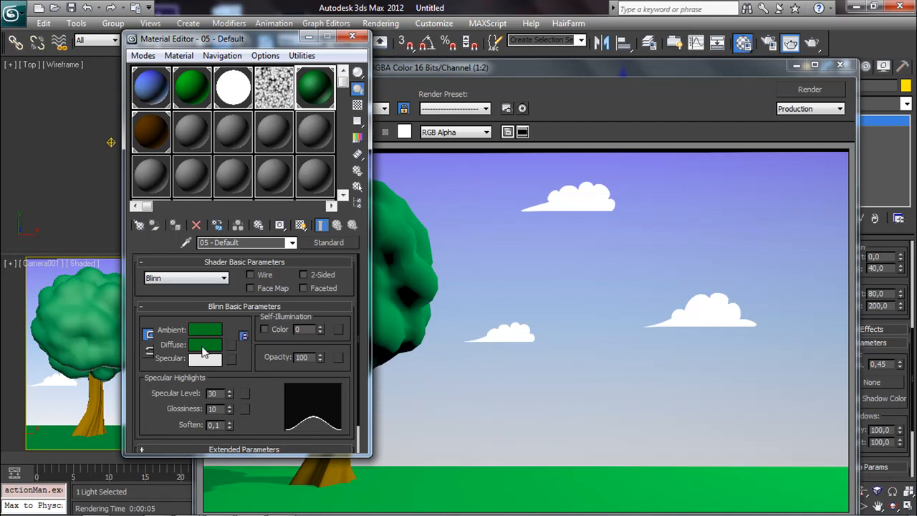
- Set the foliage material's specular colour to bright green with RGB 0, 247, 12 and test-render the camera view
{"action": "left_click", "coordinate": [201, 360]}
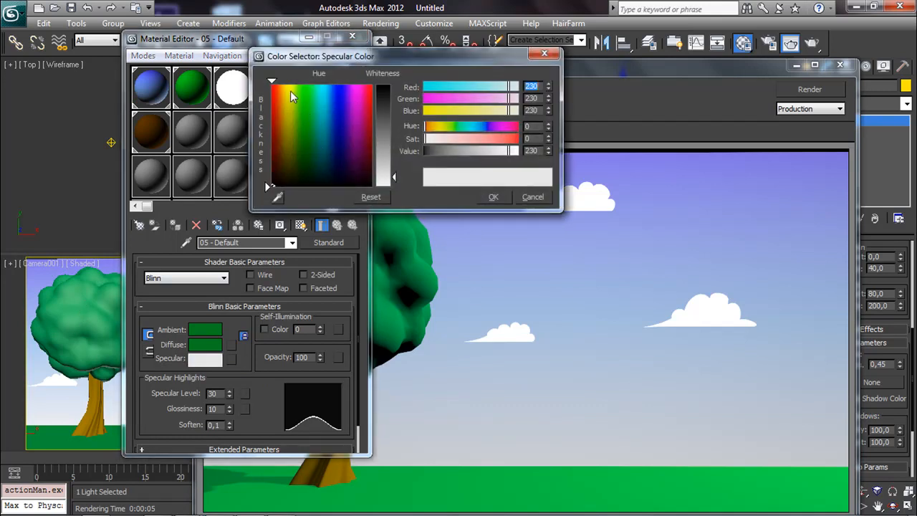
{"action": "left_click", "coordinate": [308, 87]}
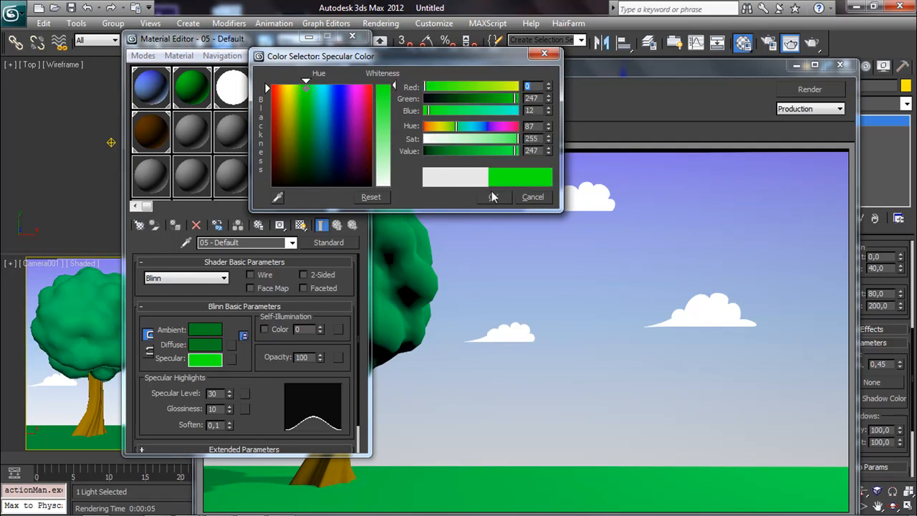
{"action": "left_click", "coordinate": [494, 197]}
{"action": "left_click", "coordinate": [810, 89]}
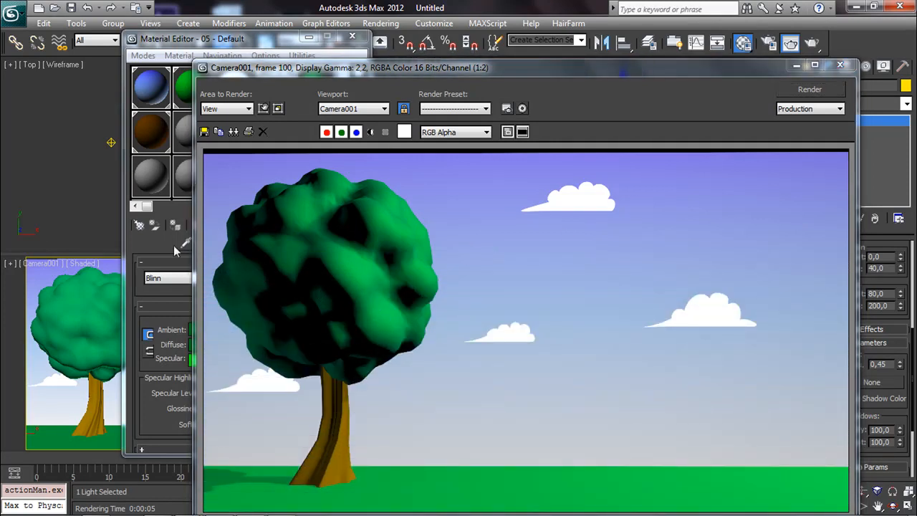
{"action": "left_click", "coordinate": [155, 251]}
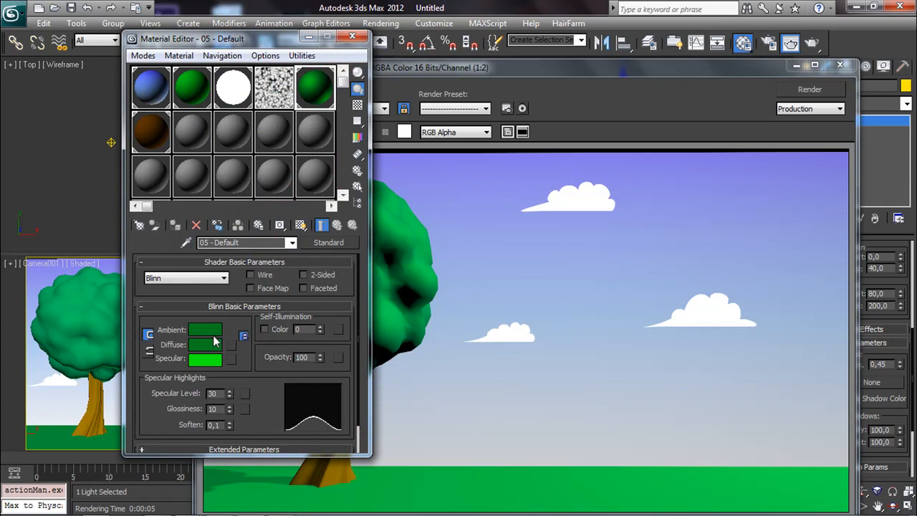
{"action": "left_click", "coordinate": [841, 66]}
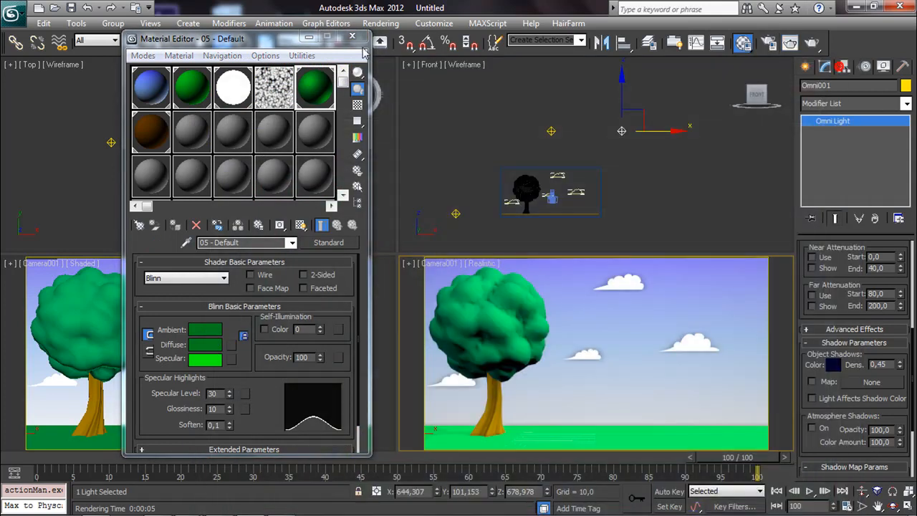
{"action": "left_click", "coordinate": [352, 37]}
- Move the fill omni light beside the tree forward to about Y -572 in the Top view and render the camera view
{"action": "left_click", "coordinate": [112, 143]}
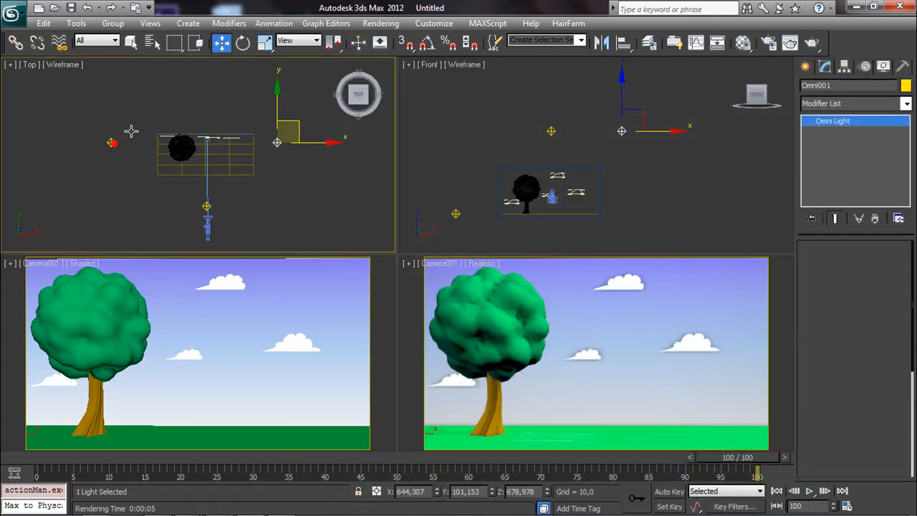
{"action": "left_click_drag", "start_coordinate": [133, 125], "coordinate": [136, 206]}
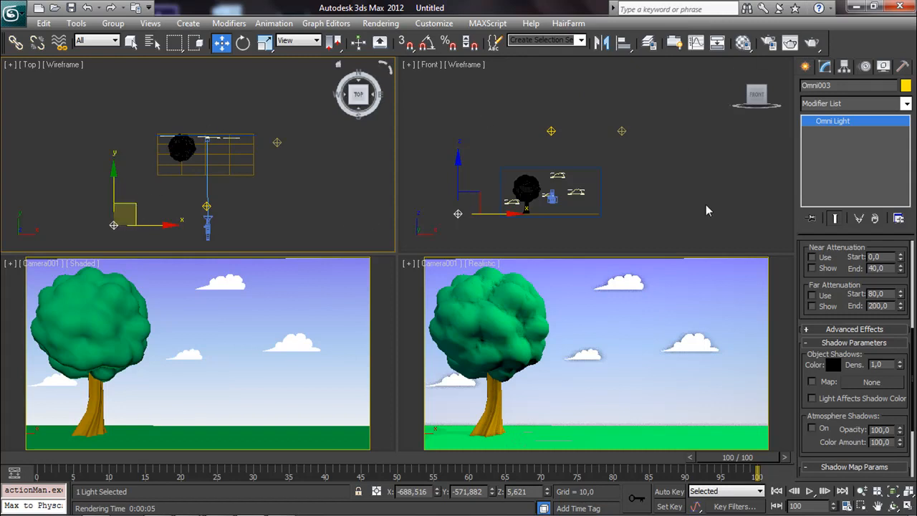
{"action": "right_click", "coordinate": [681, 259]}
{"action": "left_click", "coordinate": [812, 42]}
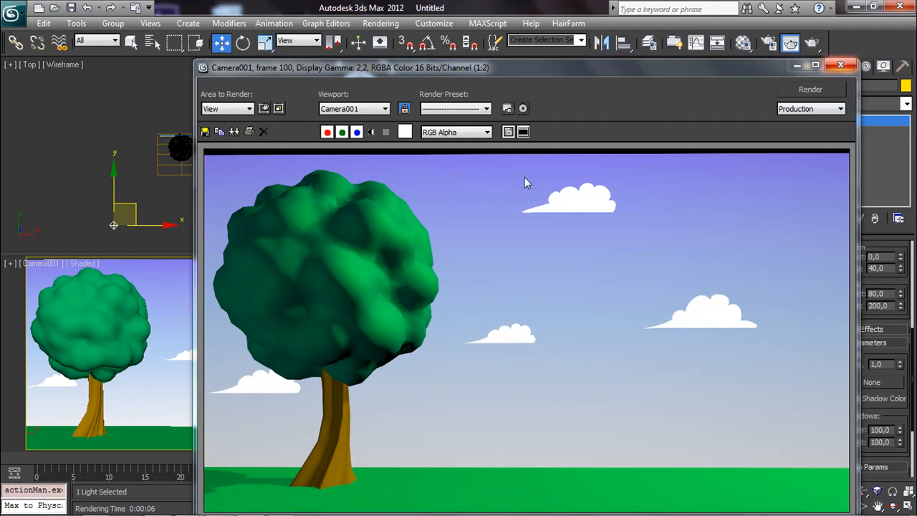
- Set the blue fill light's multiplier to 0,15 and render the camera view again
{"action": "left_click_drag", "start_coordinate": [784, 75], "coordinate": [689, 66]}
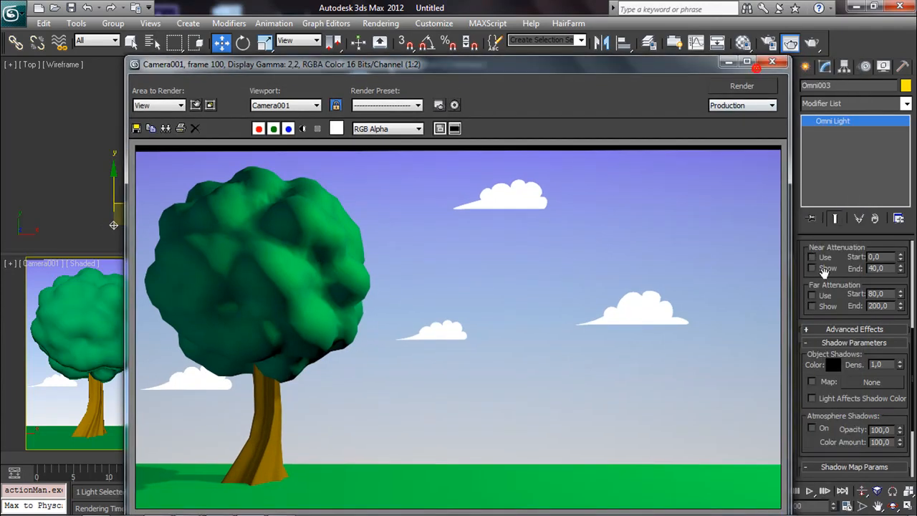
{"action": "scroll", "coordinate": [889, 286], "scroll_direction": "up", "scroll_amount": 5}
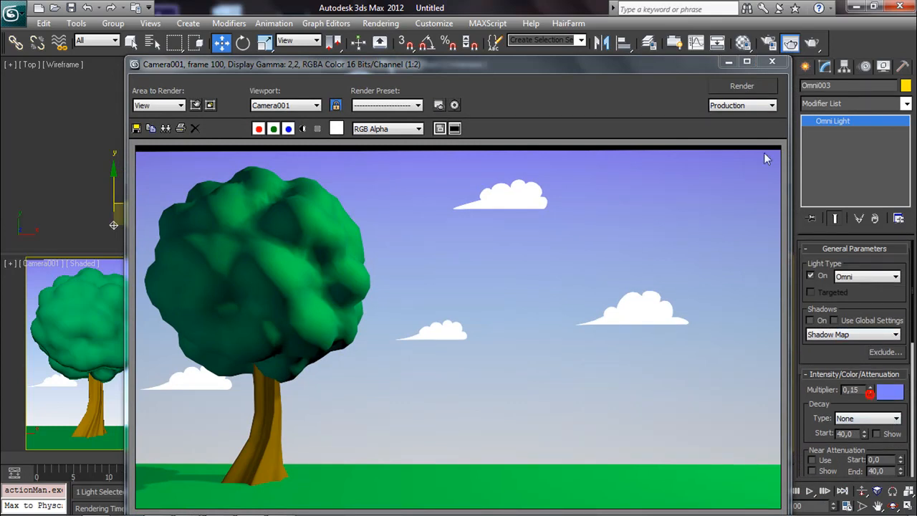
{"action": "left_click", "coordinate": [754, 90]}
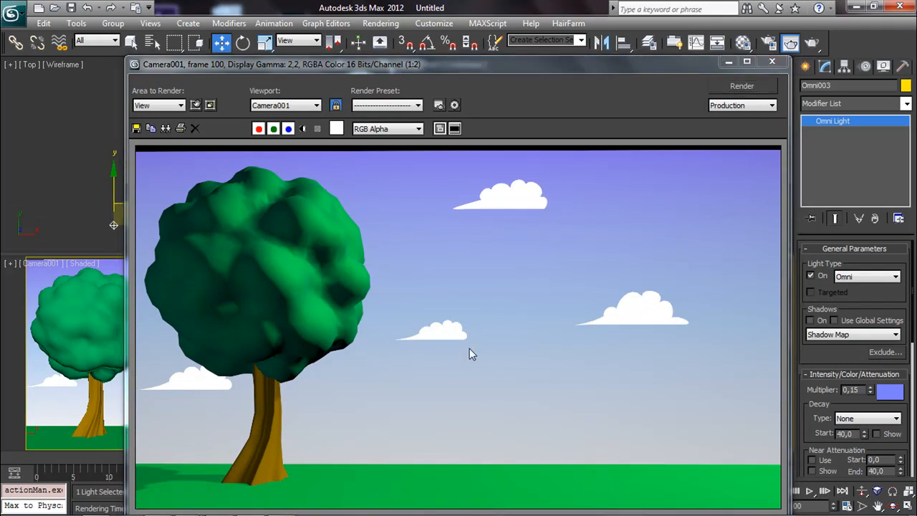
{"action": "left_click", "coordinate": [770, 63]}
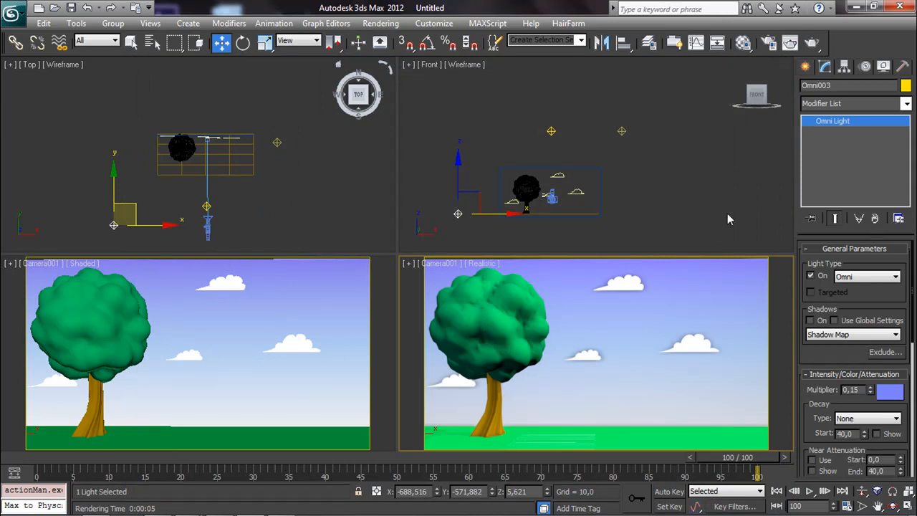
- Try placing small spheres directly on the tree foliage using AutoGrid, then undo them
{"action": "left_click", "coordinate": [806, 69]}
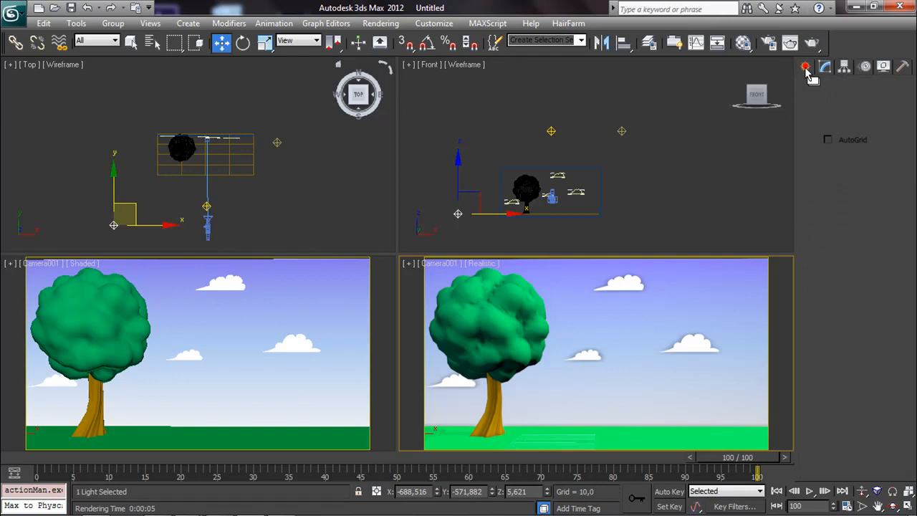
{"action": "left_click", "coordinate": [542, 232]}
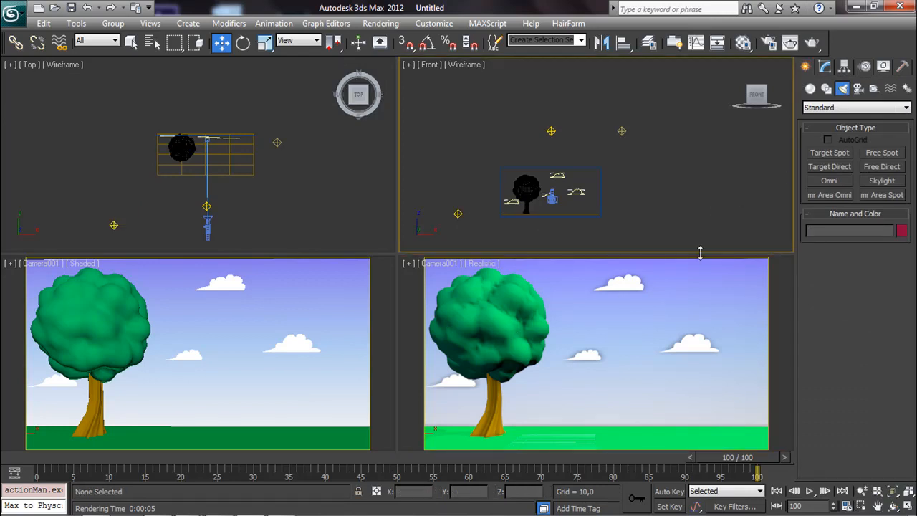
{"action": "left_click", "coordinate": [810, 89]}
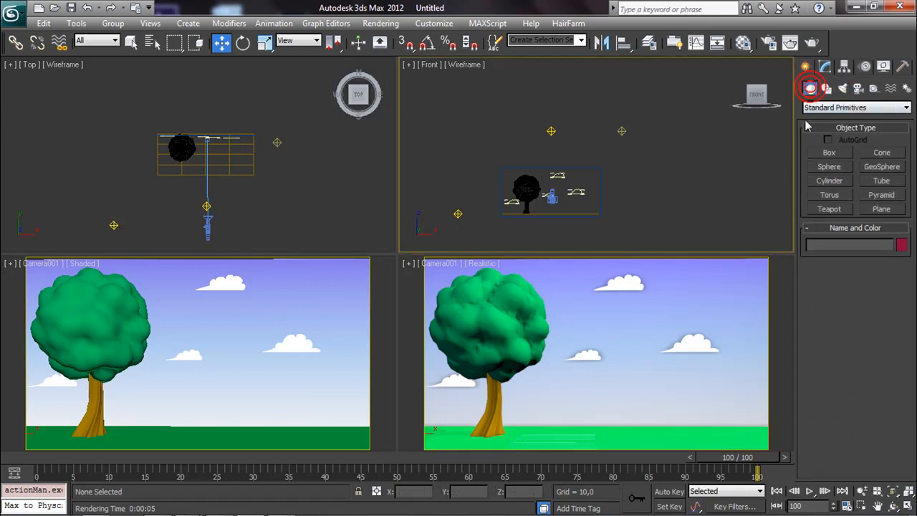
{"action": "left_click", "coordinate": [830, 167]}
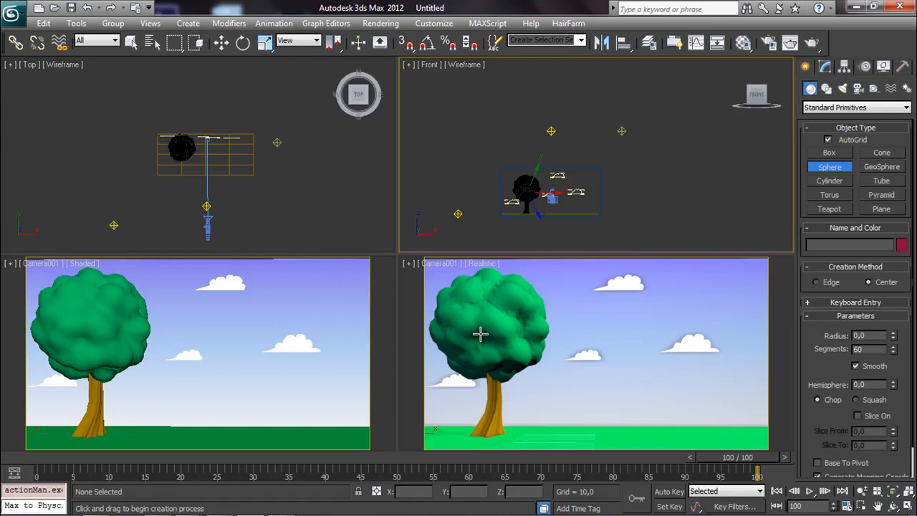
{"action": "left_click_drag", "start_coordinate": [487, 338], "coordinate": [526, 322]}
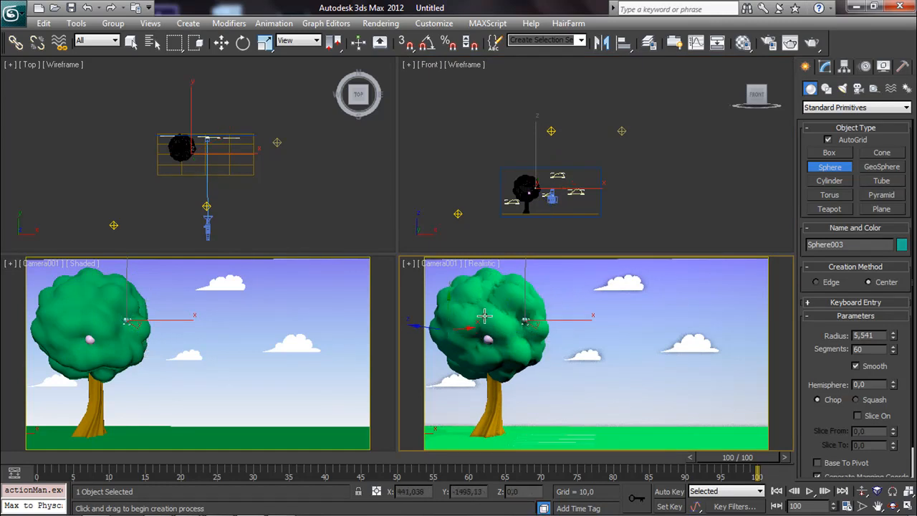
{"action": "left_click", "coordinate": [87, 8]}
{"action": "left_click", "coordinate": [87, 8]}
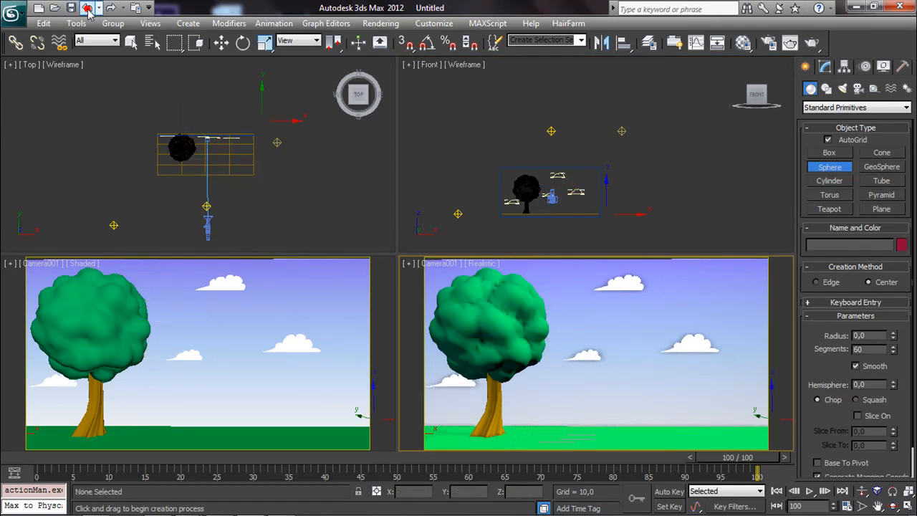
- Create a new layer and name it APPLE
{"action": "left_click", "coordinate": [649, 44]}
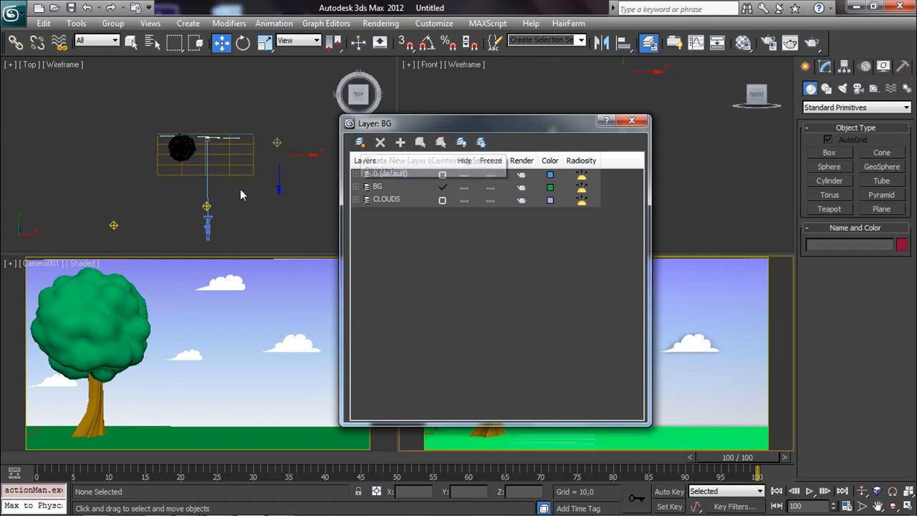
{"action": "left_click", "coordinate": [361, 142]}
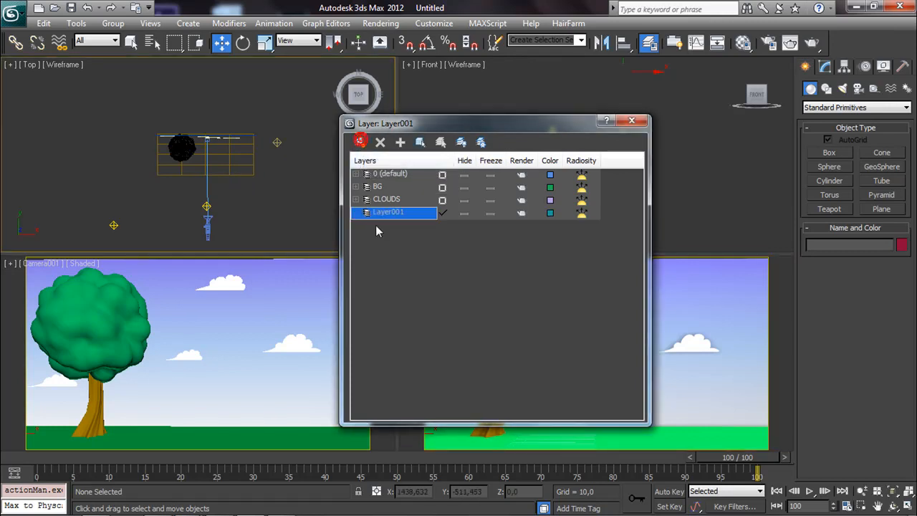
{"action": "left_click", "coordinate": [385, 213]}
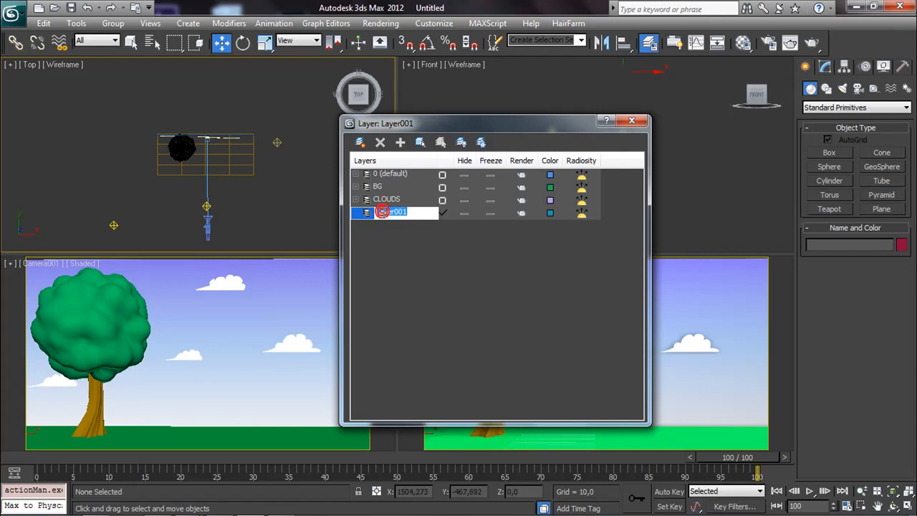
{"action": "type", "text": "APPLE"}
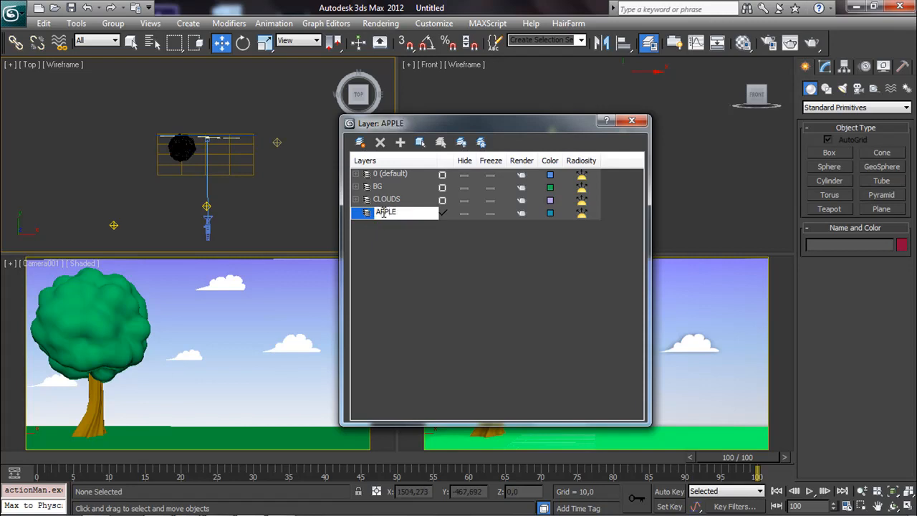
- Place five small spheres on the tree foliage with AutoGrid in the camera view, reducing the lowest one's radius to about 9,9
{"action": "left_click", "coordinate": [394, 287]}
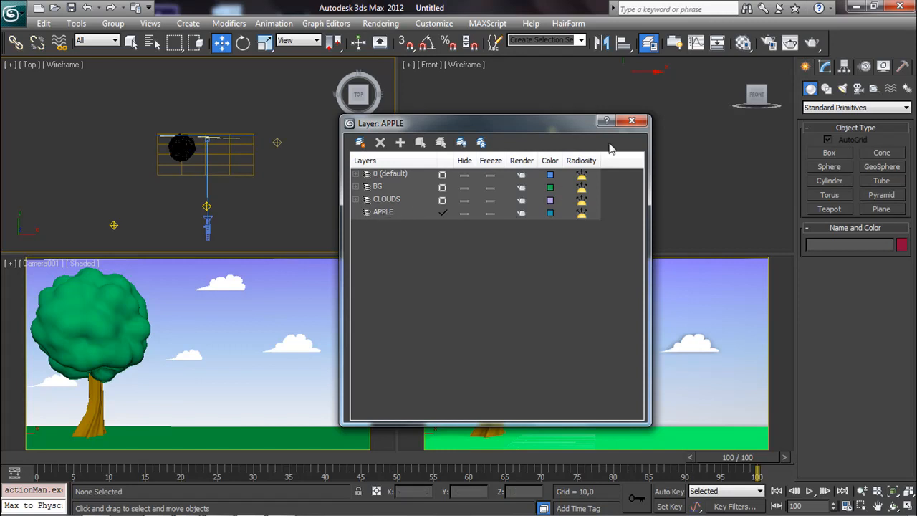
{"action": "left_click", "coordinate": [633, 120]}
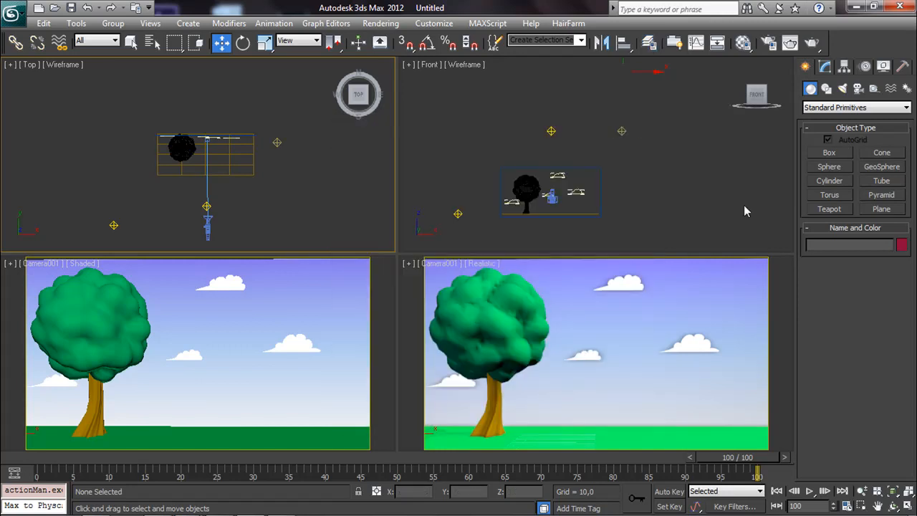
{"action": "left_click", "coordinate": [830, 167]}
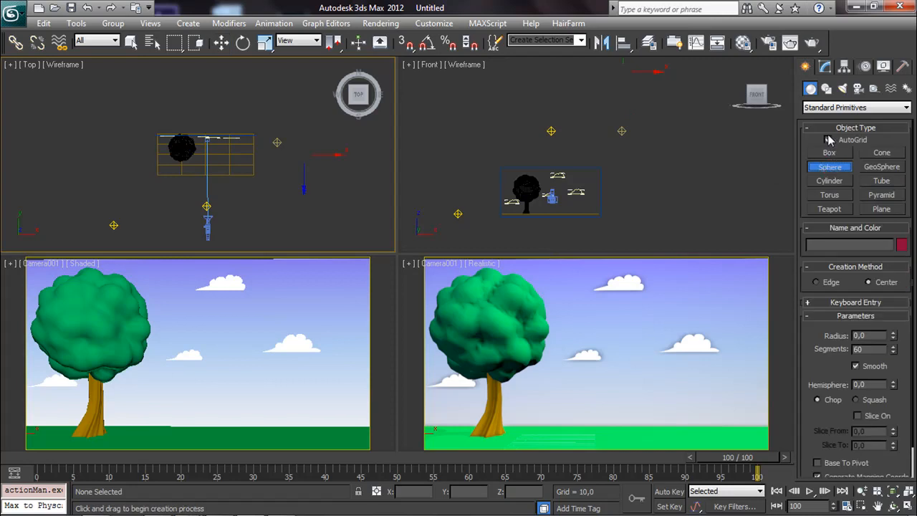
{"action": "left_click_drag", "start_coordinate": [478, 342], "coordinate": [526, 330]}
{"action": "left_click_drag", "start_coordinate": [481, 301], "coordinate": [445, 327]}
{"action": "left_click_drag", "start_coordinate": [502, 368], "coordinate": [331, 127]}
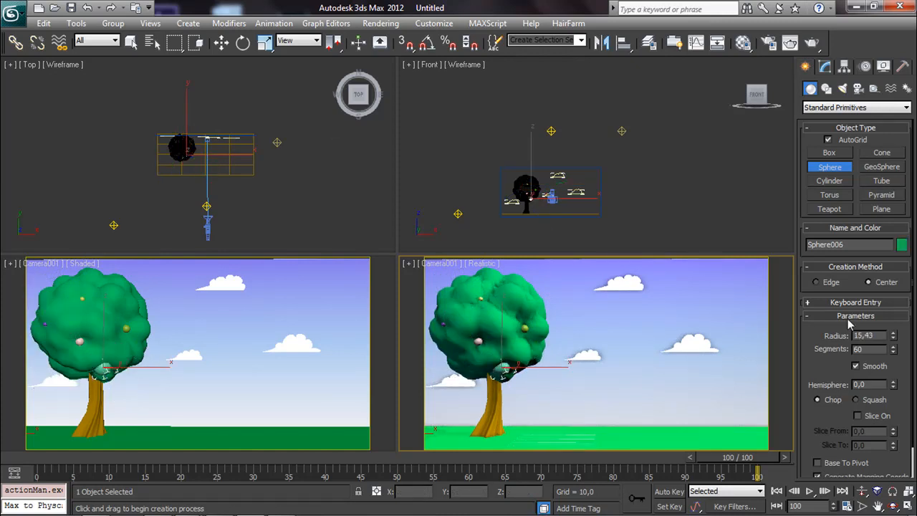
{"action": "left_click_drag", "start_coordinate": [893, 342], "coordinate": [890, 363]}
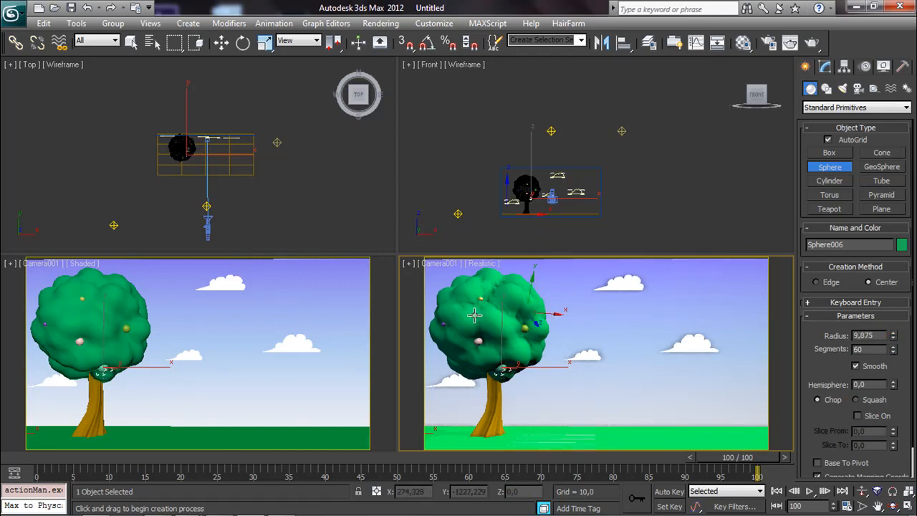
- Add three more AutoGrid spheres on empty spots of the foliage, with radii of about 5,5, 6,3 and 6,7
{"action": "left_click_drag", "start_coordinate": [462, 350], "coordinate": [465, 350]}
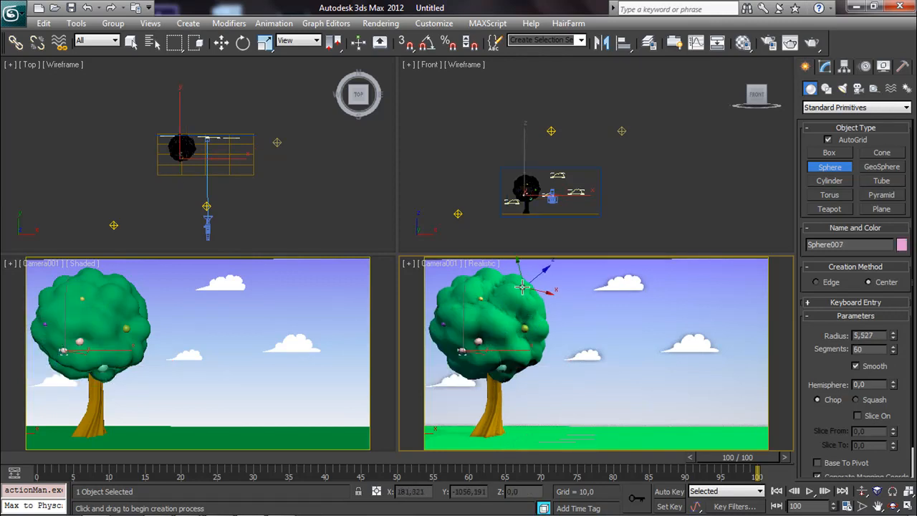
{"action": "left_click_drag", "start_coordinate": [521, 288], "coordinate": [523, 287]}
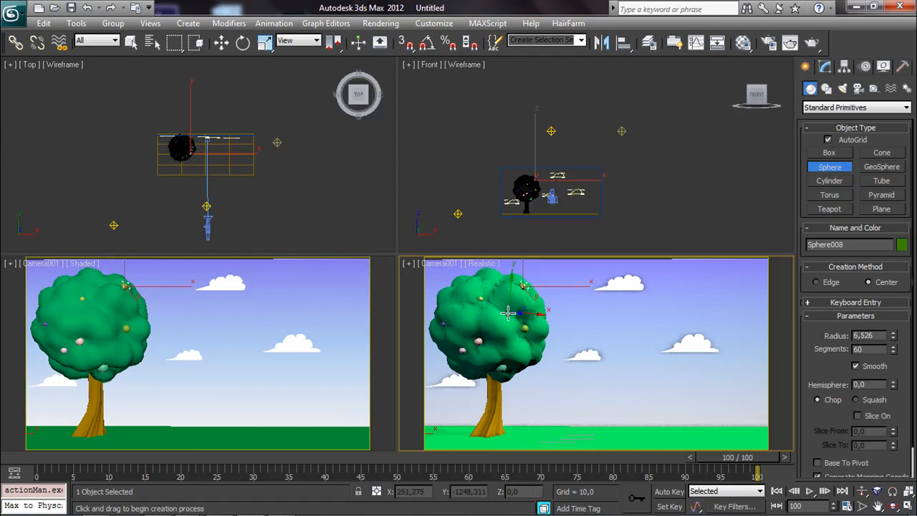
{"action": "left_click_drag", "start_coordinate": [894, 342], "coordinate": [893, 344]}
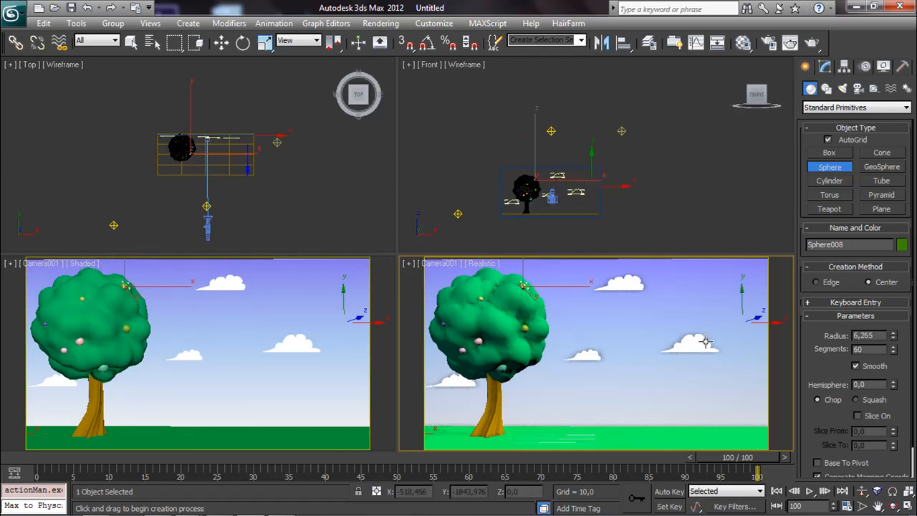
{"action": "left_click_drag", "start_coordinate": [484, 311], "coordinate": [488, 316]}
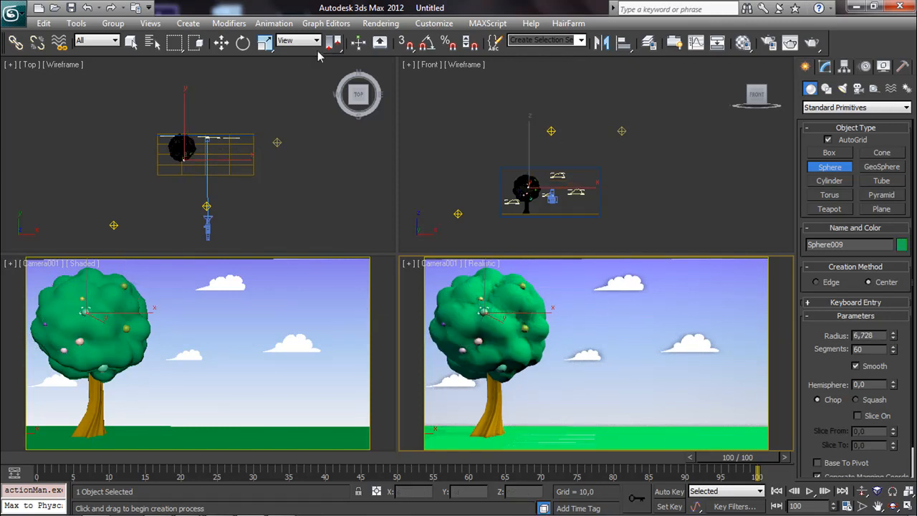
{"action": "left_click", "coordinate": [221, 42]}
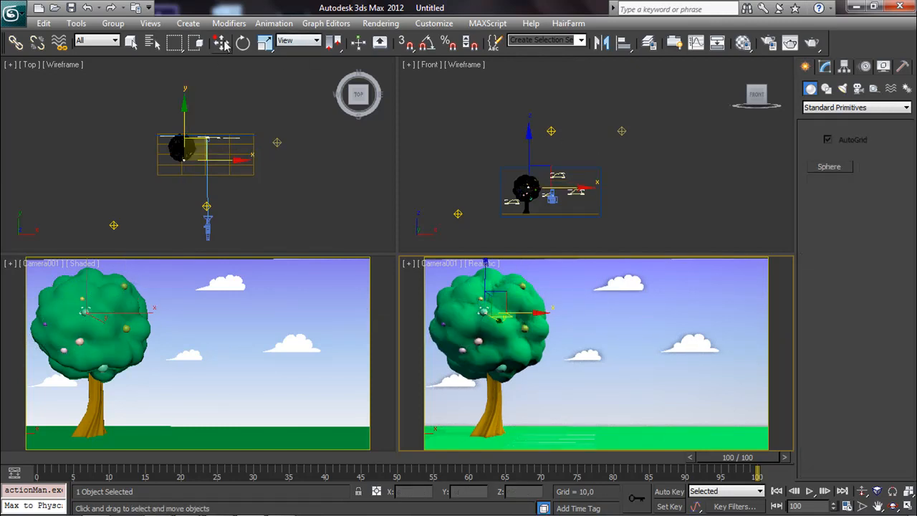
- Select all the spheres on the APPLE layer through the layer manager
{"action": "left_click", "coordinate": [650, 42]}
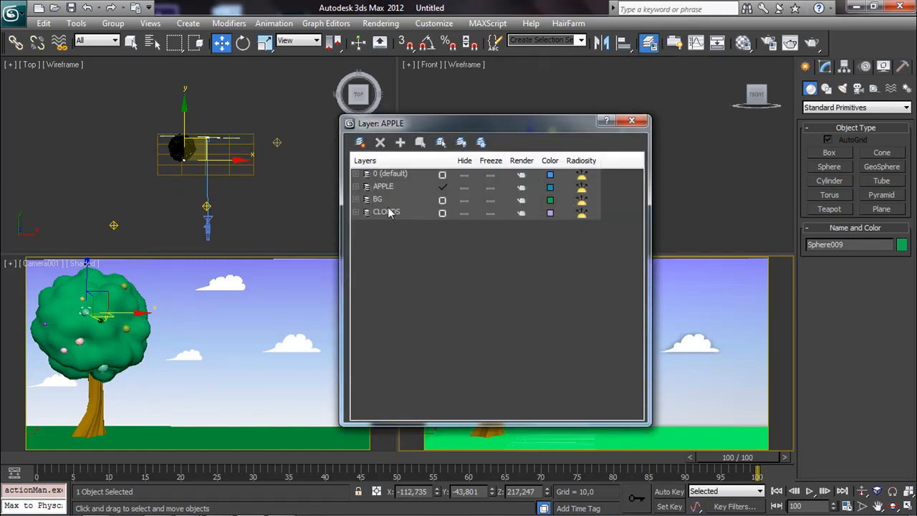
{"action": "left_click", "coordinate": [399, 188]}
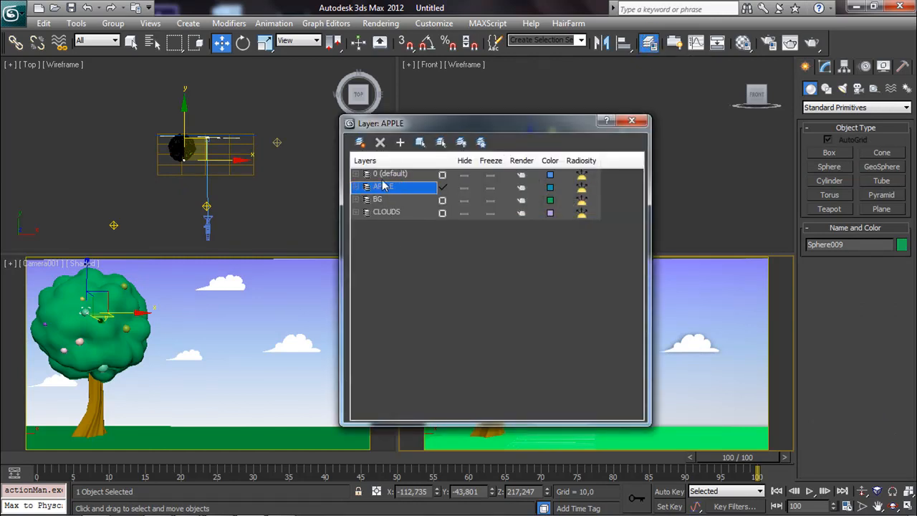
{"action": "left_click", "coordinate": [421, 142]}
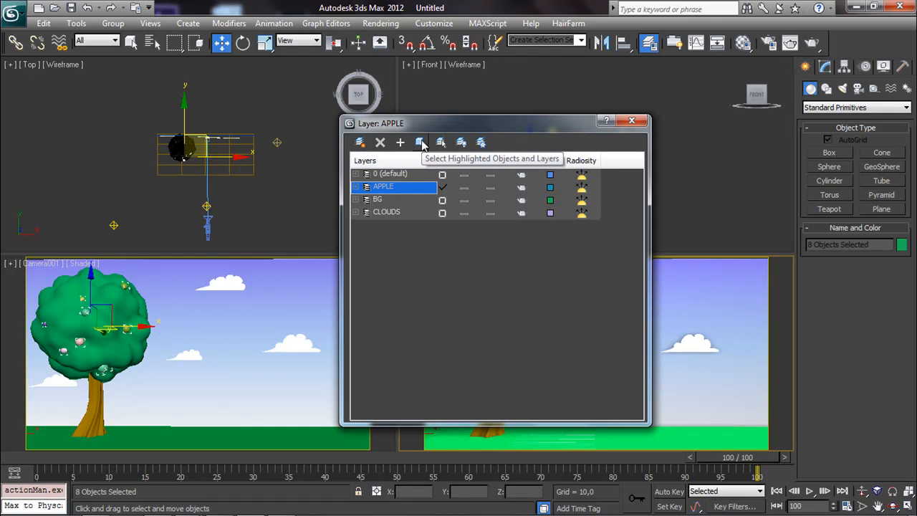
- Give an unused material slot a bright red diffuse colour and assign it to the selected apples, then deselect them
{"action": "left_click", "coordinate": [743, 42]}
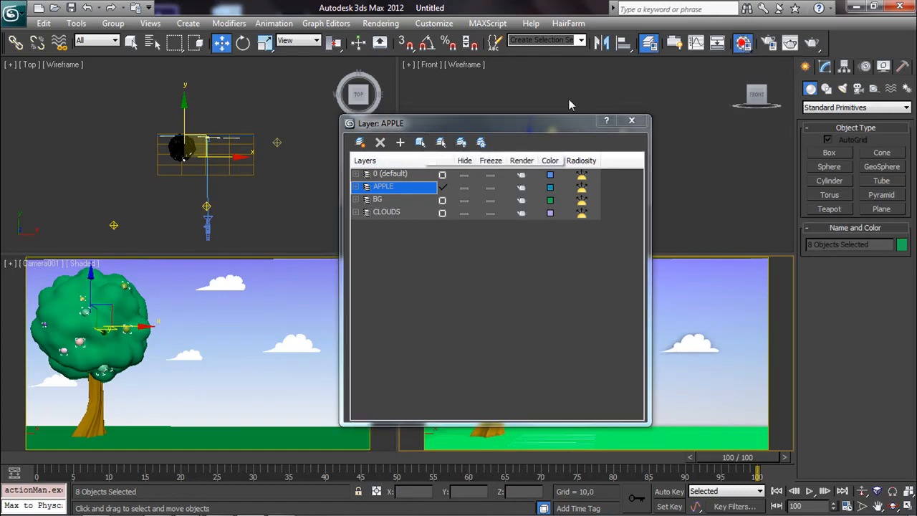
{"action": "left_click", "coordinate": [201, 138]}
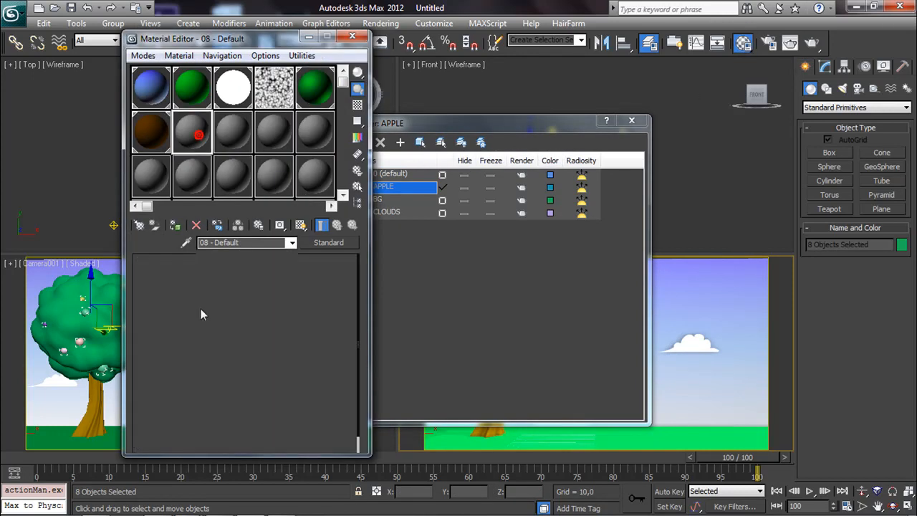
{"action": "left_click", "coordinate": [209, 345]}
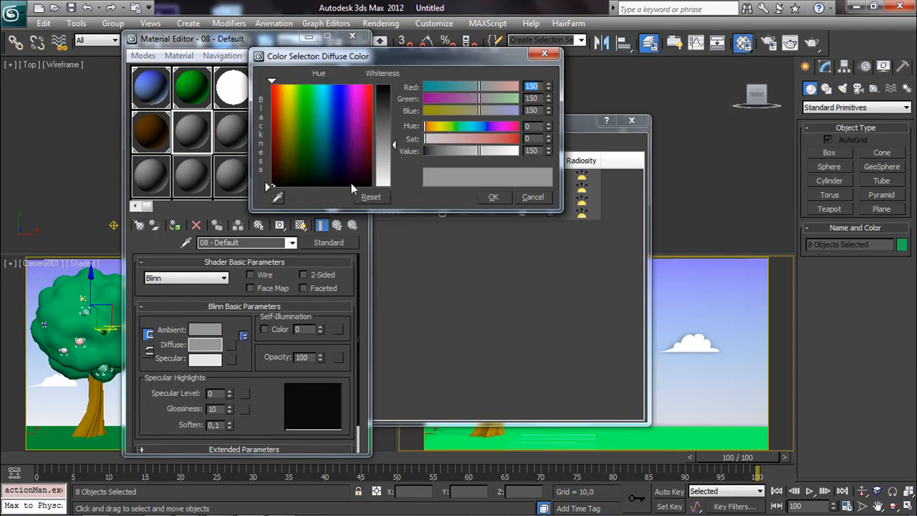
{"action": "left_click", "coordinate": [278, 89]}
{"action": "left_click_drag", "start_coordinate": [381, 92], "coordinate": [394, 83]}
{"action": "left_click", "coordinate": [272, 108]}
{"action": "left_click", "coordinate": [493, 198]}
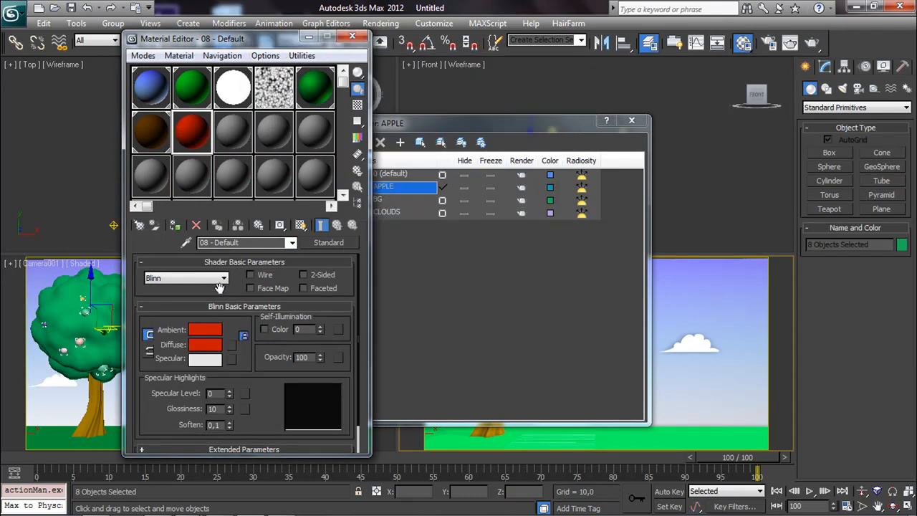
{"action": "left_click", "coordinate": [175, 225]}
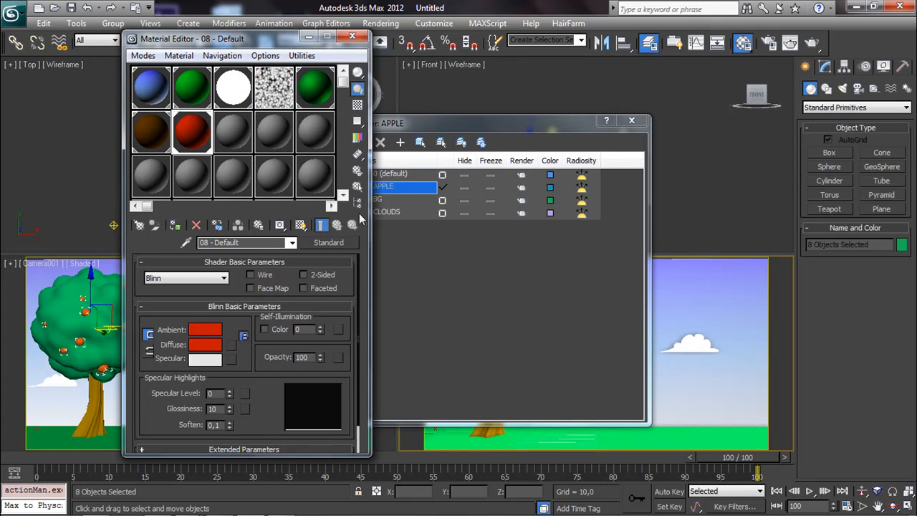
{"action": "left_click", "coordinate": [637, 122]}
{"action": "left_click", "coordinate": [692, 166]}
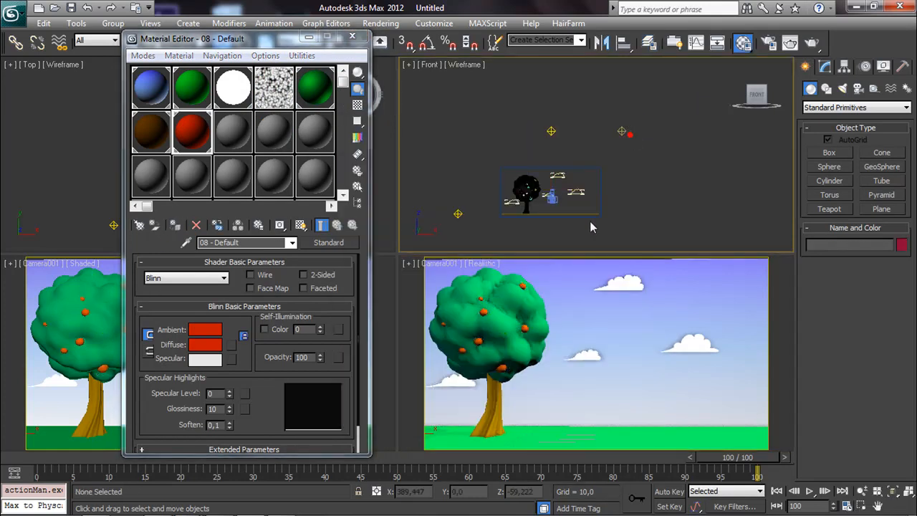
- Render the camera view to check the apples, and look at the apple landscape reference picture
{"action": "left_click", "coordinate": [811, 44]}
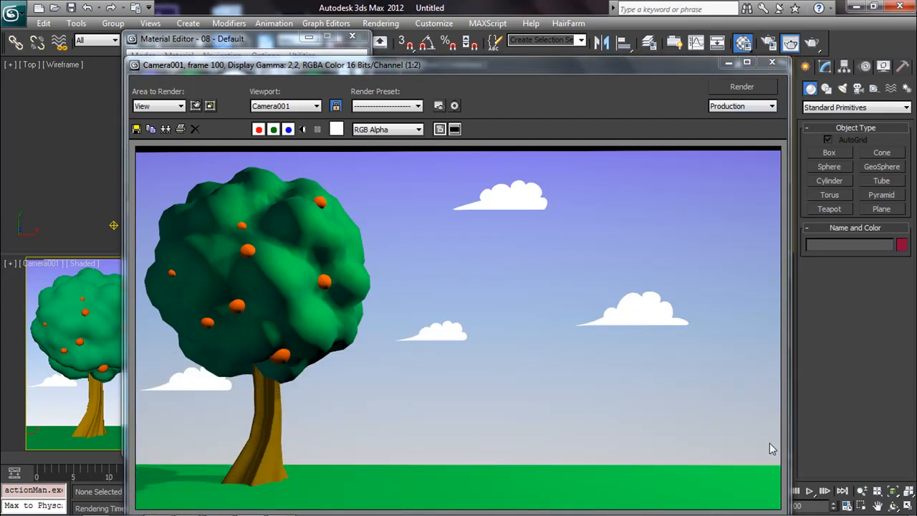
{"action": "left_click", "coordinate": [772, 63]}
{"action": "left_click", "coordinate": [280, 507]}
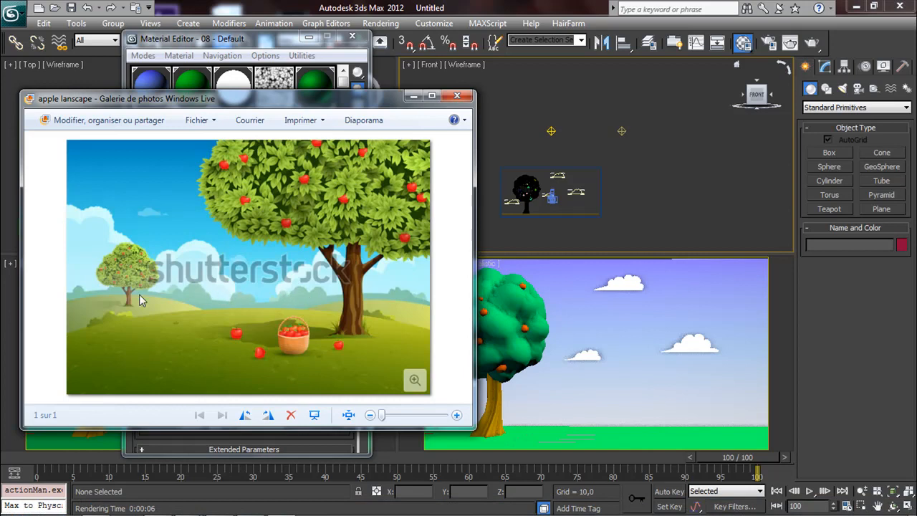
{"action": "left_click", "coordinate": [457, 96]}
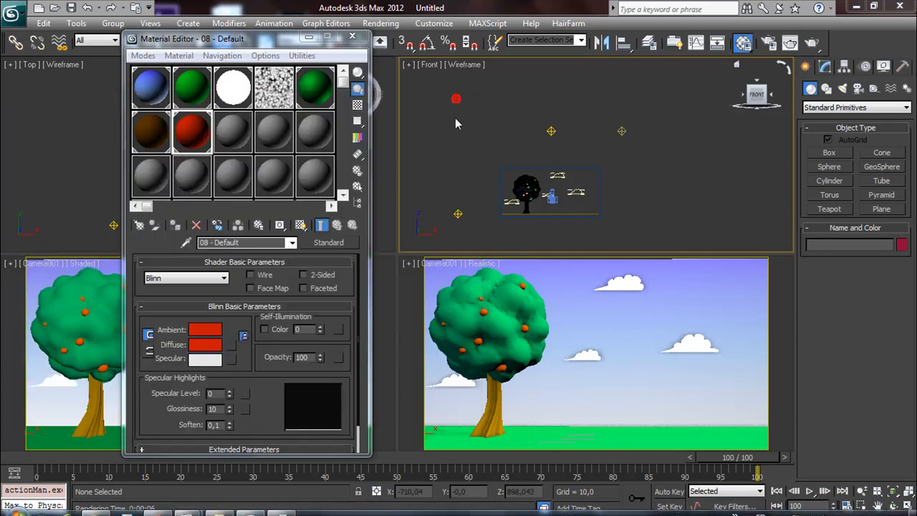
{"action": "left_click", "coordinate": [351, 37]}
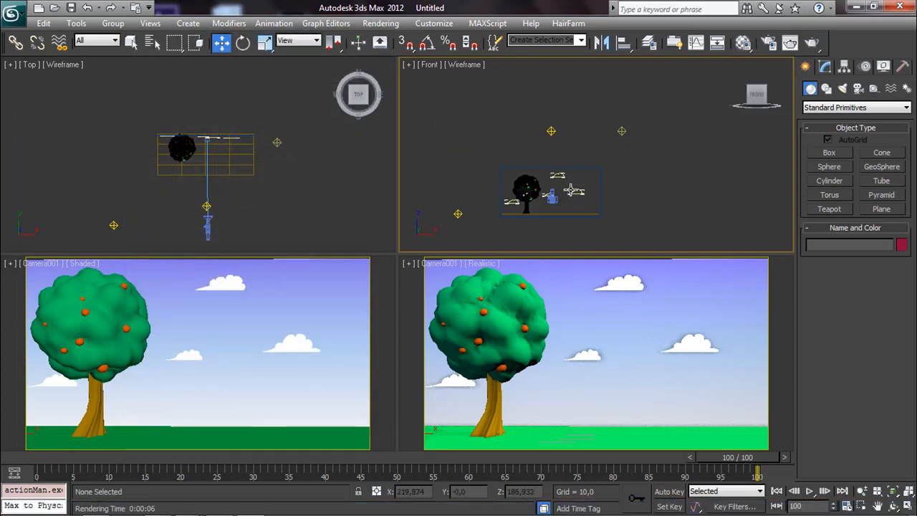
- Activate the Line spline tool for drawing in the Front view, with AutoGrid turned off
{"action": "scroll", "coordinate": [596, 155], "scroll_direction": "up", "scroll_amount": 3}
{"action": "middle_click_drag", "start_coordinate": [596, 147], "coordinate": [605, 119]}
{"action": "scroll", "coordinate": [594, 143], "scroll_direction": "up", "scroll_amount": 3}
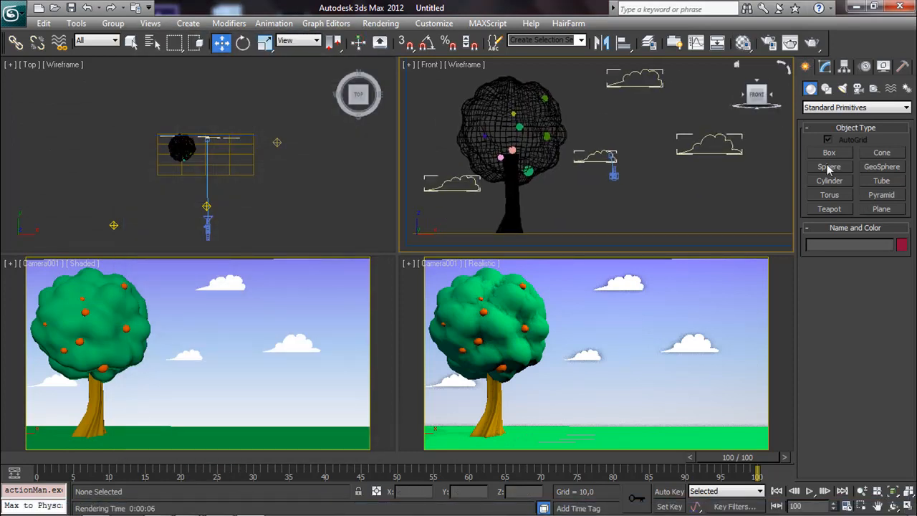
{"action": "left_click", "coordinate": [827, 88]}
{"action": "left_click", "coordinate": [830, 164]}
{"action": "middle_click_drag", "start_coordinate": [420, 217], "coordinate": [478, 162]}
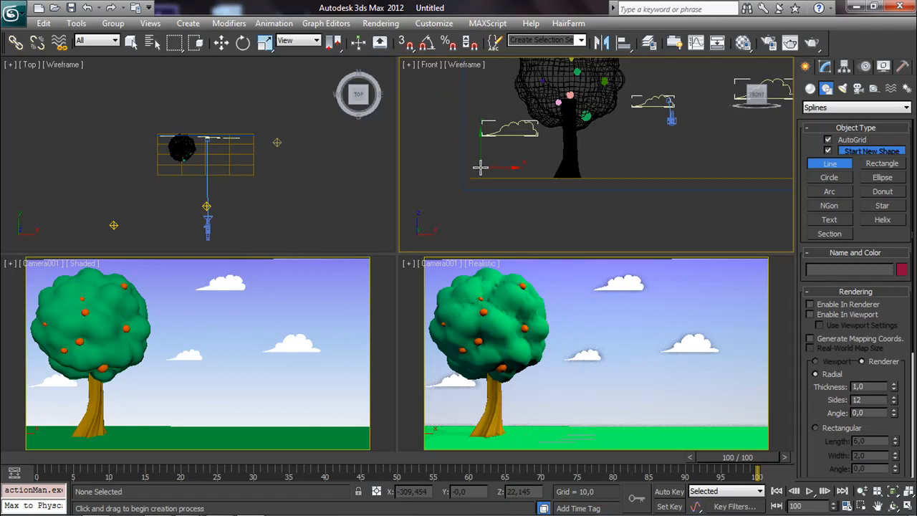
{"action": "left_click", "coordinate": [828, 140]}
{"action": "left_click", "coordinate": [447, 173]}
{"action": "left_click", "coordinate": [481, 117]}
{"action": "left_click", "coordinate": [490, 138]}
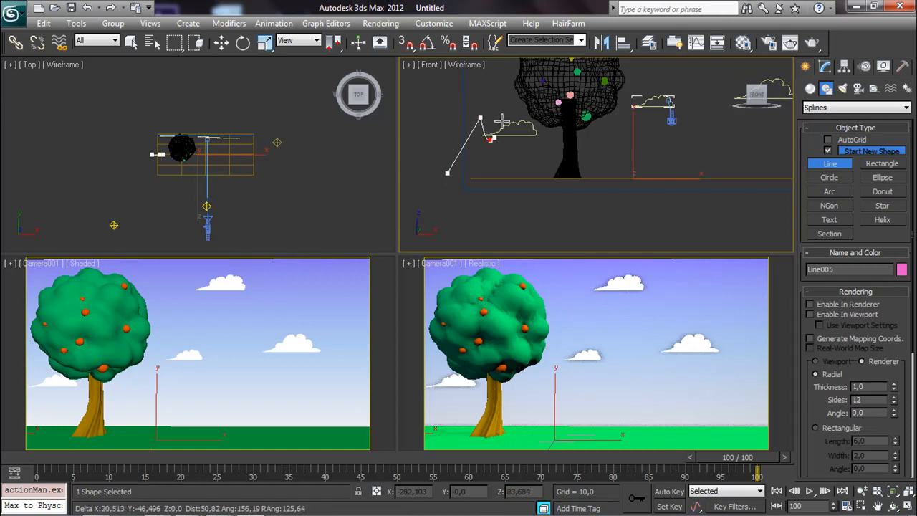
{"action": "left_click", "coordinate": [518, 88]}
{"action": "left_click", "coordinate": [547, 142]}
{"action": "left_click", "coordinate": [569, 132]}
{"action": "left_click", "coordinate": [586, 169]}
{"action": "left_click", "coordinate": [616, 139]}
{"action": "left_click", "coordinate": [645, 192]}
{"action": "left_click", "coordinate": [711, 195]}
{"action": "left_click", "coordinate": [724, 118]}
{"action": "right_click", "coordinate": [737, 163]}
- Draw a jagged mountain ridge of straight line segments across the full width of the scene in the Front view
{"action": "middle_click_drag", "start_coordinate": [721, 146], "coordinate": [592, 156]}
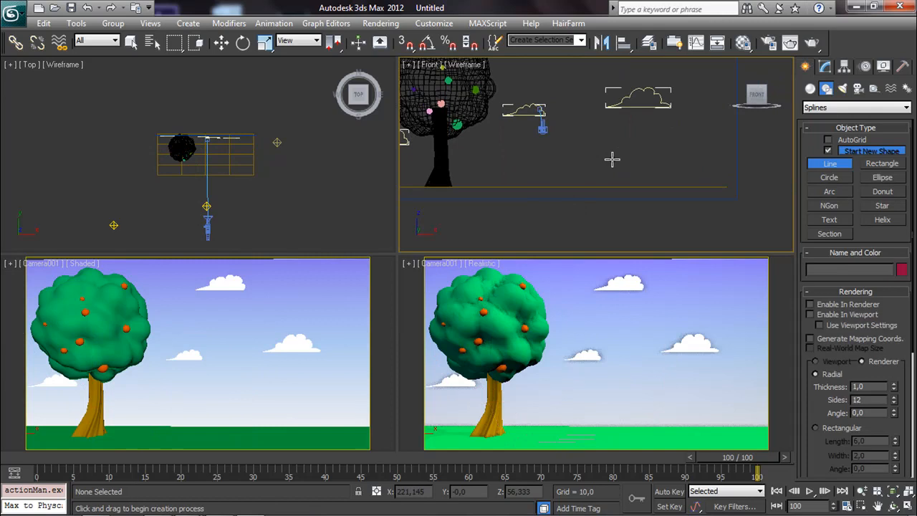
{"action": "scroll", "coordinate": [499, 161], "scroll_direction": "down", "scroll_amount": 2}
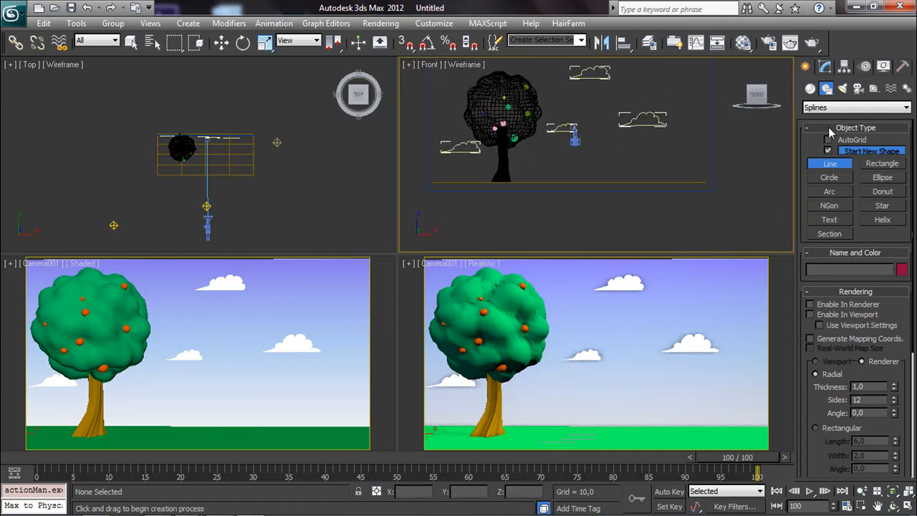
{"action": "left_click", "coordinate": [413, 196]}
{"action": "left_click", "coordinate": [432, 129]}
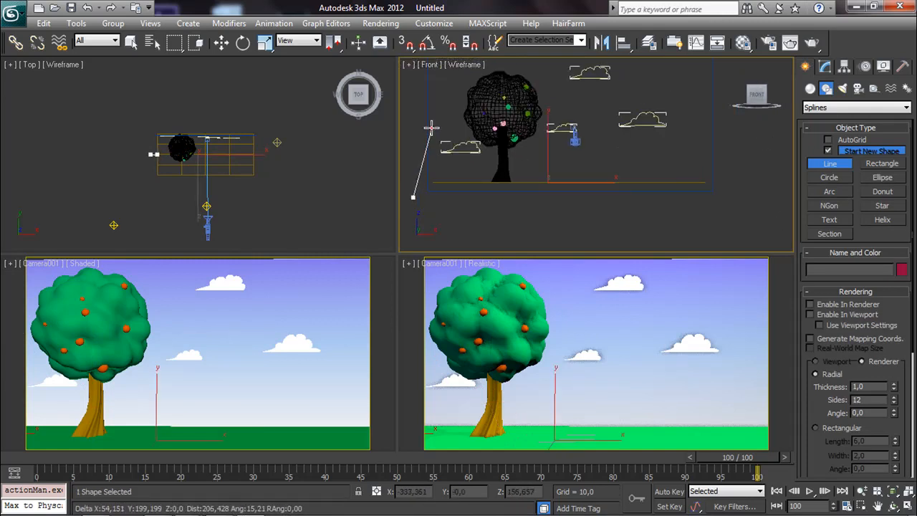
{"action": "left_click", "coordinate": [453, 129]}
{"action": "left_click", "coordinate": [468, 172]}
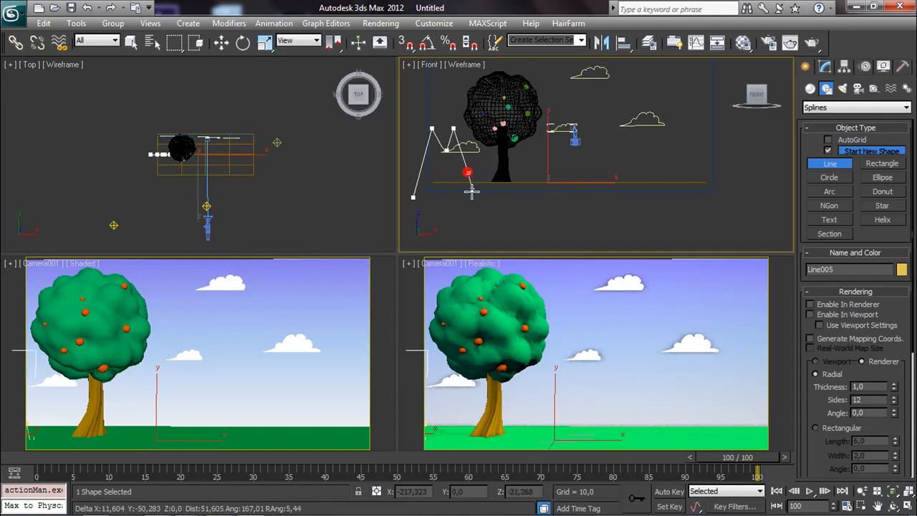
{"action": "left_click", "coordinate": [476, 196]}
{"action": "left_click", "coordinate": [495, 159]}
{"action": "left_click", "coordinate": [513, 188]}
{"action": "left_click", "coordinate": [527, 165]}
{"action": "left_click", "coordinate": [540, 198]}
{"action": "left_click", "coordinate": [568, 202]}
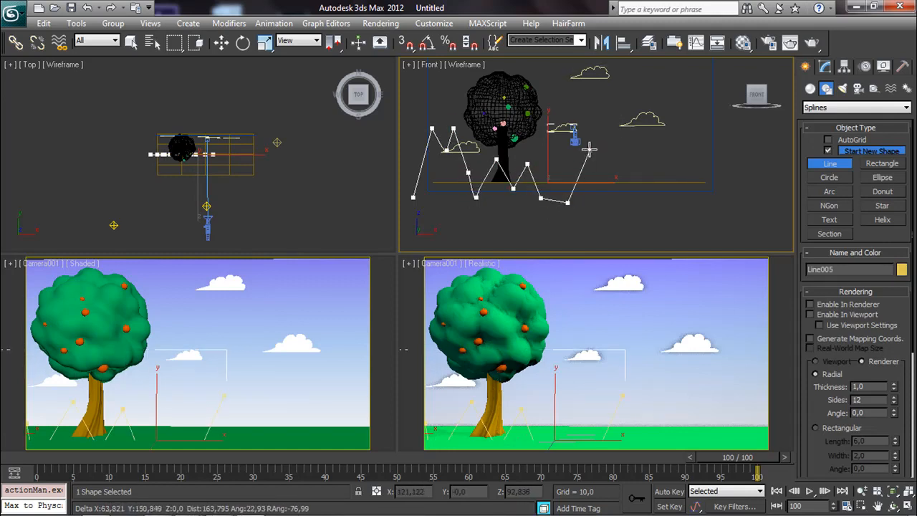
{"action": "left_click", "coordinate": [611, 145]}
{"action": "left_click", "coordinate": [630, 212]}
{"action": "left_click", "coordinate": [650, 166]}
{"action": "left_click", "coordinate": [667, 190]}
{"action": "left_click", "coordinate": [681, 143]}
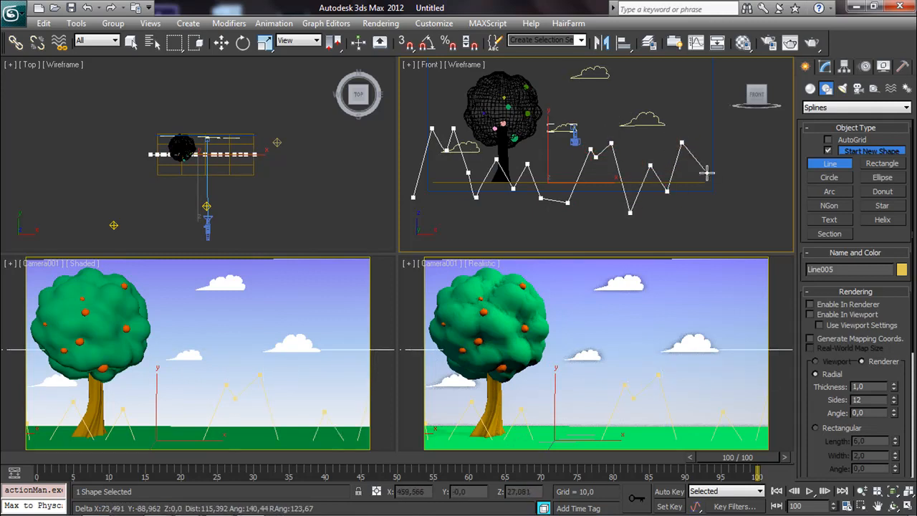
{"action": "left_click", "coordinate": [693, 157]}
{"action": "left_click", "coordinate": [701, 147]}
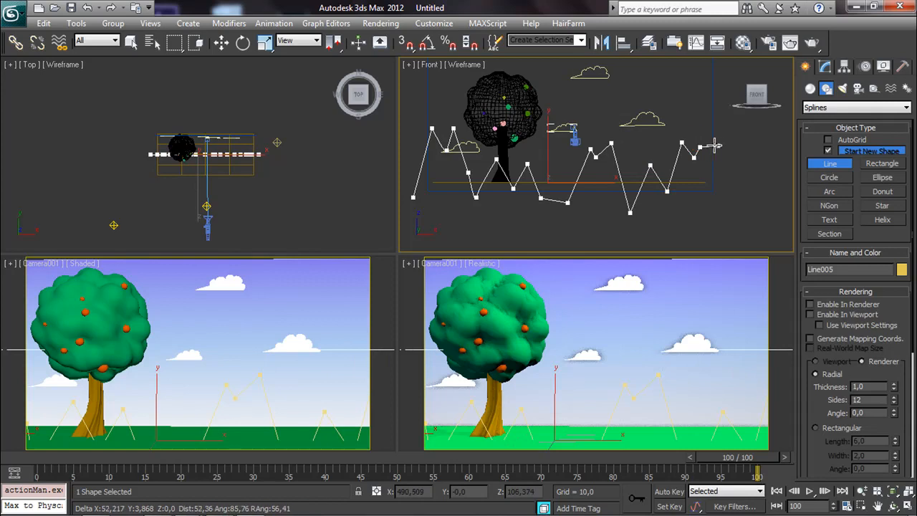
{"action": "left_click", "coordinate": [720, 154]}
- Close the mountain outline with two corner points below the ground line, joining it to its first vertex, and show its modifier stack
{"action": "left_click", "coordinate": [724, 237]}
{"action": "left_click", "coordinate": [410, 230]}
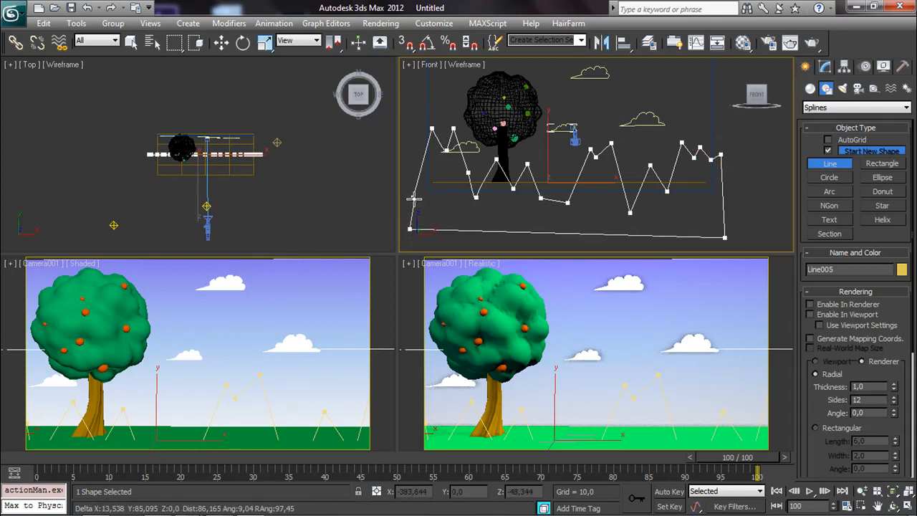
{"action": "left_click", "coordinate": [413, 197]}
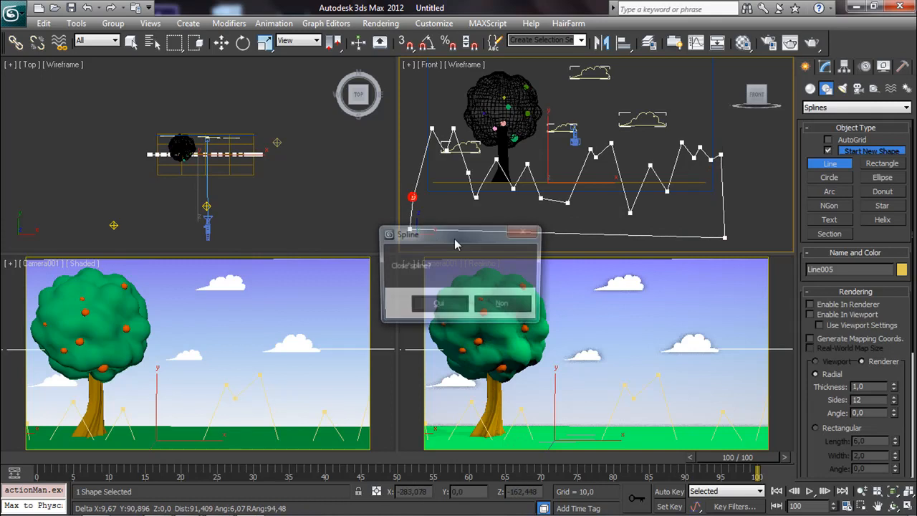
{"action": "left_click", "coordinate": [435, 307]}
{"action": "left_click", "coordinate": [826, 66]}
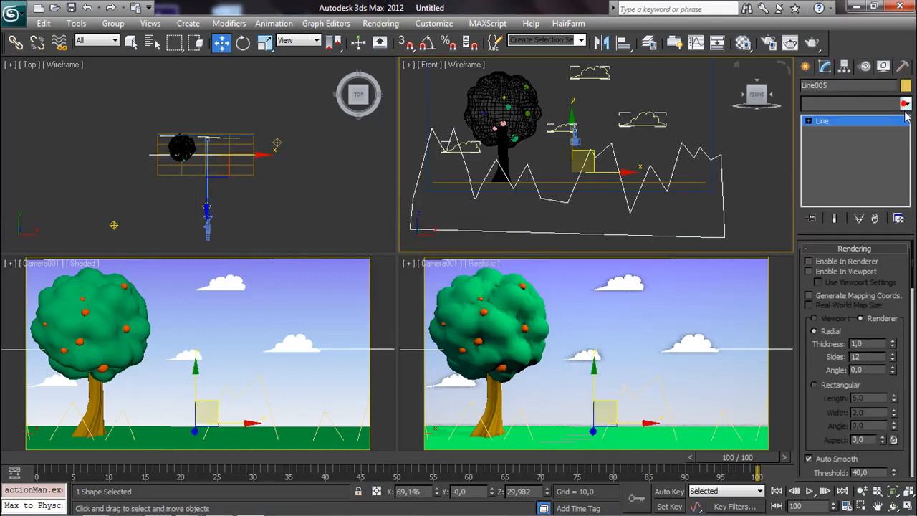
{"action": "left_click", "coordinate": [906, 104]}
{"action": "scroll", "coordinate": [857, 287], "scroll_direction": "down", "scroll_amount": 10}
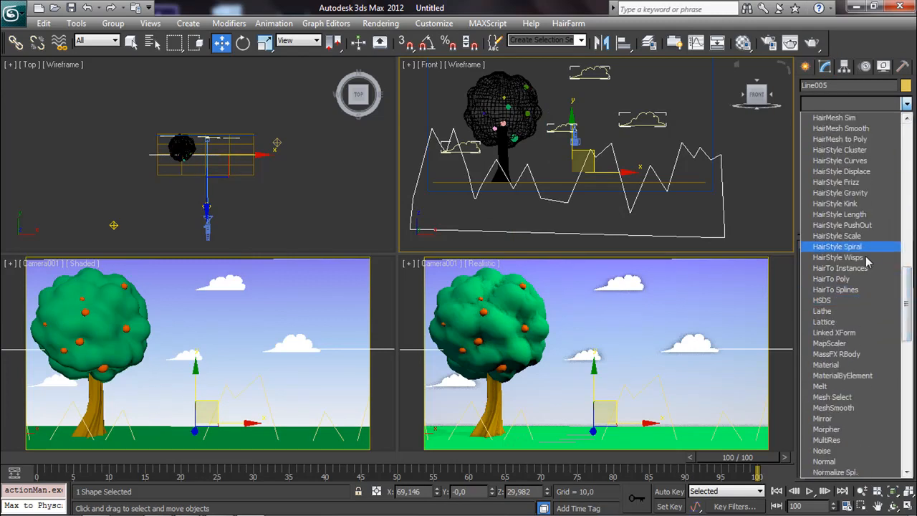
{"action": "left_click", "coordinate": [854, 280]}
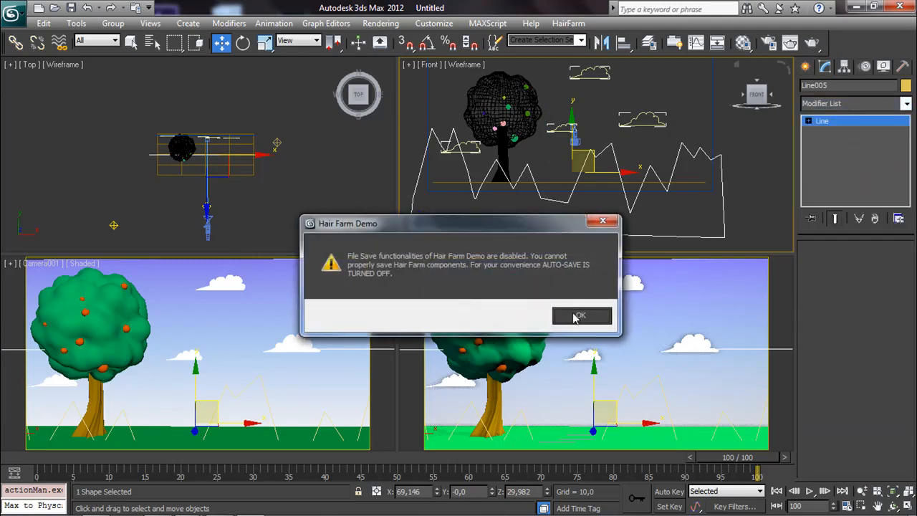
{"action": "left_click", "coordinate": [580, 316]}
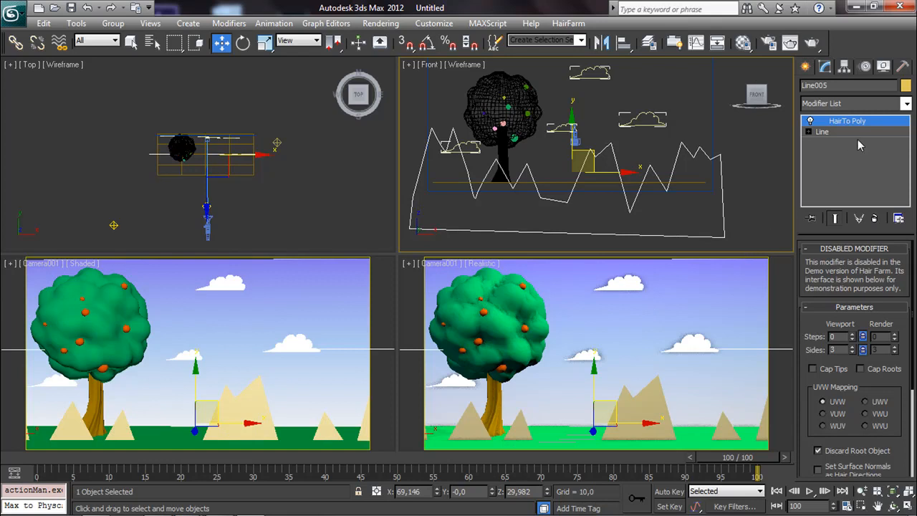
{"action": "left_click", "coordinate": [876, 220]}
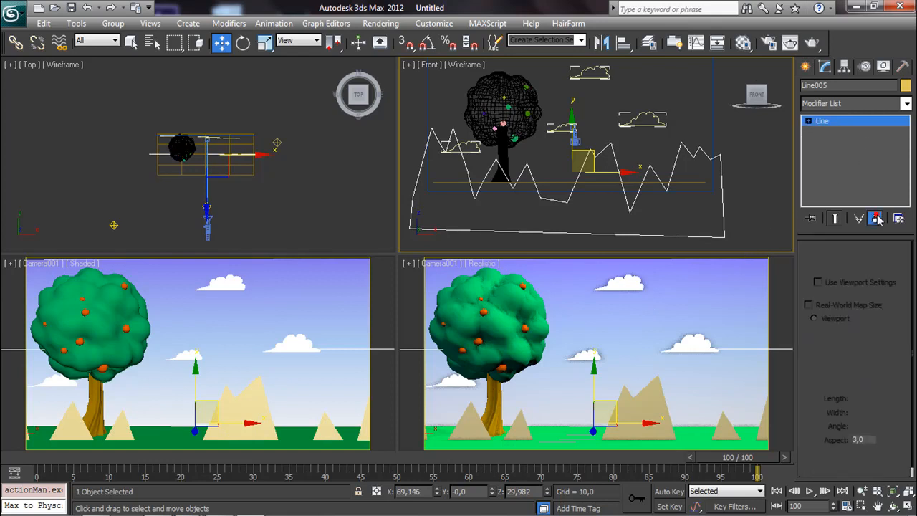
- Apply an Edit Poly modifier to the closed mountain spline to turn it into a filled surface
{"action": "left_click", "coordinate": [907, 103]}
{"action": "scroll", "coordinate": [851, 192], "scroll_direction": "down", "scroll_amount": 10}
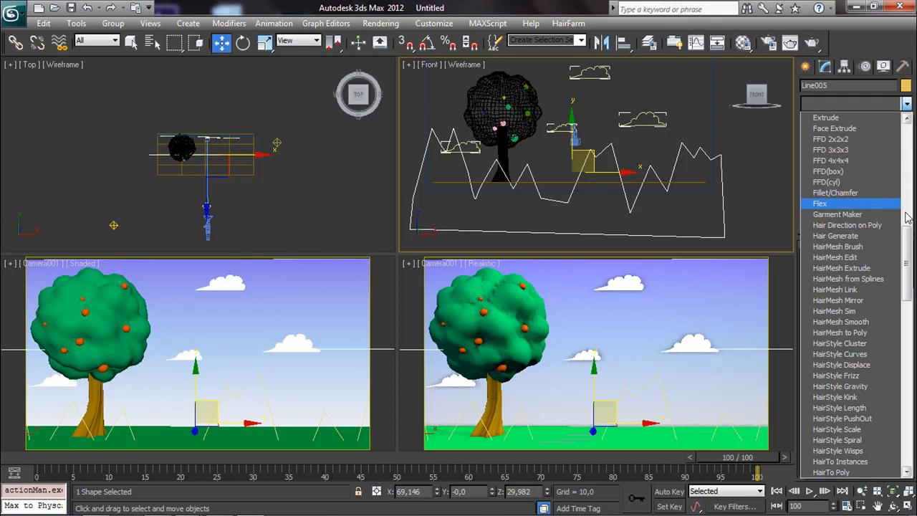
{"action": "left_click_drag", "start_coordinate": [904, 261], "coordinate": [900, 192]}
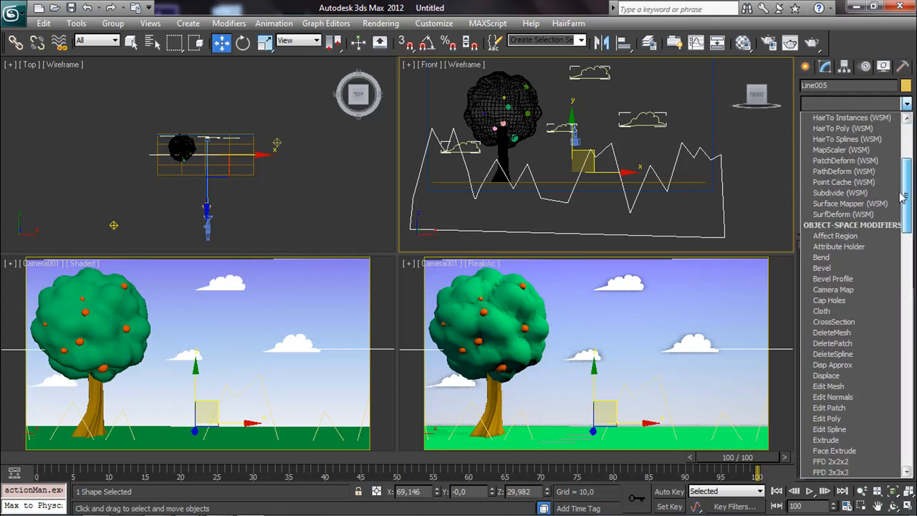
{"action": "left_click", "coordinate": [838, 419]}
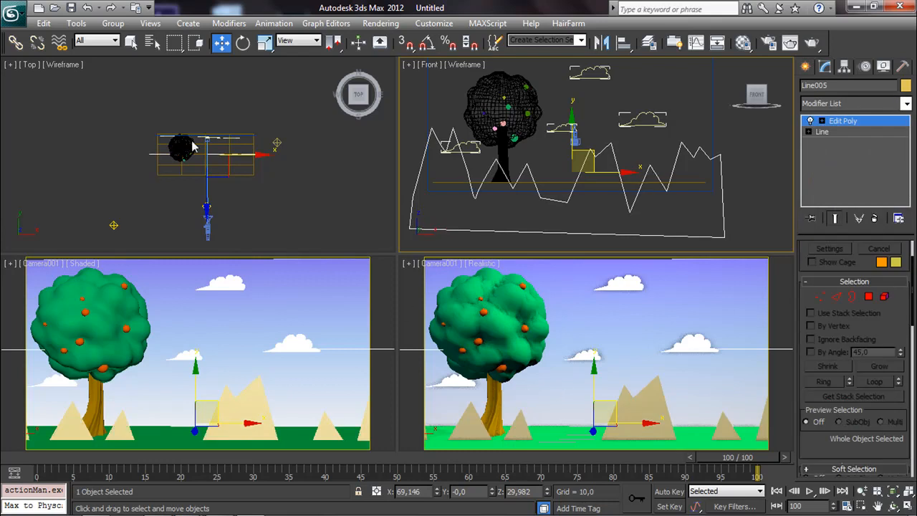
- Move the mountain shape back behind the tree in the Top view, by about 153 units along Y
{"action": "left_click", "coordinate": [223, 45]}
{"action": "right_click", "coordinate": [319, 209]}
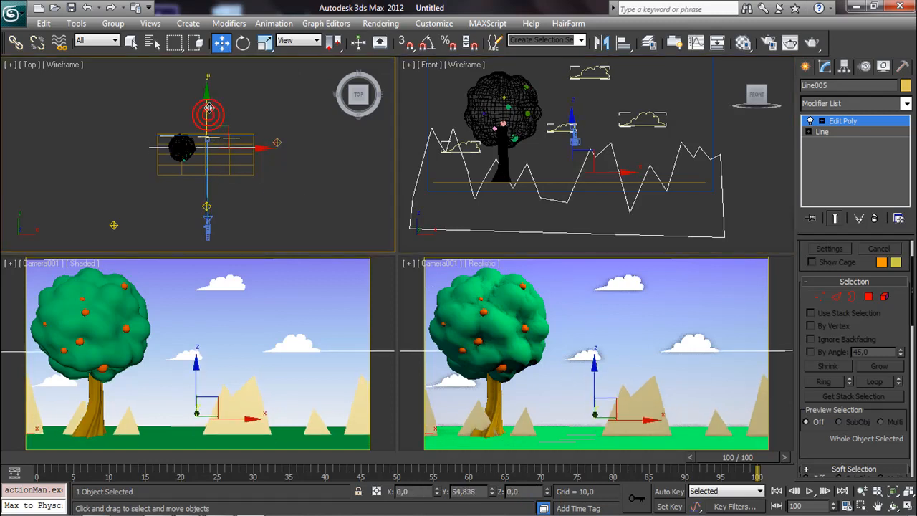
{"action": "left_click_drag", "start_coordinate": [212, 103], "coordinate": [215, 96]}
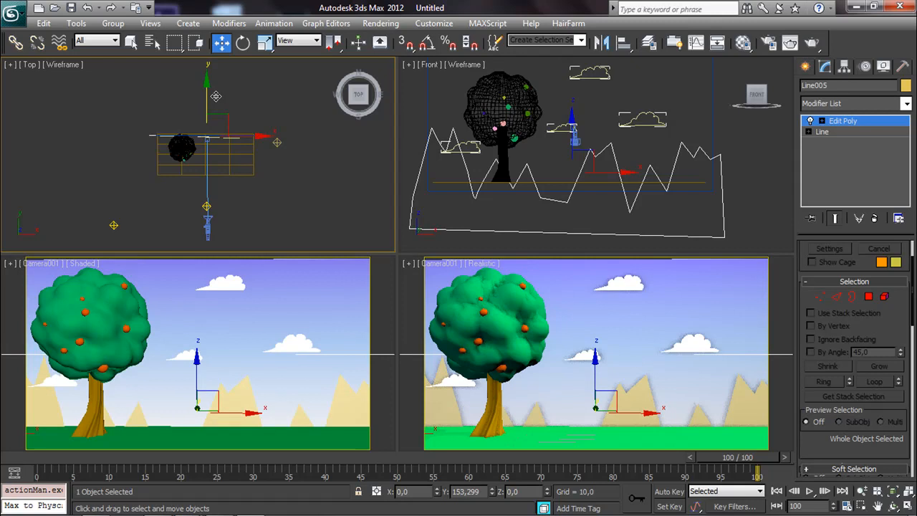
- Turn off Receive Shadows and Cast Shadows in the mountain shape's object properties
{"action": "right_click", "coordinate": [637, 417]}
{"action": "right_click", "coordinate": [637, 417]}
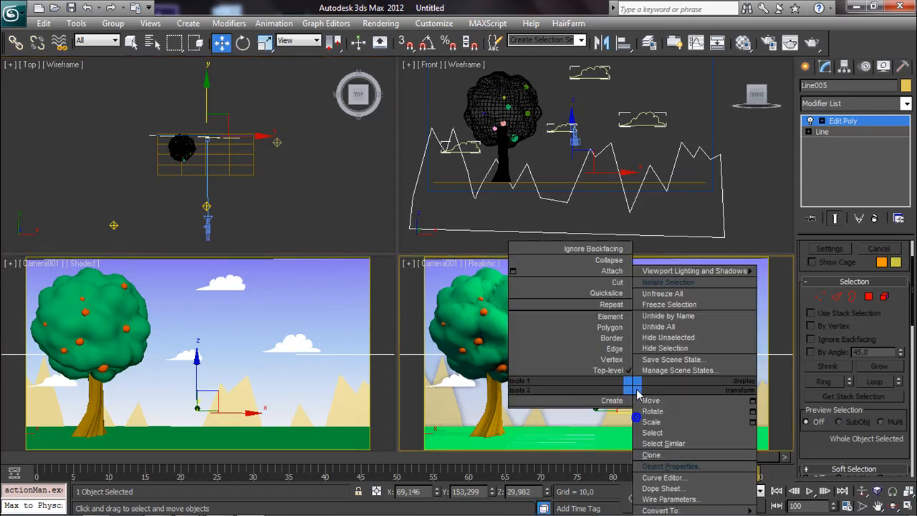
{"action": "left_click", "coordinate": [658, 466]}
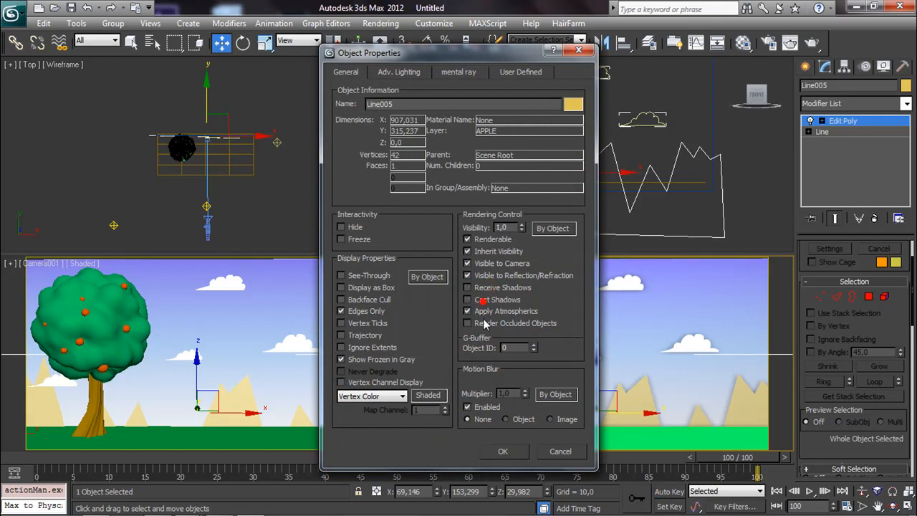
{"action": "left_click", "coordinate": [503, 451]}
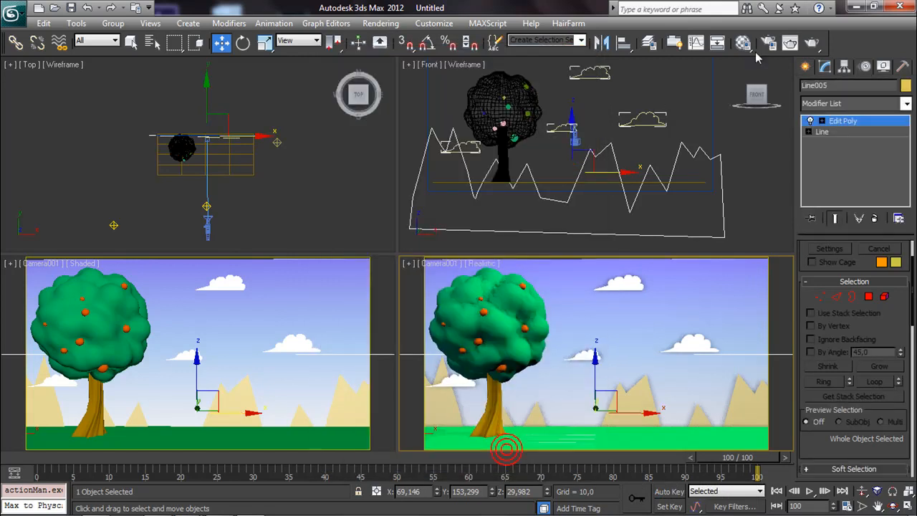
- Give the unused 09 - Default material a blue diffuse colour of about RGB 34, 129, 184 and assign it to the mountains
{"action": "key", "text": "m"}
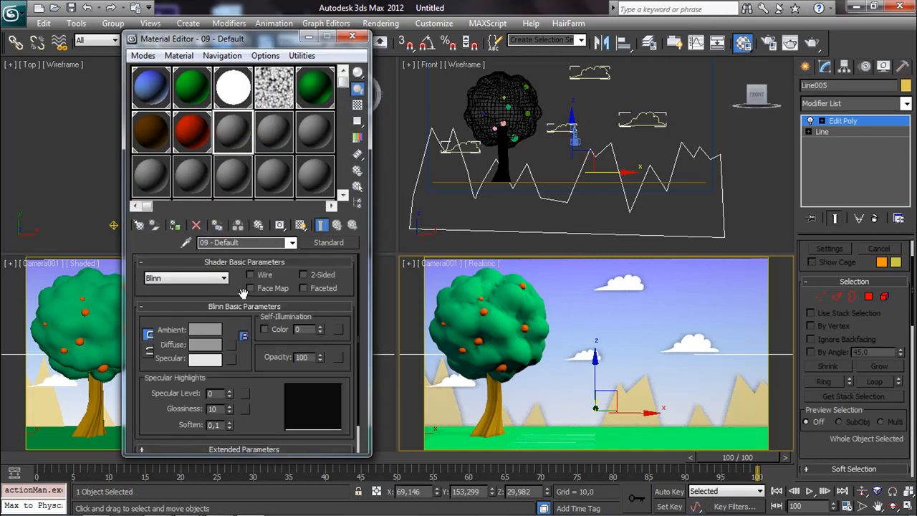
{"action": "left_click", "coordinate": [207, 345]}
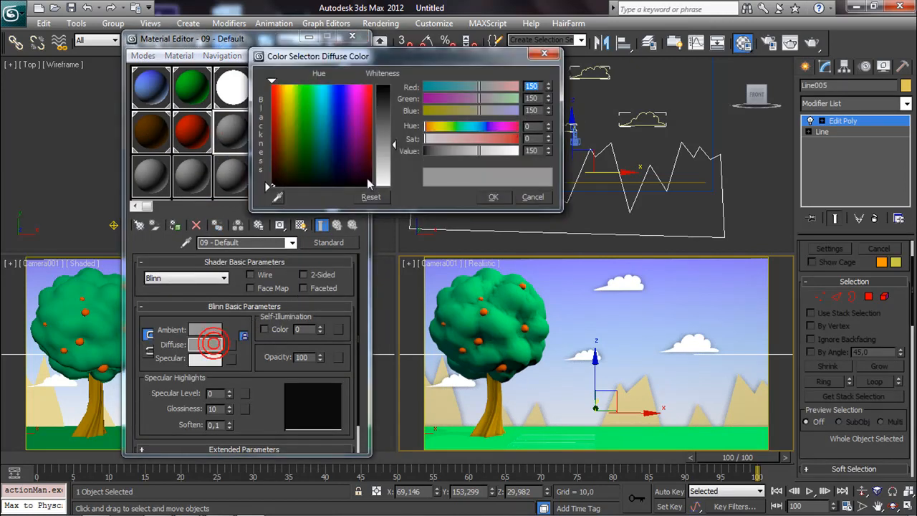
{"action": "left_click", "coordinate": [328, 119]}
{"action": "left_click", "coordinate": [385, 101]}
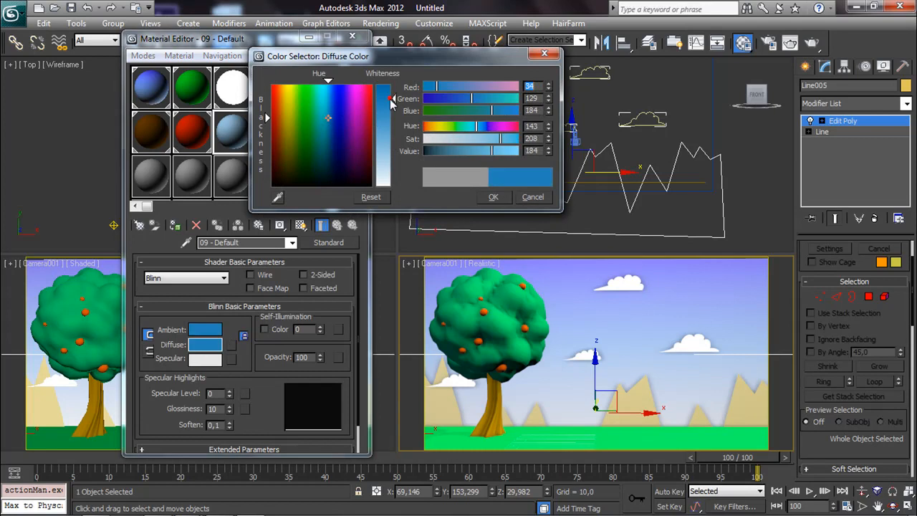
{"action": "left_click", "coordinate": [487, 197]}
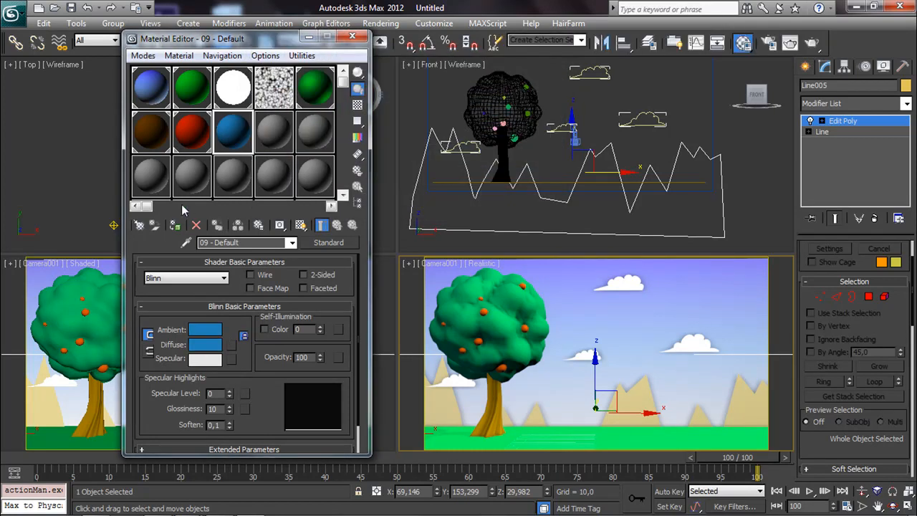
{"action": "left_click", "coordinate": [175, 226]}
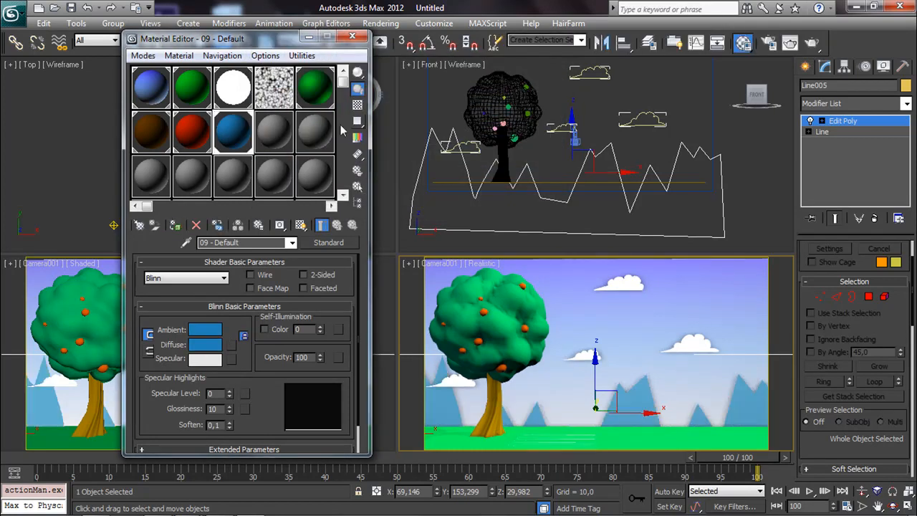
- Lighten the mountain material to a paler blue by raising the colour's whiteness, and close the material editor
{"action": "left_click", "coordinate": [206, 330]}
{"action": "left_click", "coordinate": [394, 106]}
{"action": "left_click", "coordinate": [493, 197]}
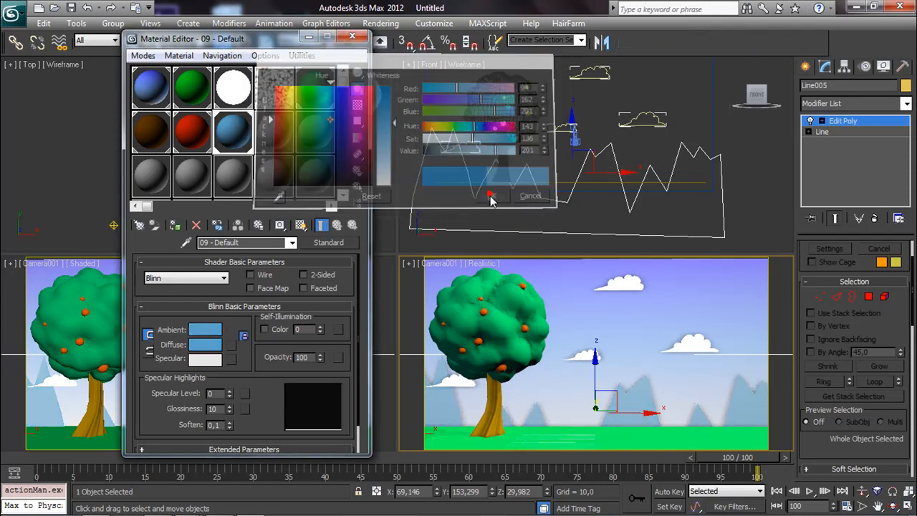
{"action": "left_click", "coordinate": [353, 37]}
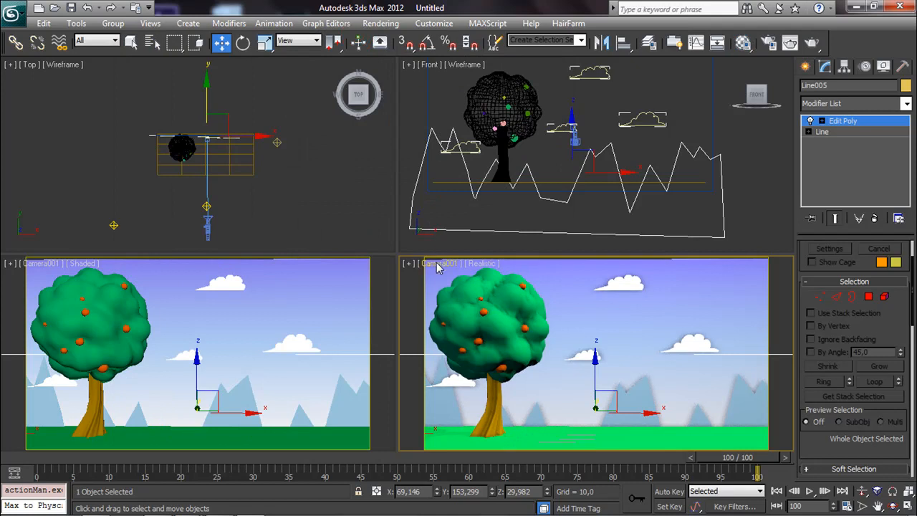
- Render the Camera001 view to check the blue mountains behind the tree, and close the rendered frame
{"action": "right_click", "coordinate": [749, 129]}
{"action": "left_click", "coordinate": [810, 43]}
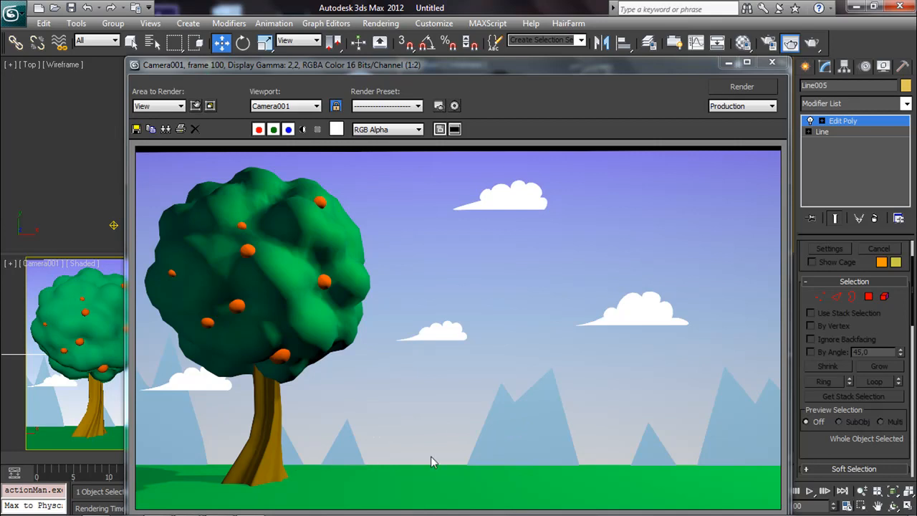
{"action": "left_click", "coordinate": [772, 63]}
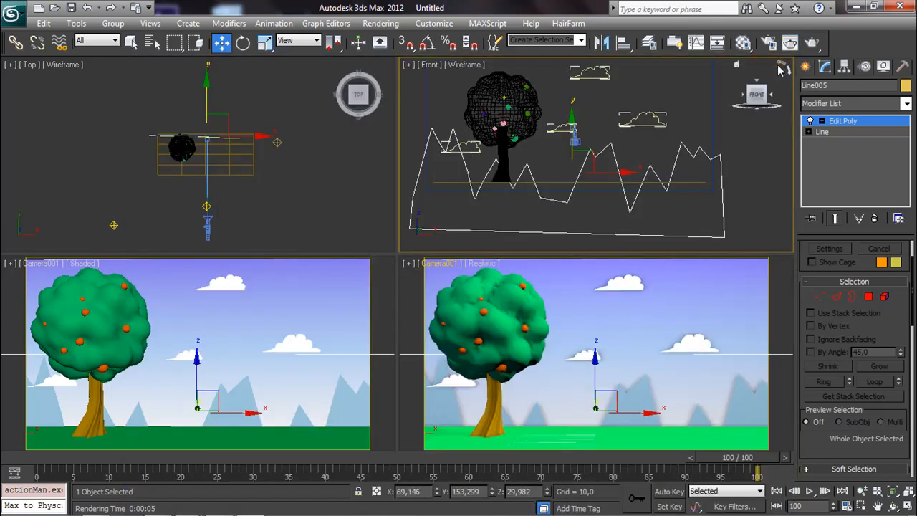